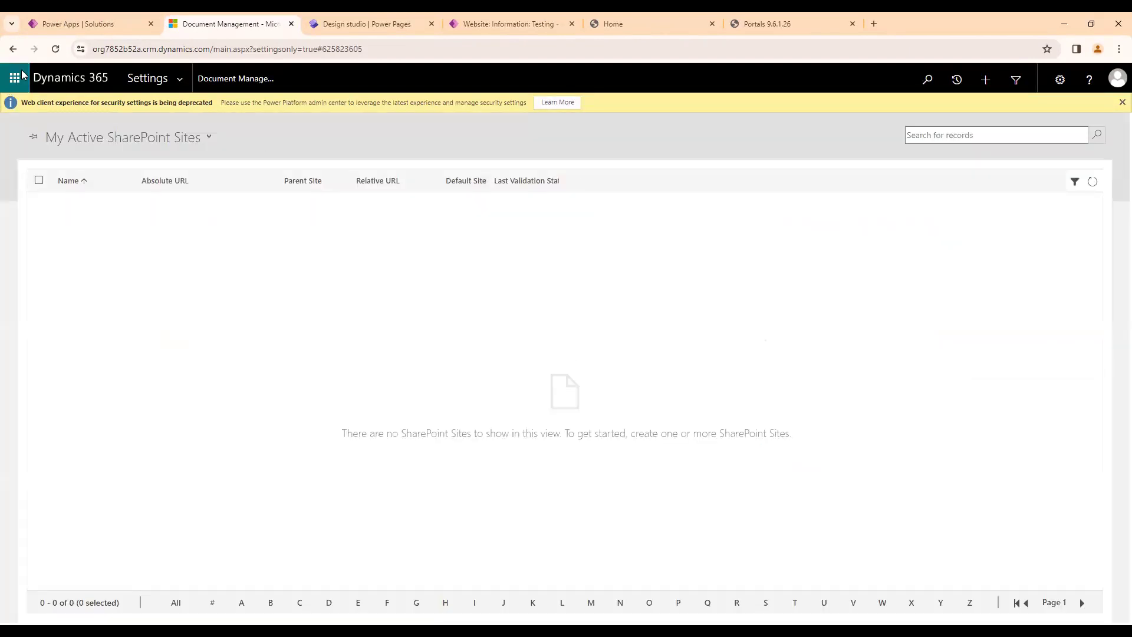
# Leave the SharePoint Sites list in Dynamics 365 and open SharePoint from the app launcher of Power Apps.
pyautogui.click(13, 49)
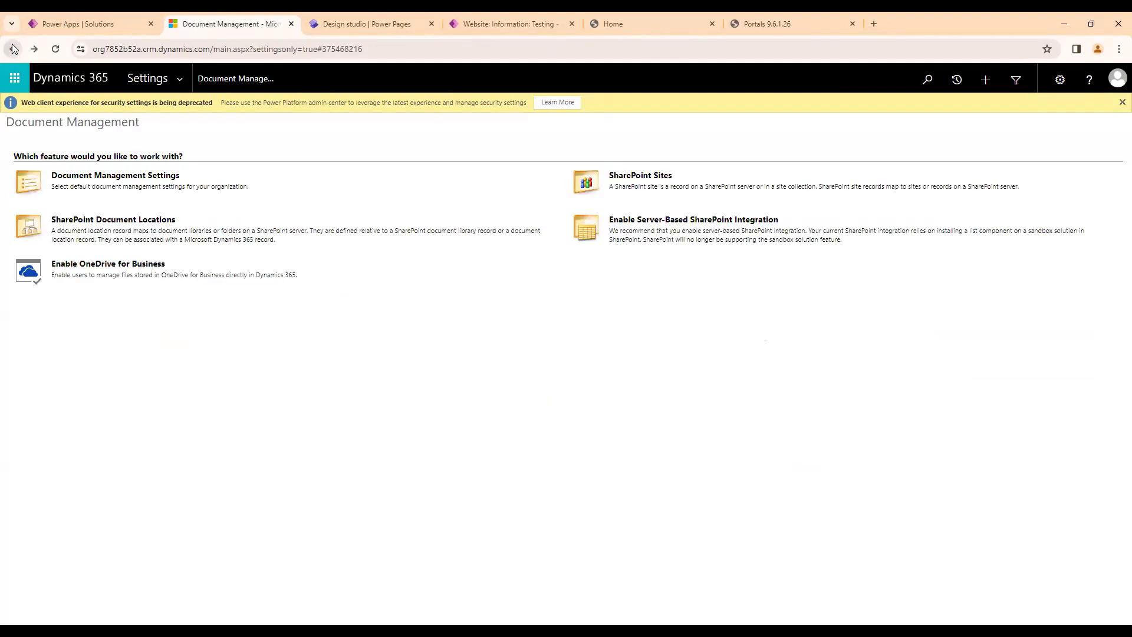
pyautogui.click(56, 81)
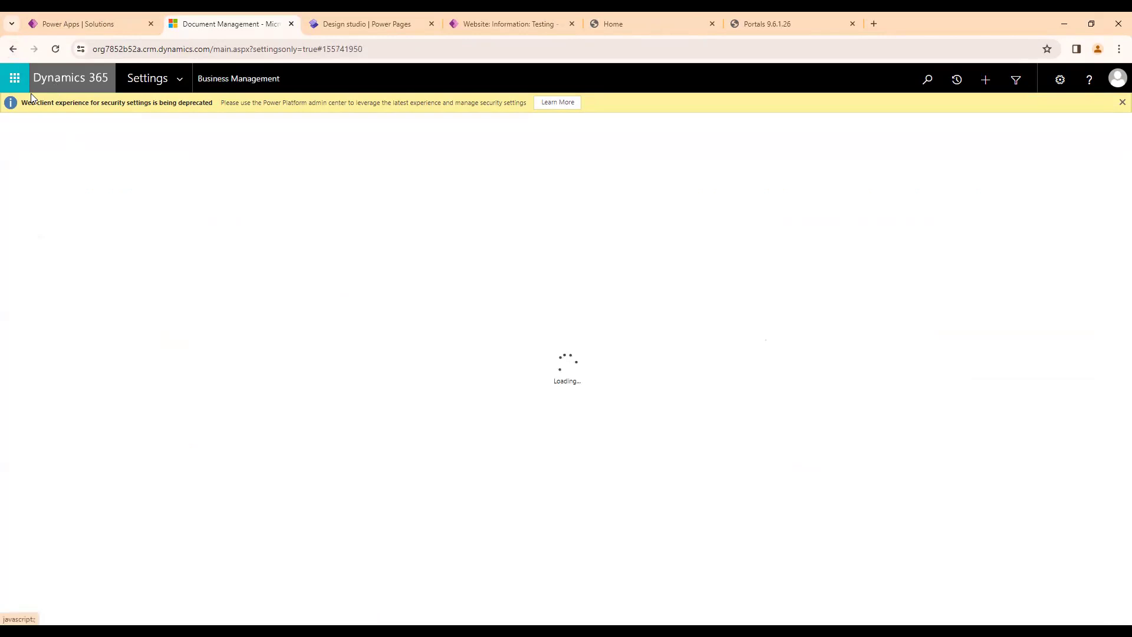
pyautogui.click(114, 22)
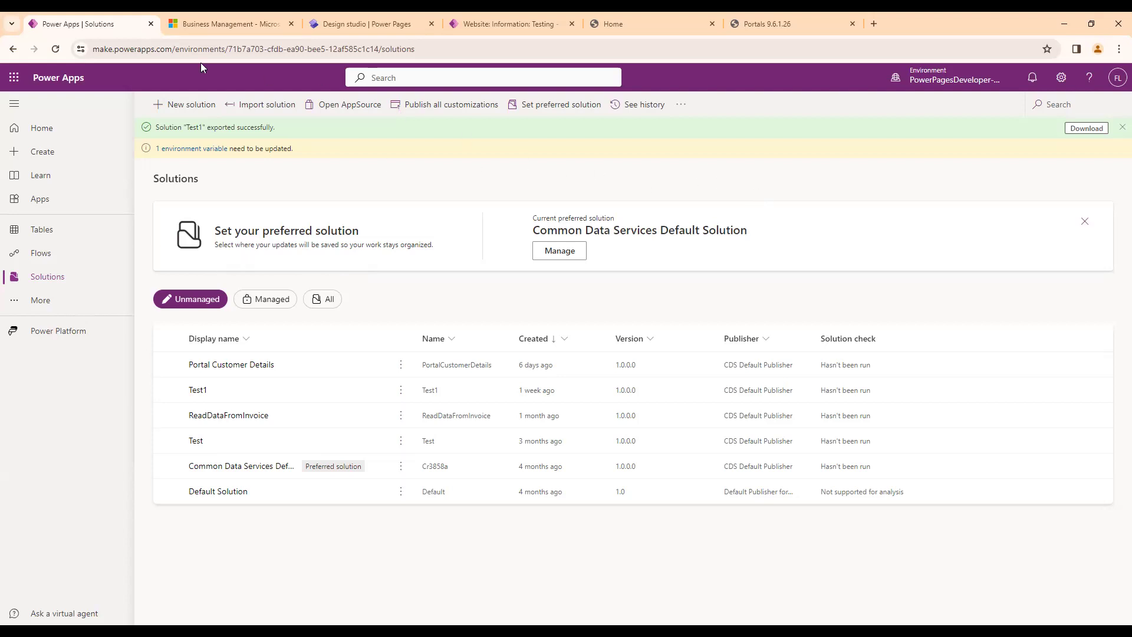
pyautogui.click(15, 80)
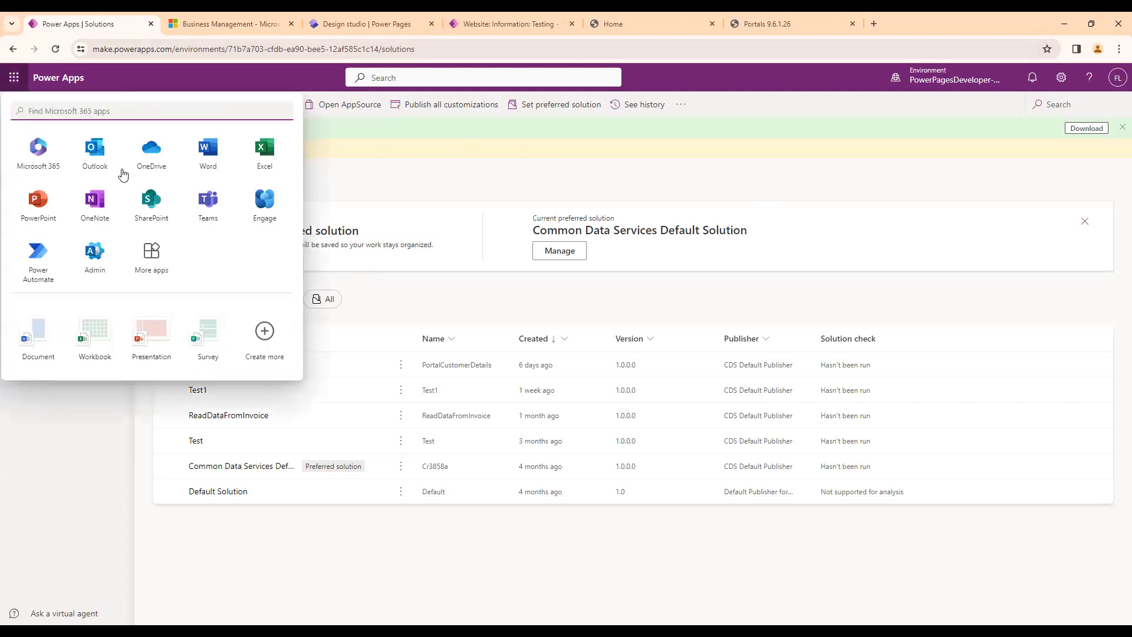
pyautogui.click(355, 179)
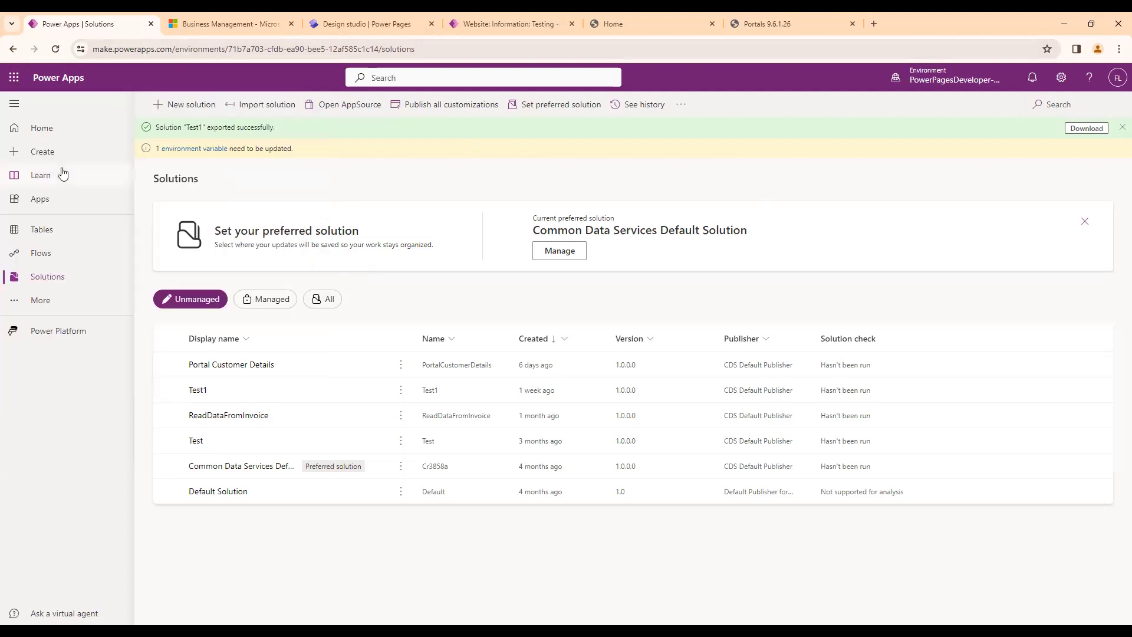
pyautogui.click(12, 79)
pyautogui.click(335, 170)
pyautogui.click(12, 79)
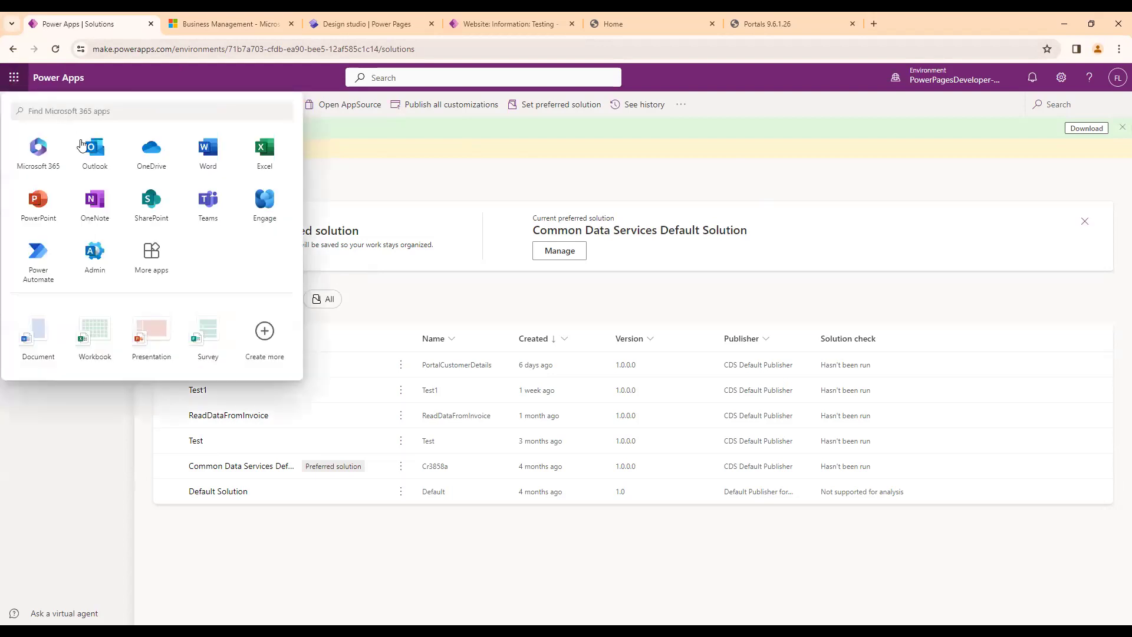
pyautogui.click(150, 200)
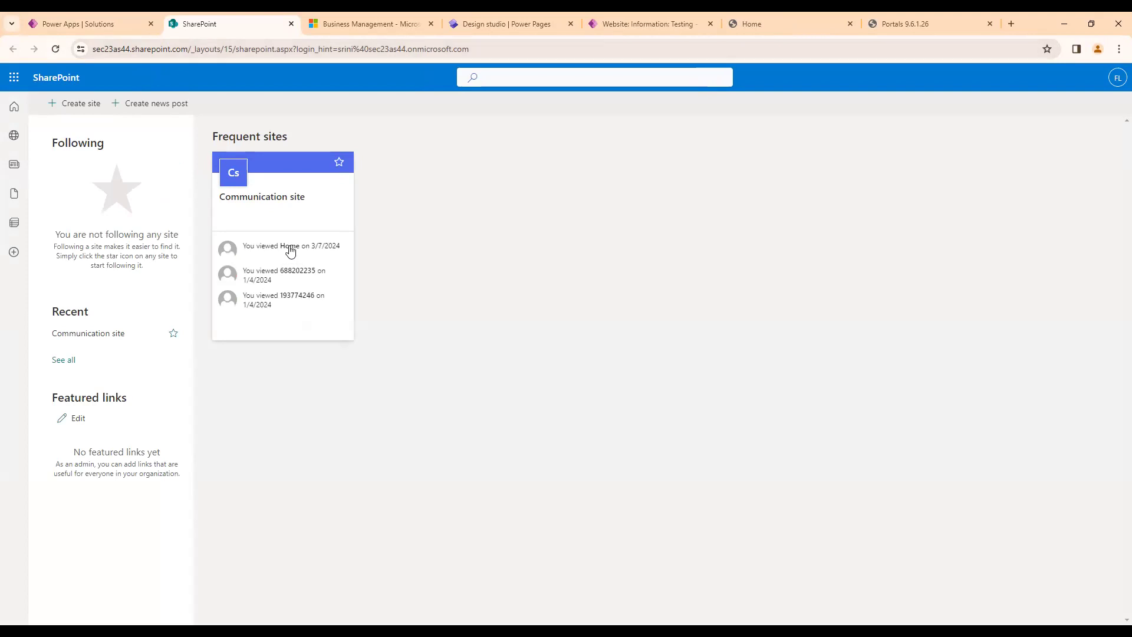
# Start creating a communication site in SharePoint using Microsoft's Standard communication template.
pyautogui.click(79, 109)
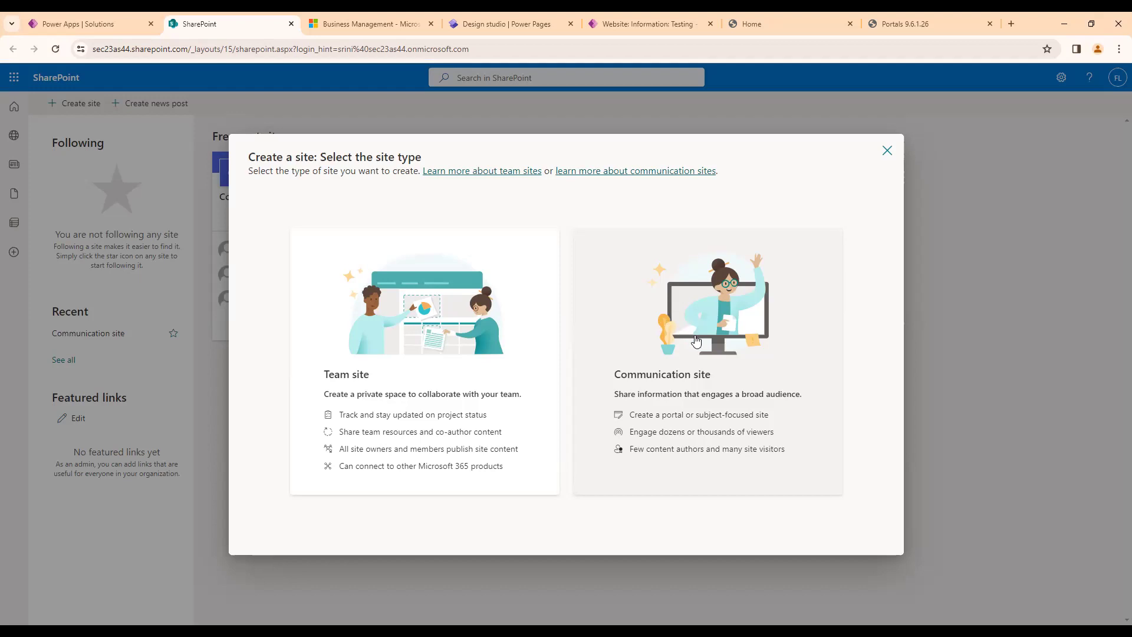
pyautogui.click(637, 392)
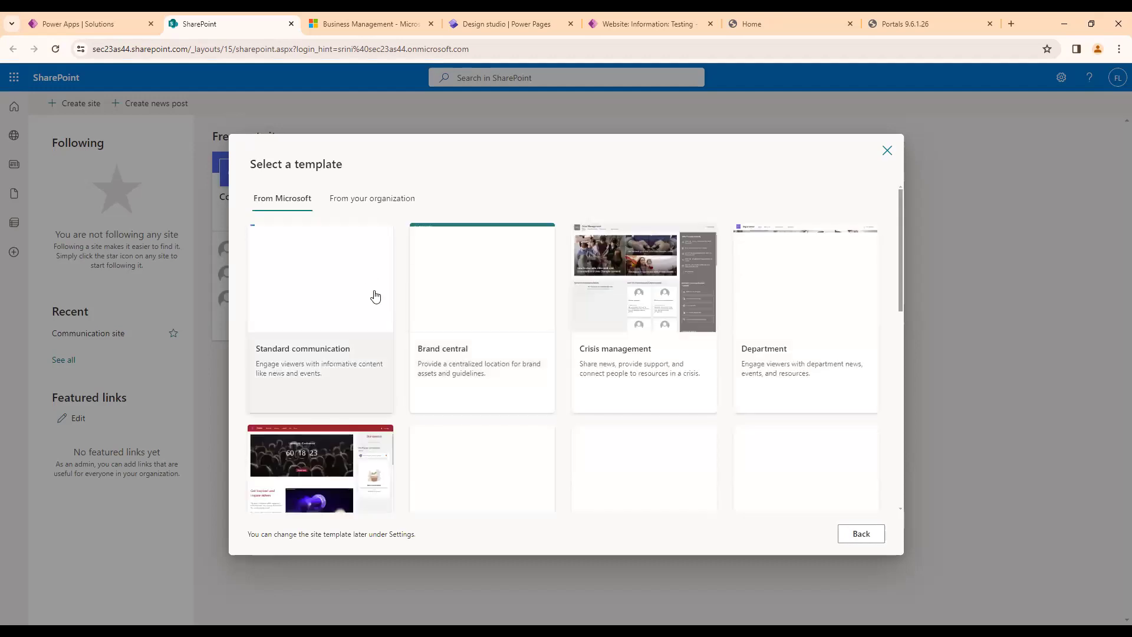
pyautogui.click(320, 293)
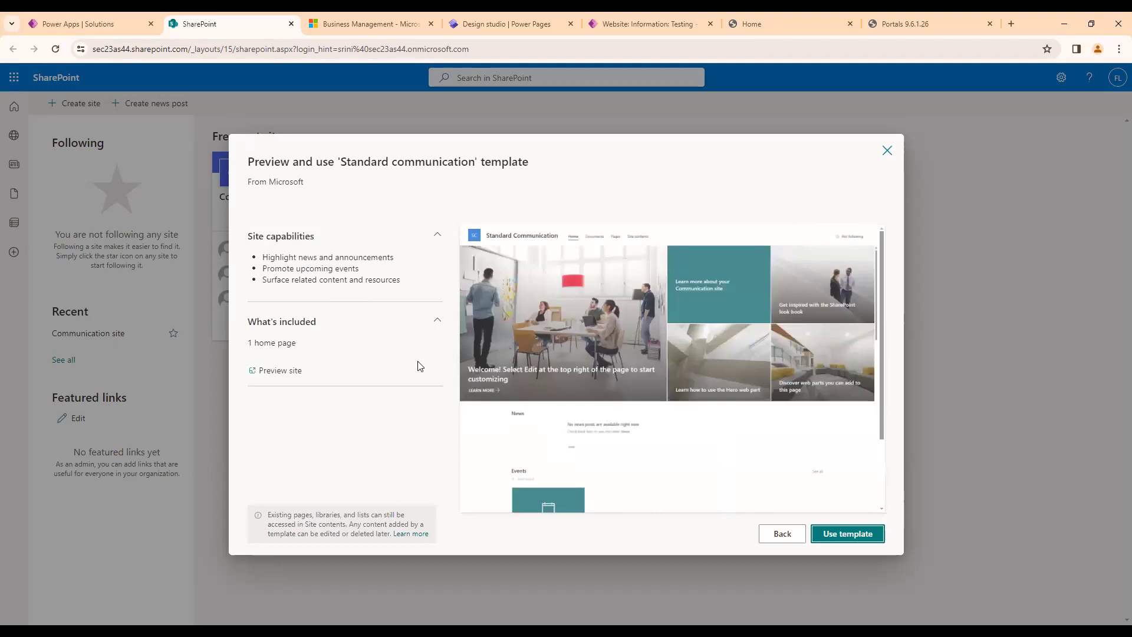
pyautogui.click(859, 535)
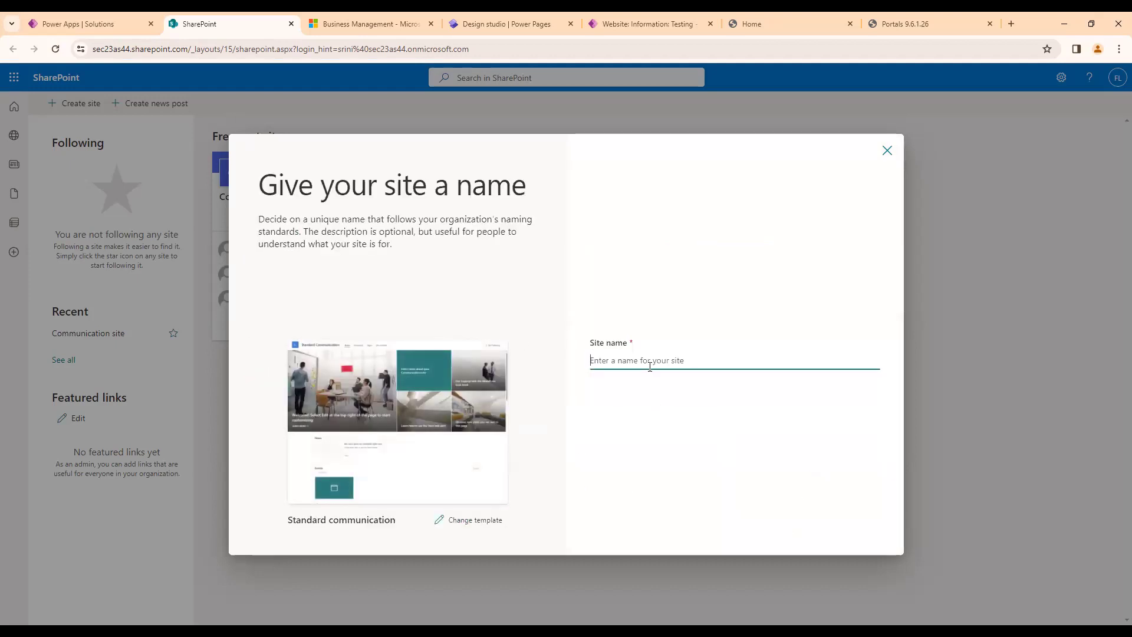
# Name the new communication site PowerPages.
pyautogui.write('Po')
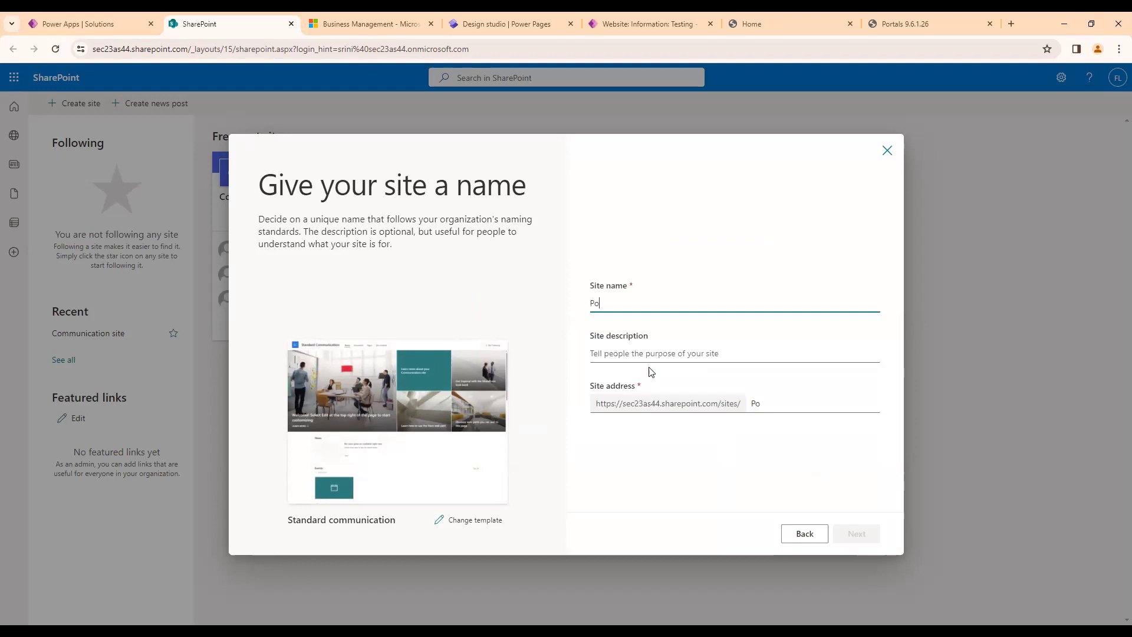
pyautogui.write('rtal')
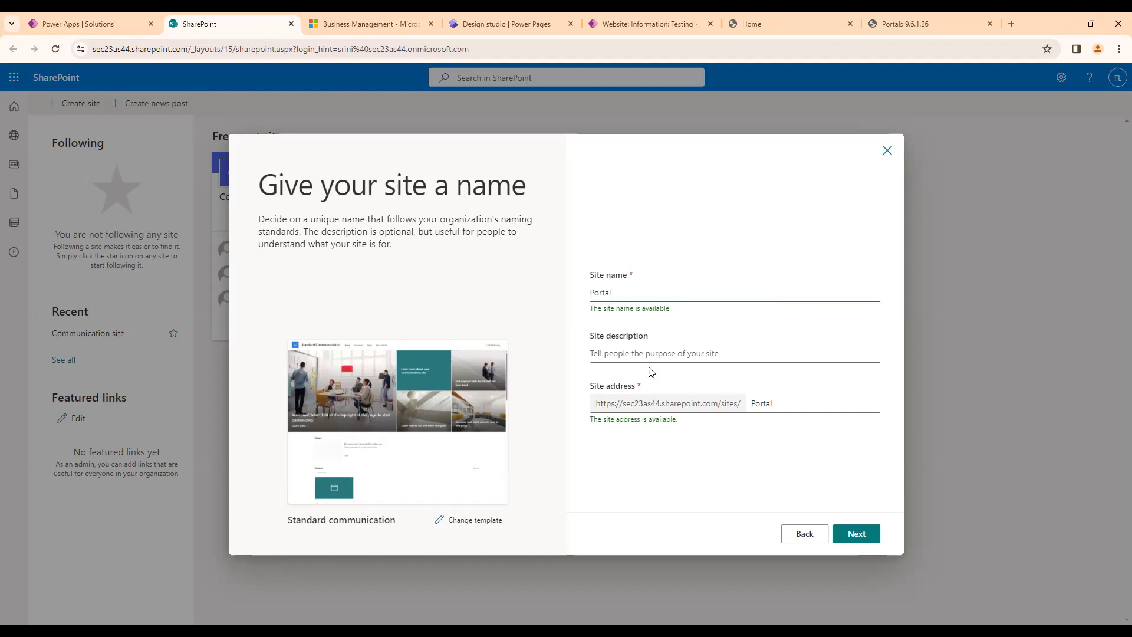
pyautogui.press('BackSpace')
pyautogui.press('BackSpace')
pyautogui.press('BackSpace')
pyautogui.press('BackSpace')
pyautogui.press('BackSpace')
pyautogui.press('BackSpace')
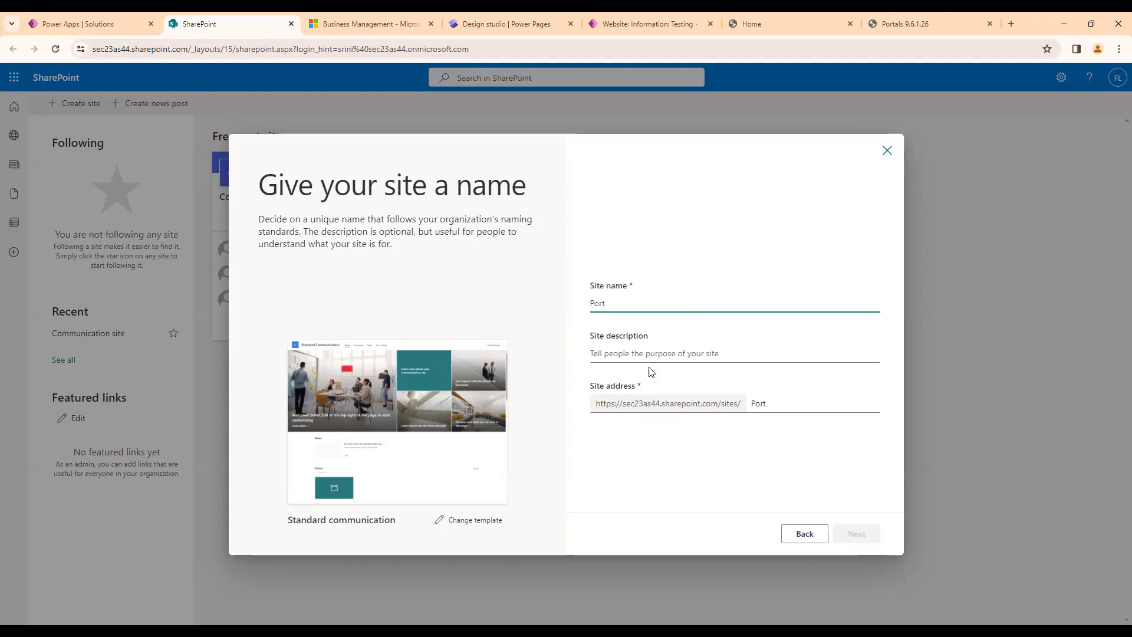
pyautogui.write('PowerPages')
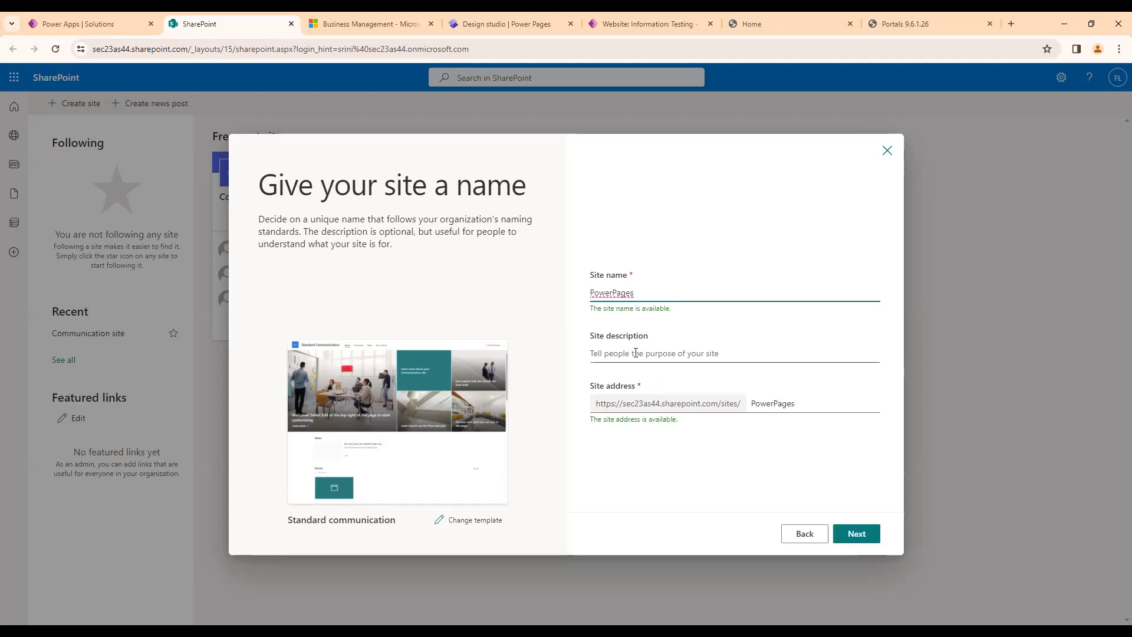
# Keep the suggested site address and English as the site language, and create the site.
pyautogui.moveTo(588, 425)
pyautogui.mouseDown()
pyautogui.moveTo(655, 417)
pyautogui.moveTo(688, 430)
pyautogui.moveTo(595, 403)
pyautogui.mouseUp()
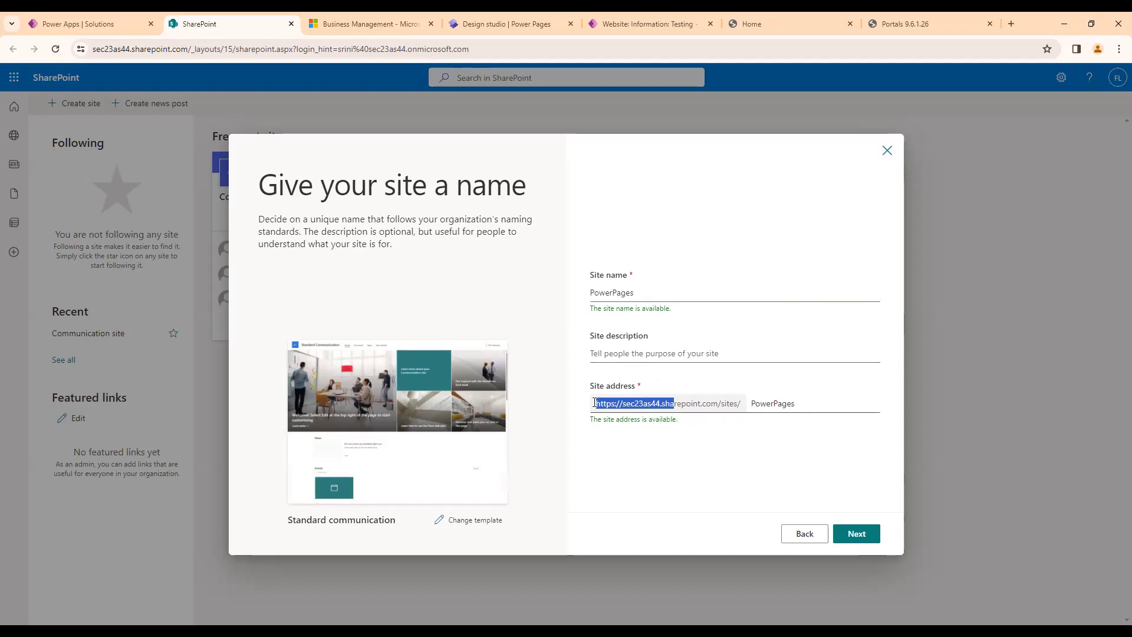
pyautogui.moveTo(696, 424); pyautogui.dragTo(589, 424)
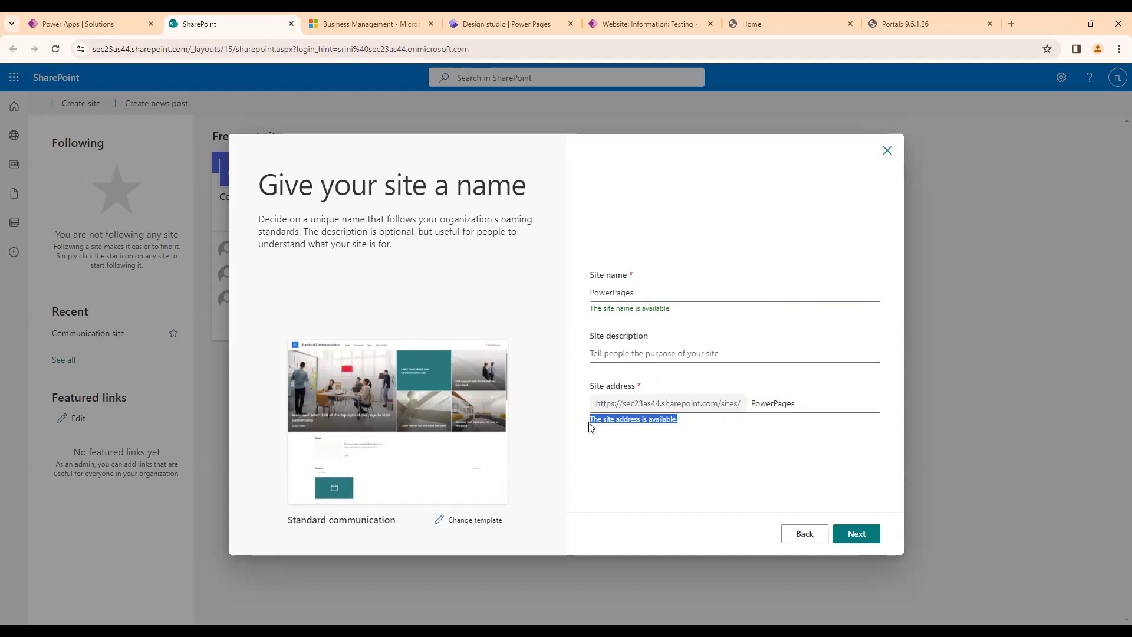
pyautogui.click(858, 534)
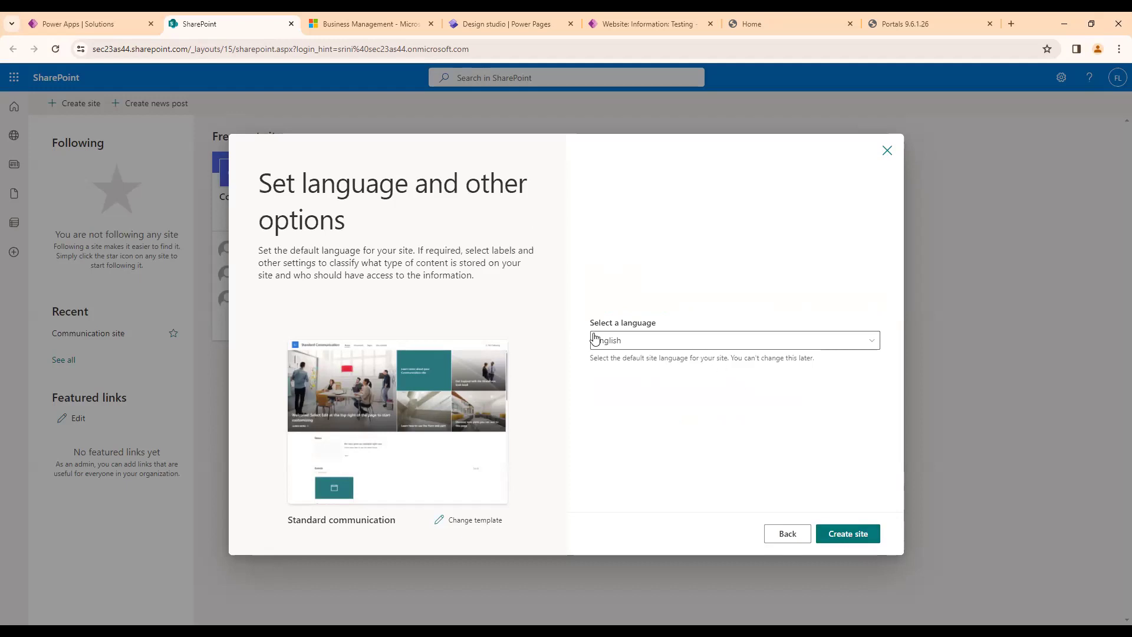
pyautogui.moveTo(592, 325); pyautogui.dragTo(665, 325)
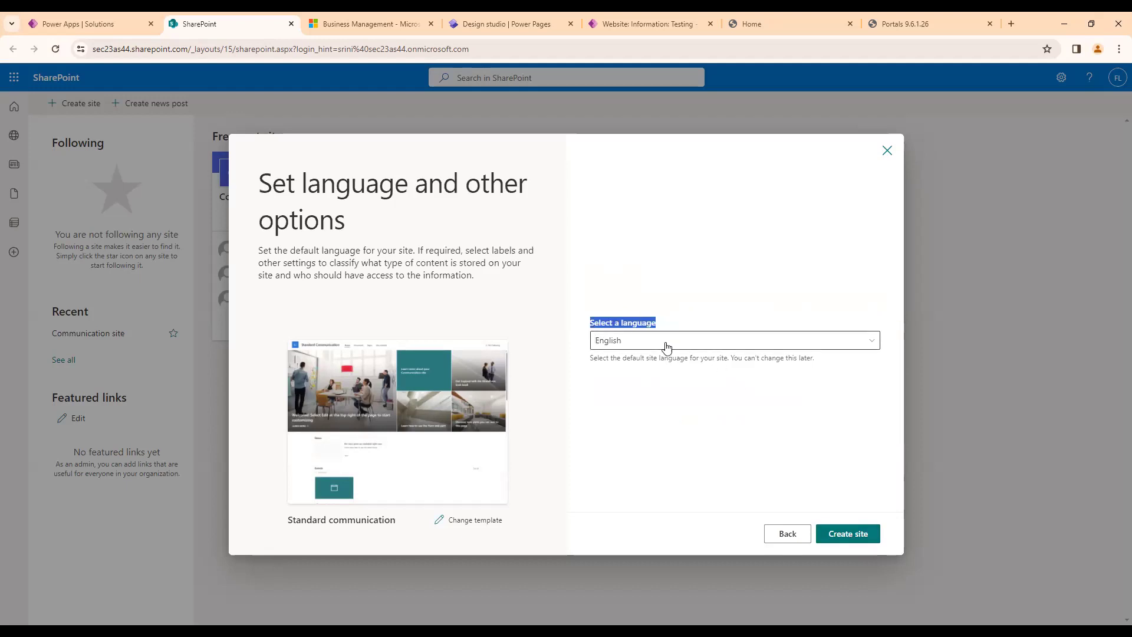
pyautogui.click(855, 535)
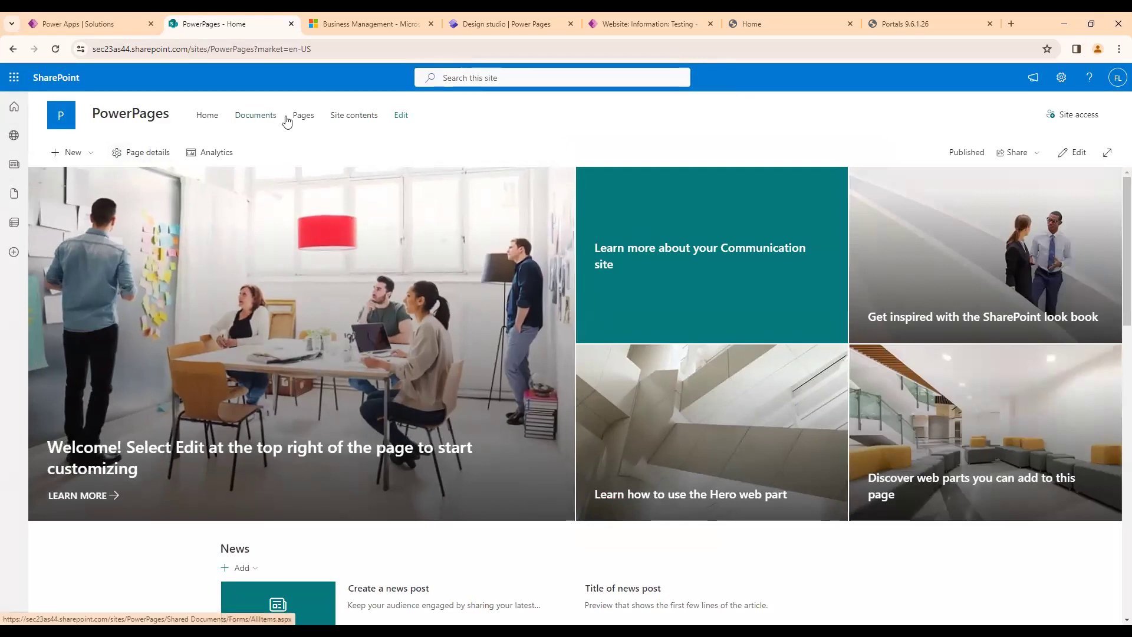
# Open the Documents library from the PowerPages site's contents and dismiss the Next steps suggestions.
pyautogui.click(335, 115)
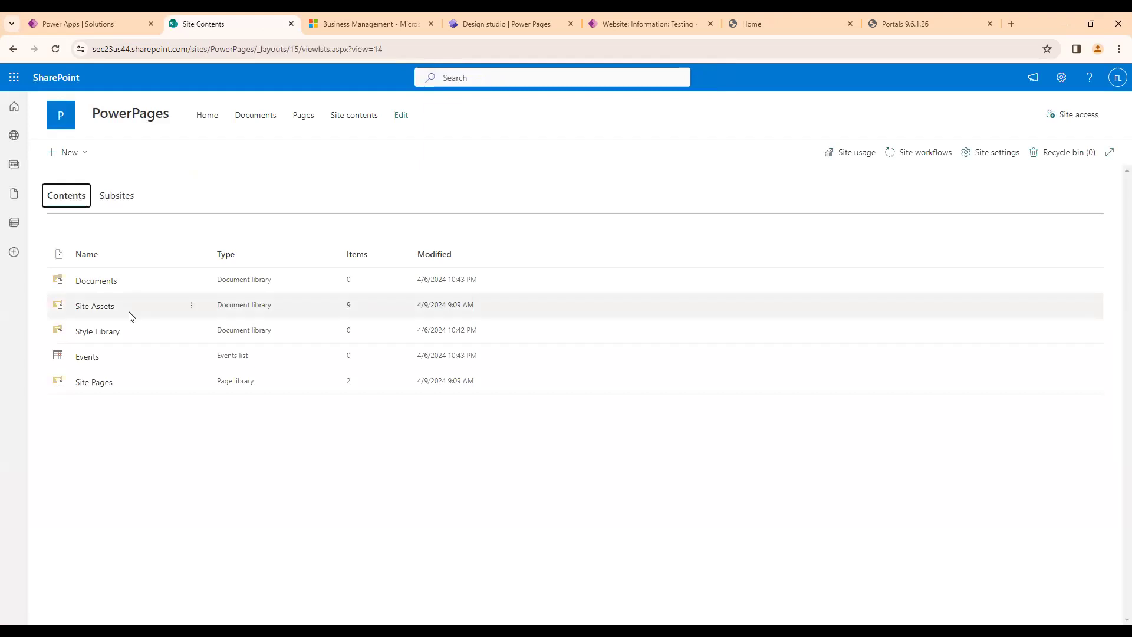
pyautogui.click(94, 283)
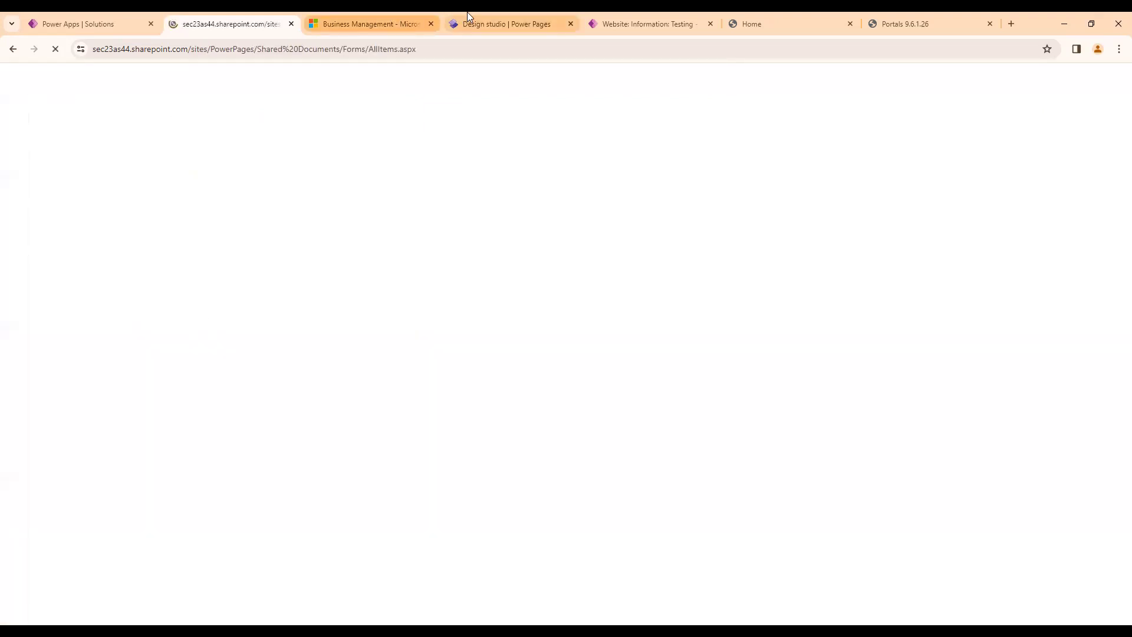
pyautogui.click(740, 19)
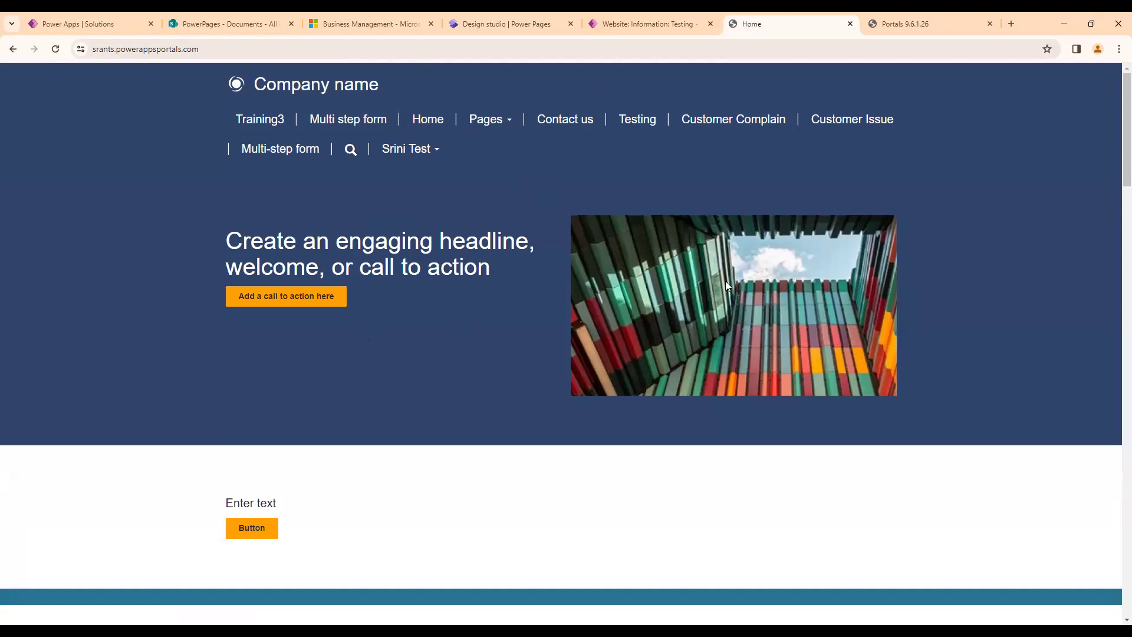
pyautogui.click(187, 18)
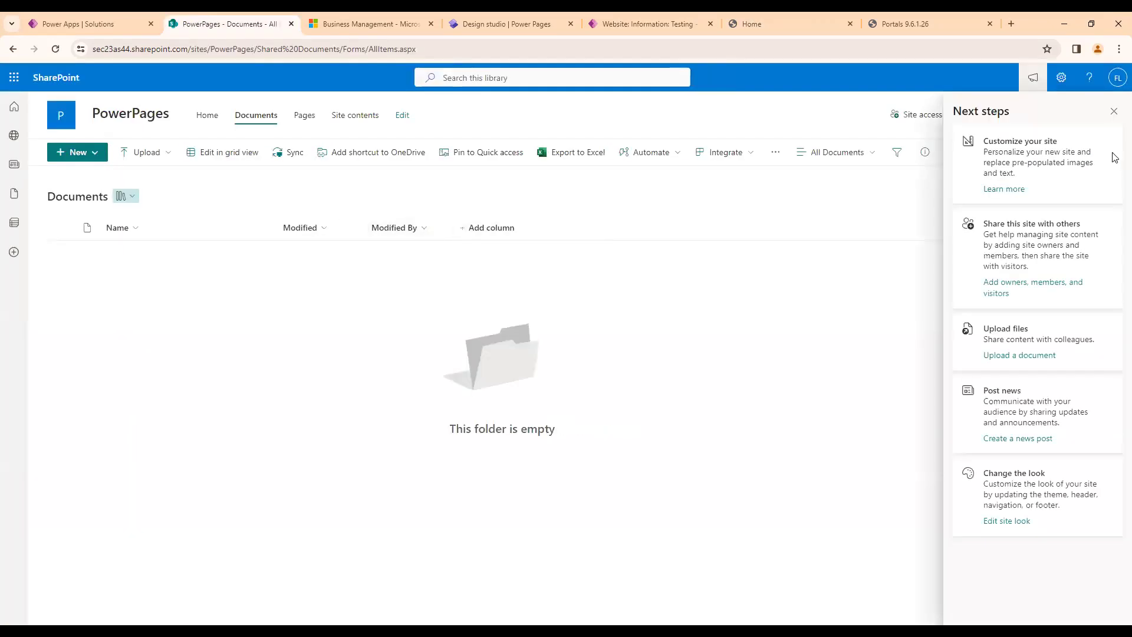
pyautogui.click(1114, 111)
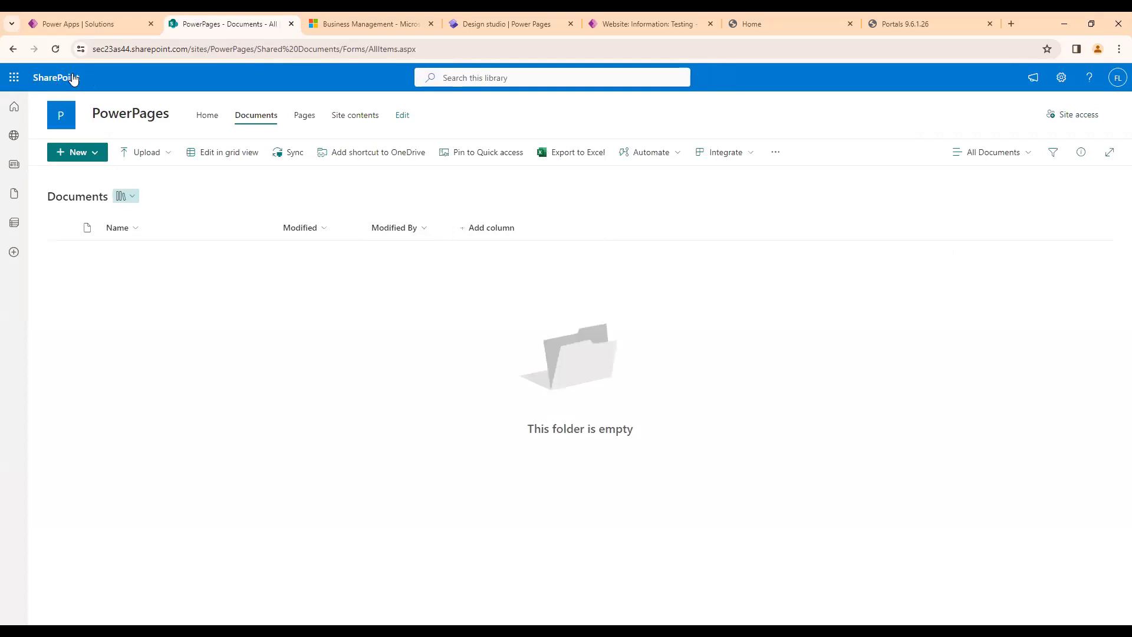
# Review the options for uploading and creating items in the Documents library, and glance at the portal home page.
pyautogui.click(150, 154)
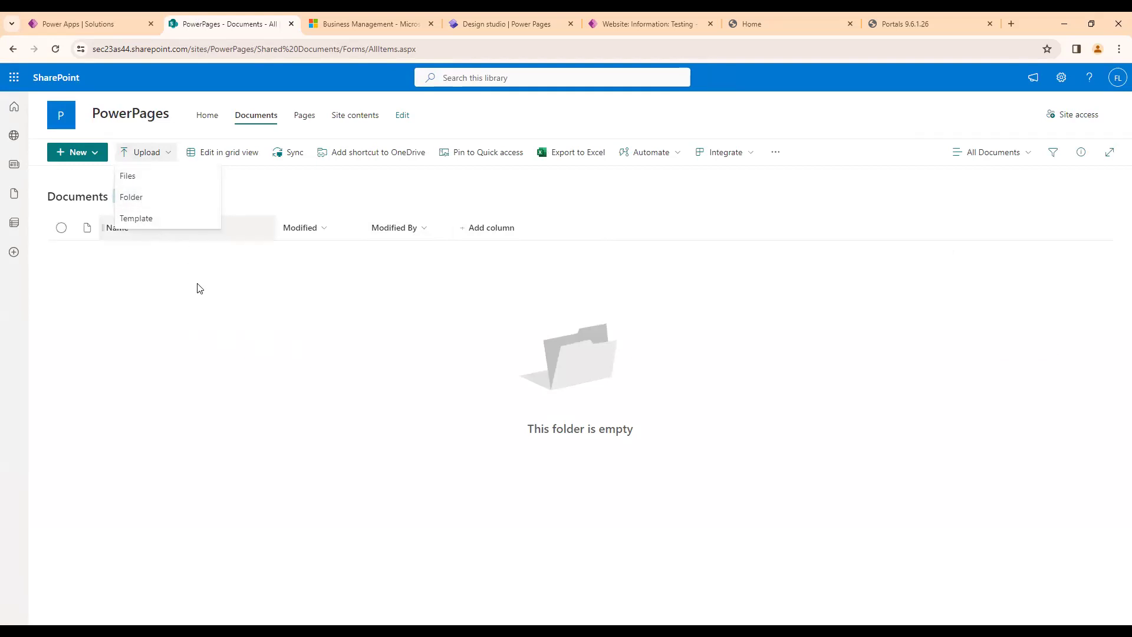
pyautogui.click(66, 153)
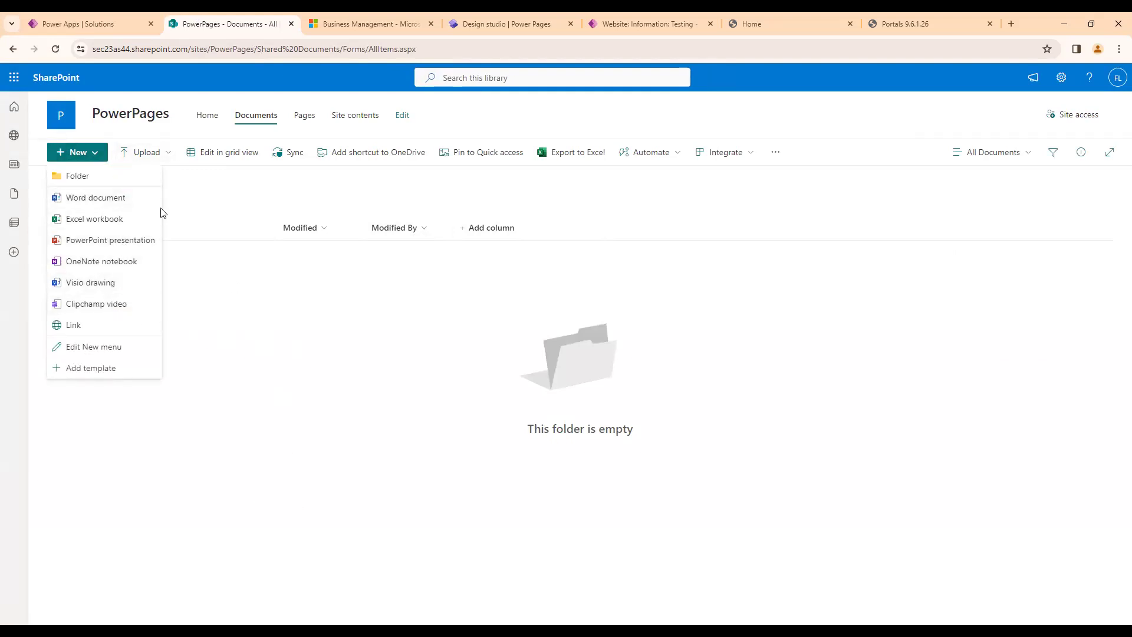
pyautogui.click(742, 13)
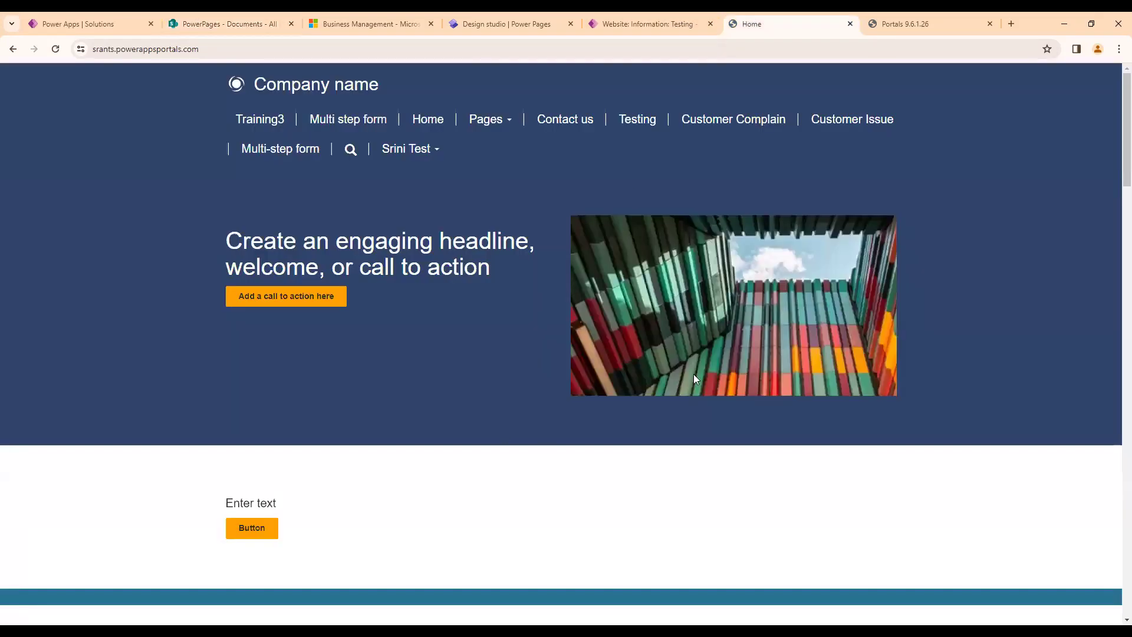
pyautogui.click(126, 16)
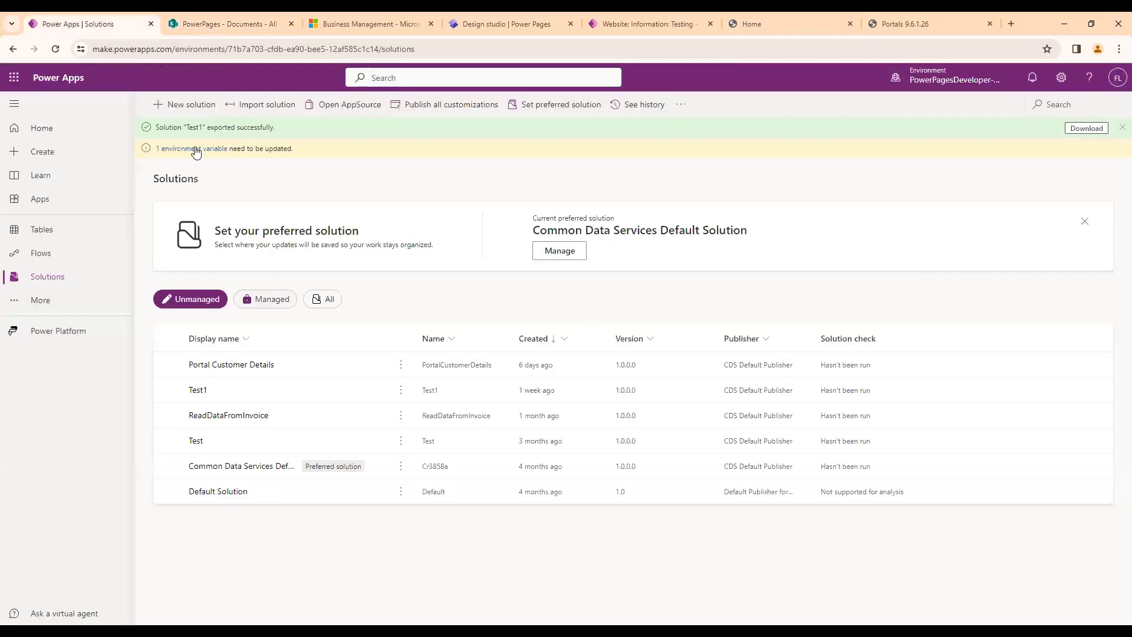
pyautogui.click(230, 18)
pyautogui.click(286, 261)
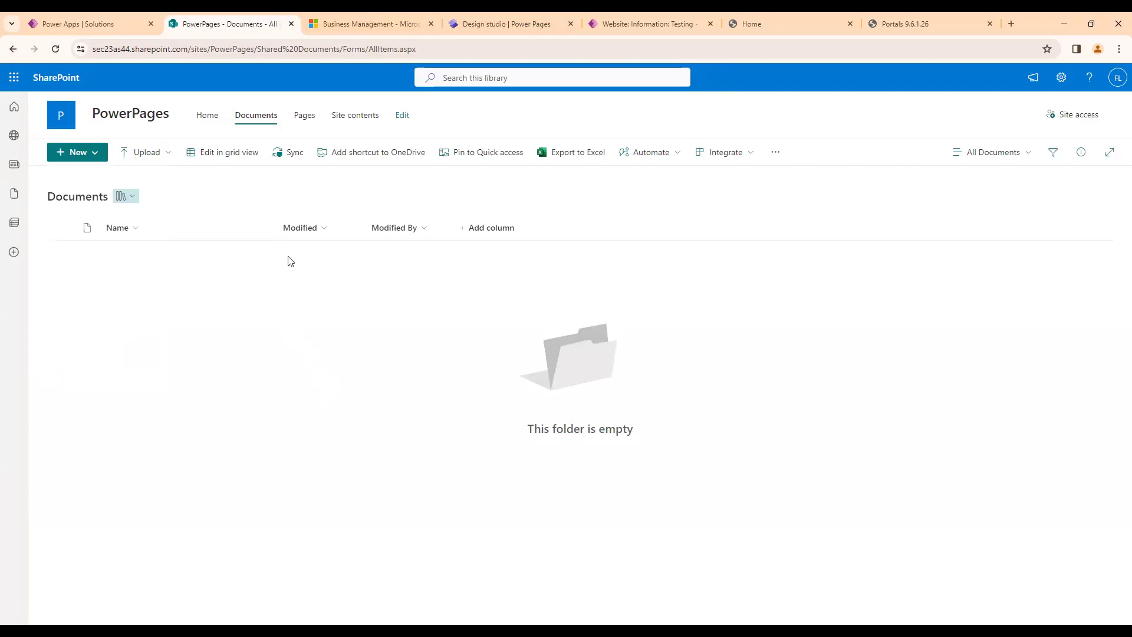
# Switch to Dynamics 365 and reload the Business Management settings page.
pyautogui.click(389, 23)
pyautogui.click(407, 50)
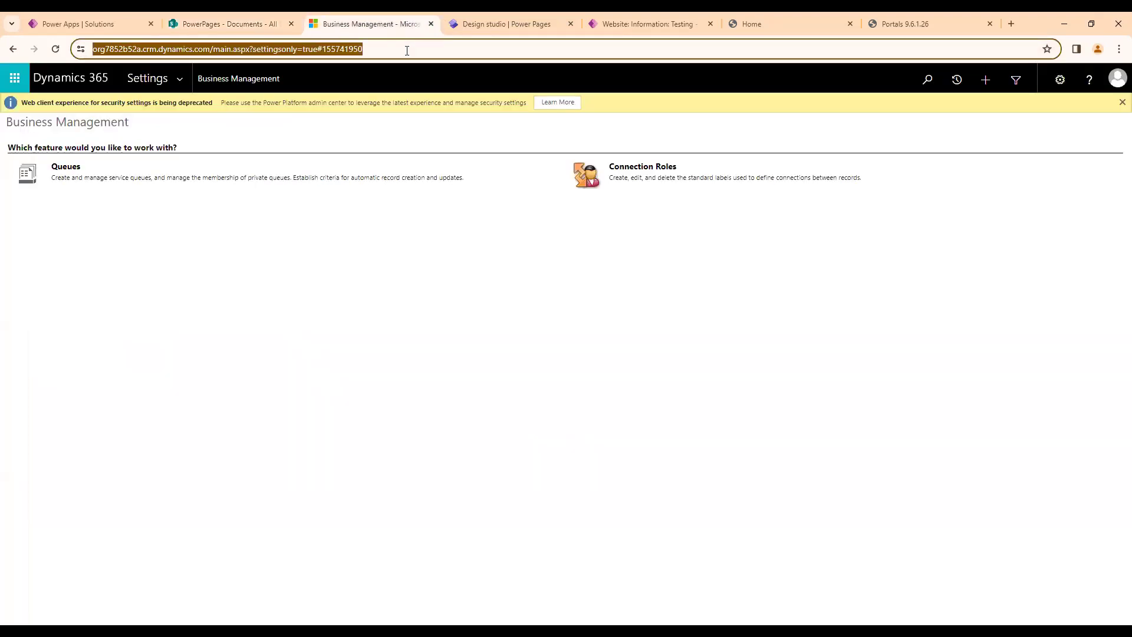
pyautogui.press('Return')
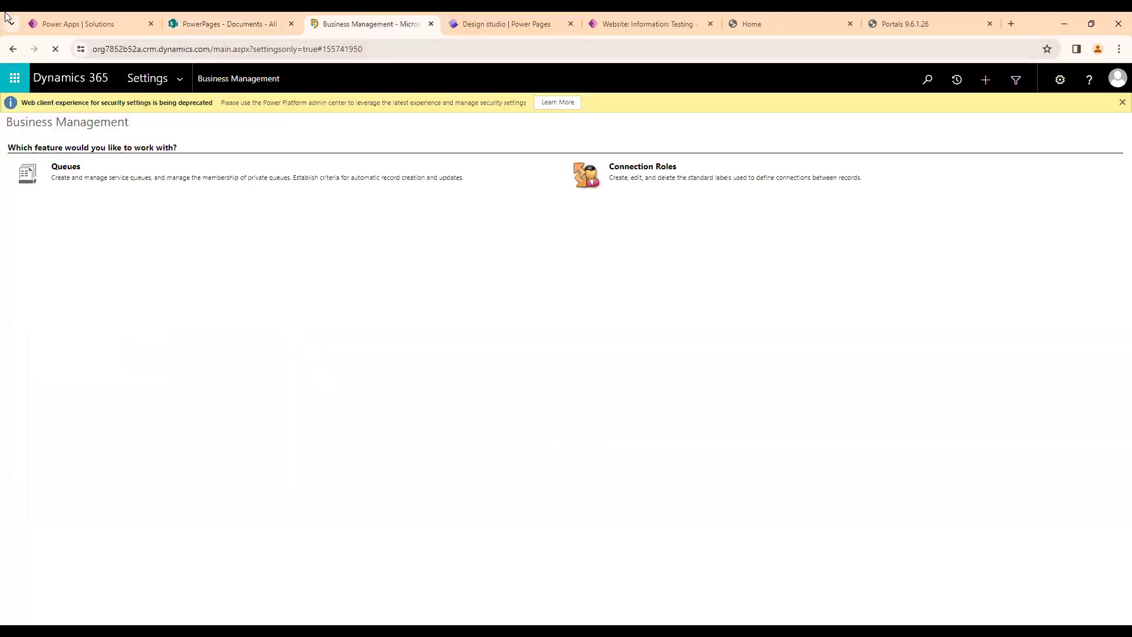
# Switch to Power Apps and open the environment's advanced settings in Dynamics 365.
pyautogui.click(77, 24)
pyautogui.click(224, 24)
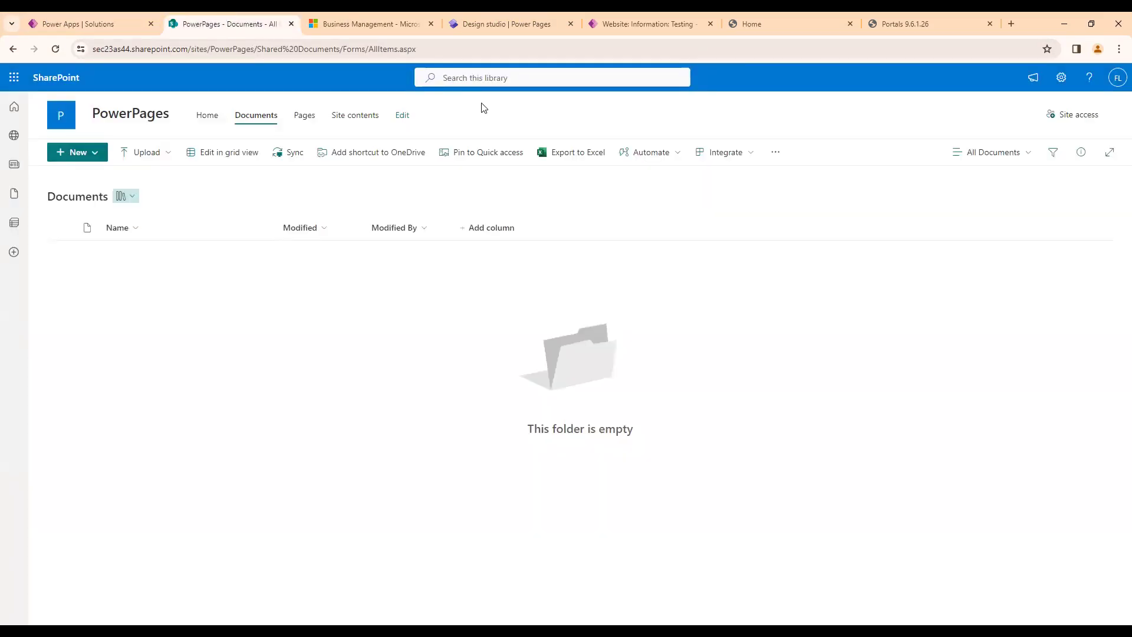
pyautogui.click(111, 23)
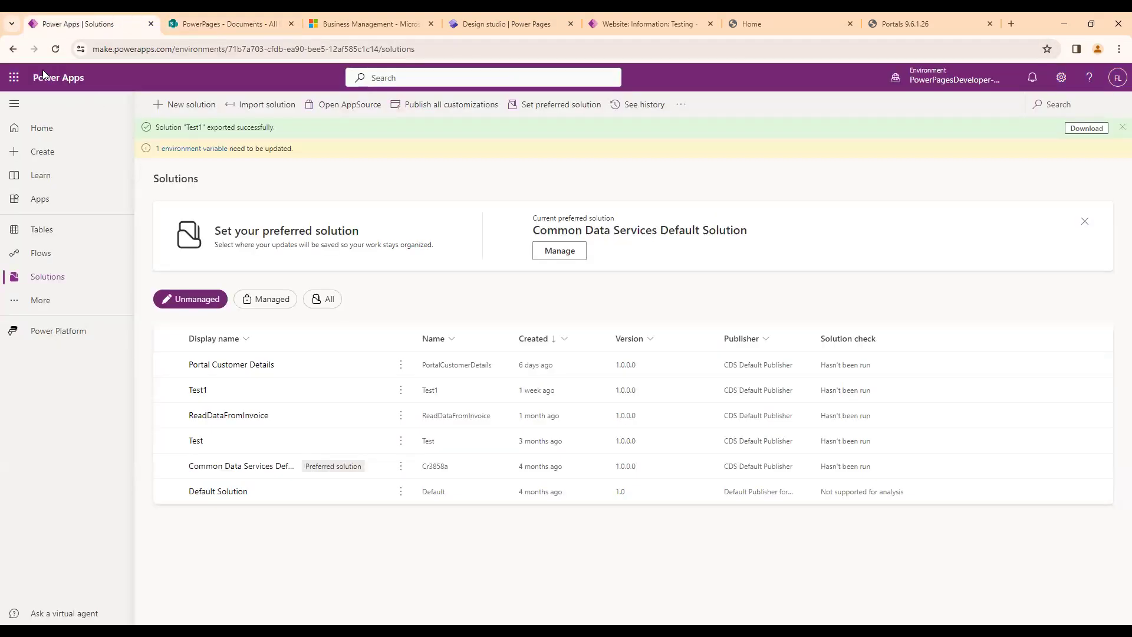
pyautogui.moveTo(32, 68); pyautogui.dragTo(91, 74)
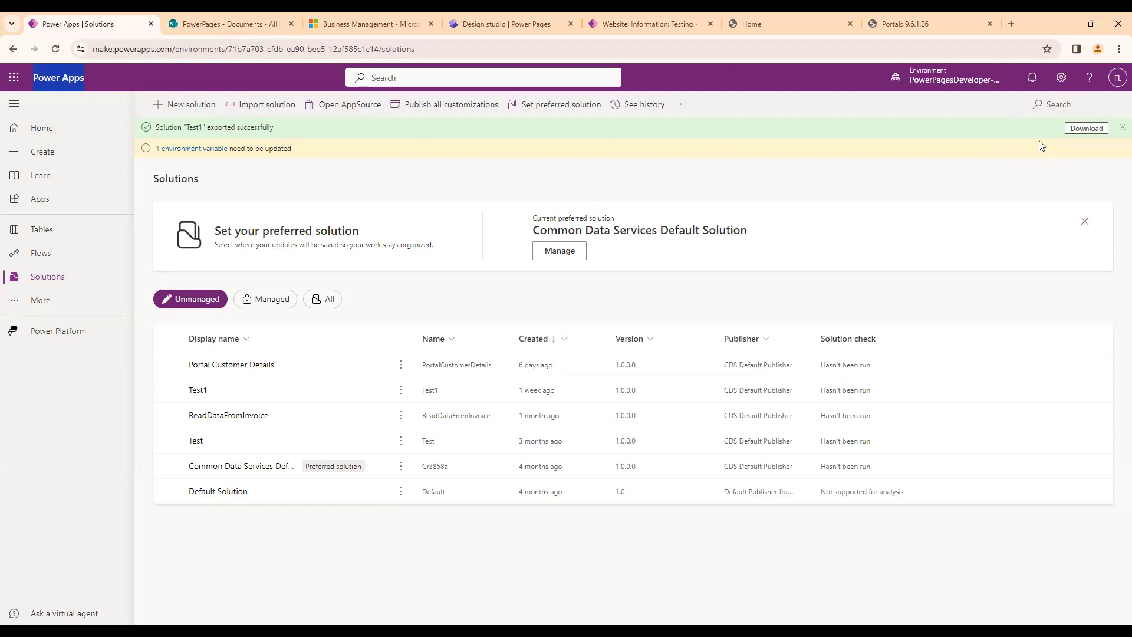
pyautogui.click(1062, 79)
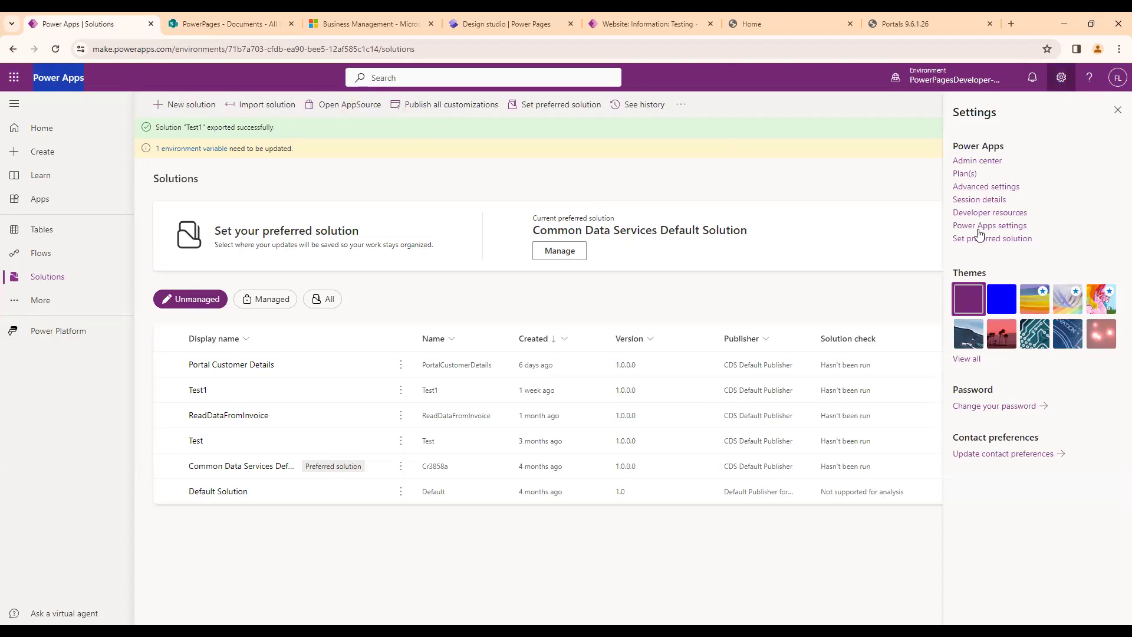
pyautogui.click(988, 189)
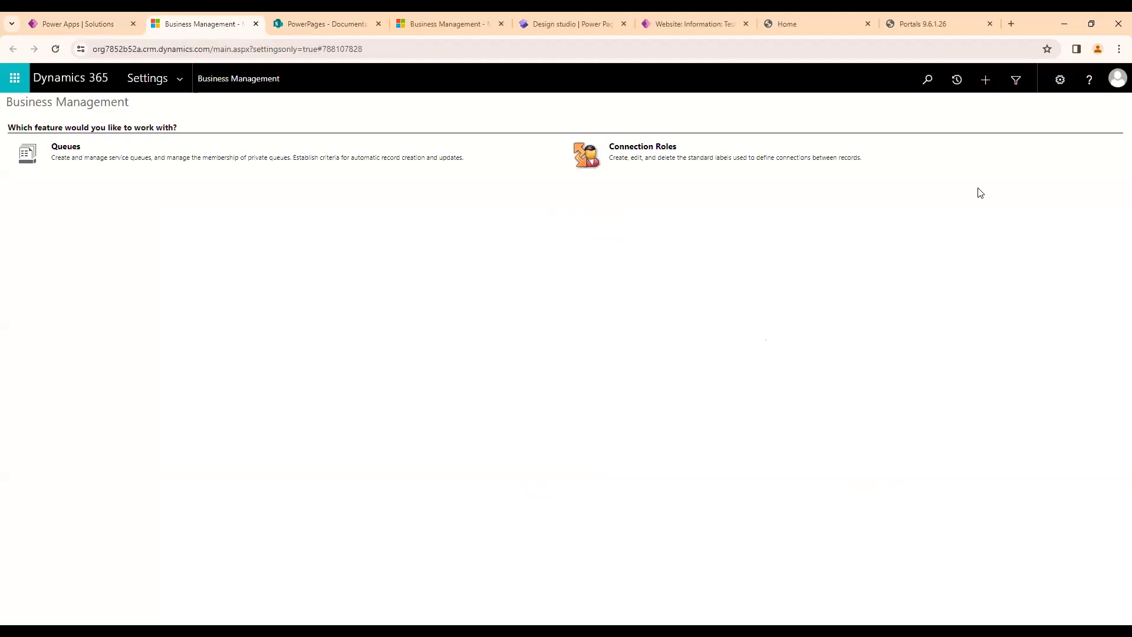
# Open Document Management in the Dynamics 365 settings and start the Enable Server-Based SharePoint Integration wizard.
pyautogui.click(181, 81)
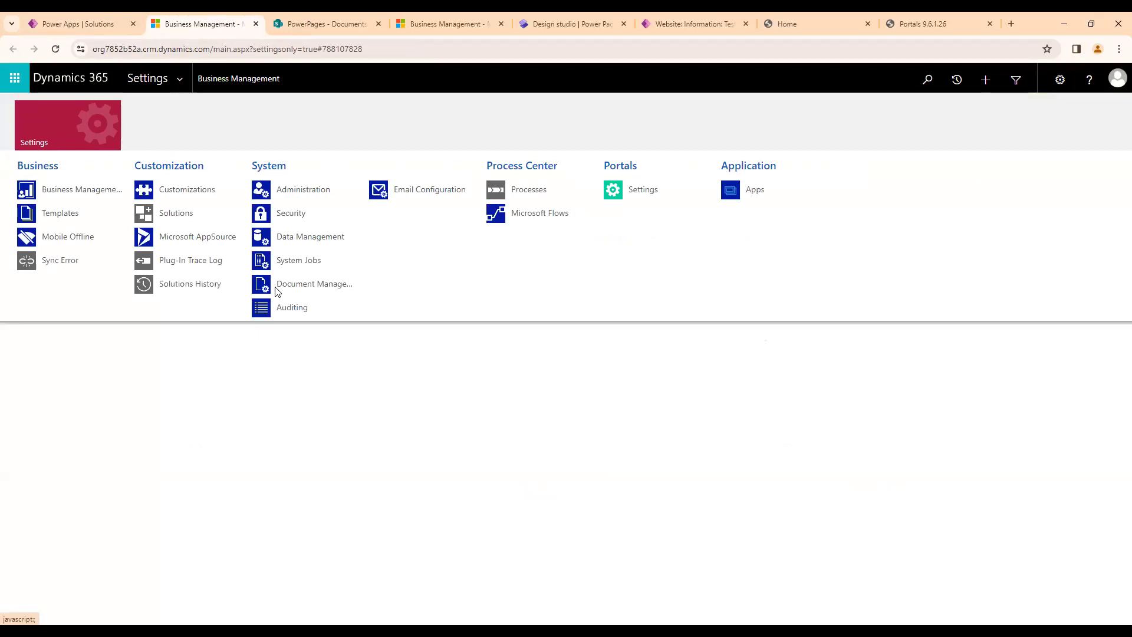
pyautogui.click(277, 289)
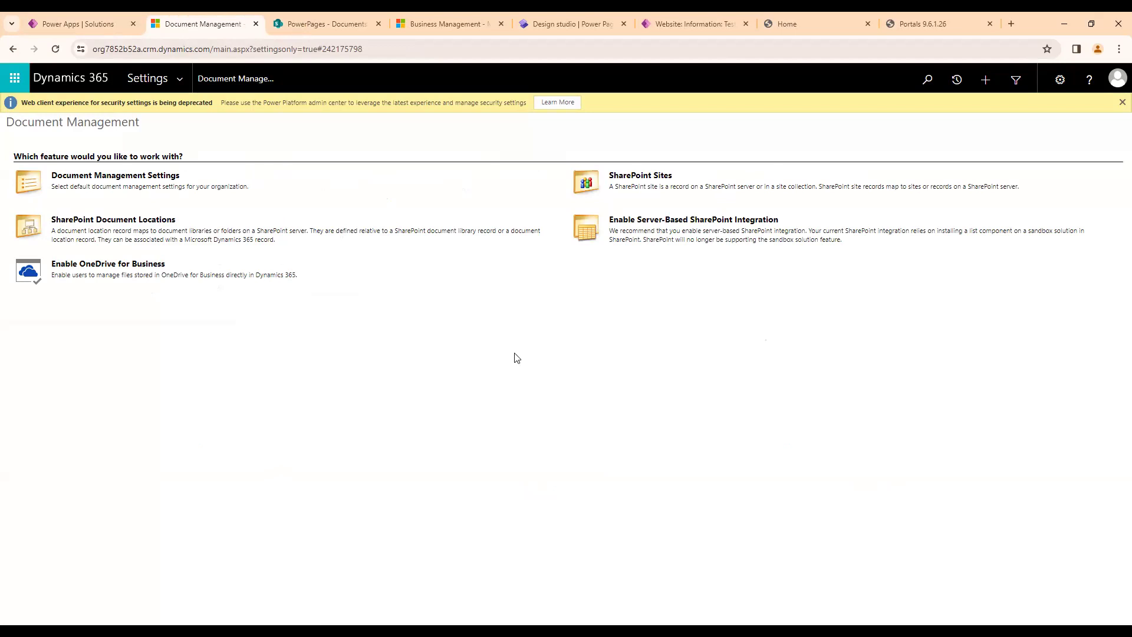
pyautogui.click(649, 224)
pyautogui.click(327, 20)
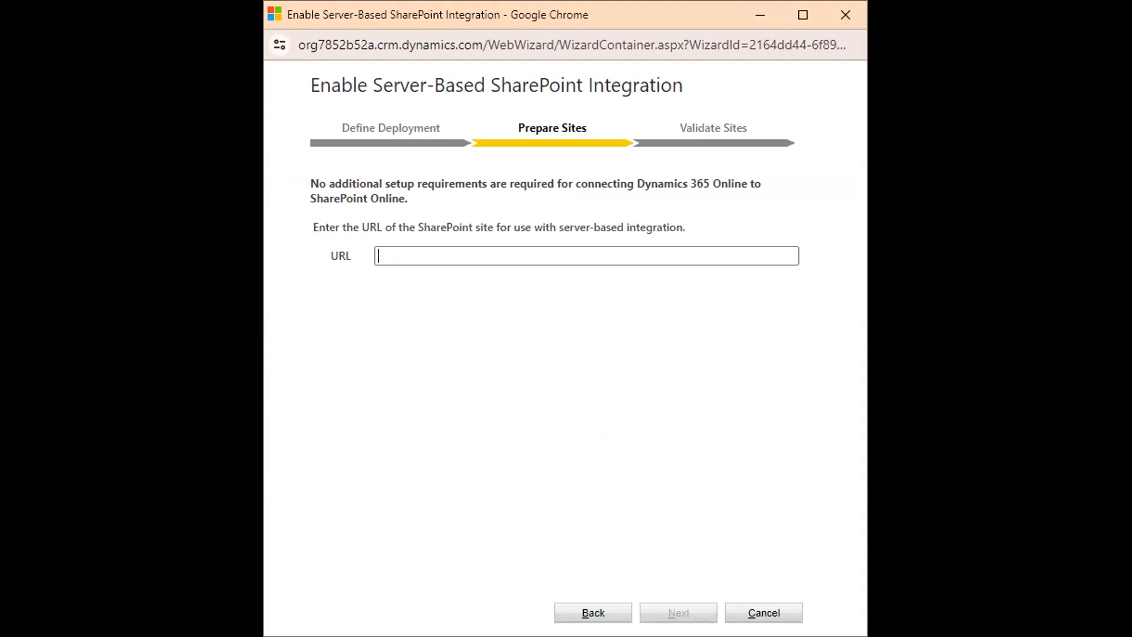
# Leave the wizard waiting and retrace the route from Power Apps to the Document Management page in Dynamics 365.
pyautogui.hotkey('alt', 'Tab')
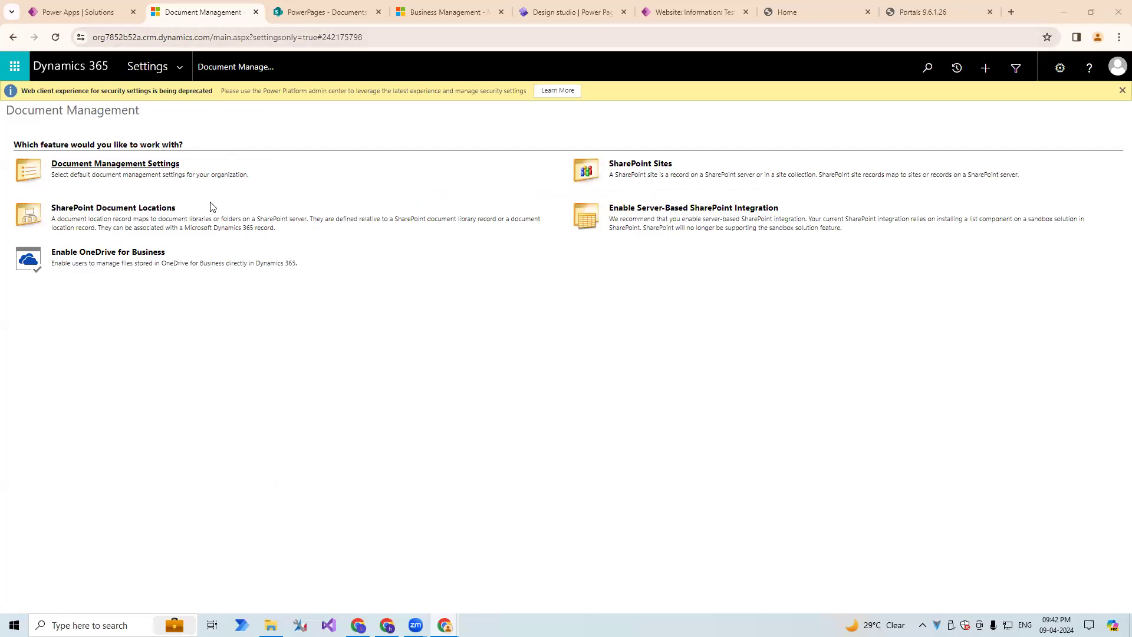
pyautogui.click(79, 12)
pyautogui.click(203, 12)
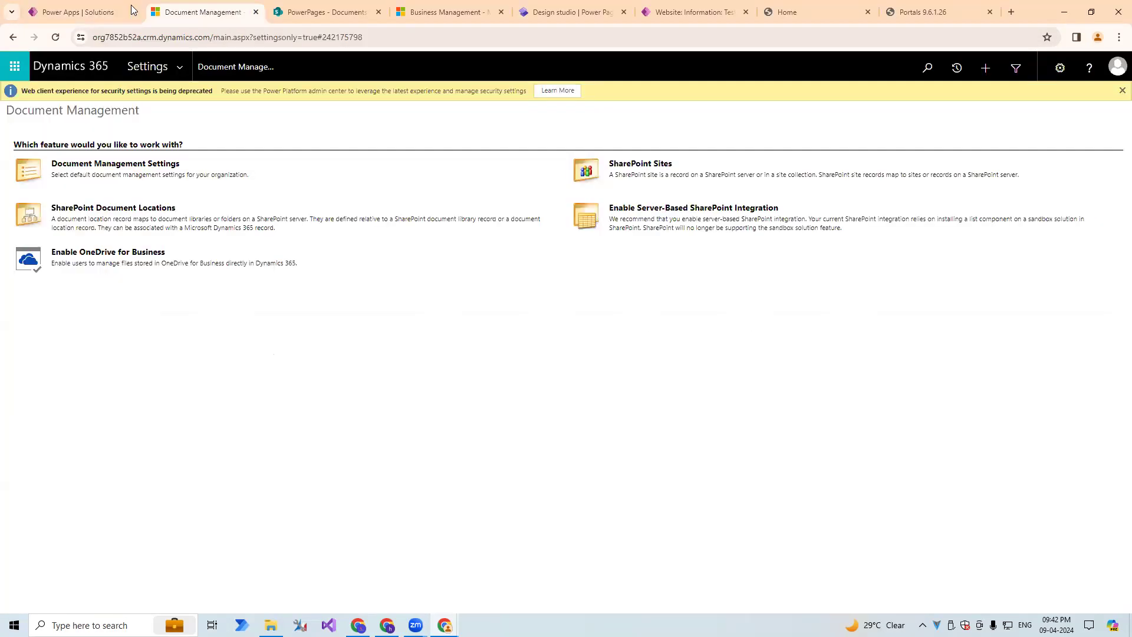
pyautogui.click(95, 12)
pyautogui.click(204, 12)
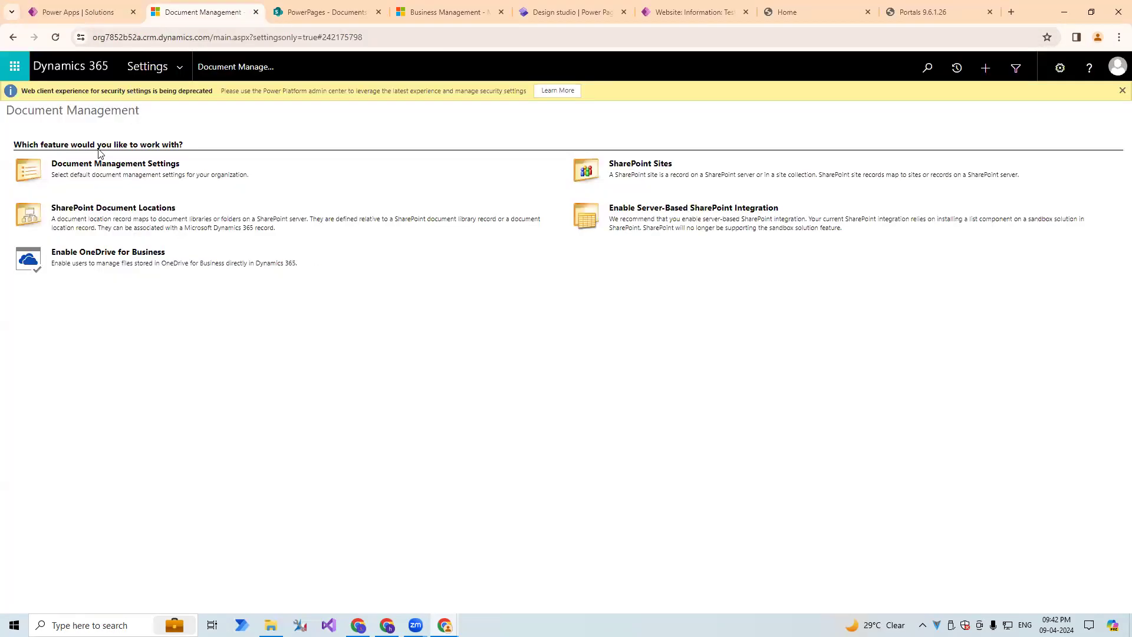
pyautogui.click(177, 66)
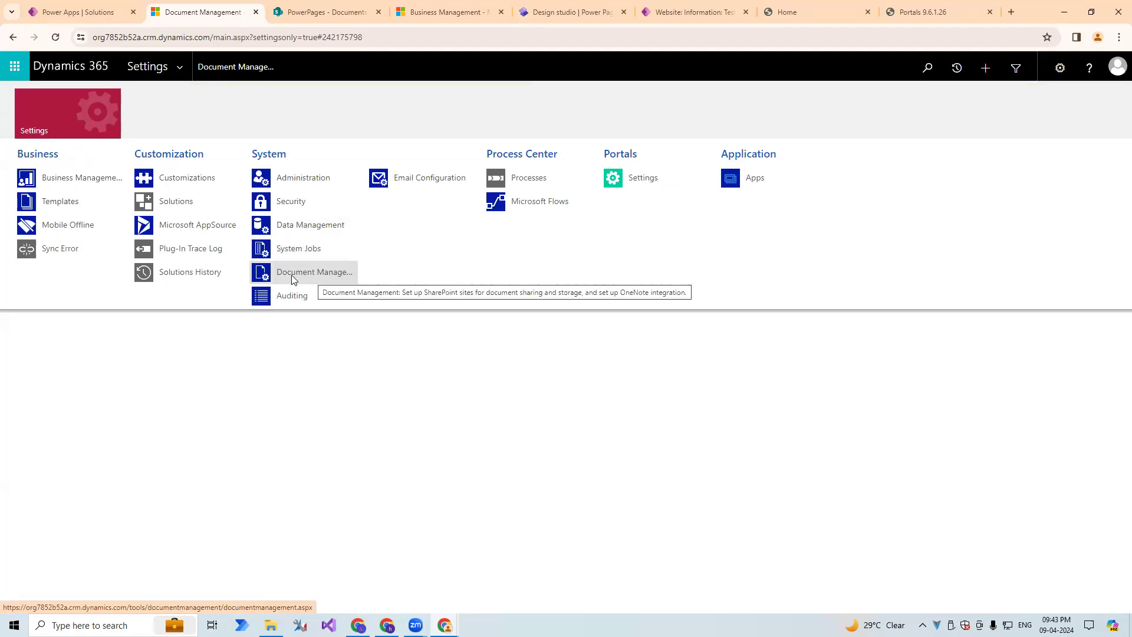
pyautogui.click(306, 276)
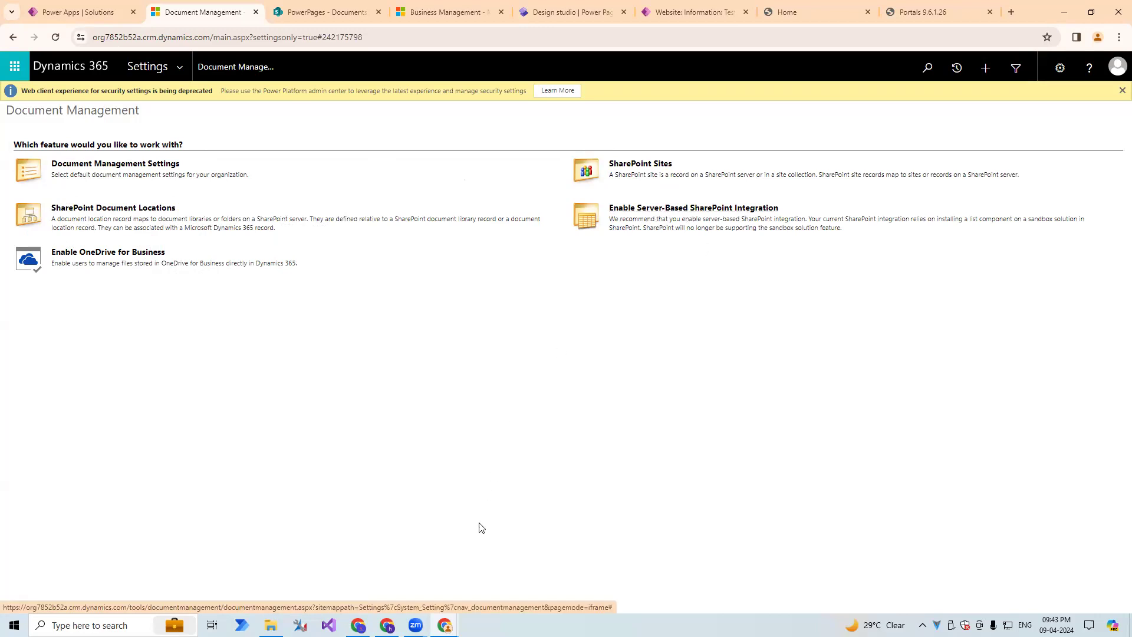
# Check the wizard's URL field, and copy the PowerPages site address from SharePoint without the Documents library path.
pyautogui.moveTo(443, 622)
pyautogui.click(481, 587)
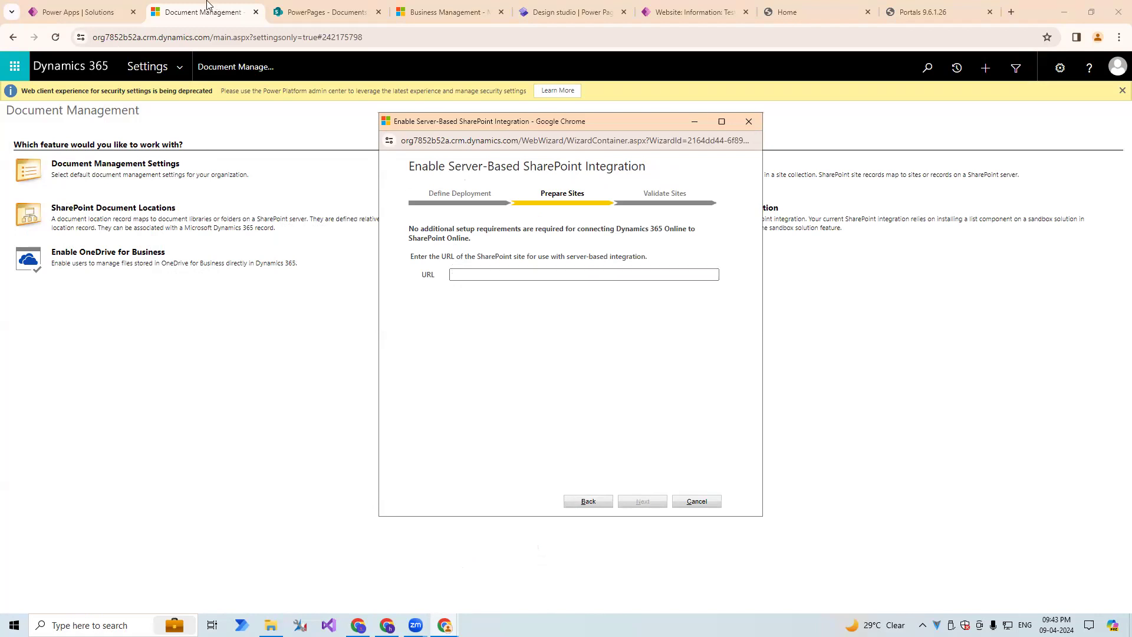
pyautogui.click(287, 9)
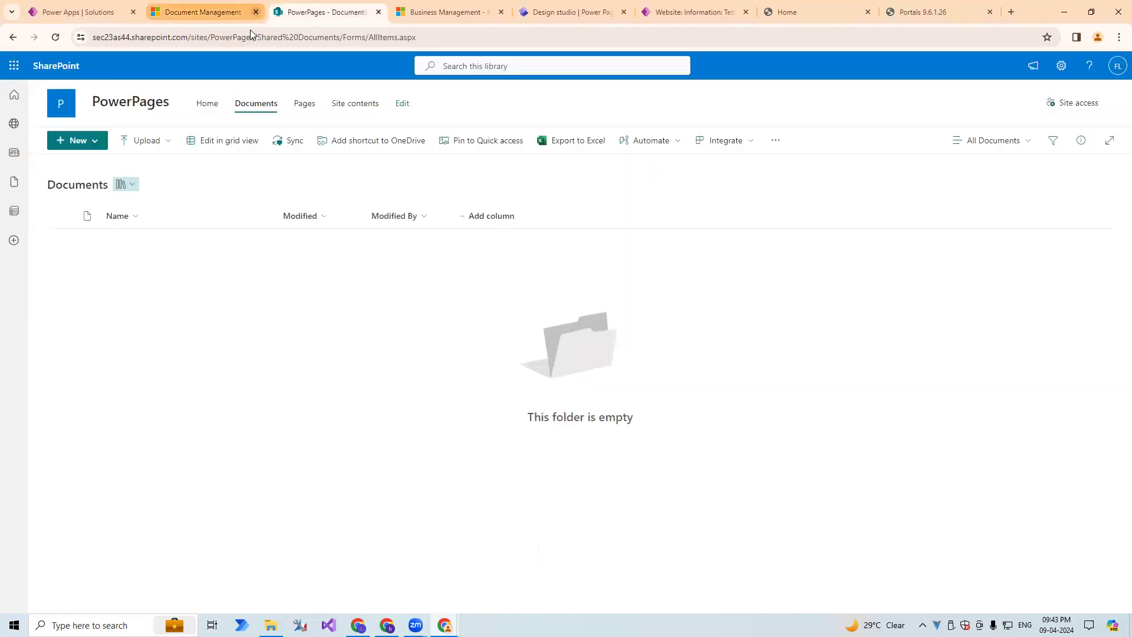
pyautogui.click(209, 39)
pyautogui.click(237, 39)
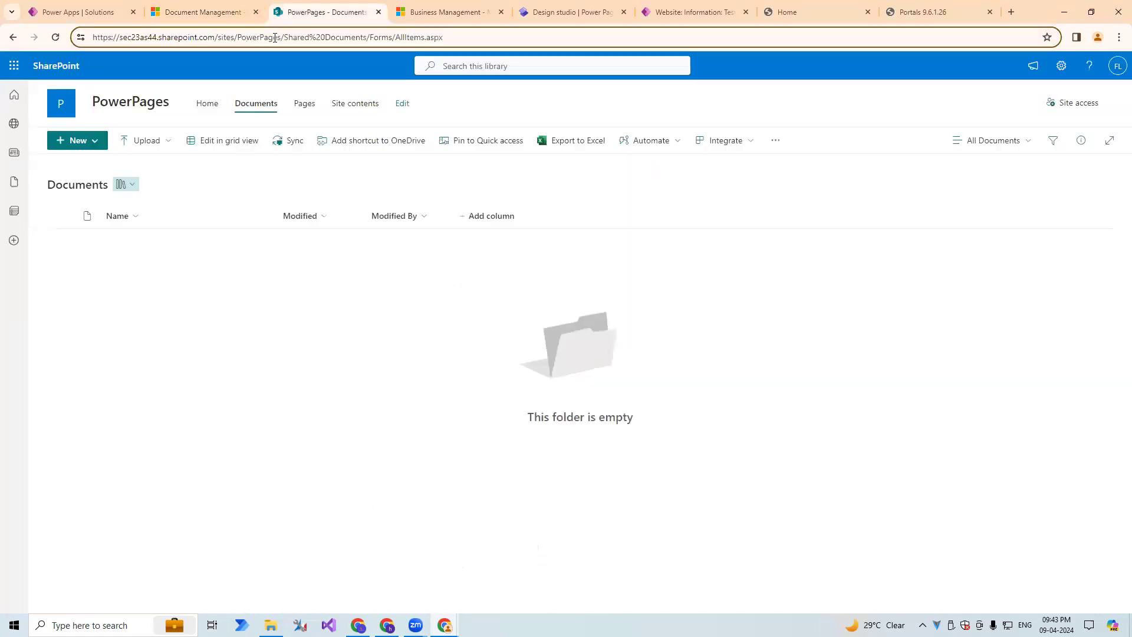
pyautogui.moveTo(207, 38); pyautogui.dragTo(81, 38)
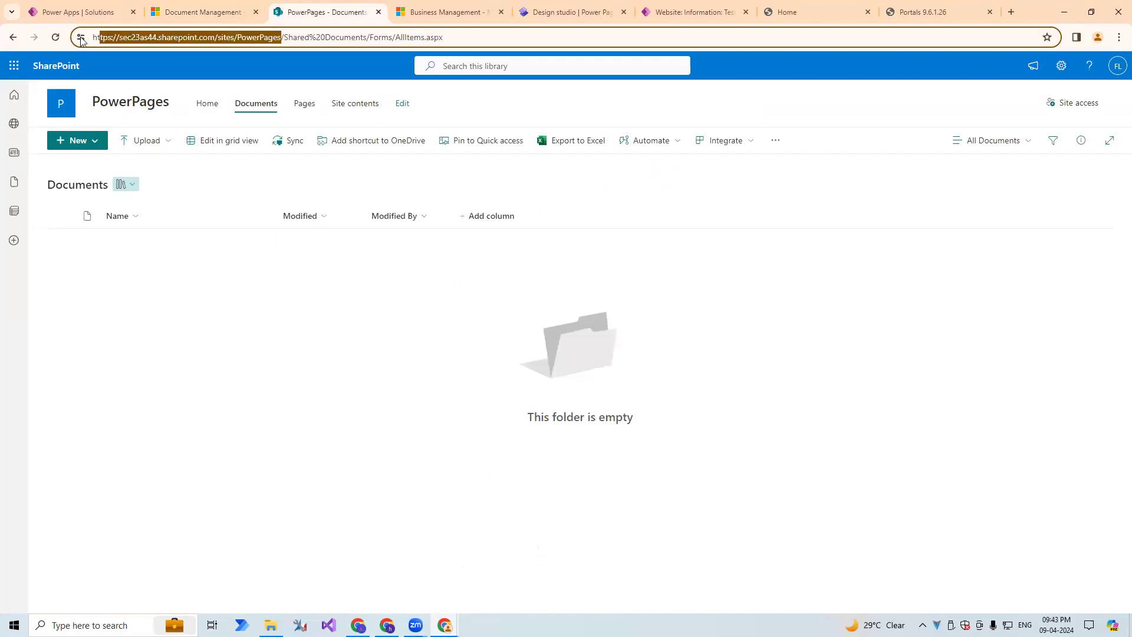
pyautogui.click(246, 38)
pyautogui.moveTo(281, 37); pyautogui.dragTo(92, 34)
pyautogui.hotkey('ctrl', 'c')
pyautogui.click(123, 37)
pyautogui.moveTo(221, 39); pyautogui.dragTo(285, 38)
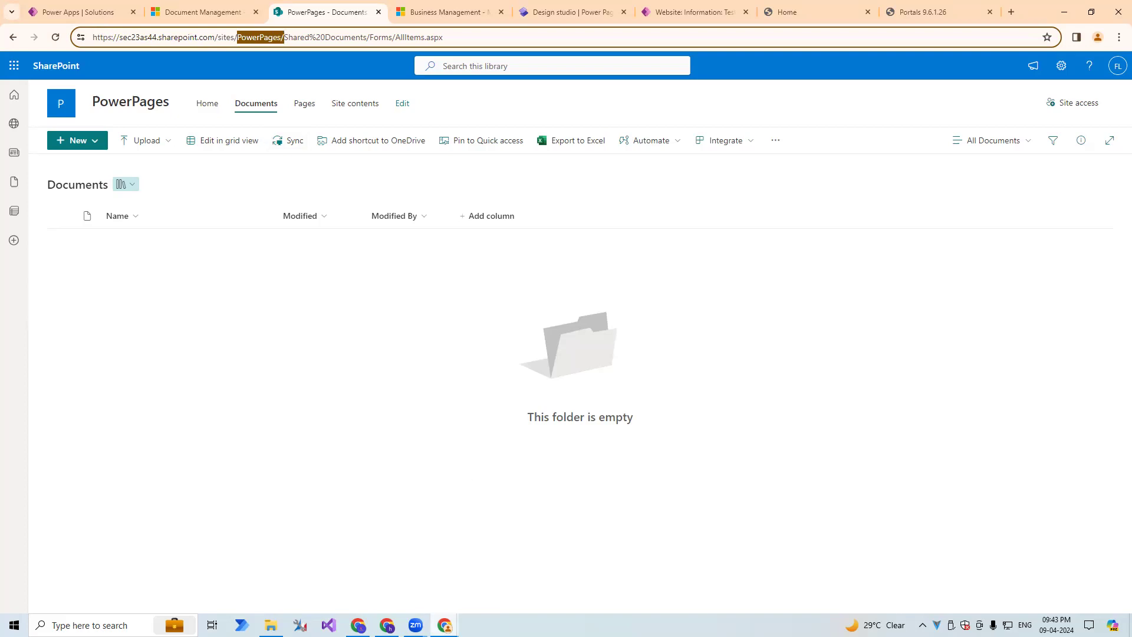
pyautogui.moveTo(444, 625)
pyautogui.click(495, 575)
pyautogui.hotkey('ctrl', 'v')
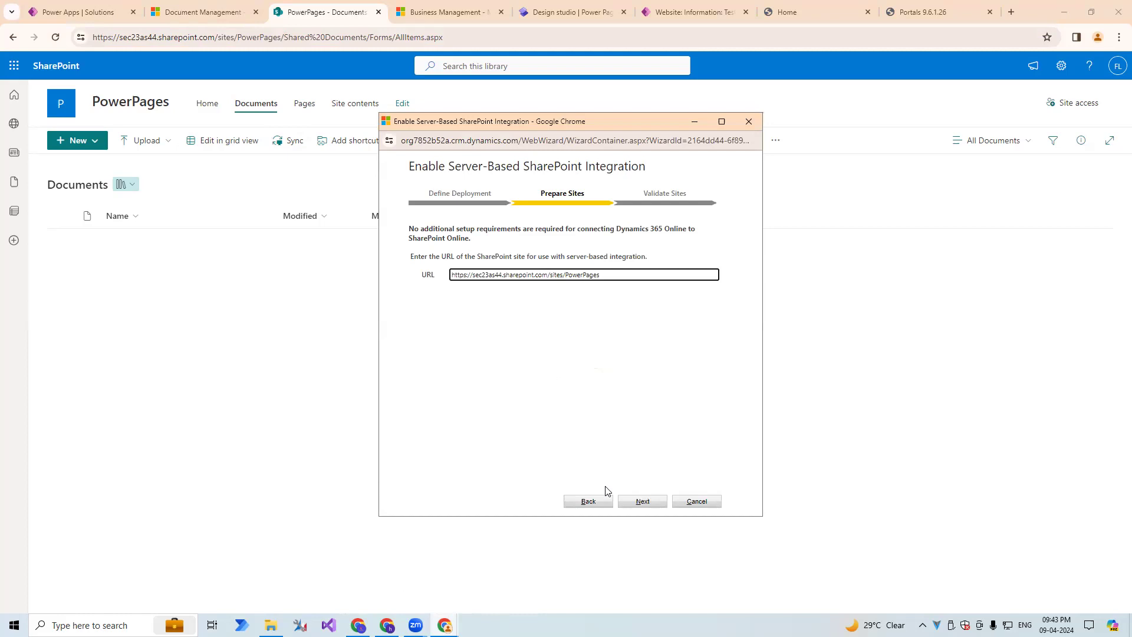
pyautogui.click(637, 503)
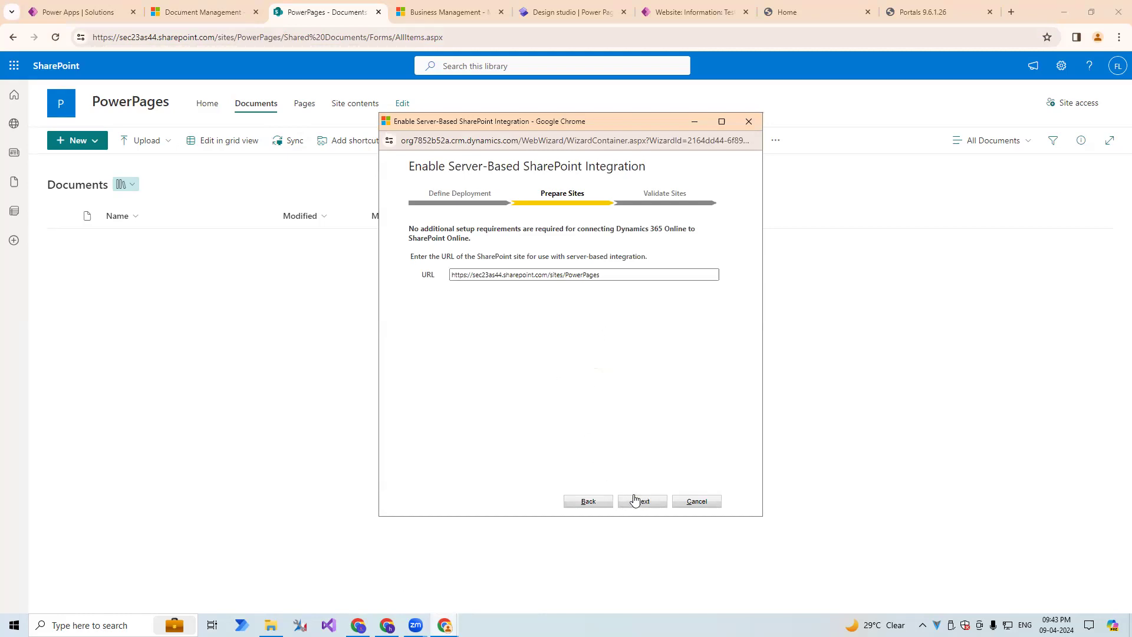
pyautogui.click(630, 496)
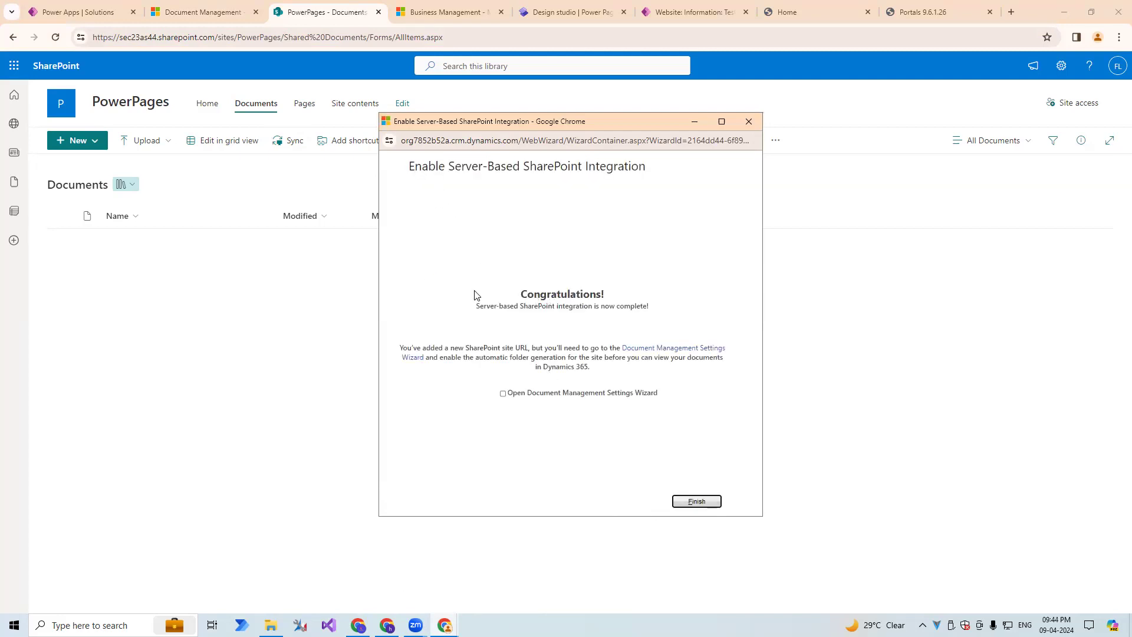
# Finish the server-based SharePoint integration wizard, leaving the option to open the Document Management Settings Wizard unselected.
pyautogui.tripleClick(541, 302)
pyautogui.moveTo(476, 310); pyautogui.dragTo(645, 310)
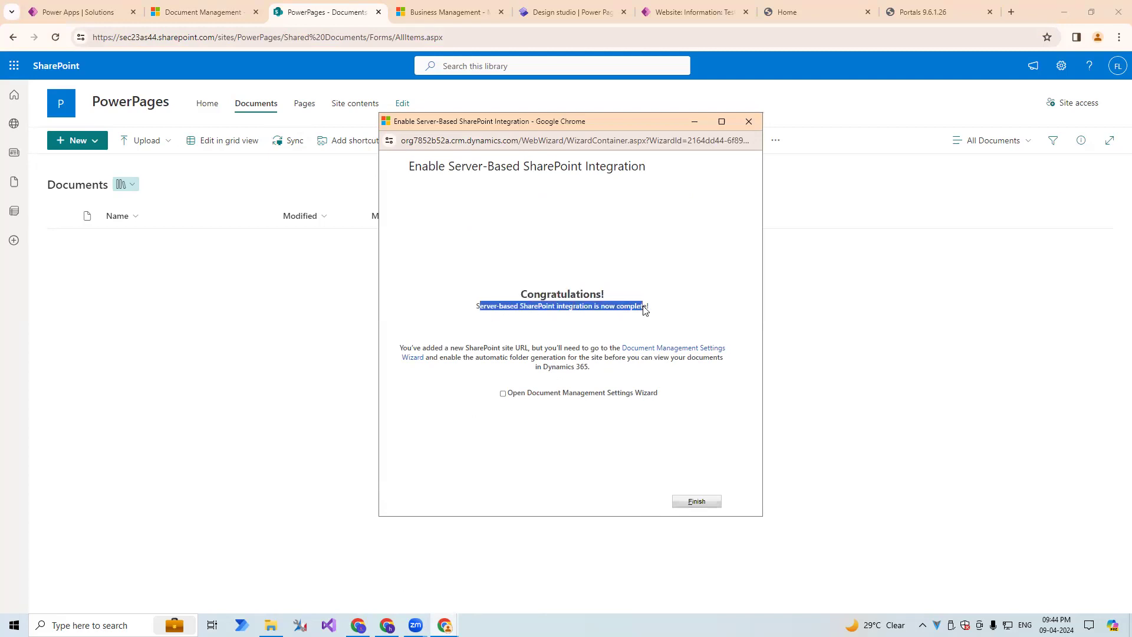
pyautogui.click(682, 506)
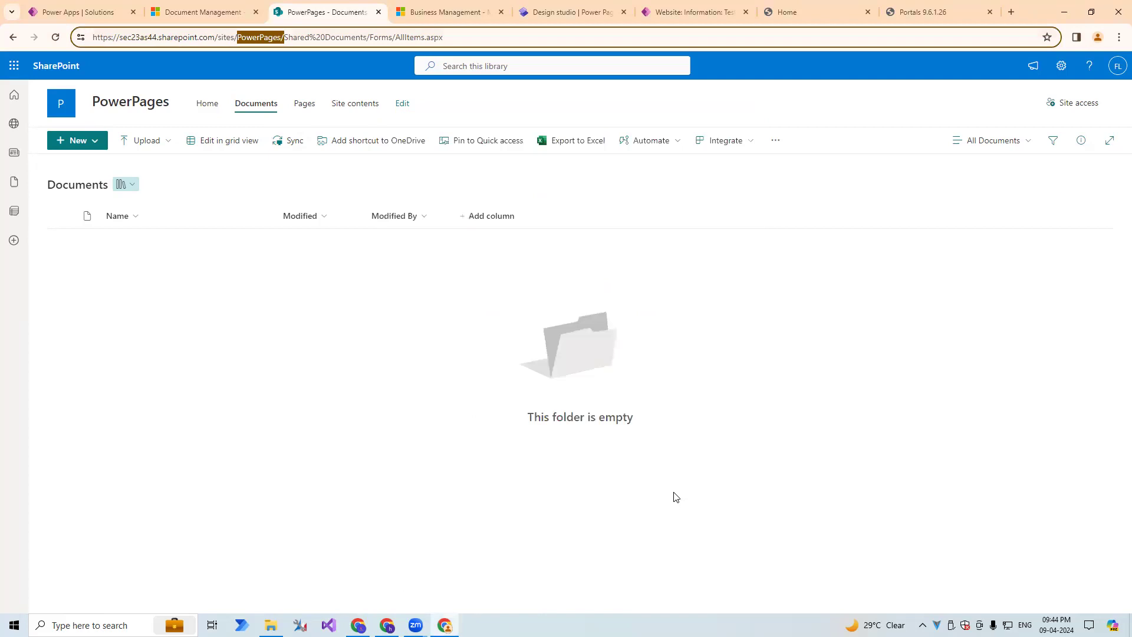
# Return to Document Management in Dynamics 365, reload the page and open the SharePoint Sites list.
pyautogui.click(203, 11)
pyautogui.click(342, 37)
pyautogui.press('Return')
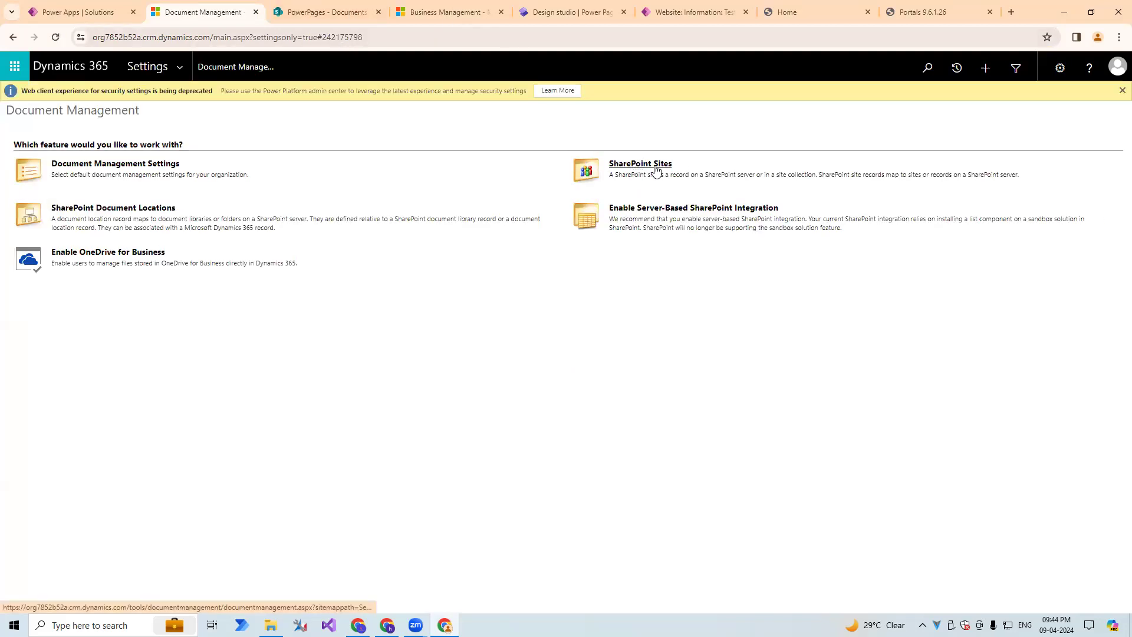
pyautogui.click(656, 167)
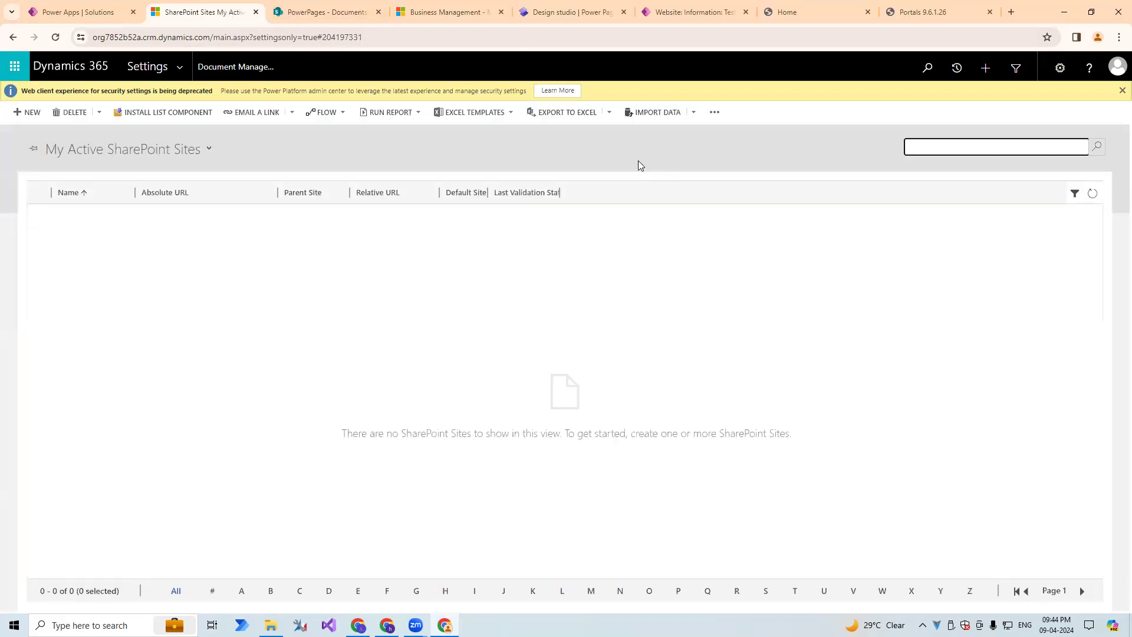
pyautogui.click(31, 112)
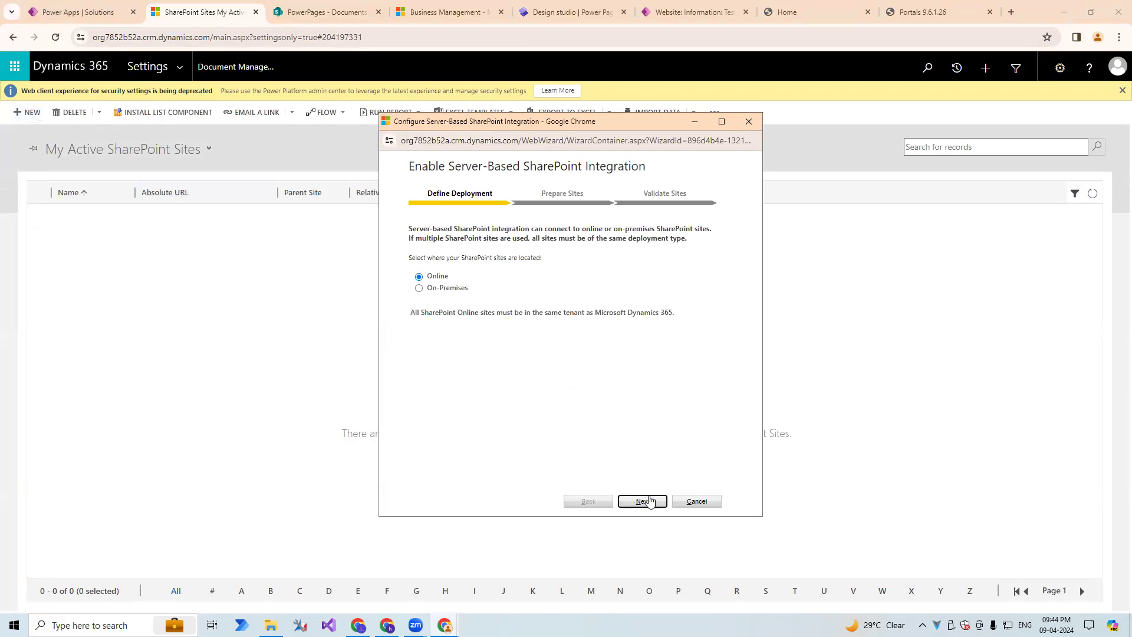
pyautogui.click(644, 501)
pyautogui.click(565, 275)
pyautogui.hotkey('ctrl', 'v')
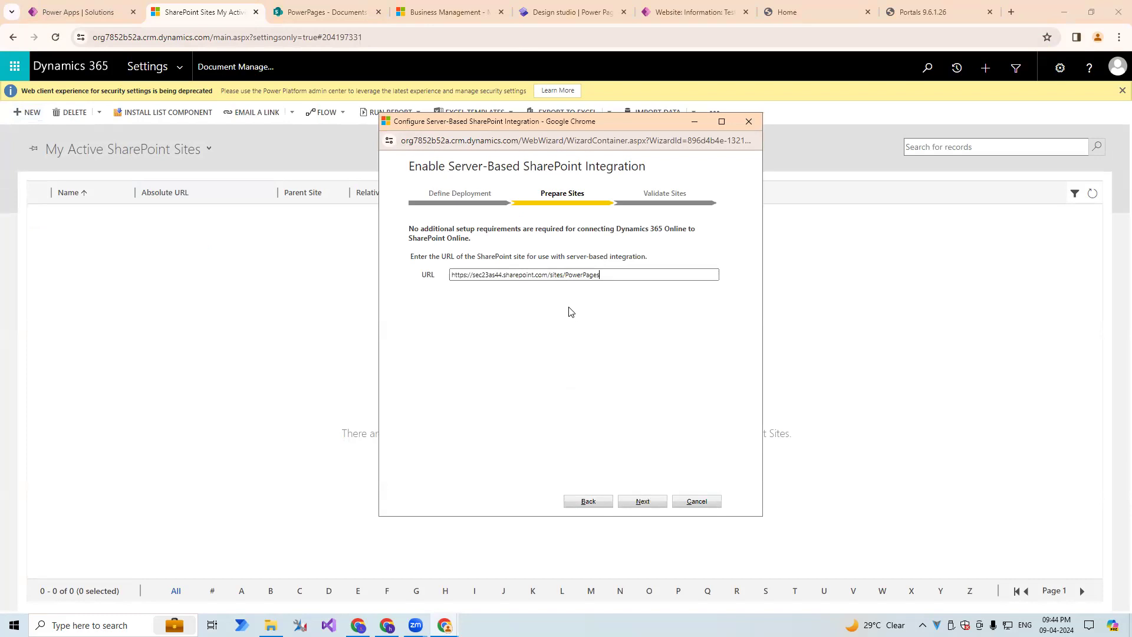
pyautogui.moveTo(604, 274); pyautogui.dragTo(506, 273)
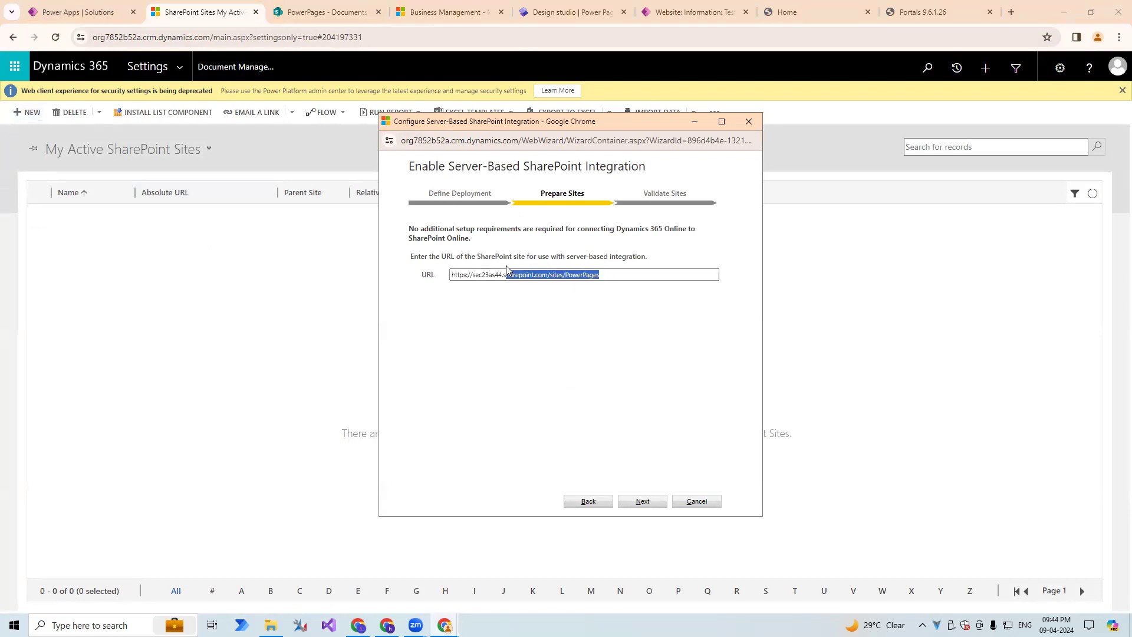
pyautogui.click(682, 506)
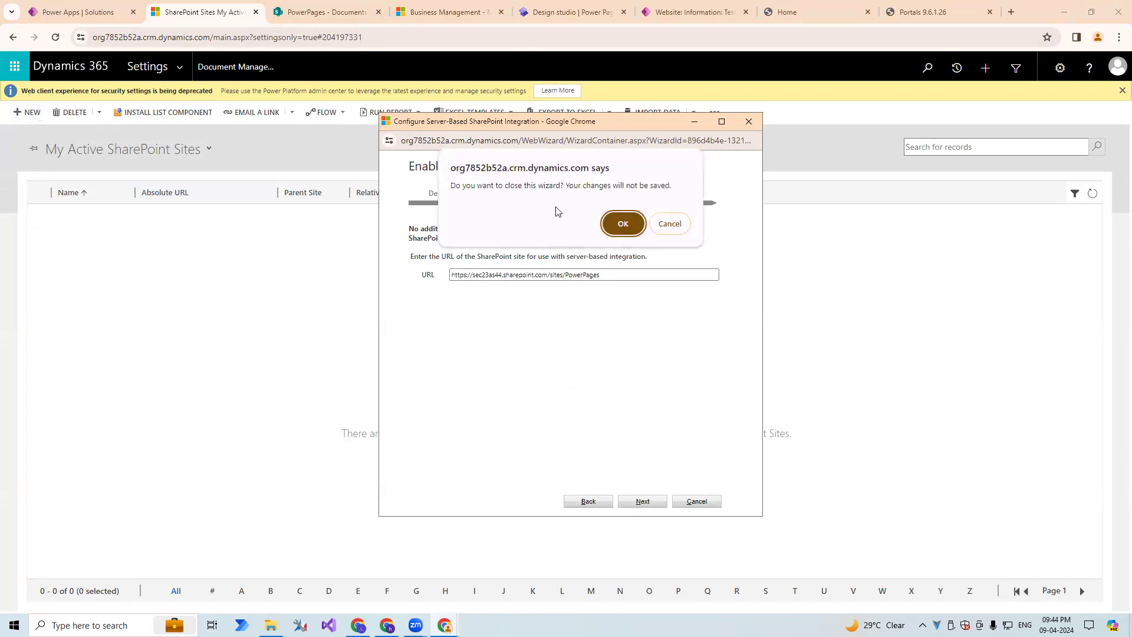
pyautogui.click(620, 220)
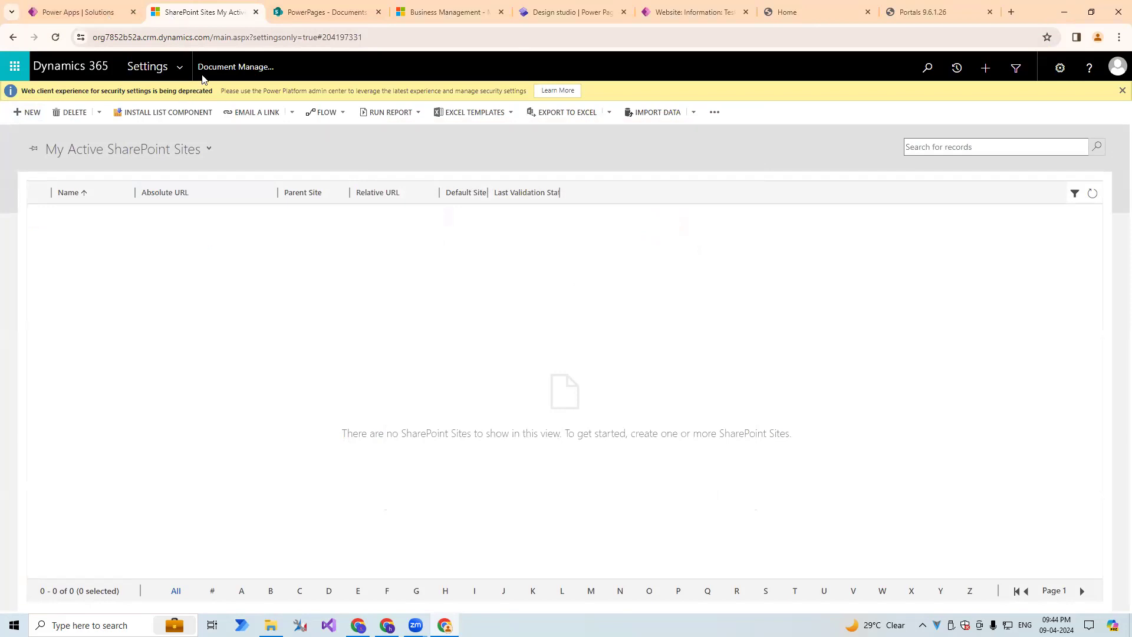
# Go back from the empty sites list to Document Management, reload it and reopen SharePoint Sites.
pyautogui.click(149, 66)
pyautogui.click(341, 273)
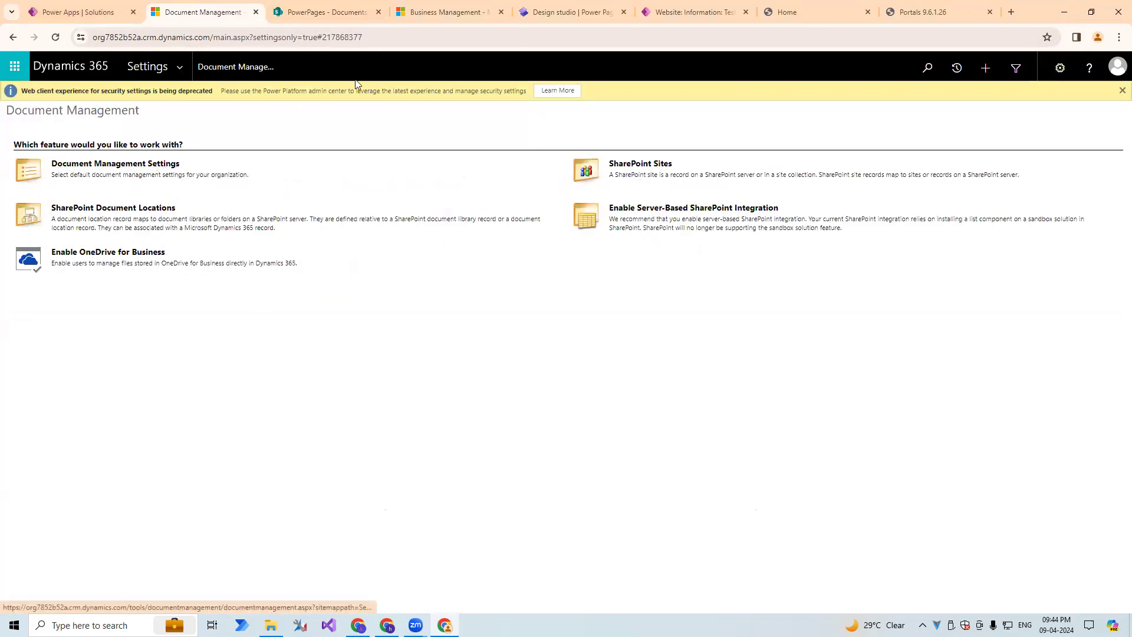
pyautogui.click(377, 37)
pyautogui.press('Return')
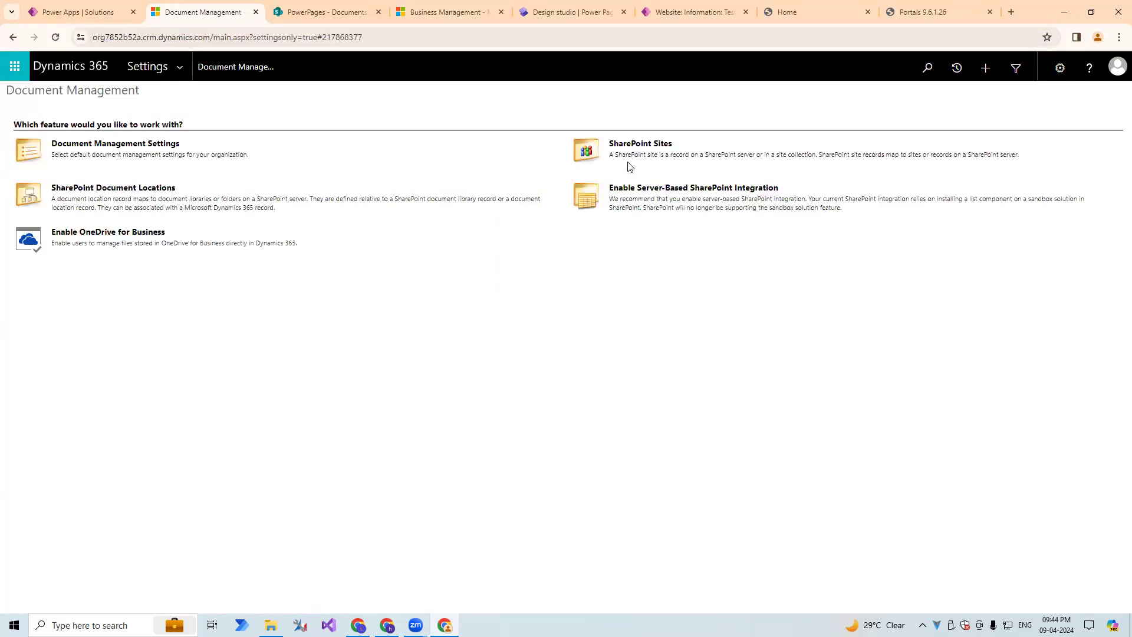
pyautogui.click(629, 144)
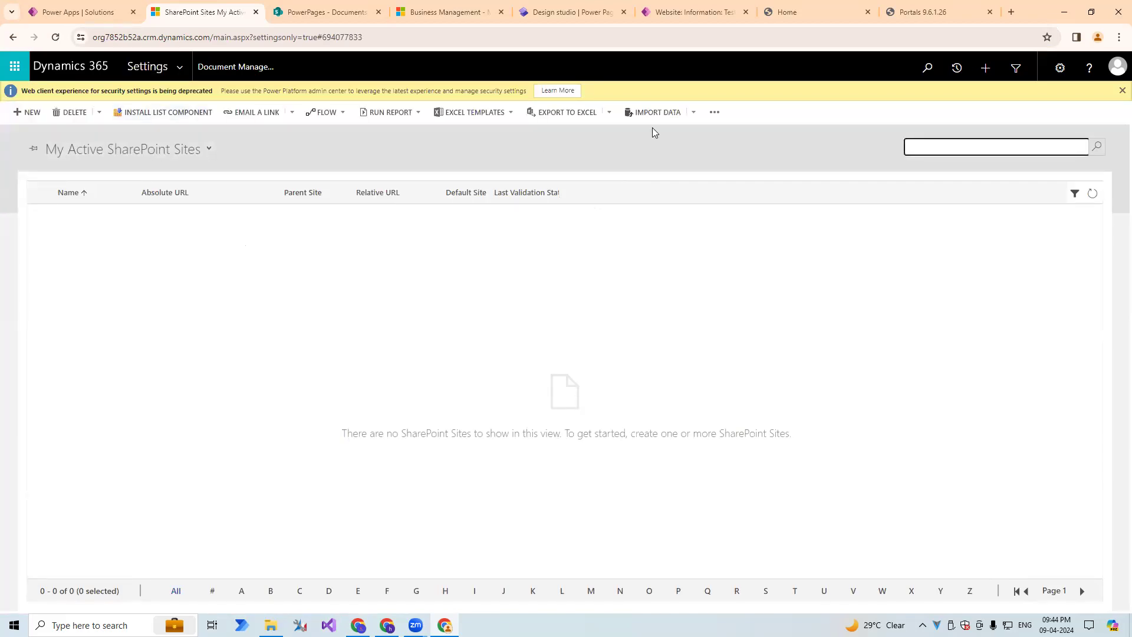
# Refresh the SharePoint Sites list and check the All, My Active and Active SharePoint Sites views for the site record.
pyautogui.click(1092, 196)
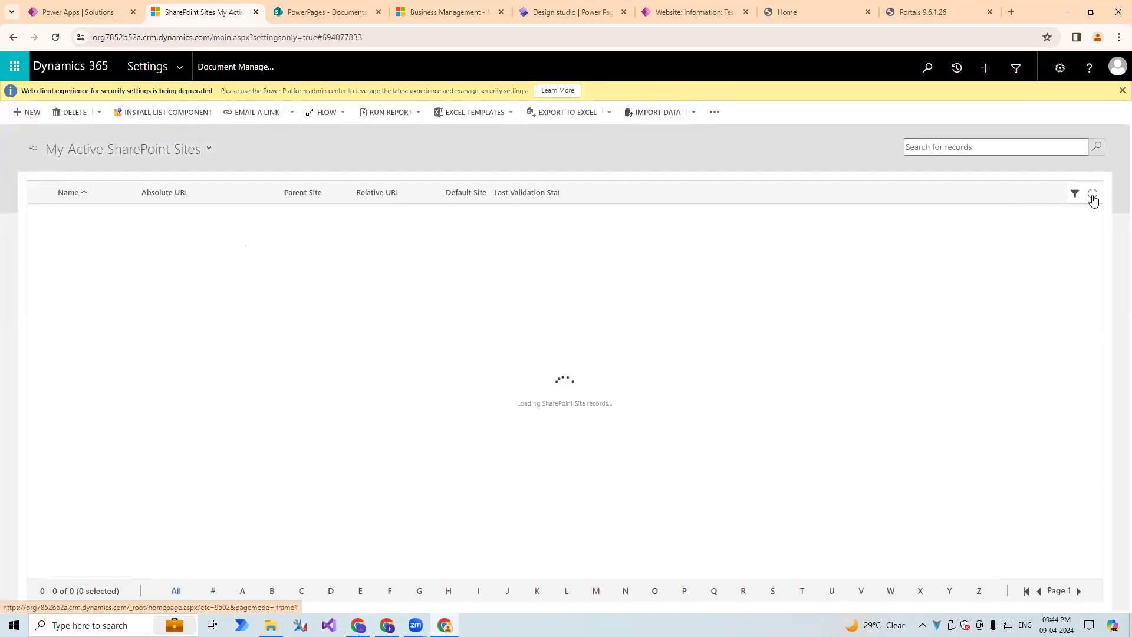
pyautogui.click(72, 150)
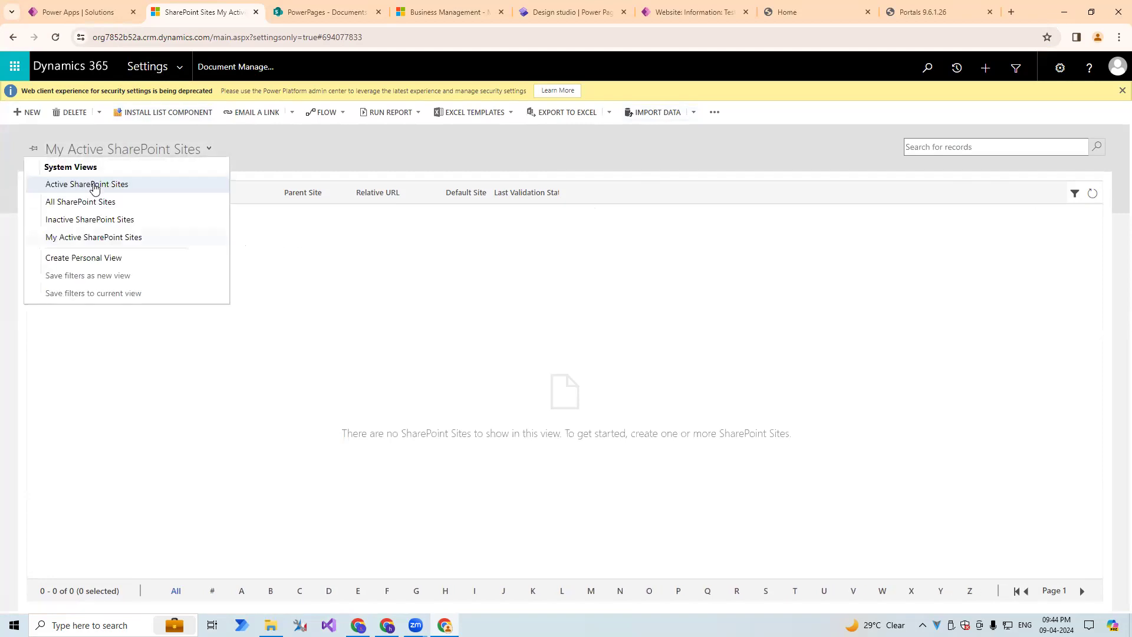
pyautogui.click(91, 202)
pyautogui.click(123, 149)
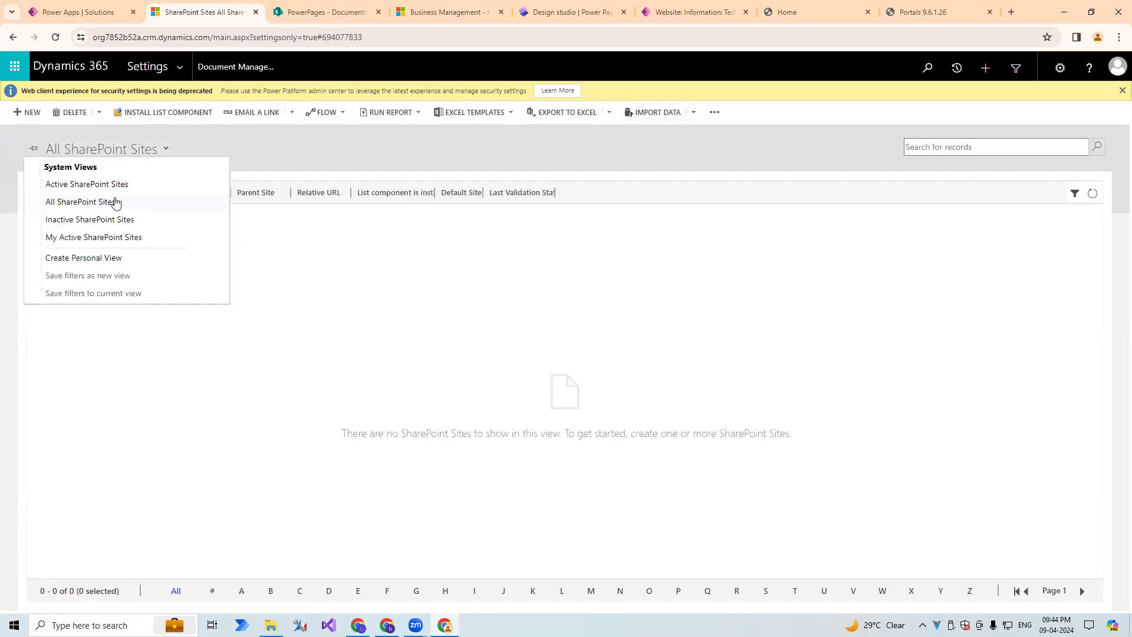
pyautogui.click(112, 237)
pyautogui.click(70, 148)
pyautogui.click(100, 188)
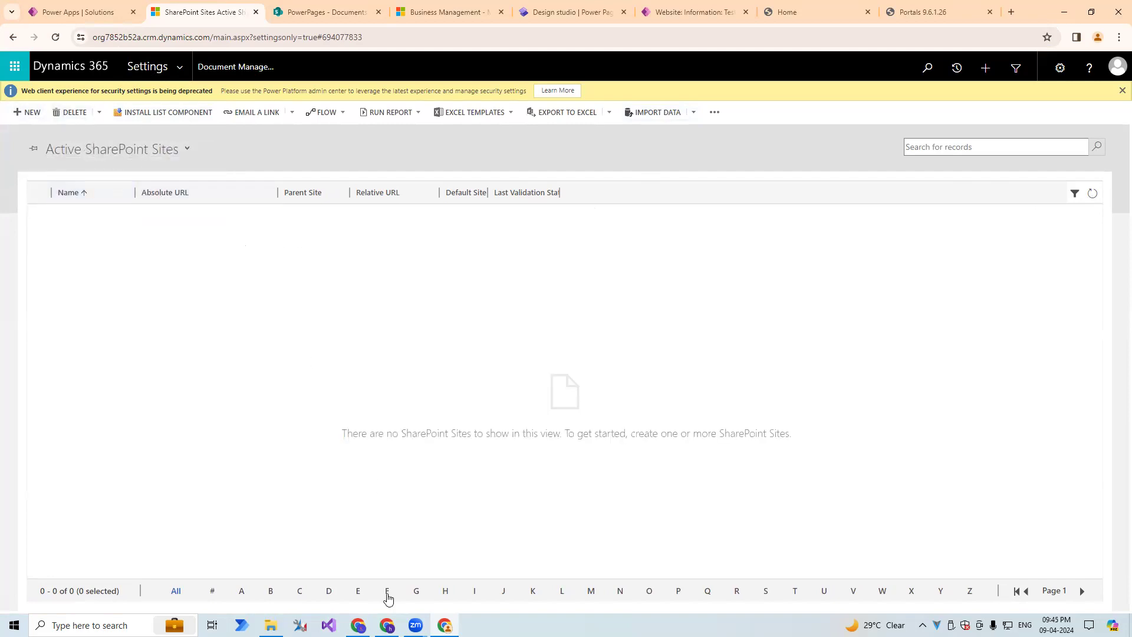
pyautogui.click(29, 113)
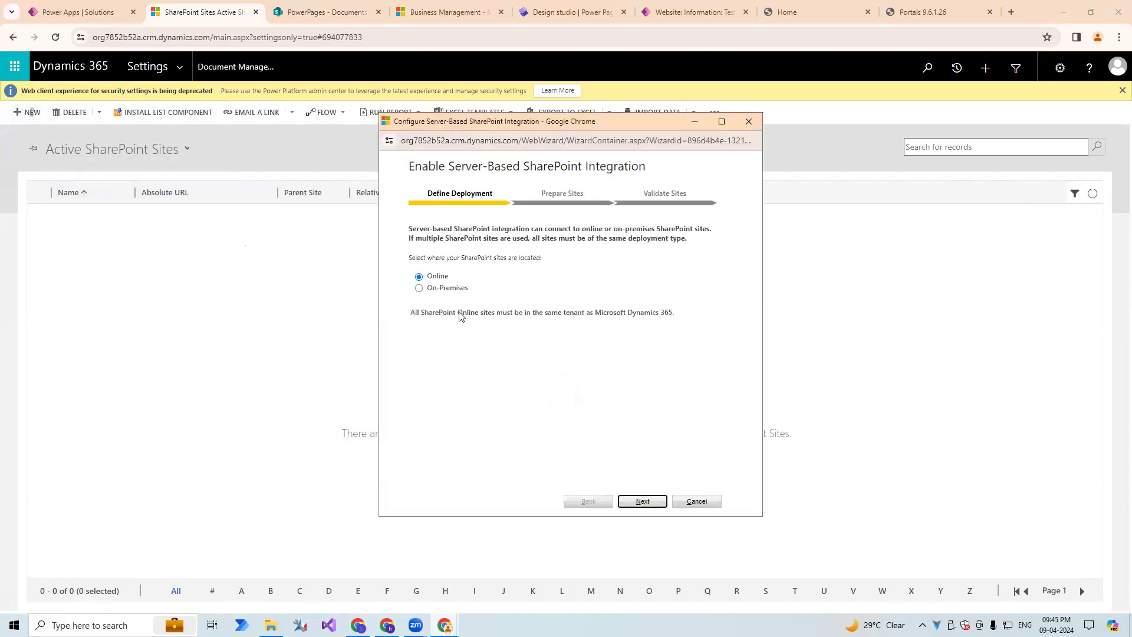
pyautogui.click(635, 502)
pyautogui.write('https://sec23as44.sharepoint.com/sites/PowerPages')
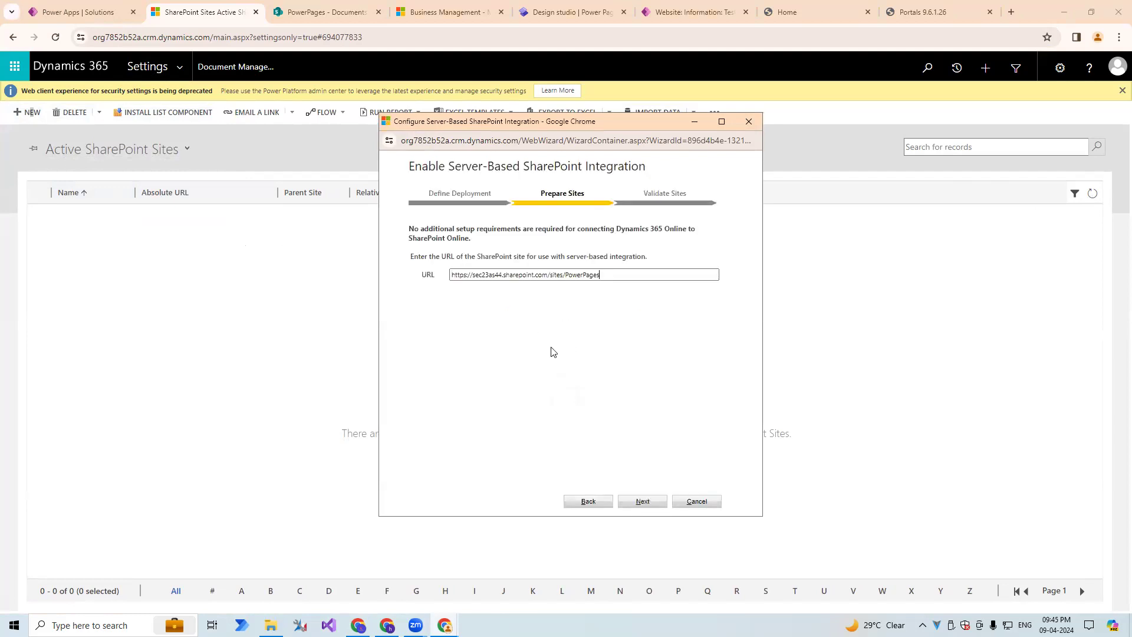
pyautogui.click(641, 502)
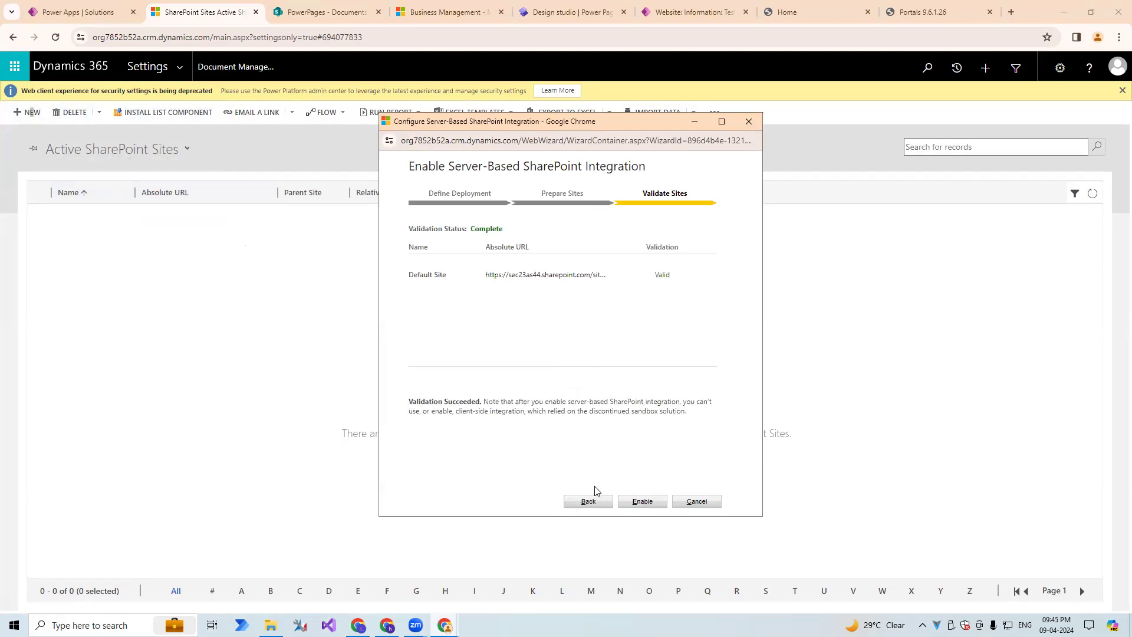
pyautogui.click(642, 502)
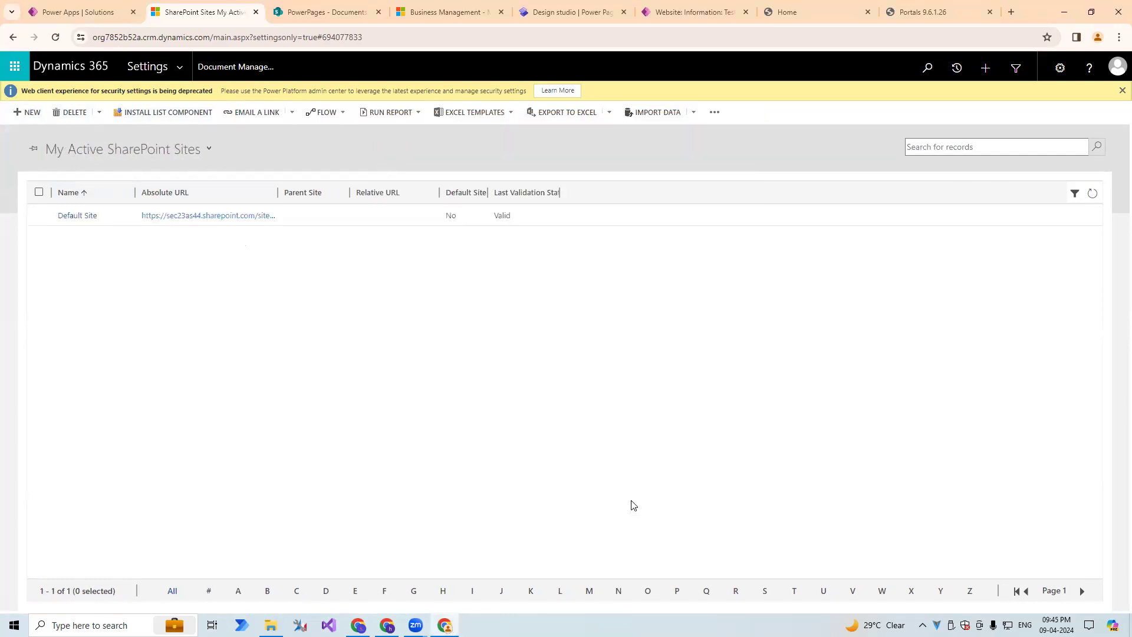
# Refresh My Active SharePoint Sites, examine the Default Site record's absolute URL and validation status, and leave the list for the Settings area.
pyautogui.click(1093, 198)
pyautogui.click(1094, 199)
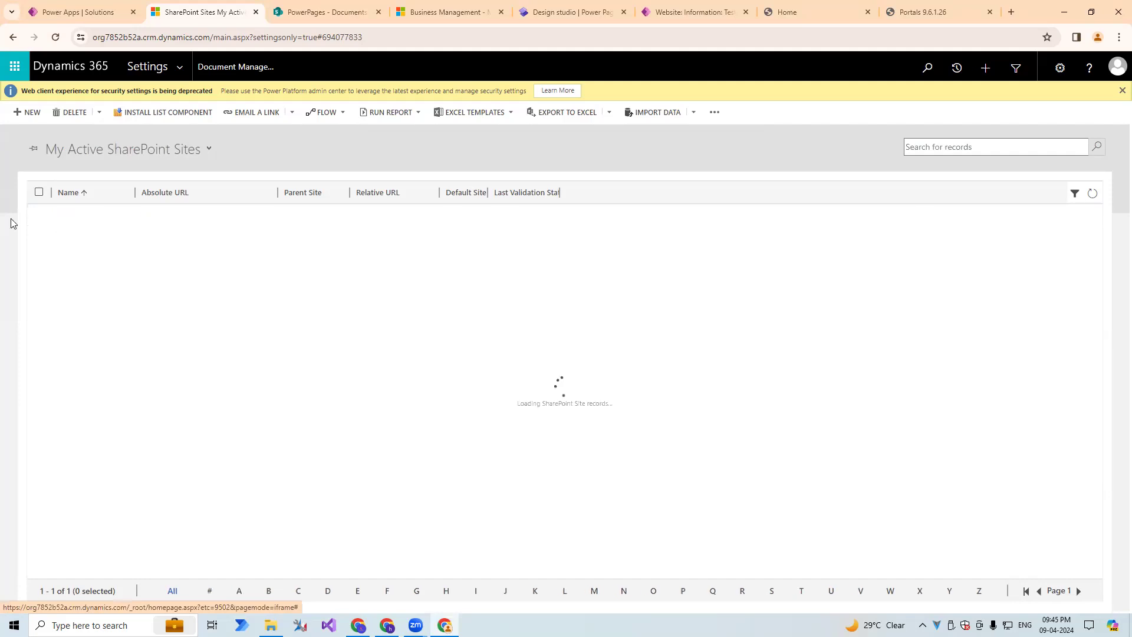
pyautogui.click(280, 193)
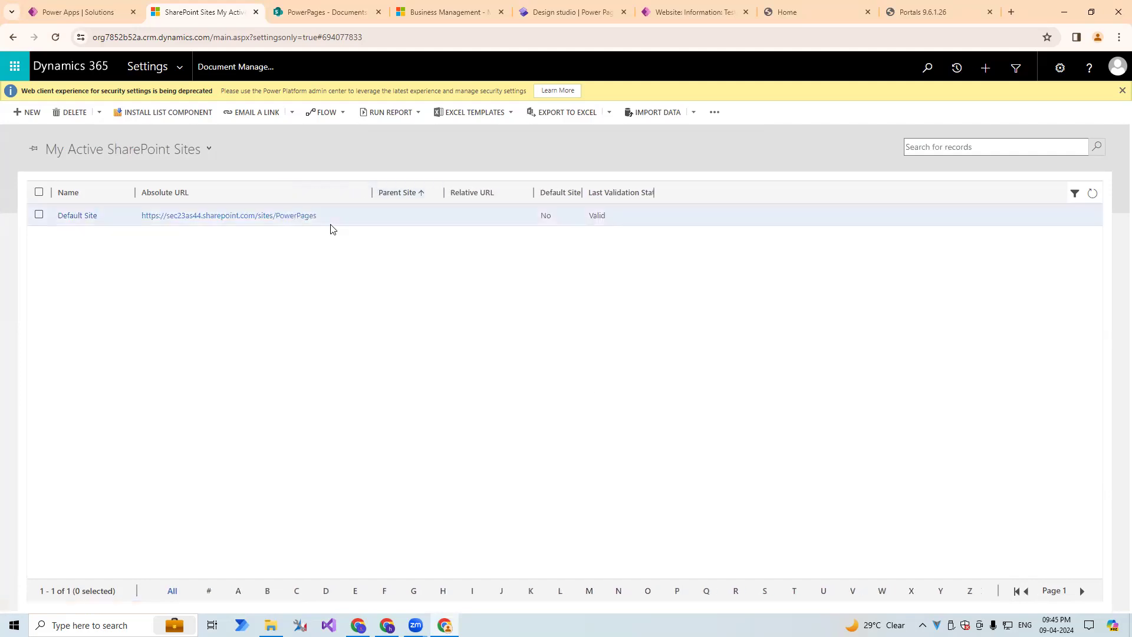
pyautogui.click(88, 223)
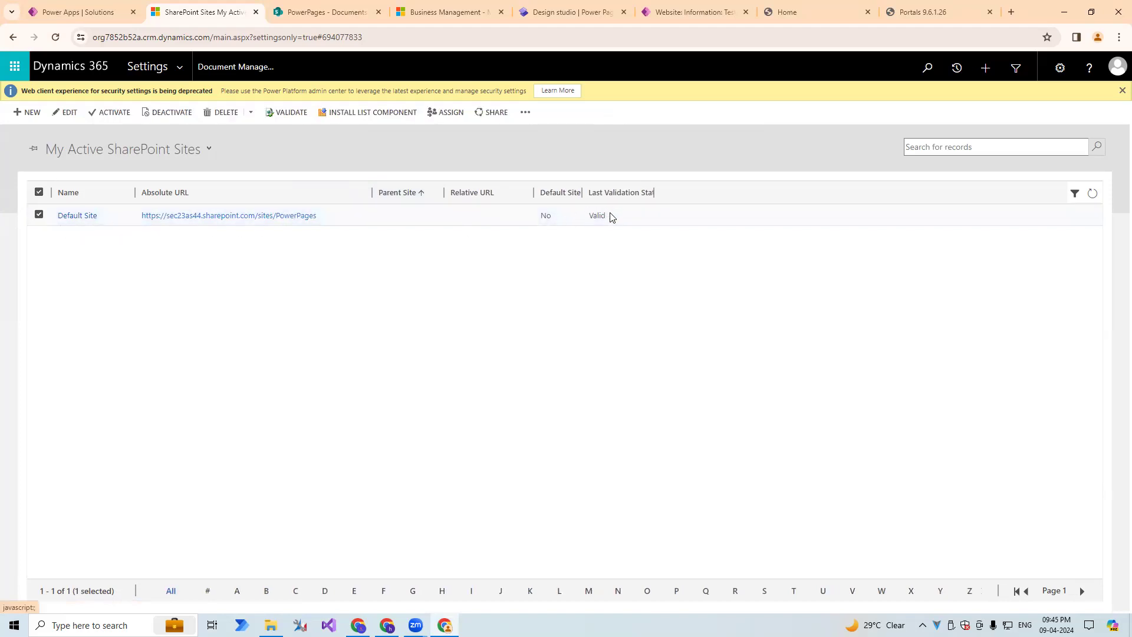
pyautogui.moveTo(590, 216); pyautogui.dragTo(611, 218)
pyautogui.click(139, 72)
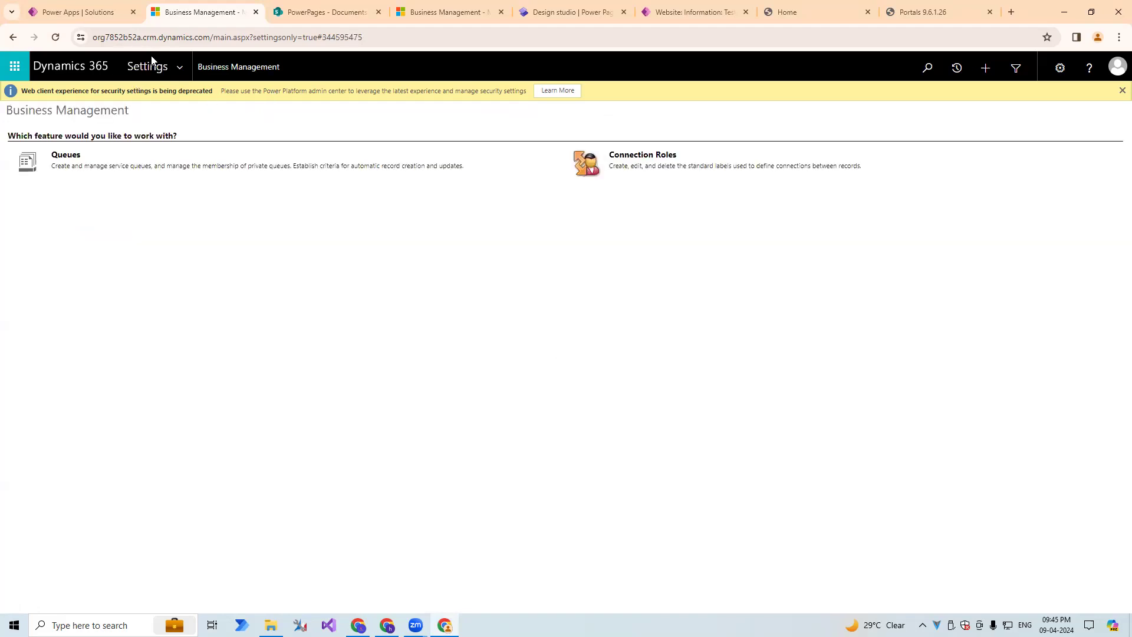
# Switch to Power Apps and open the PortalCustomerDetail table in the Portal Customer Details solution.
pyautogui.click(85, 13)
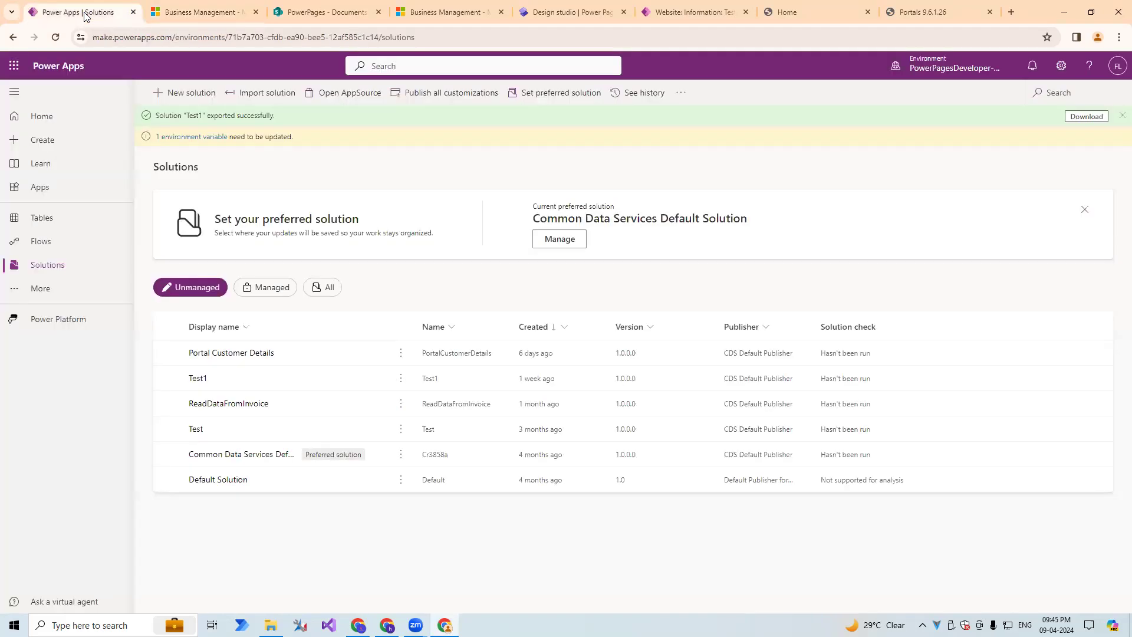
pyautogui.click(223, 357)
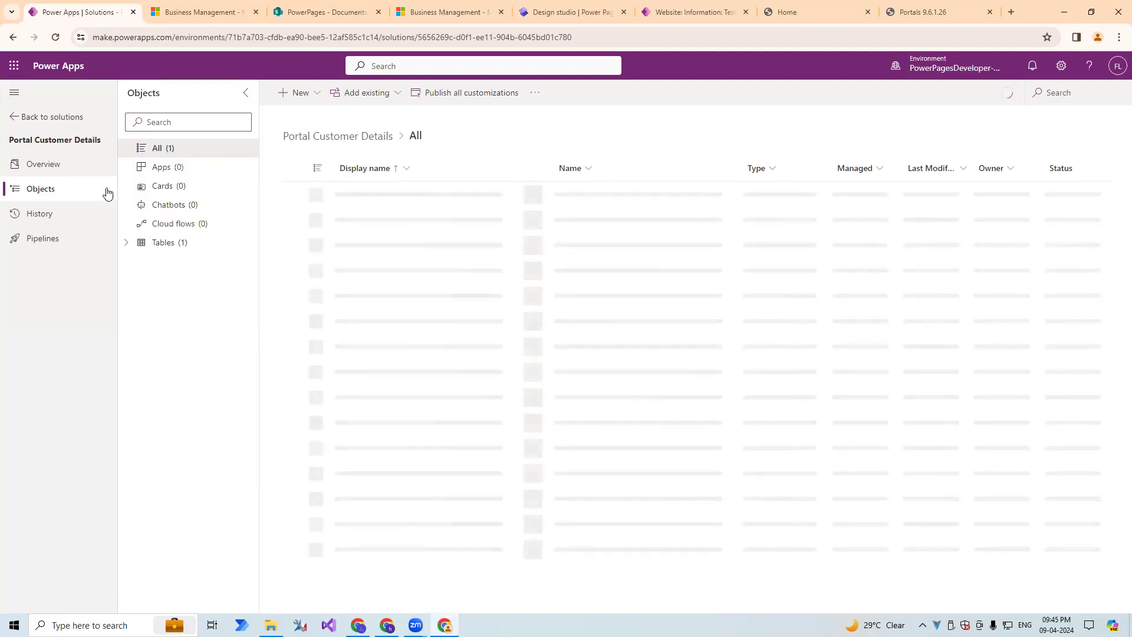
pyautogui.click(123, 248)
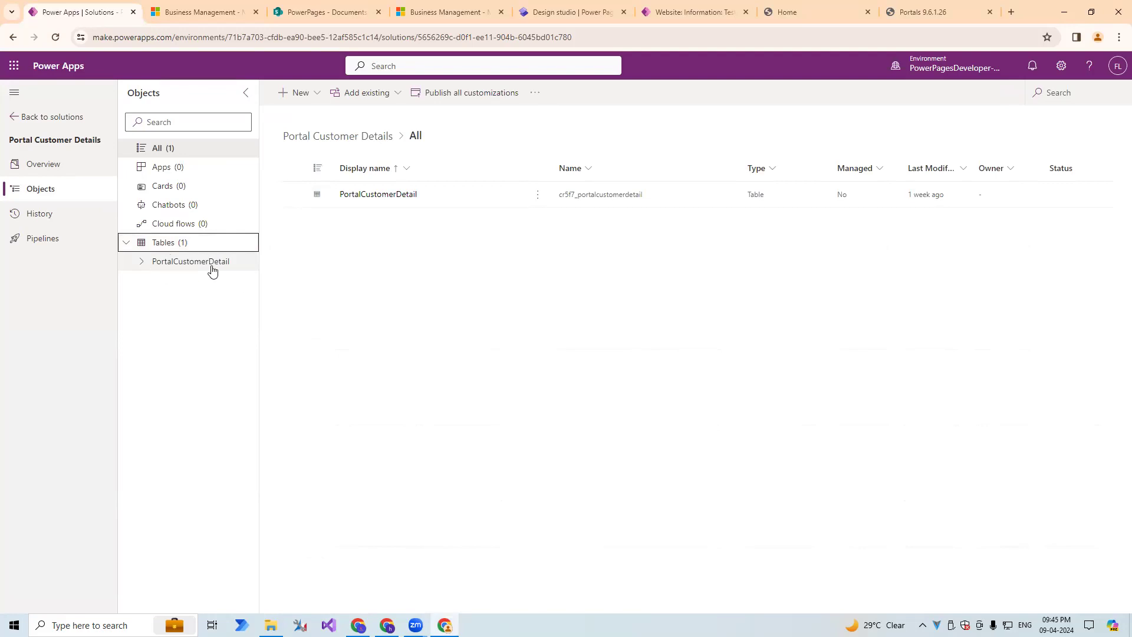
pyautogui.click(192, 266)
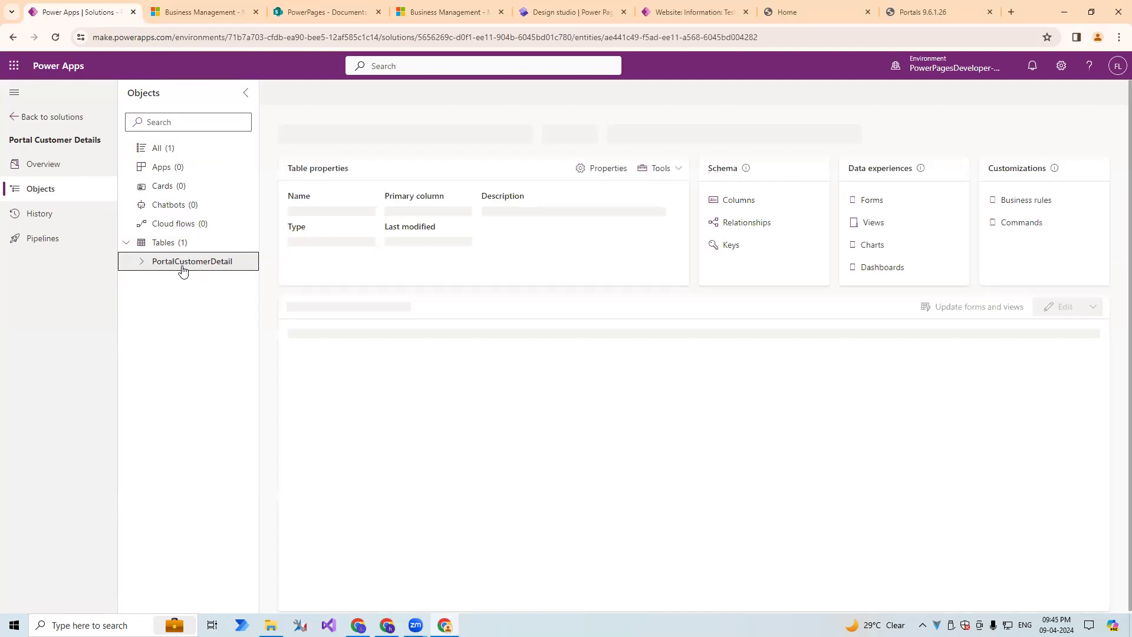
pyautogui.click(158, 247)
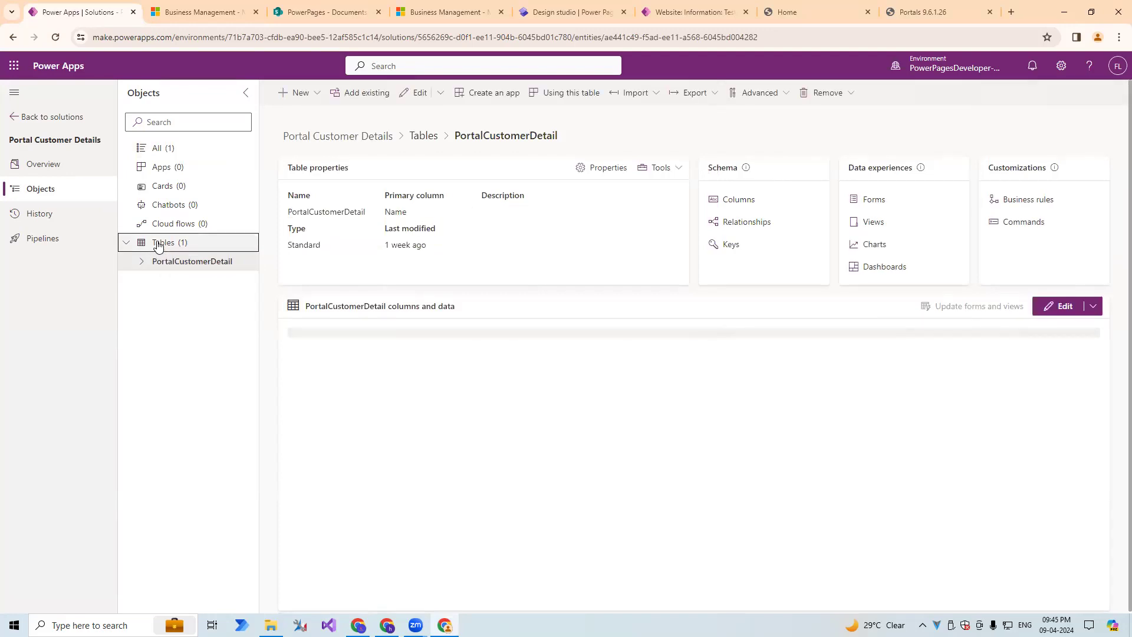
pyautogui.click(171, 264)
# Enable Setting up SharePoint document management in the PortalCustomerDetail table's advanced properties and save the table.
pyautogui.click(593, 175)
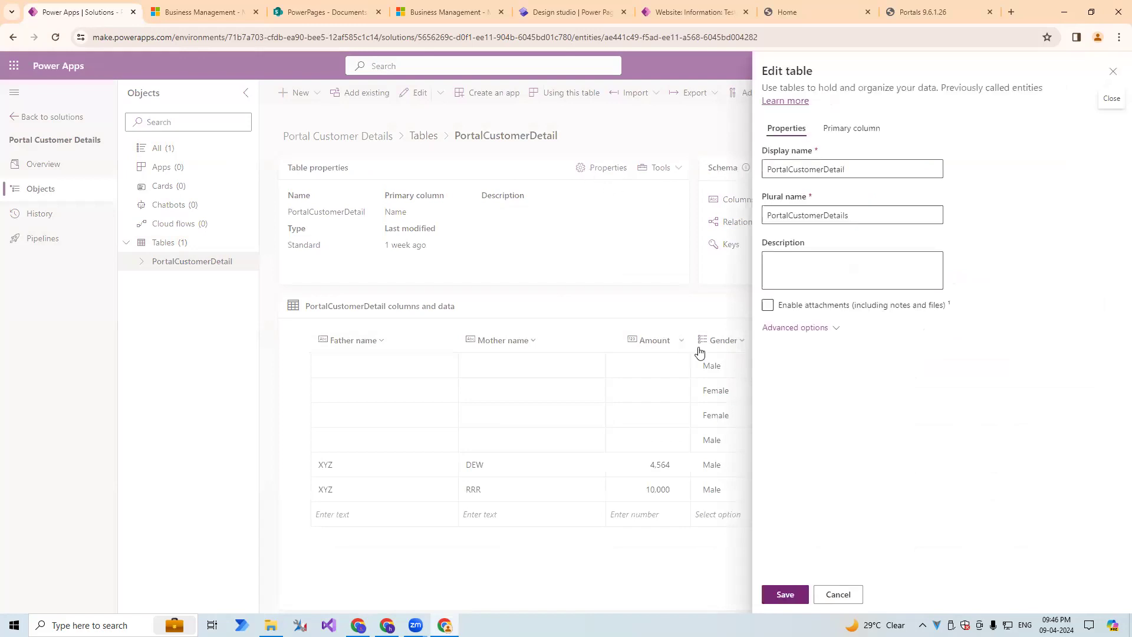
pyautogui.click(798, 329)
pyautogui.scroll(-4, 808, 339)
pyautogui.scroll(-4, 810, 341)
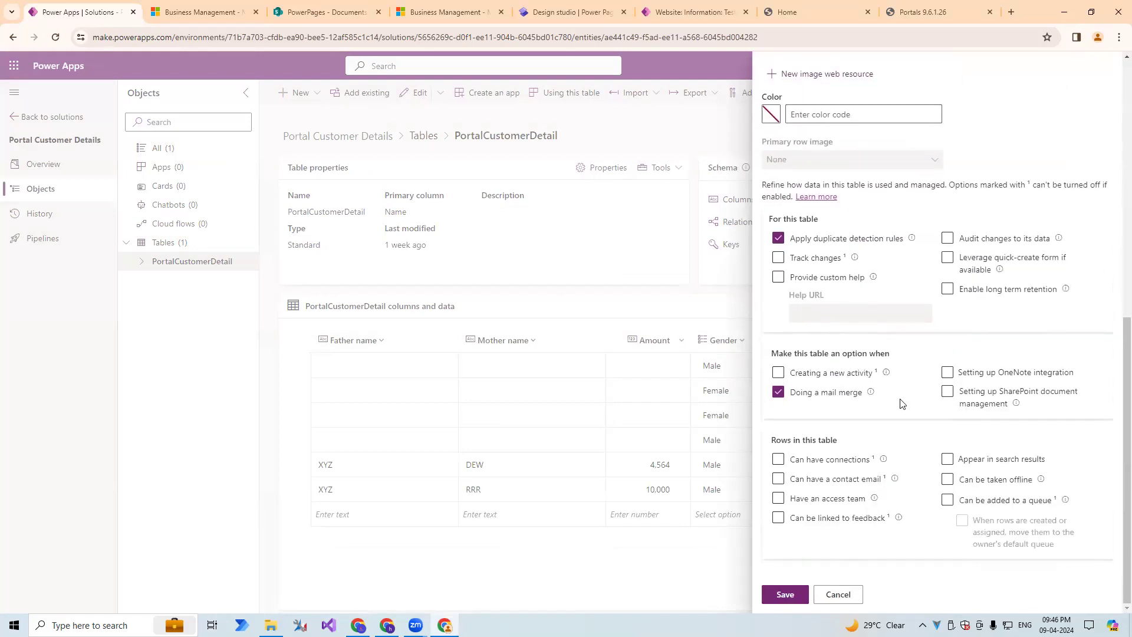
pyautogui.click(949, 394)
pyautogui.click(774, 593)
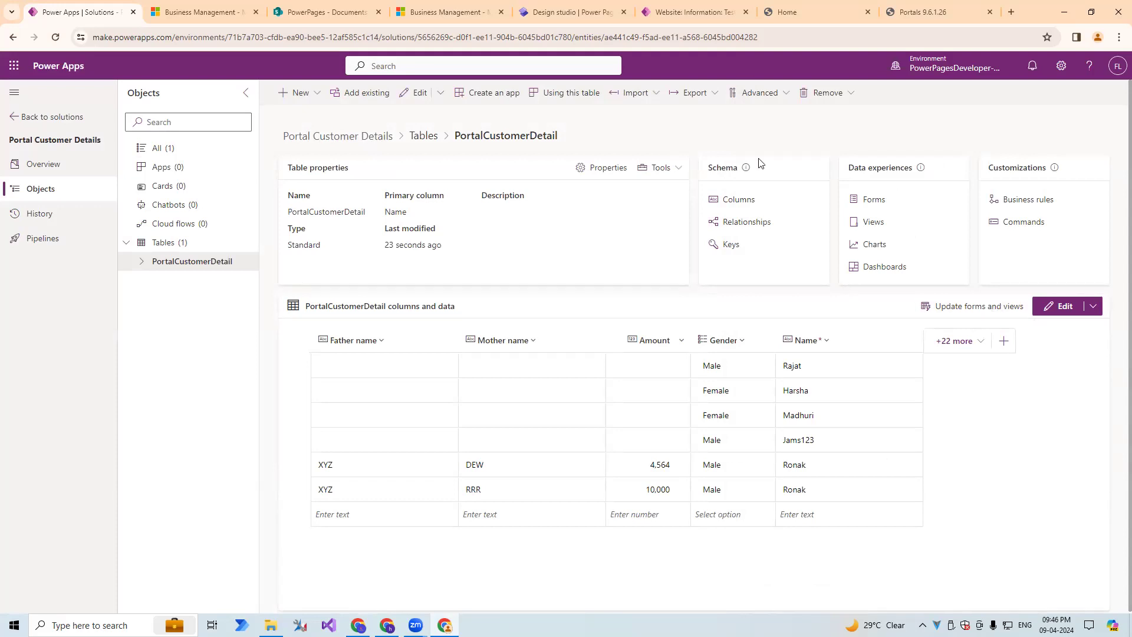
# Switch back to Dynamics 365 and open Document Management Settings from the Document Management area.
pyautogui.click(201, 9)
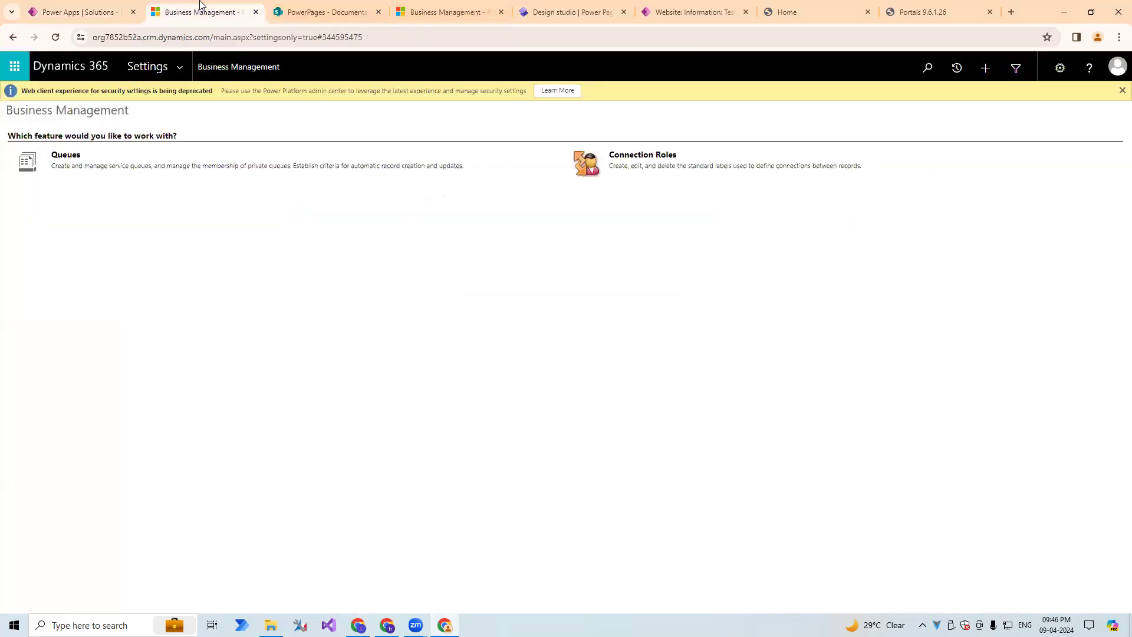
pyautogui.click(179, 71)
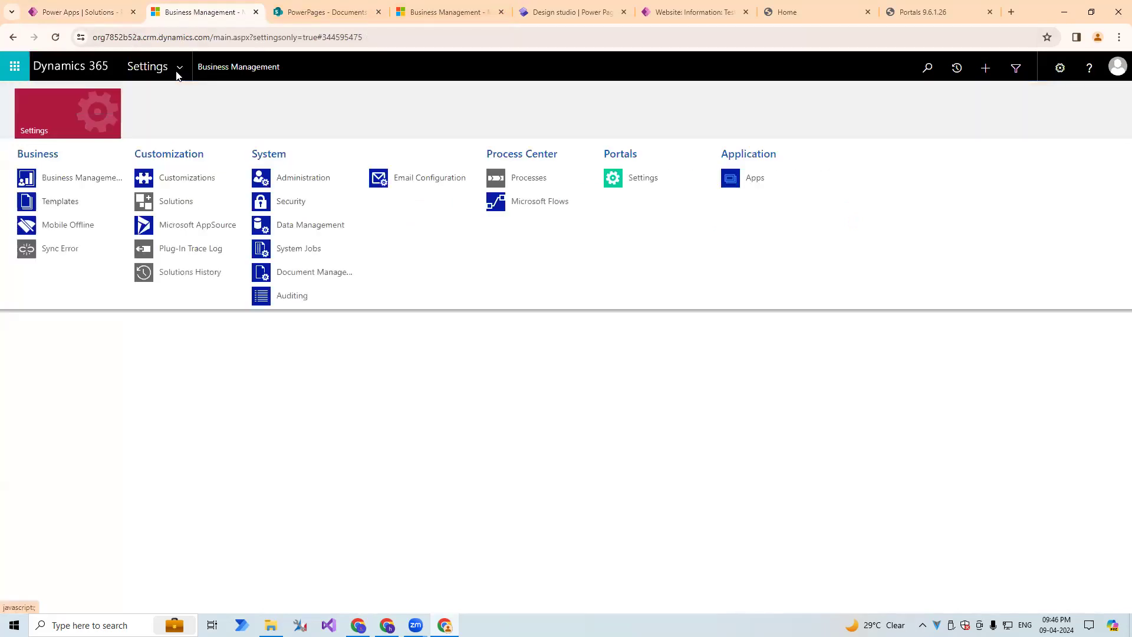
pyautogui.click(290, 226)
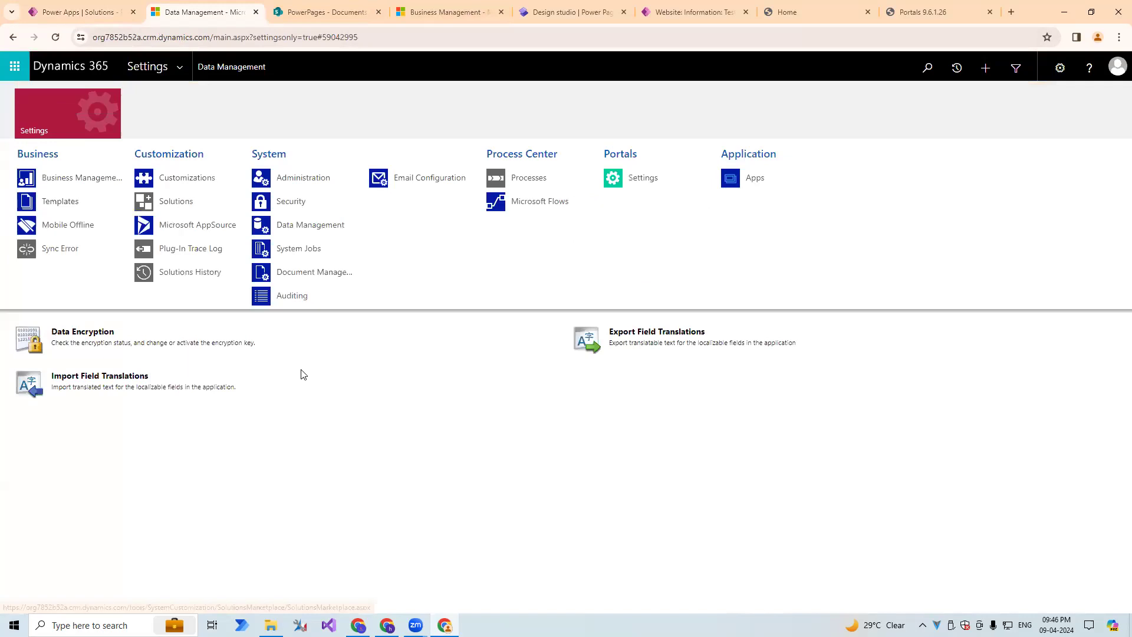
pyautogui.click(294, 274)
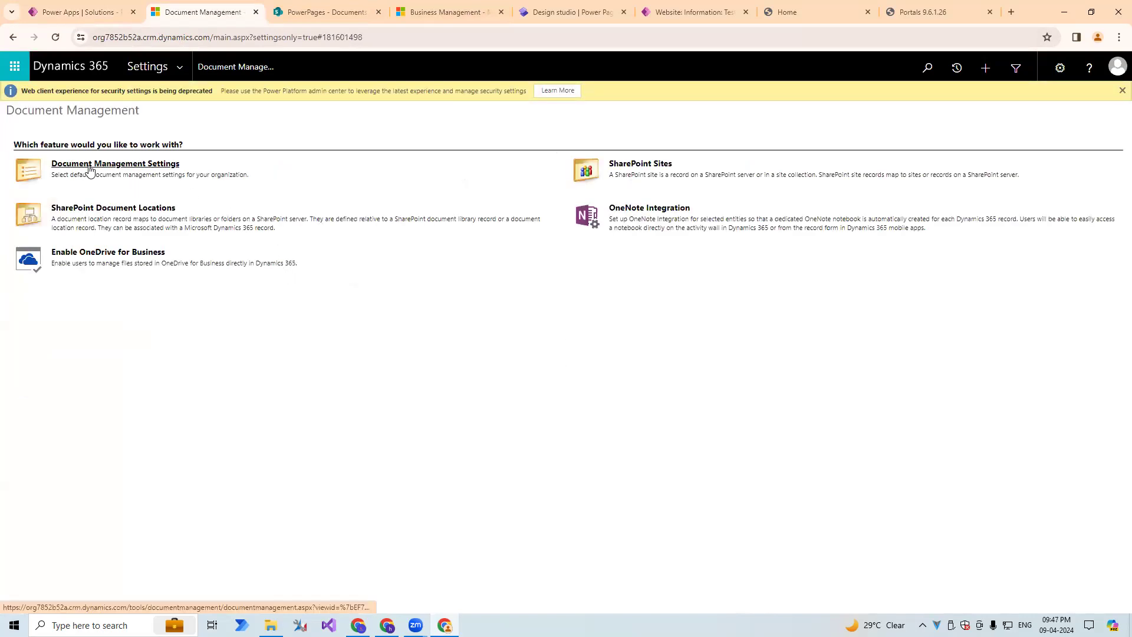
pyautogui.click(129, 171)
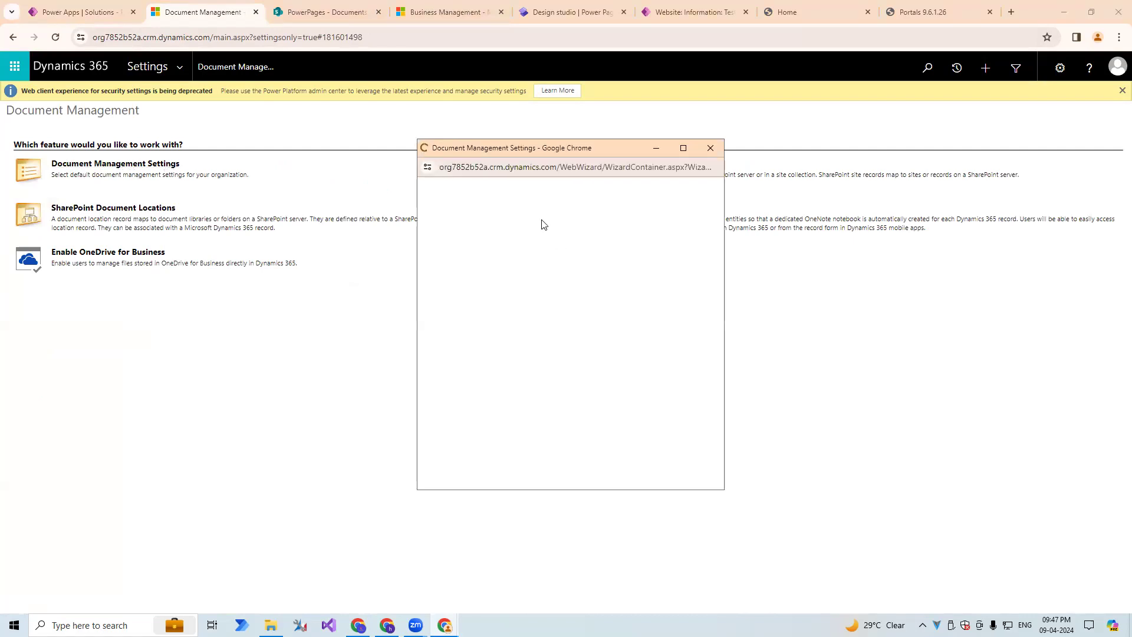
# Bring the Document Management Settings window to the front and search its entities for portalcustomer to check that PortalCustomerDetail is selected.
pyautogui.click(64, 10)
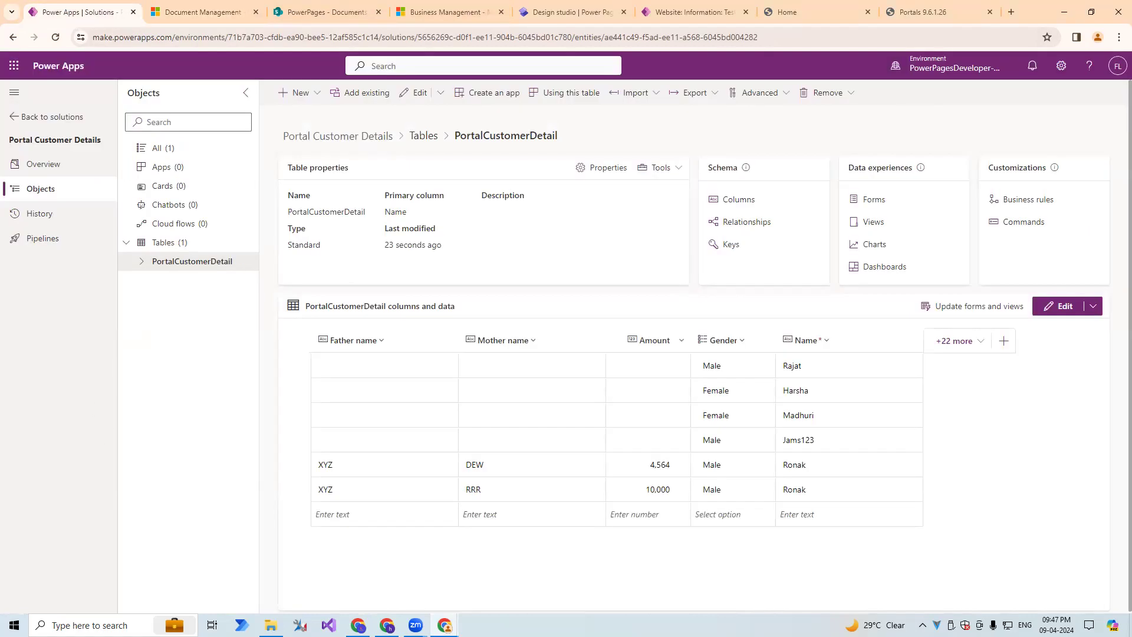
pyautogui.moveTo(444, 625)
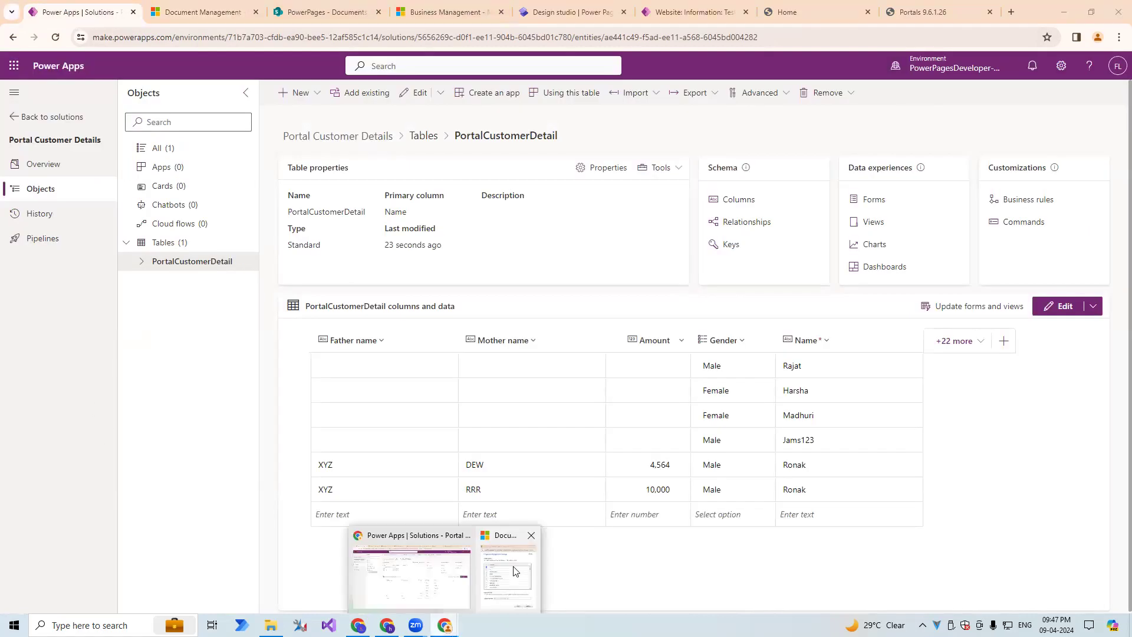
pyautogui.click(508, 581)
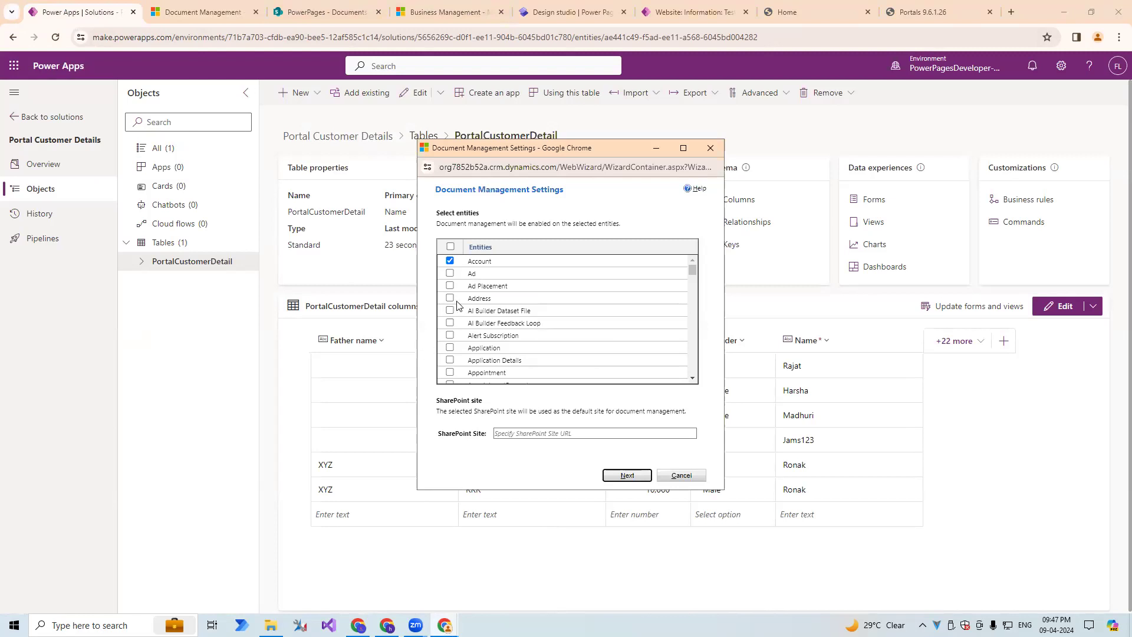
pyautogui.hotkey('ctrl', 'f')
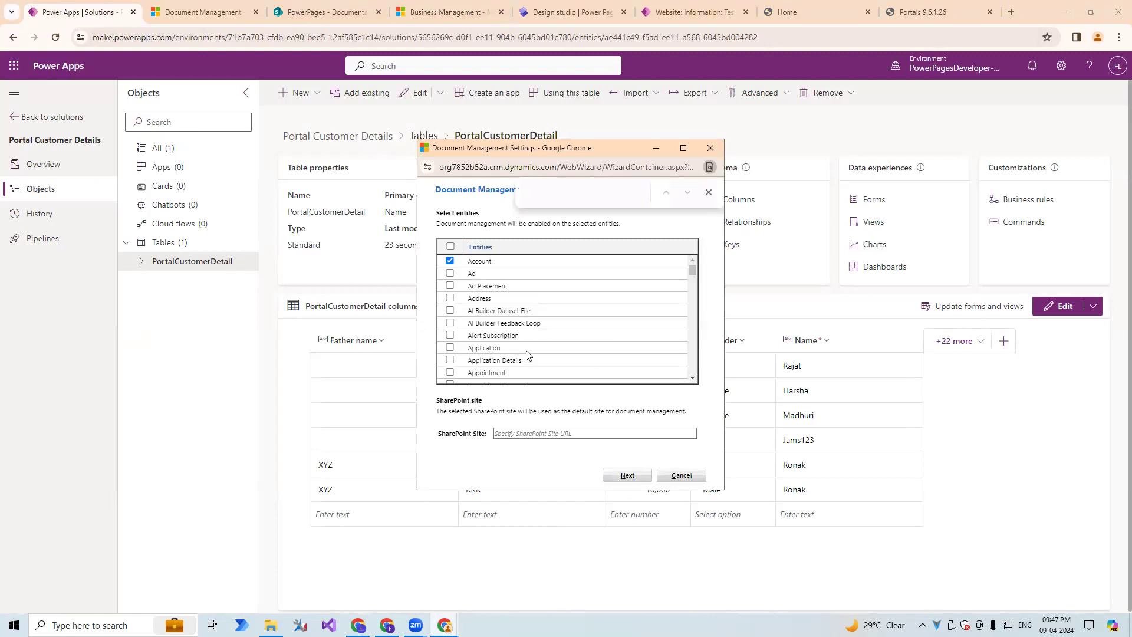
pyautogui.write('portal')
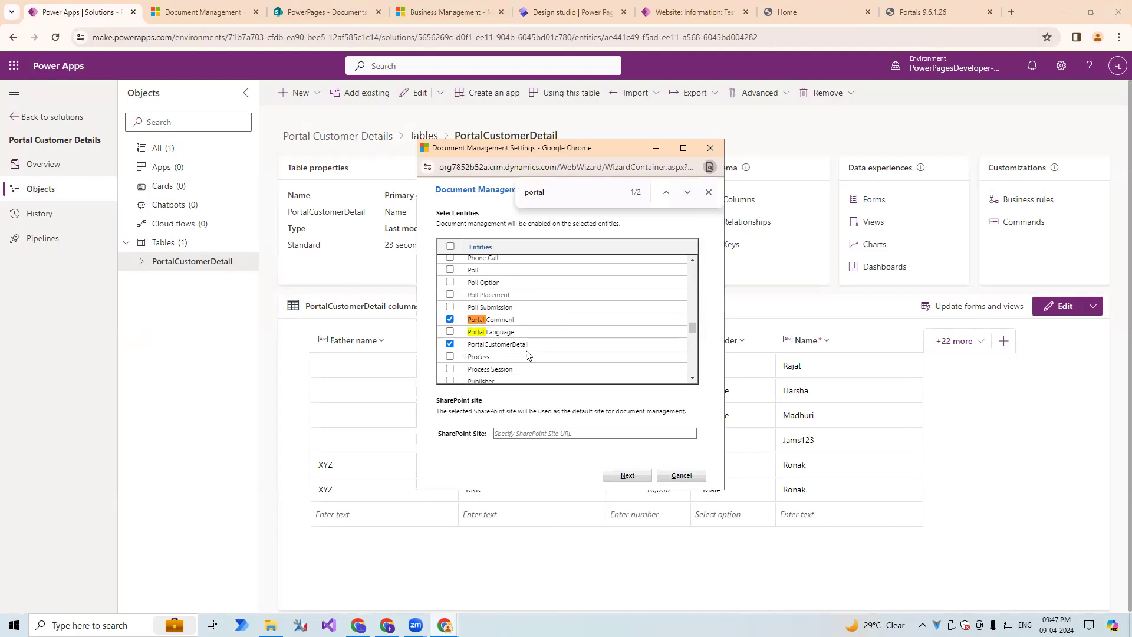
pyautogui.write('customer')
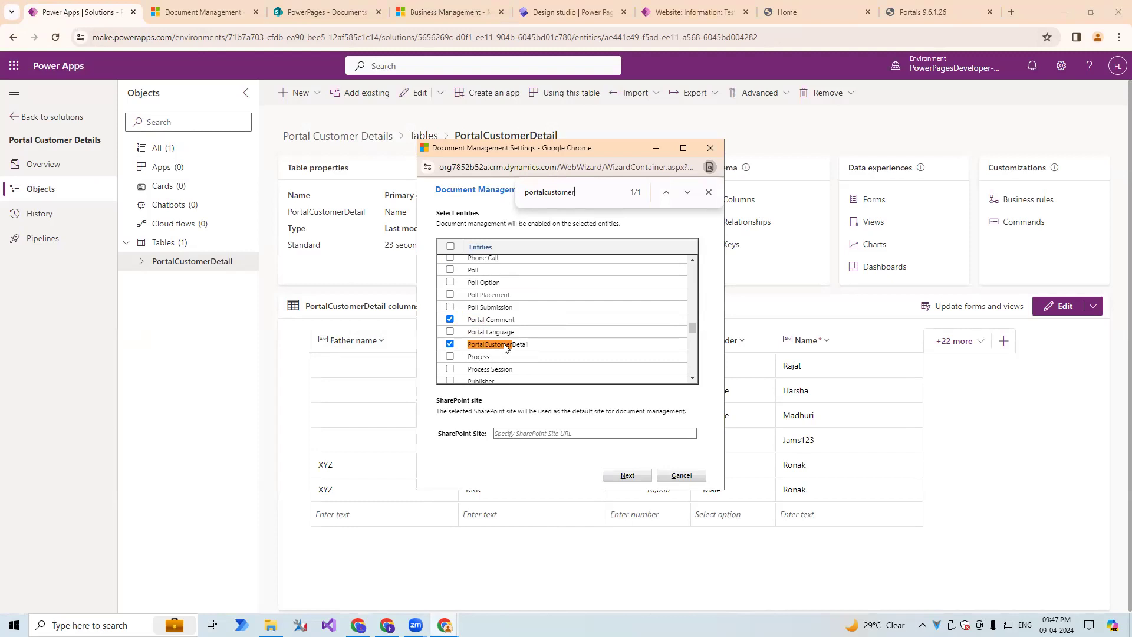
pyautogui.click(514, 433)
pyautogui.write('https://ec23as44.sharepoint.com/sites/PowerPages')
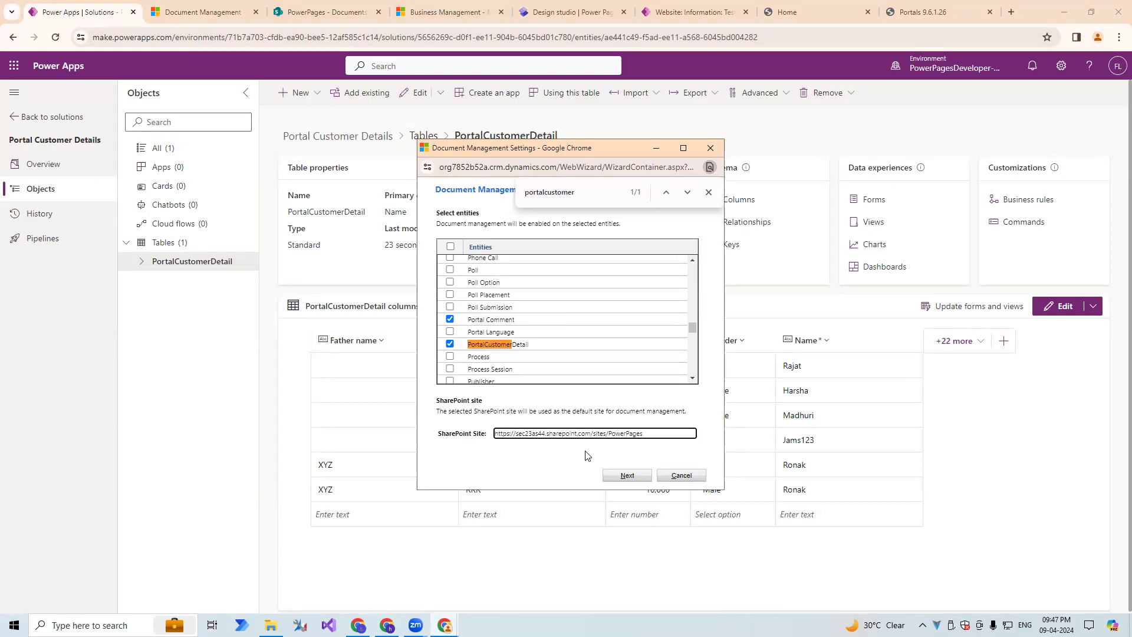
pyautogui.click(615, 479)
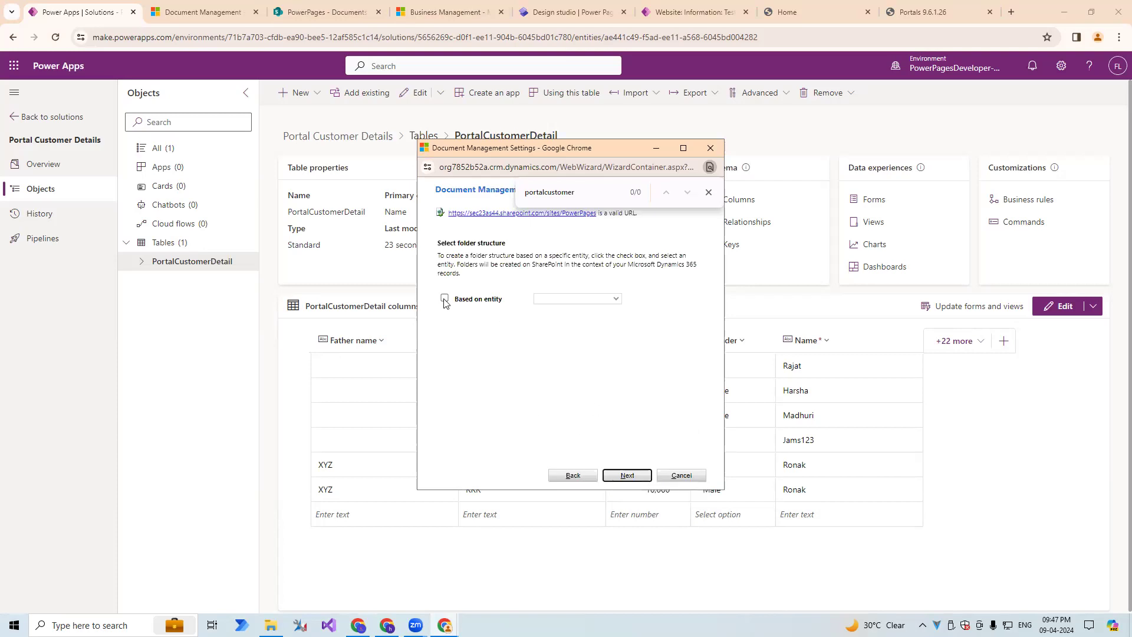
pyautogui.click(709, 192)
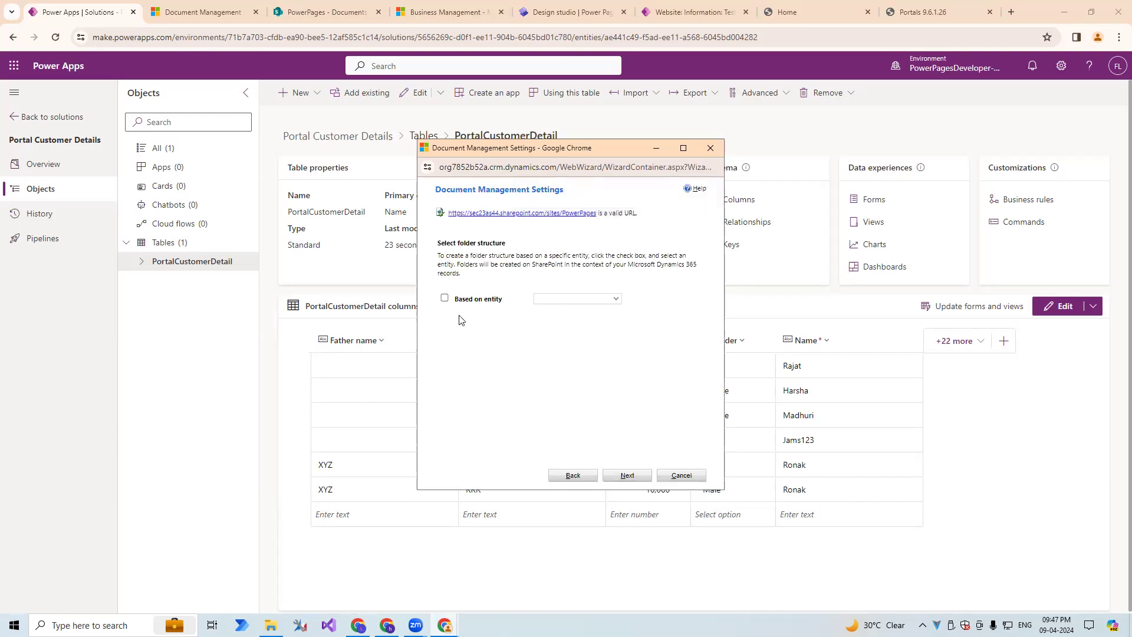
# Base the SharePoint folder structure on the Account entity, create the document libraries and finish the Document Management Settings wizard.
pyautogui.click(446, 299)
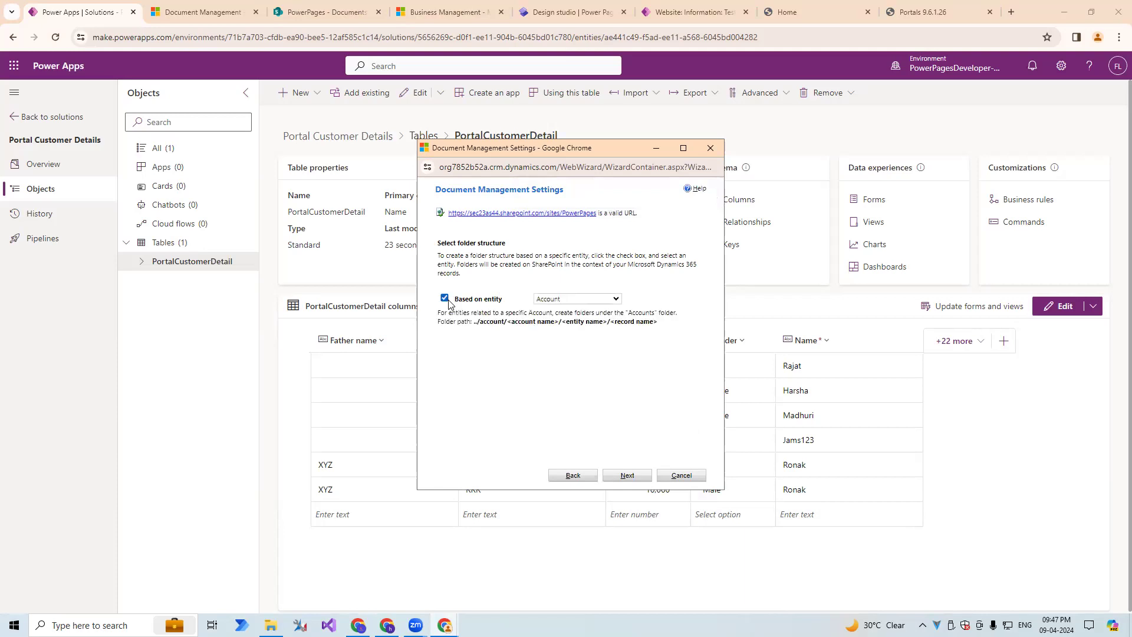
pyautogui.click(630, 475)
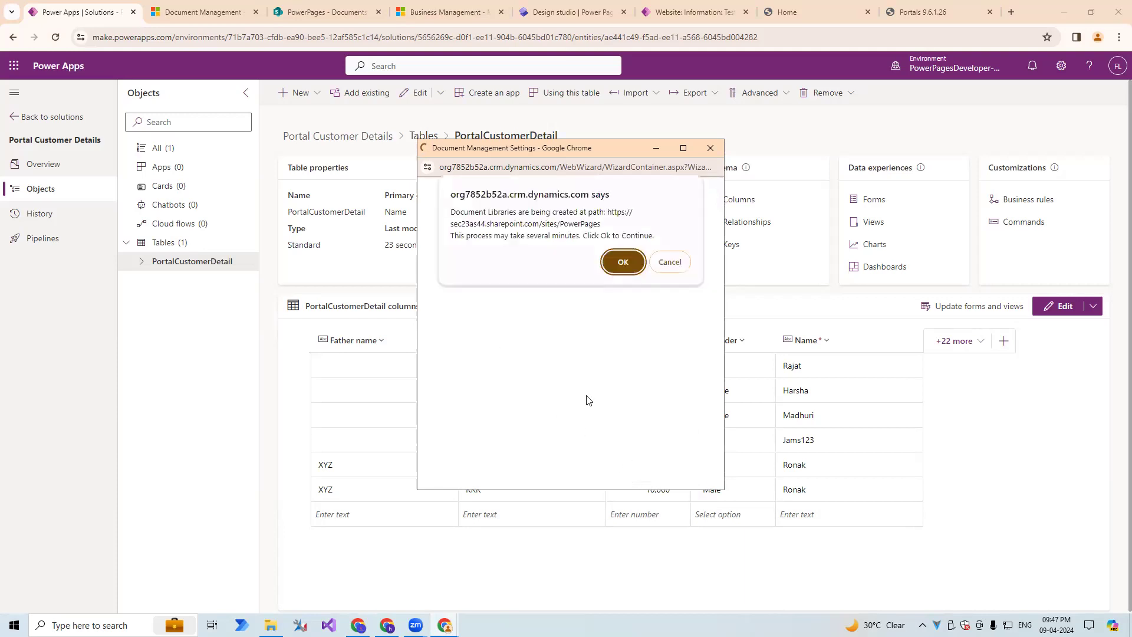
pyautogui.click(624, 259)
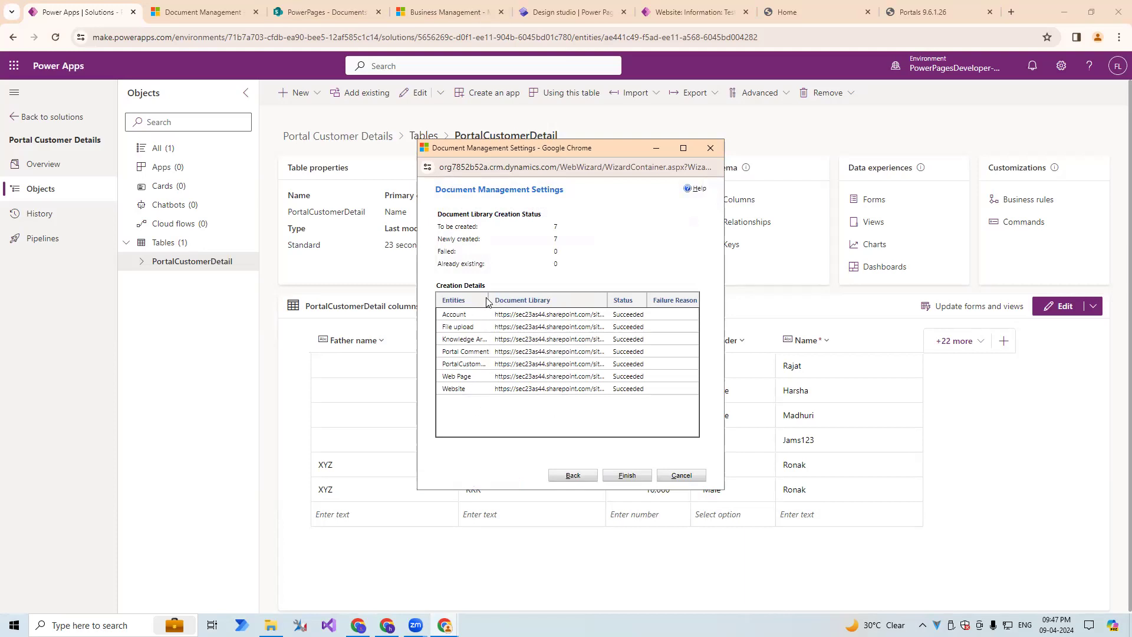
pyautogui.moveTo(516, 233); pyautogui.dragTo(563, 231)
pyautogui.click(626, 474)
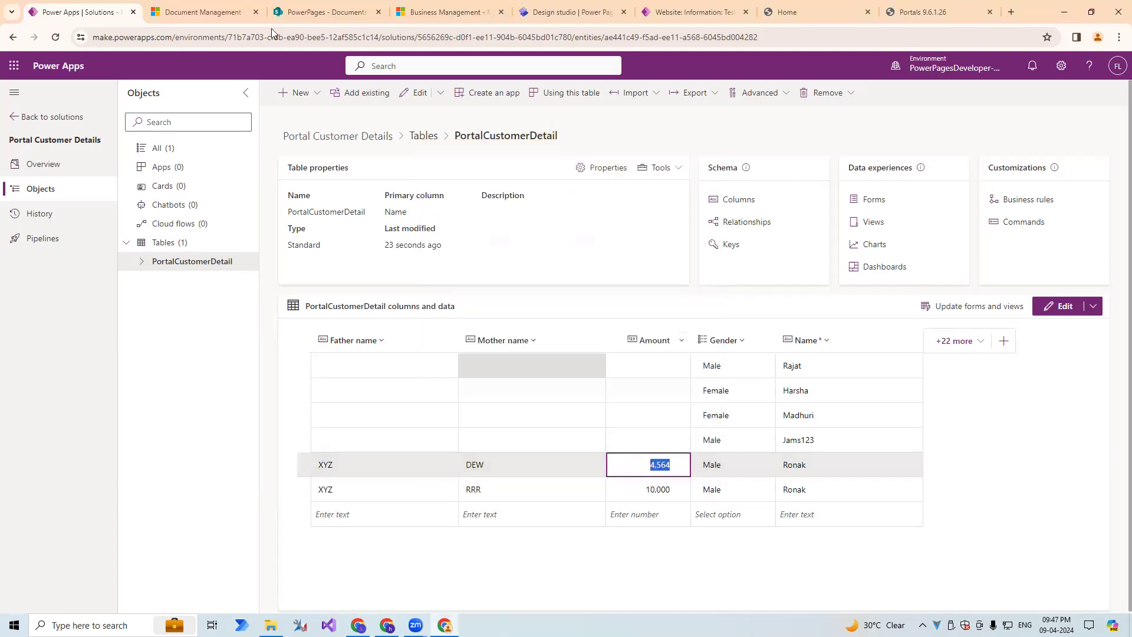
pyautogui.click(213, 3)
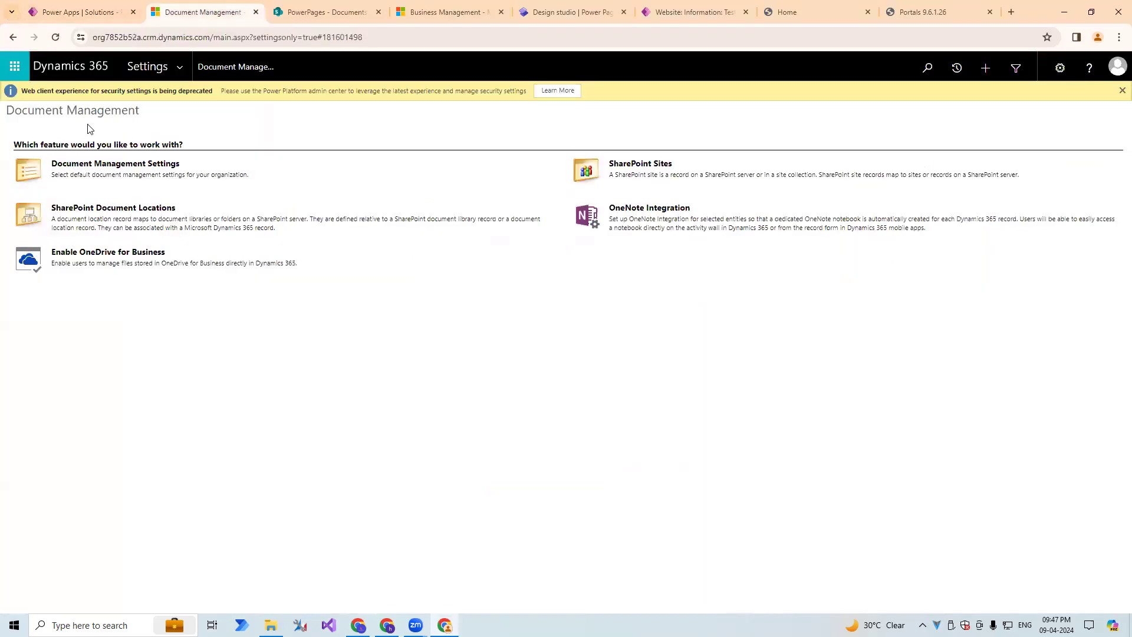
pyautogui.click(82, 11)
pyautogui.click(203, 13)
pyautogui.click(114, 37)
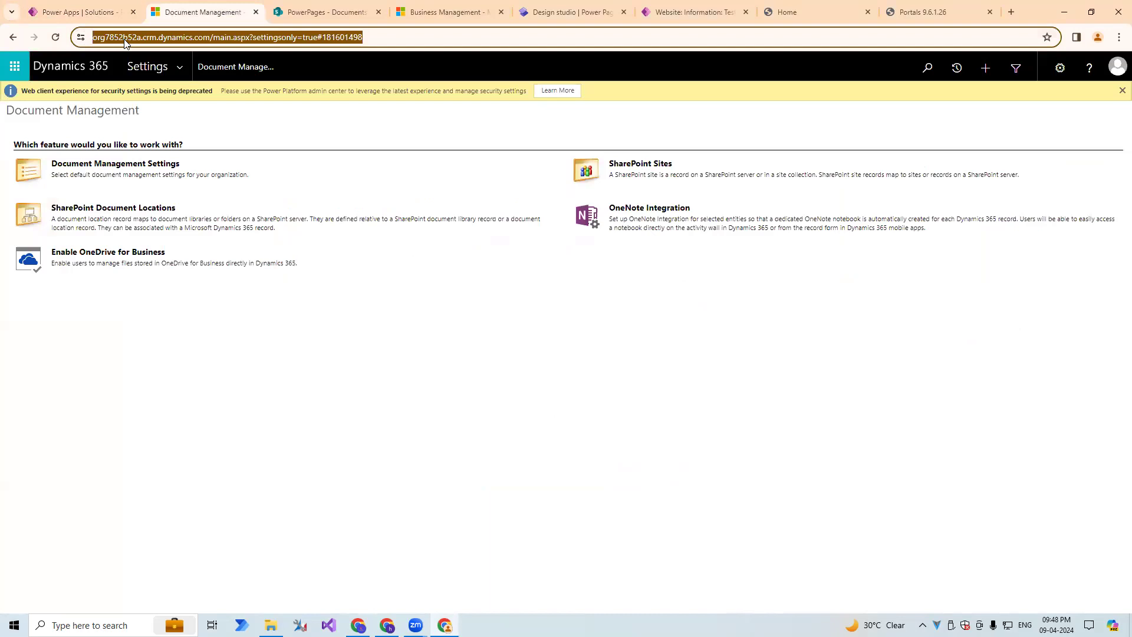
pyautogui.hotkey('shift', 'Return')
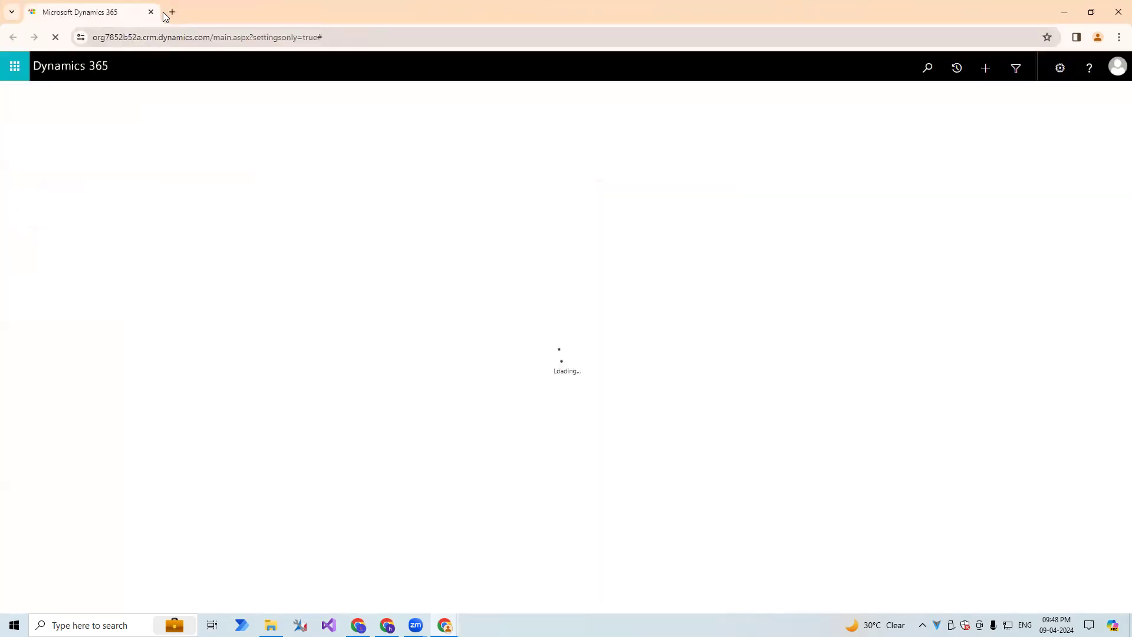
pyautogui.click(651, 38)
pyautogui.click(1119, 12)
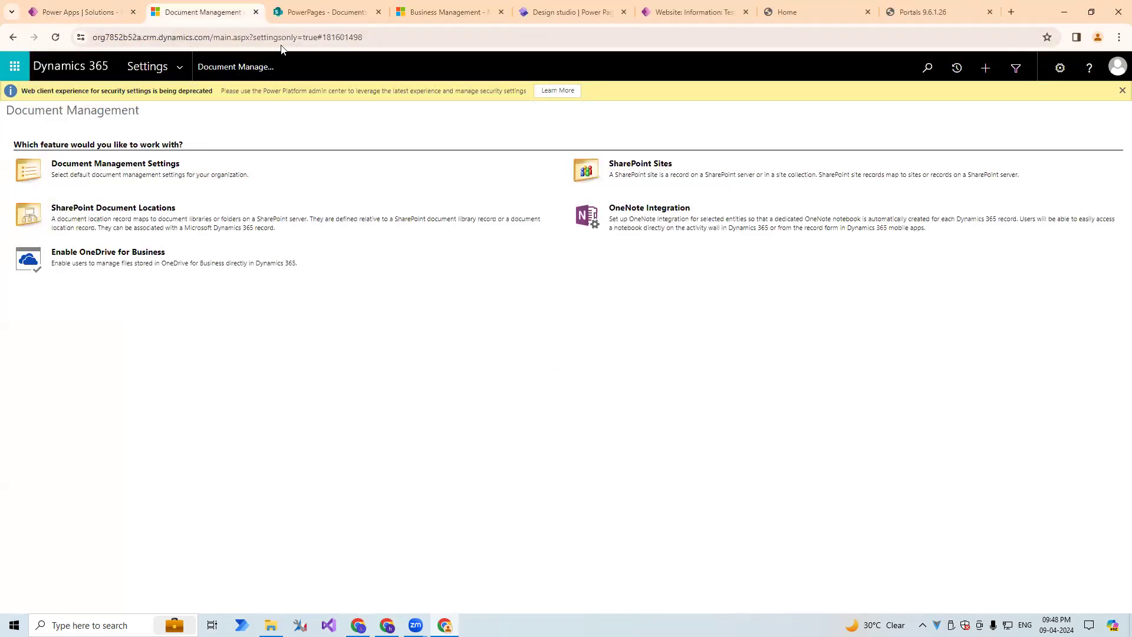
pyautogui.click(248, 53)
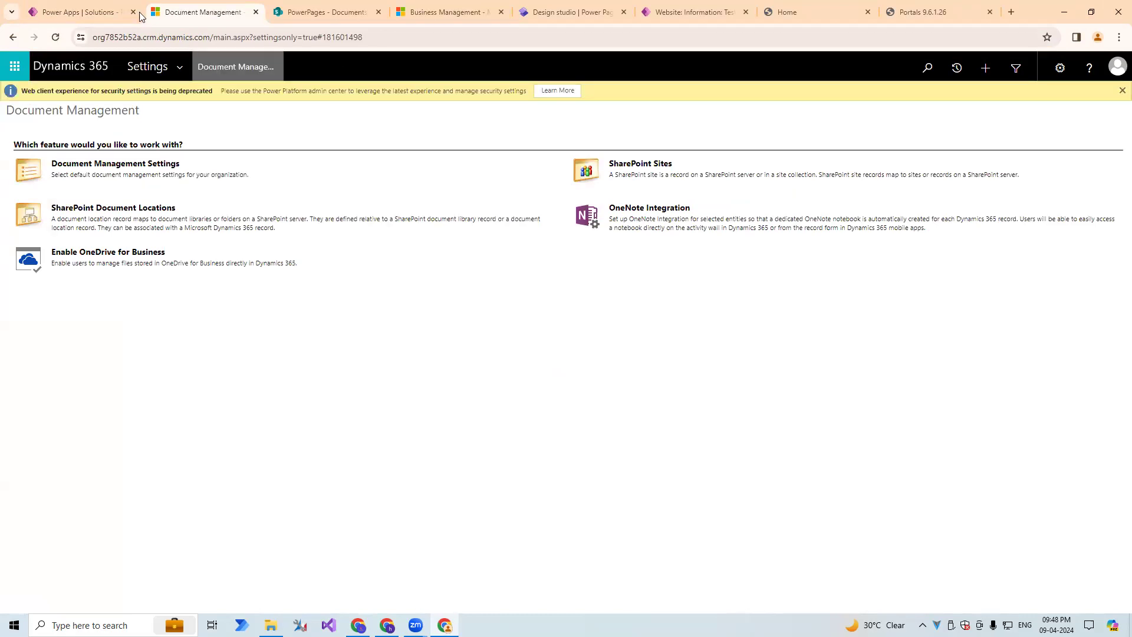
pyautogui.click(84, 7)
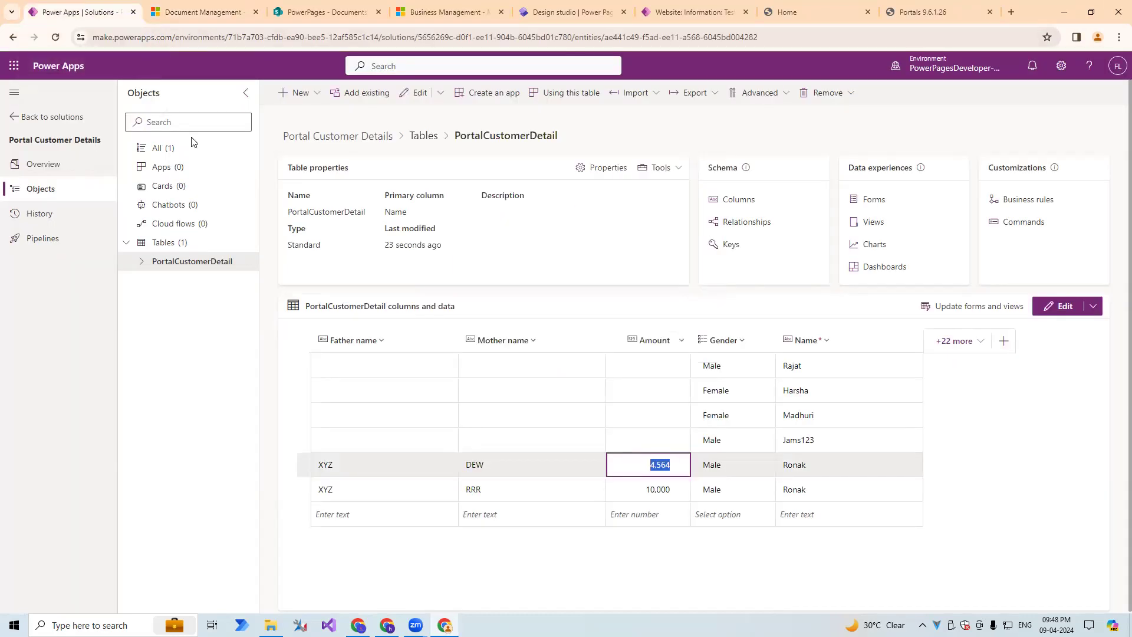
pyautogui.click(196, 13)
# Switch back to Power Apps and open the PortalCustomerDetail table's main Information form for editing in a new tab.
pyautogui.click(109, 7)
pyautogui.click(874, 200)
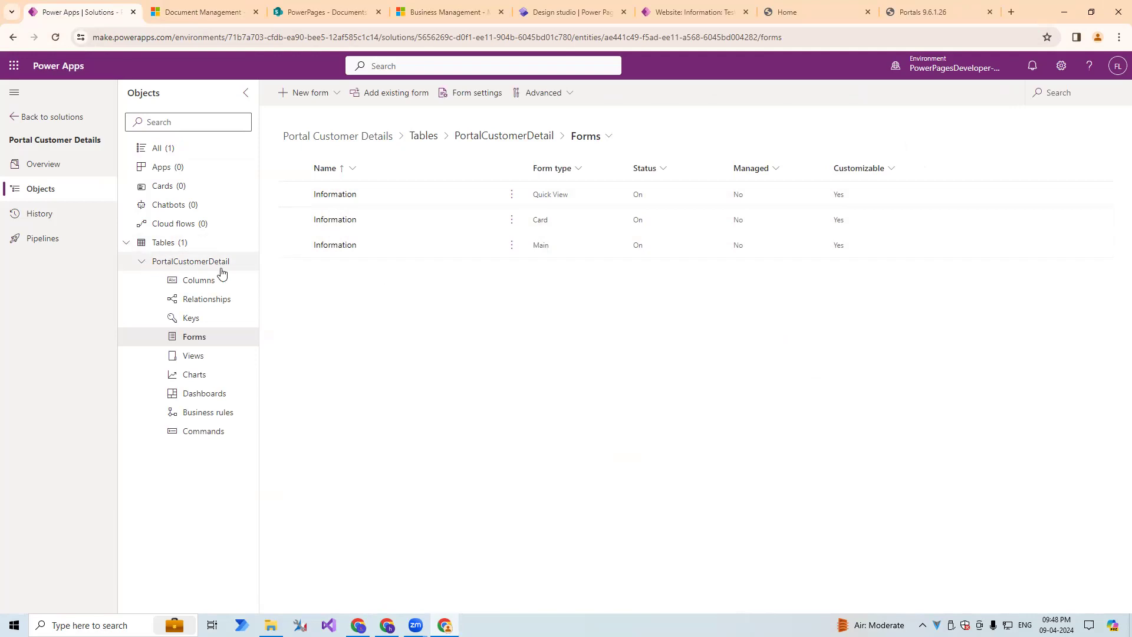
pyautogui.click(512, 245)
pyautogui.moveTo(599, 268)
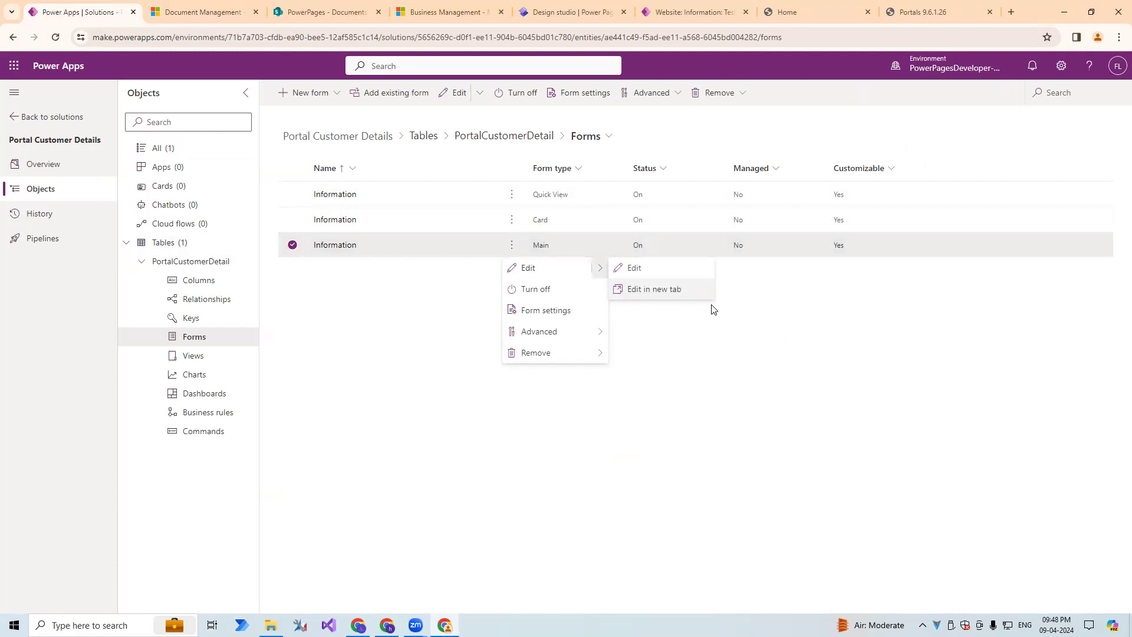
pyautogui.click(656, 291)
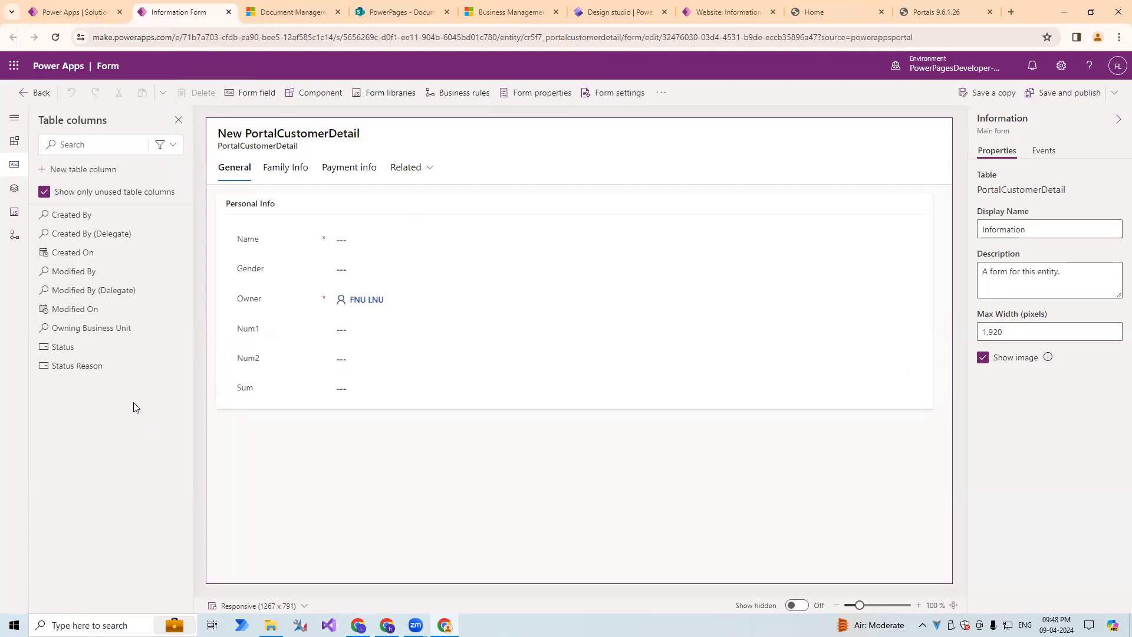
# Add a 1-column tab to the form and label it Document.
pyautogui.click(14, 142)
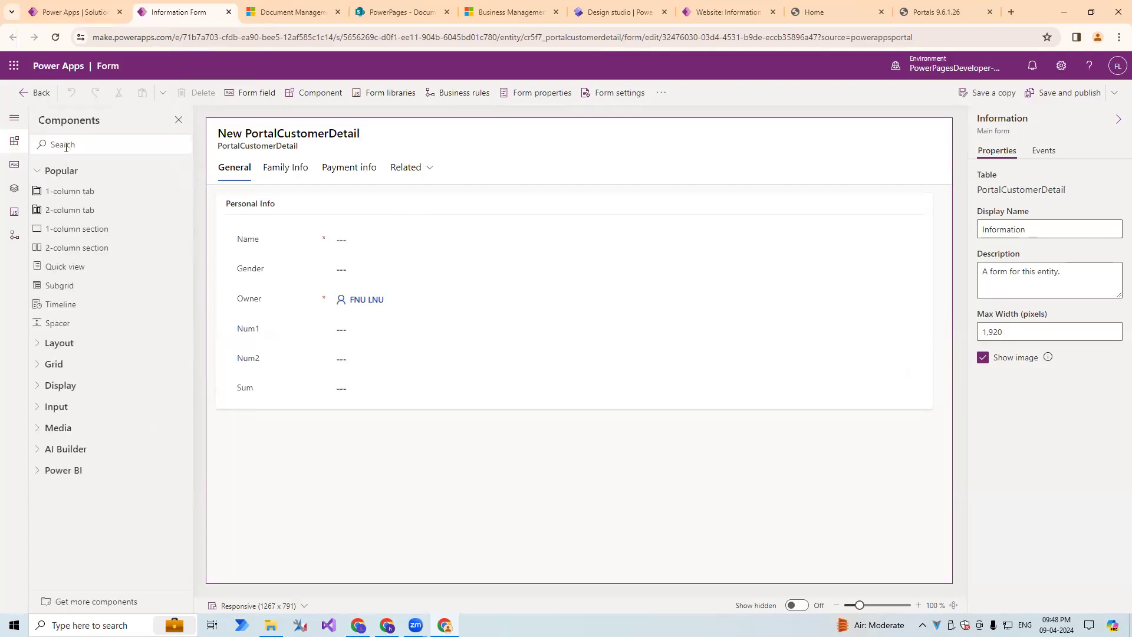
pyautogui.click(73, 193)
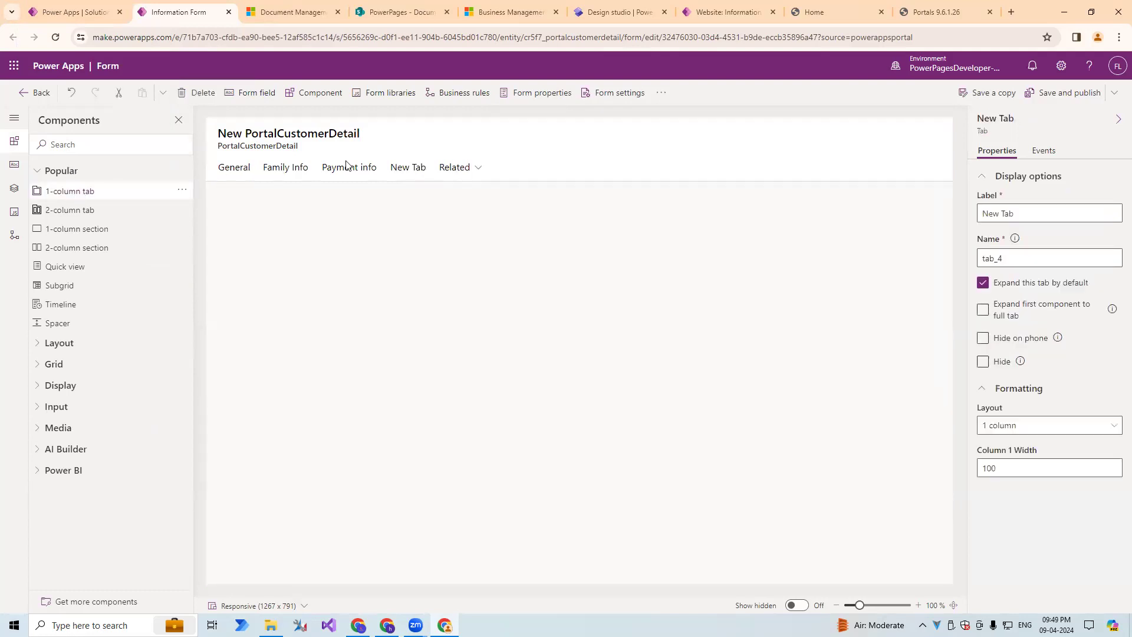
pyautogui.click(411, 169)
pyautogui.tripleClick(1049, 213)
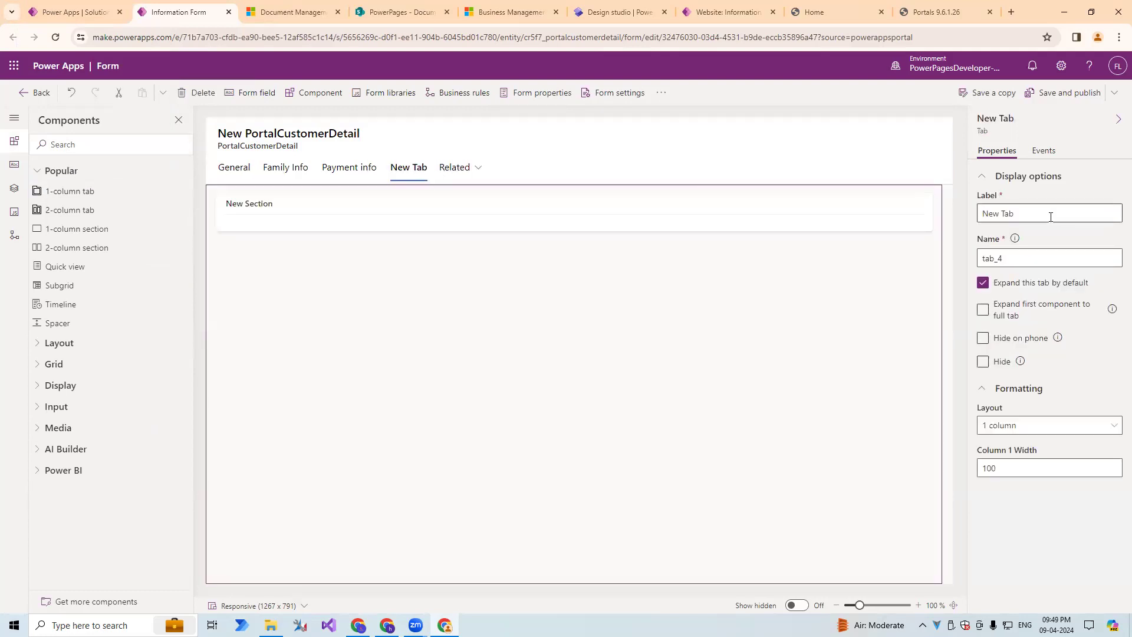
pyautogui.write('Docu')
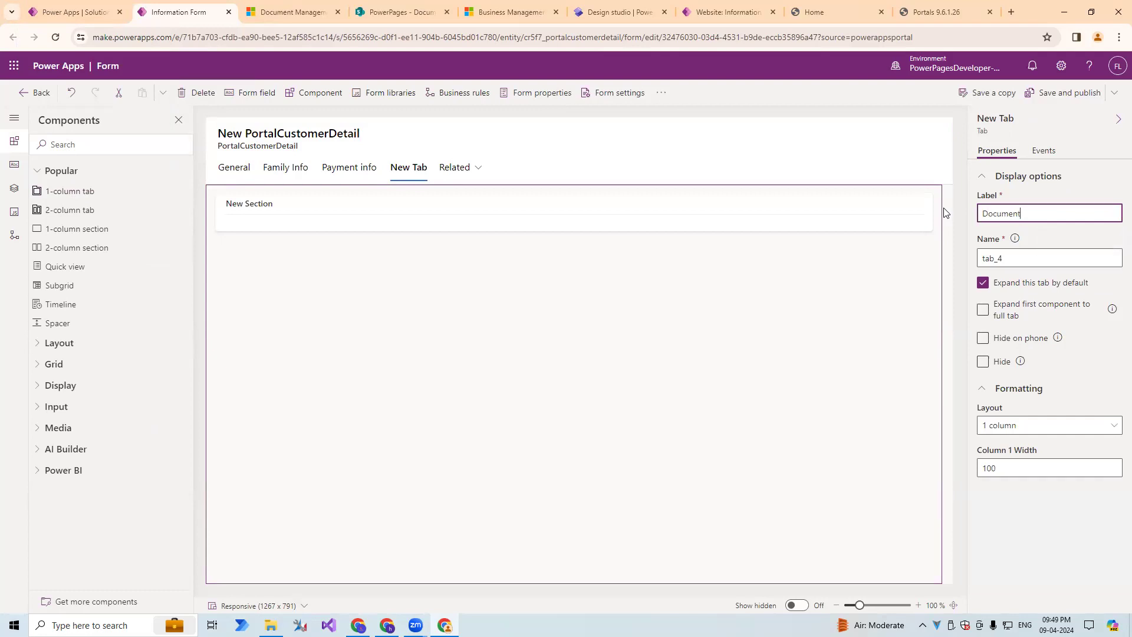
pyautogui.write('ment')
pyautogui.click(1048, 230)
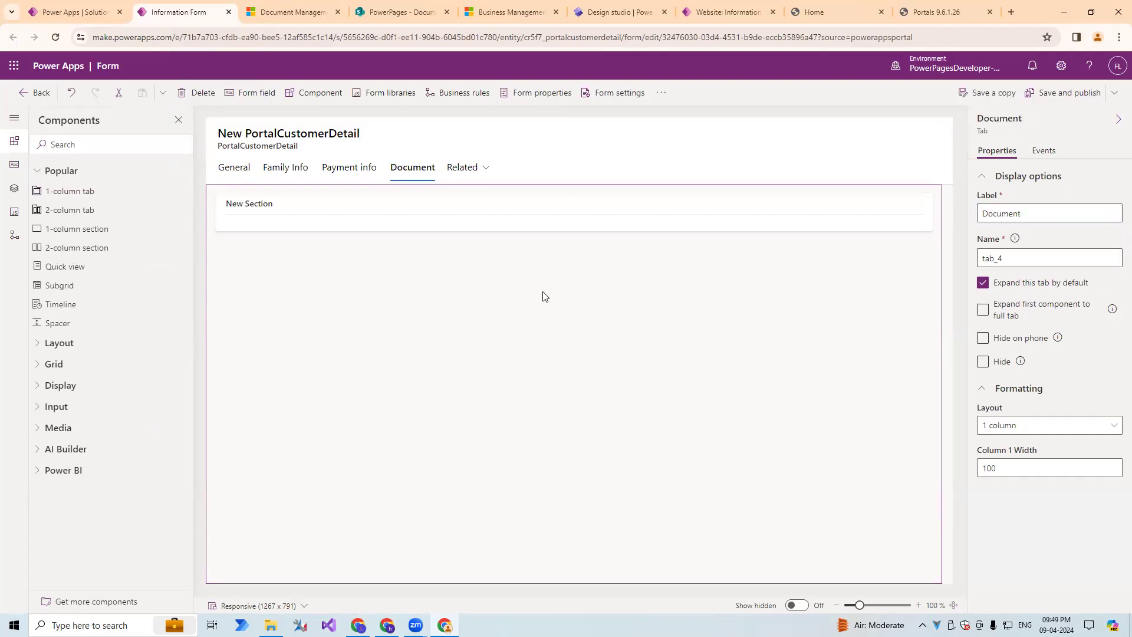
# Hide the label of the Document tab's section and add a subgrid showing related records from Documents (Regarding).
pyautogui.click(459, 221)
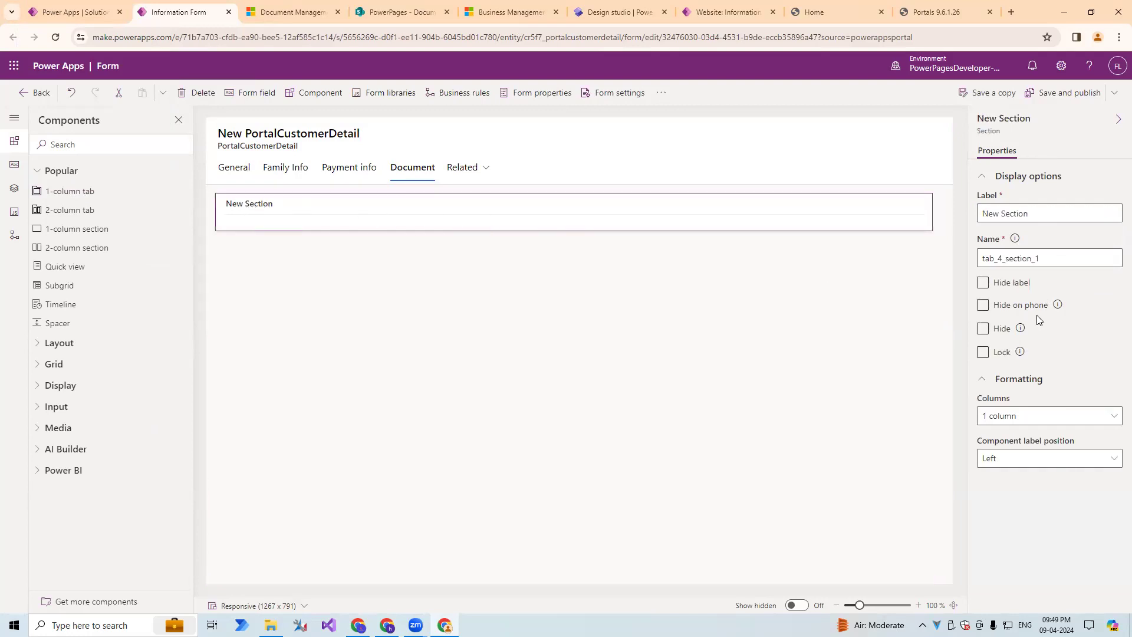
pyautogui.click(983, 284)
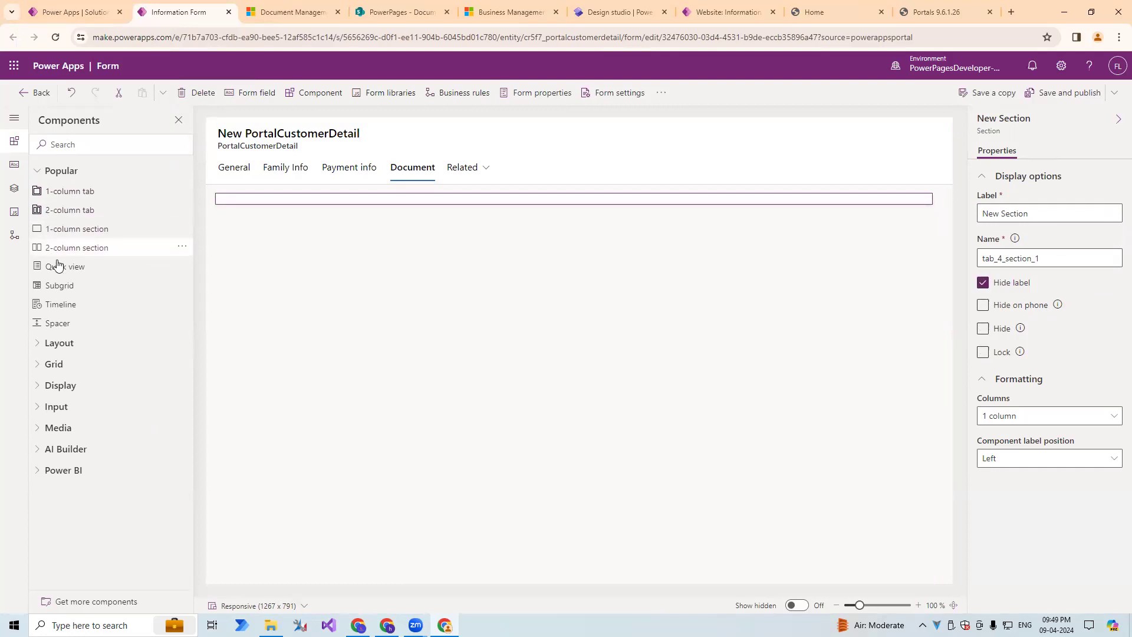
pyautogui.click(90, 289)
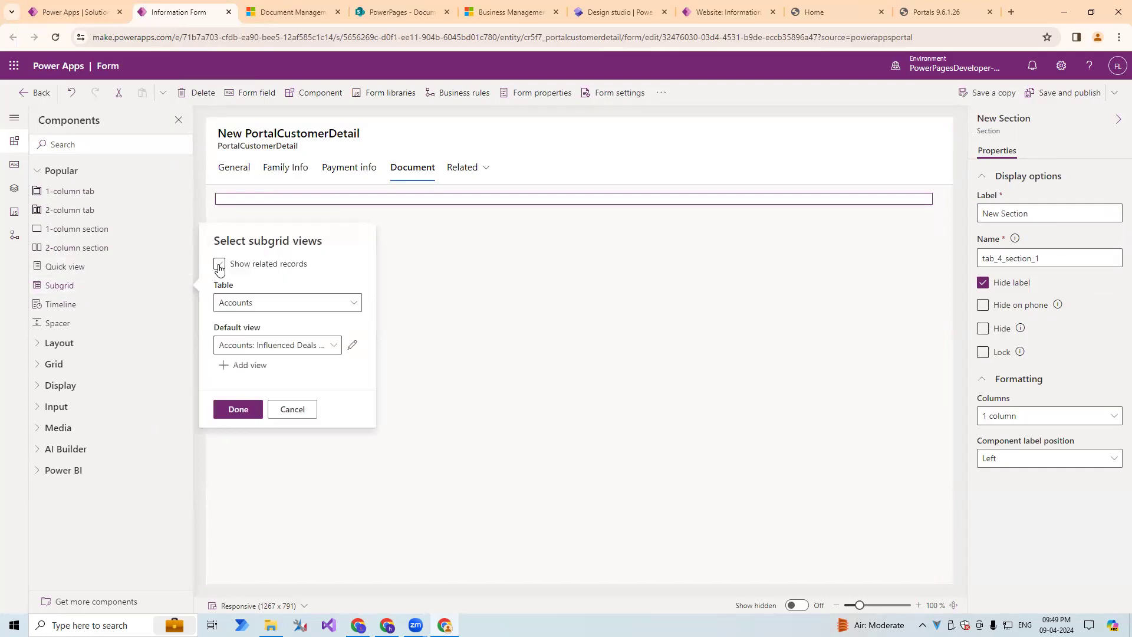
pyautogui.click(220, 264)
pyautogui.click(304, 301)
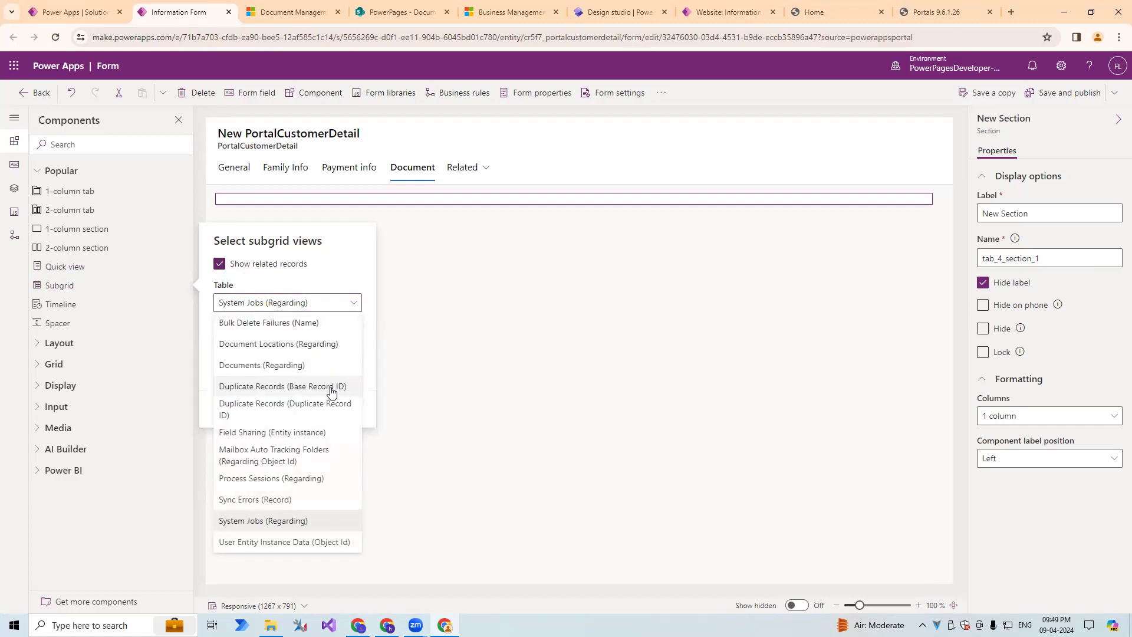
pyautogui.click(300, 368)
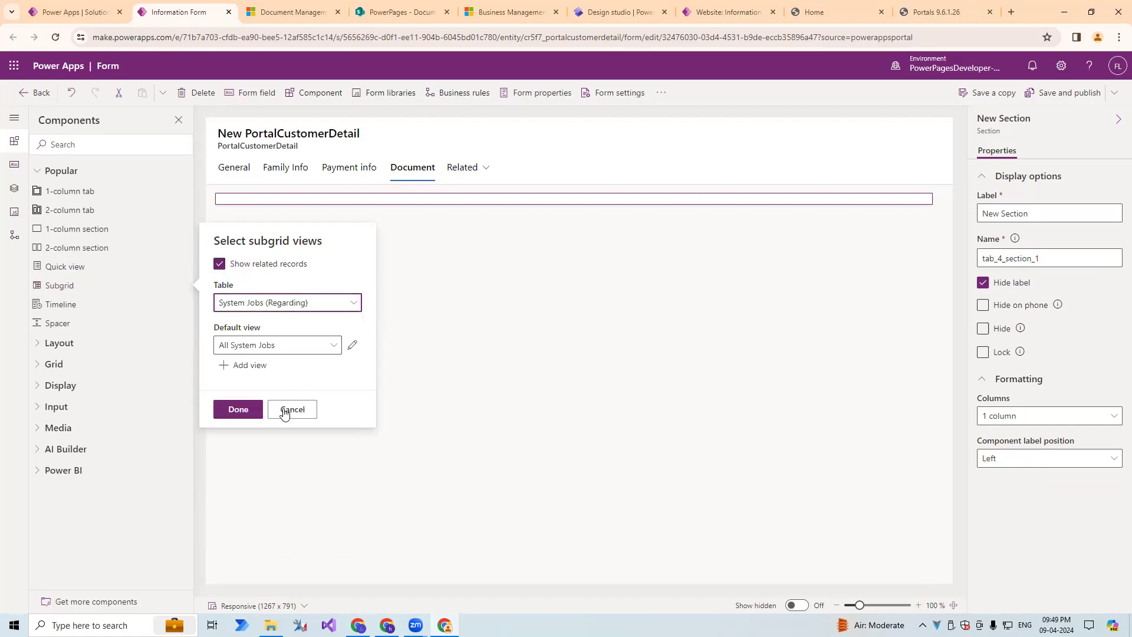
pyautogui.click(242, 410)
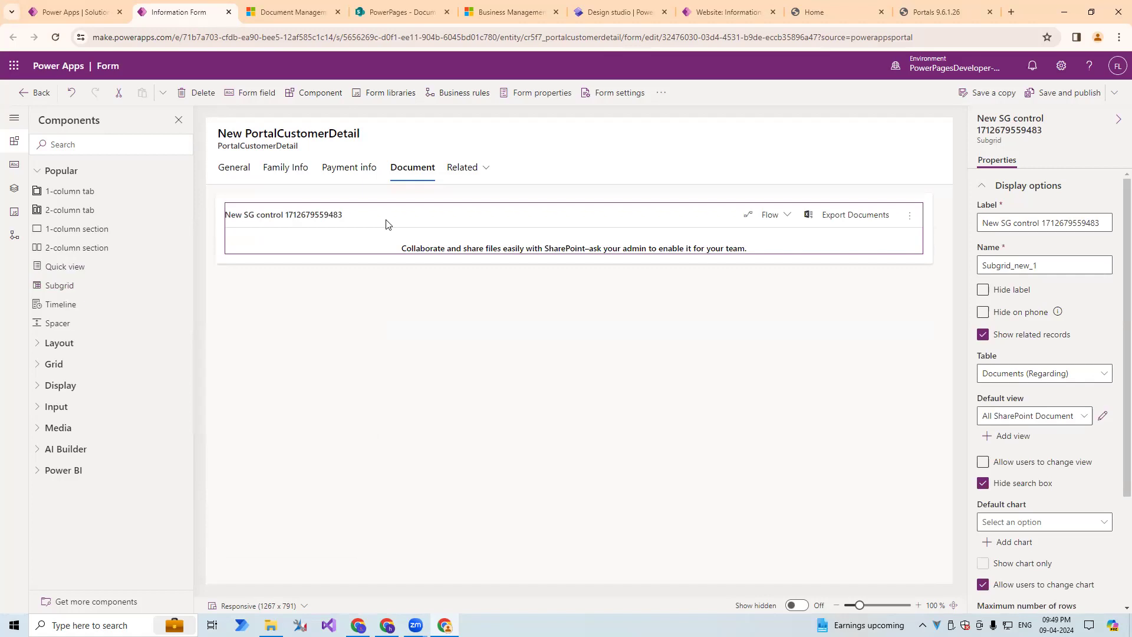
# Change the subgrid's table to Document Locations (Regarding).
pyautogui.click(1068, 376)
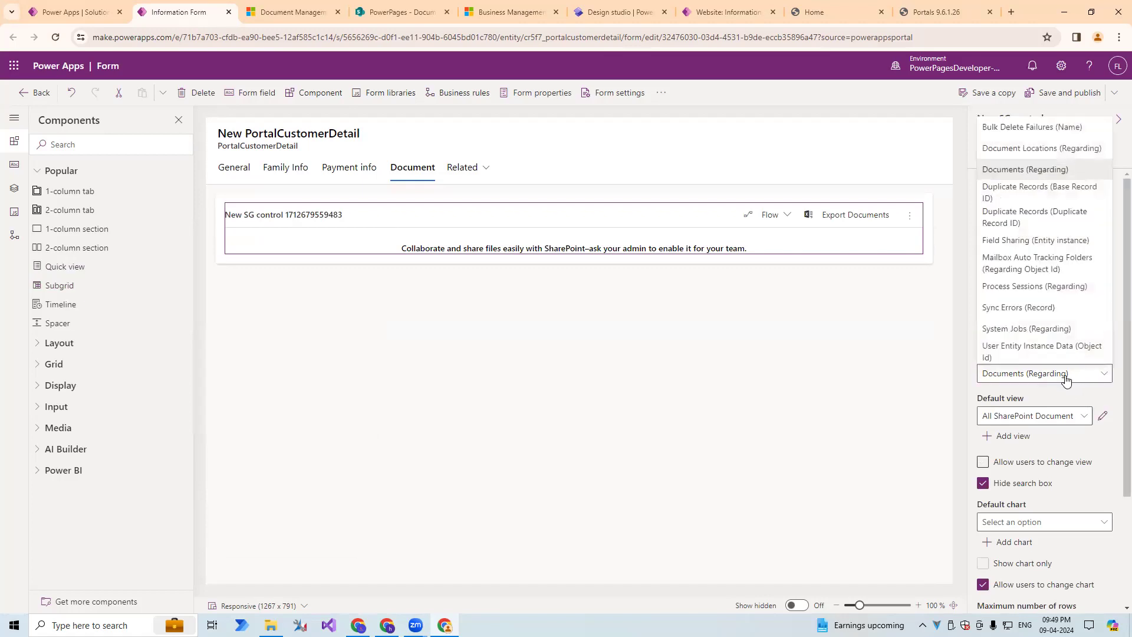
pyautogui.click(1064, 169)
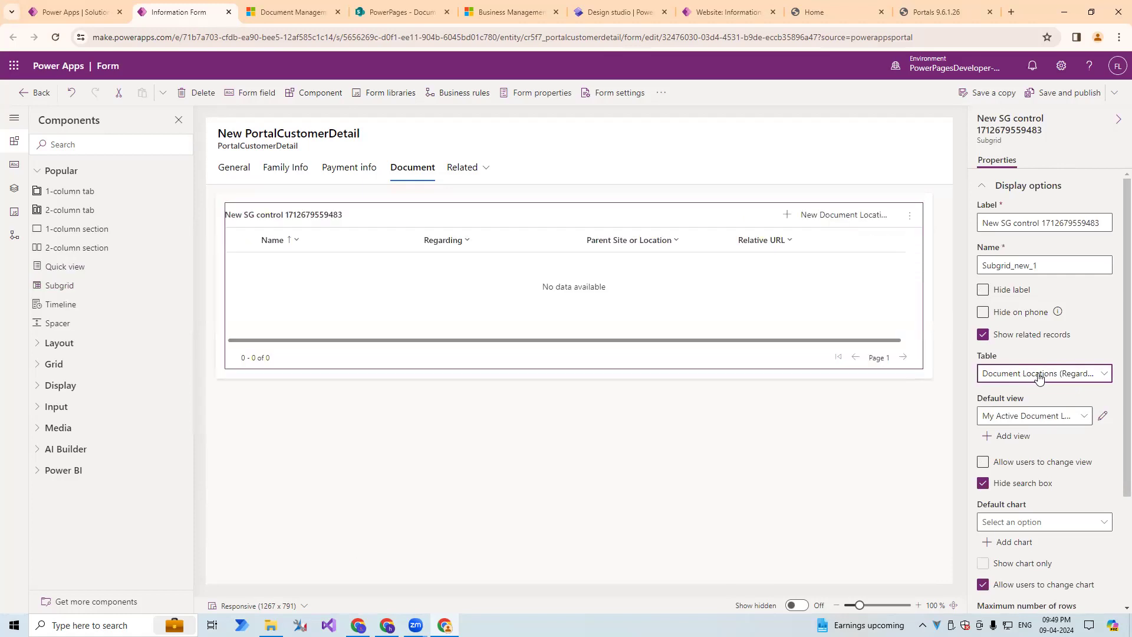
pyautogui.click(1005, 378)
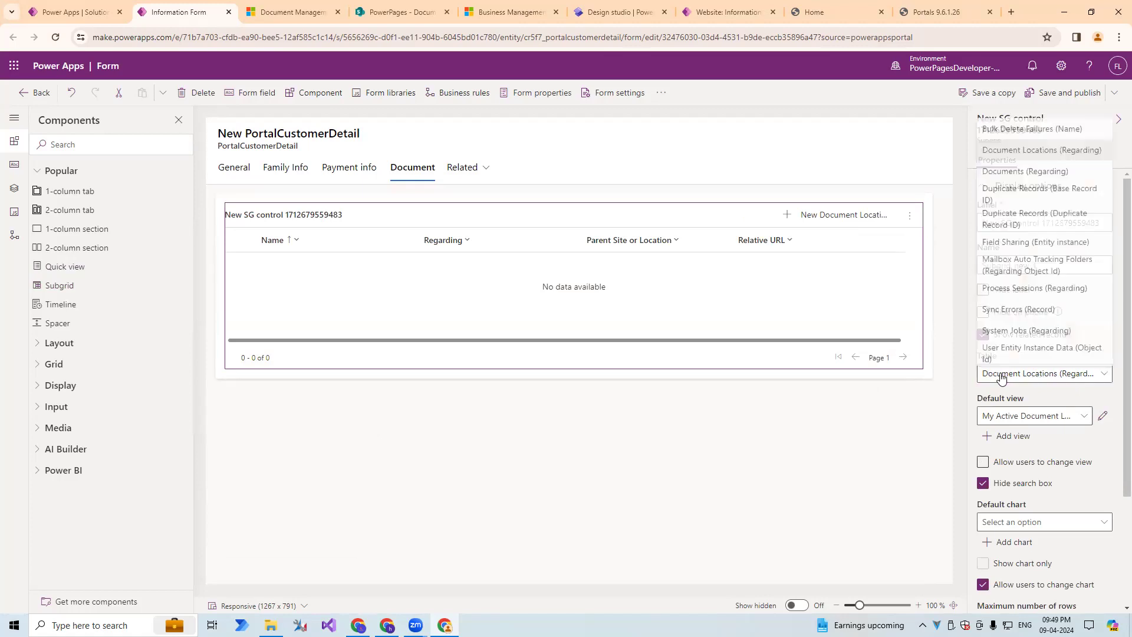
pyautogui.click(1040, 400)
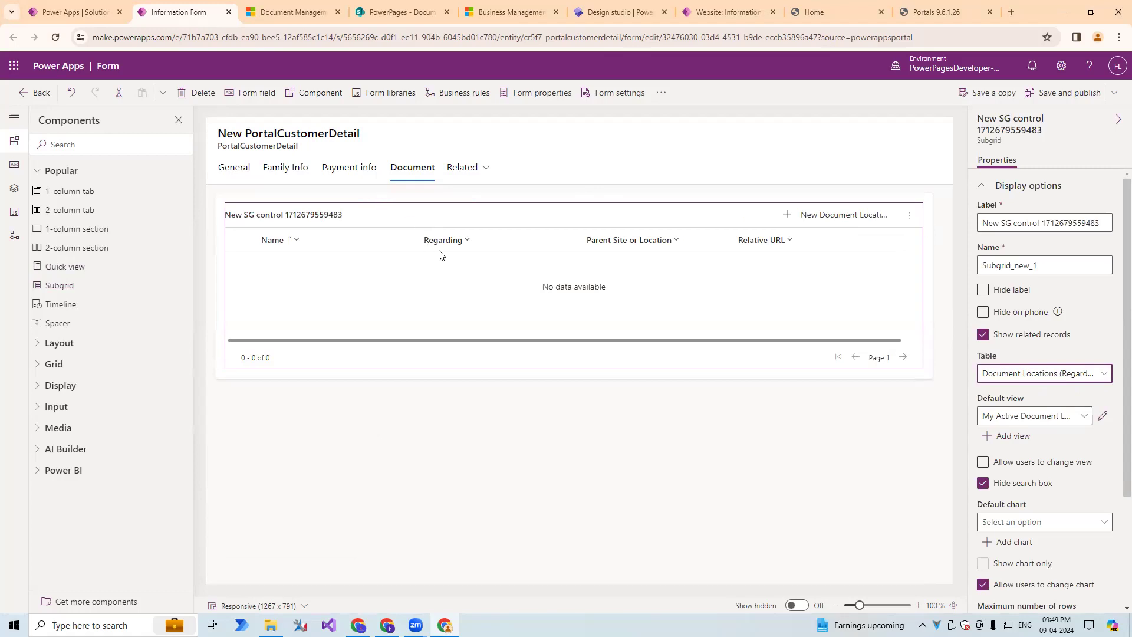
# Hide the subgrid's label, and save and publish the form.
pyautogui.click(984, 291)
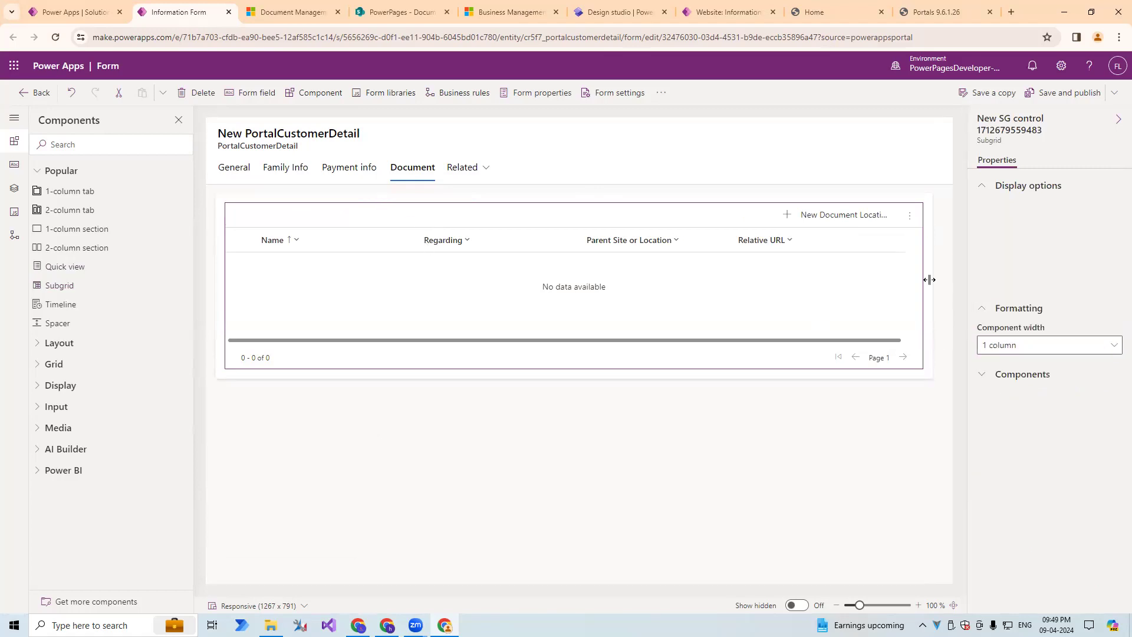
pyautogui.click(1054, 92)
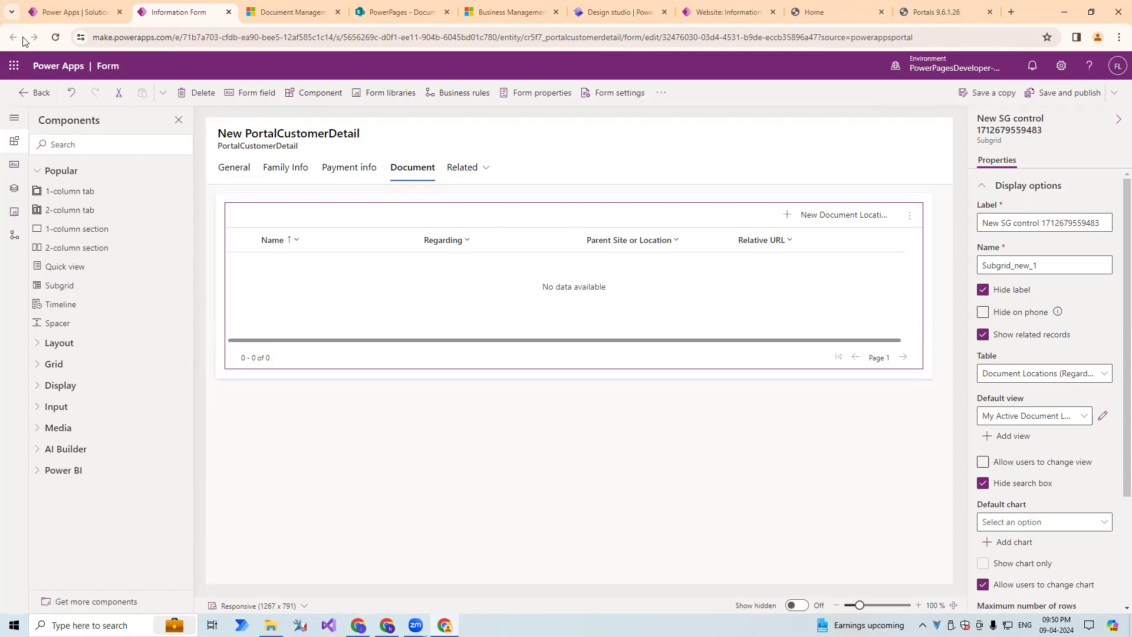
pyautogui.click(478, 8)
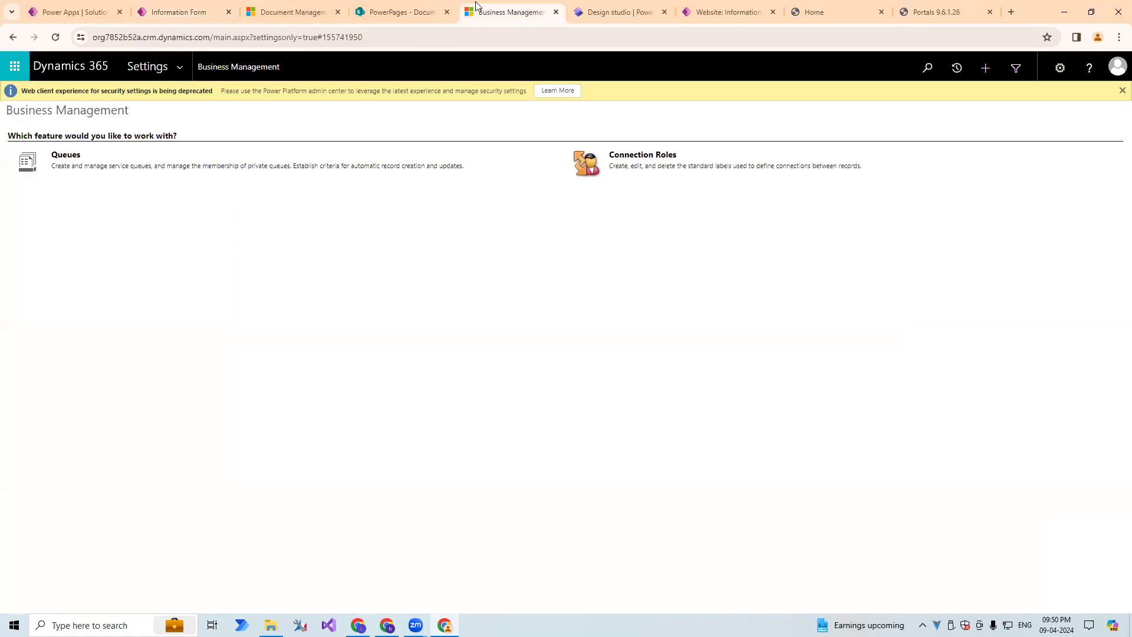
pyautogui.click(194, 8)
pyautogui.click(277, 6)
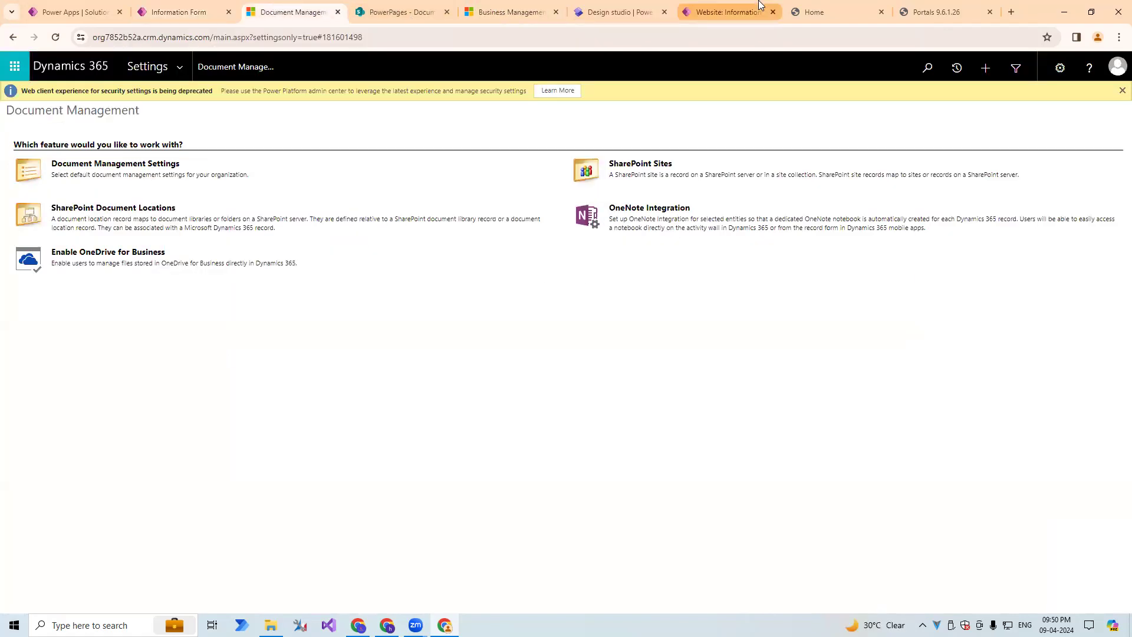
pyautogui.click(725, 10)
pyautogui.click(670, 7)
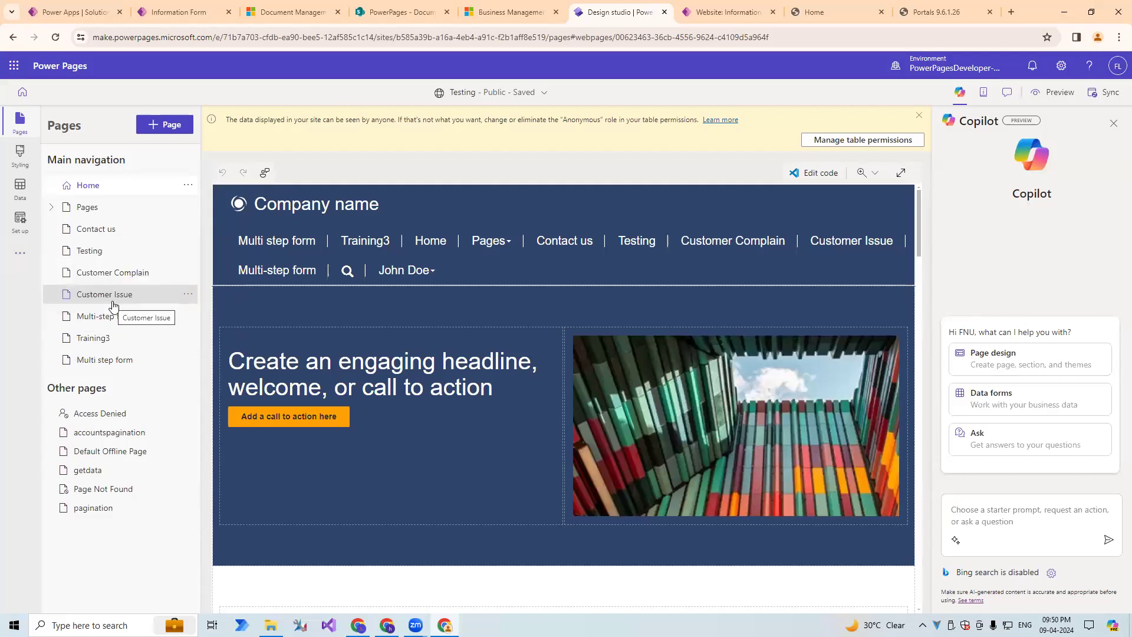
pyautogui.hotkey('ctrl', 'Tab')
pyautogui.press('F5')
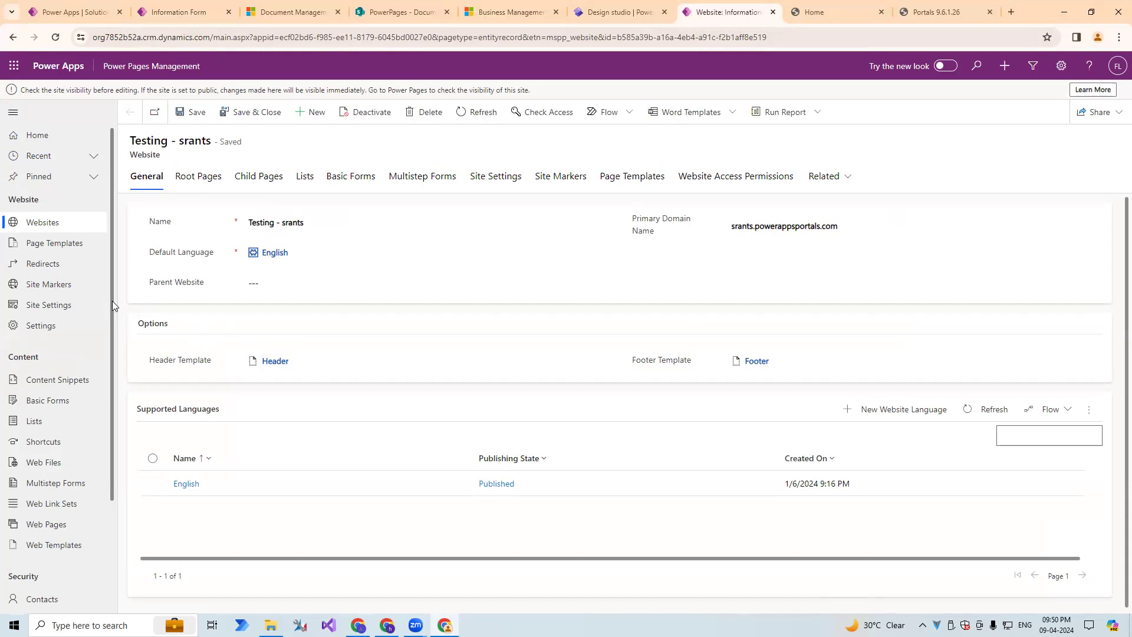
pyautogui.click(279, 6)
pyautogui.click(178, 12)
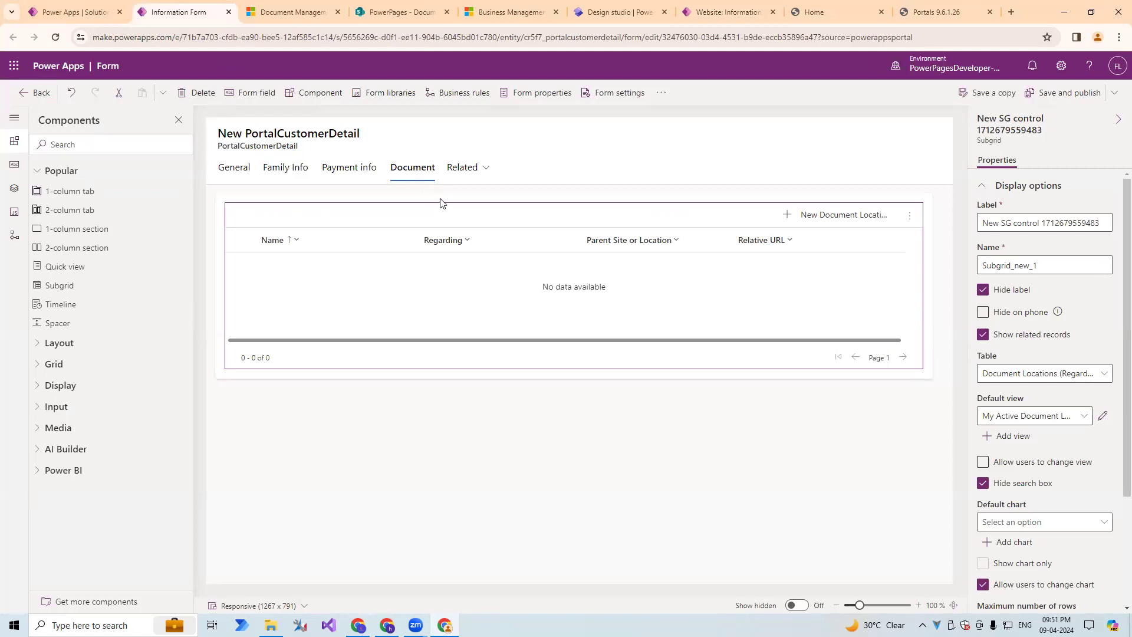
# Switch to Power Pages Management and open the PortalCostDet record from the active table permissions.
pyautogui.click(725, 5)
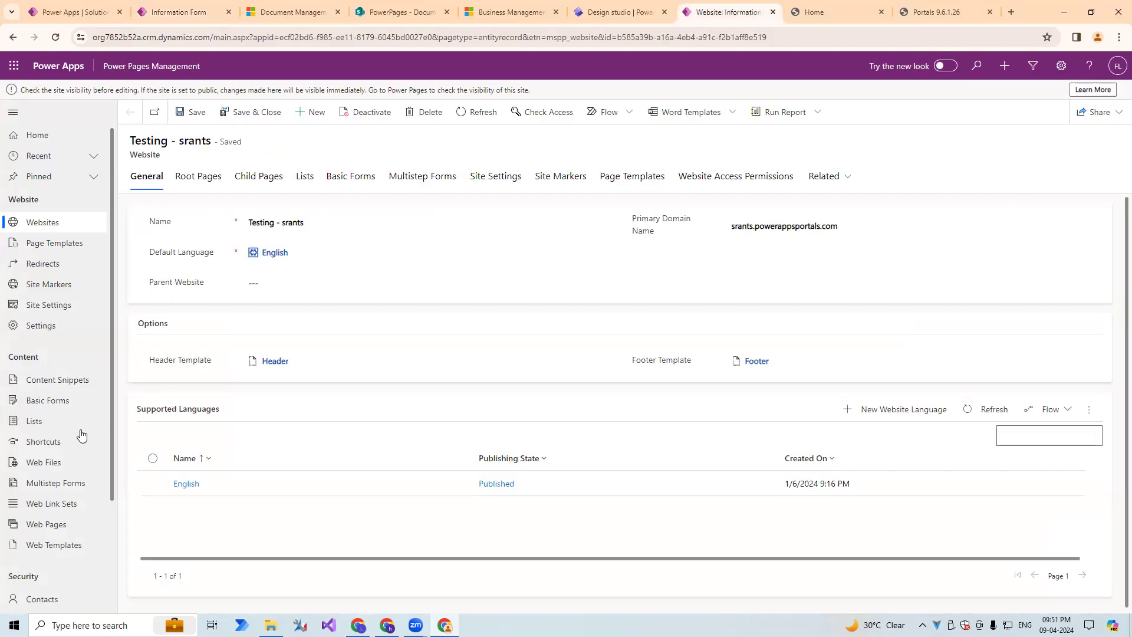
pyautogui.scroll(-2, 59, 472)
pyautogui.click(56, 504)
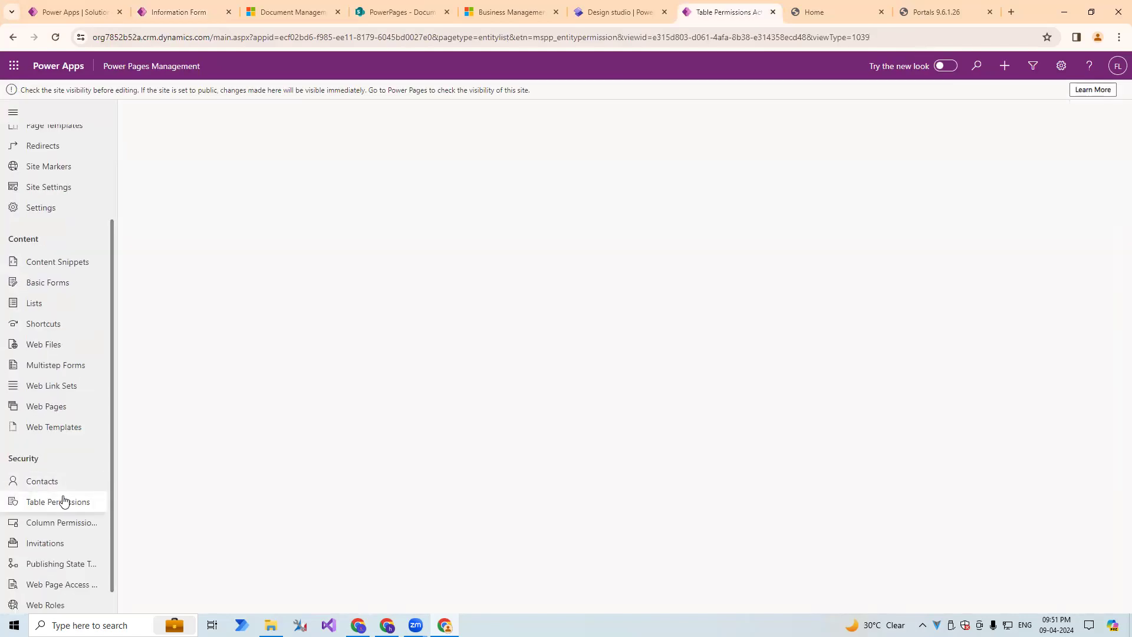
pyautogui.rightClick(50, 481)
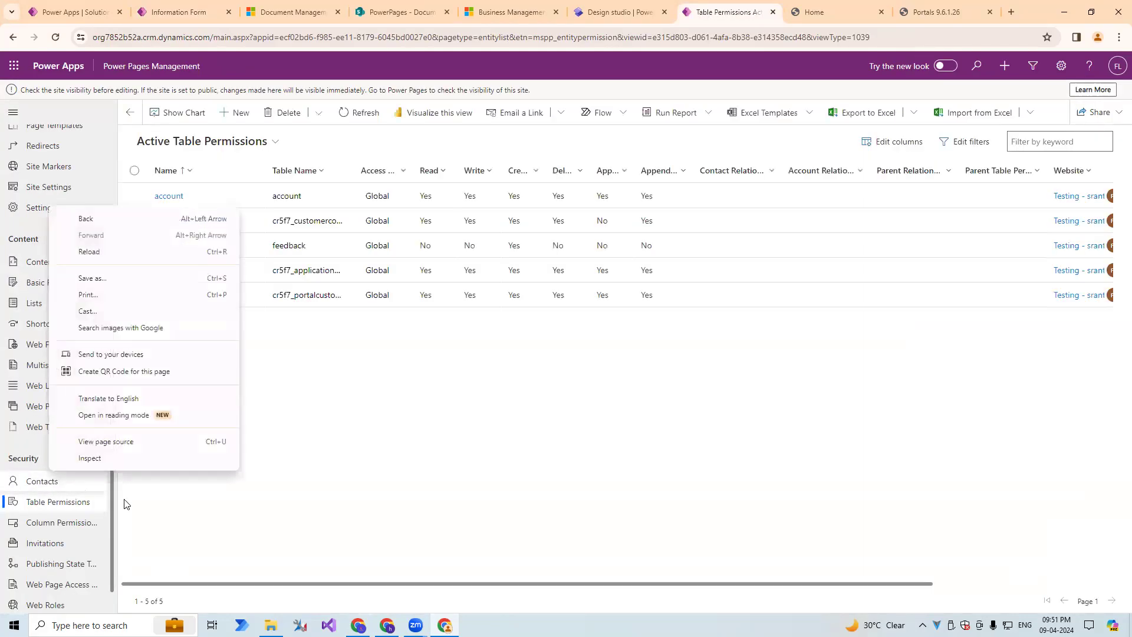
pyautogui.click(275, 407)
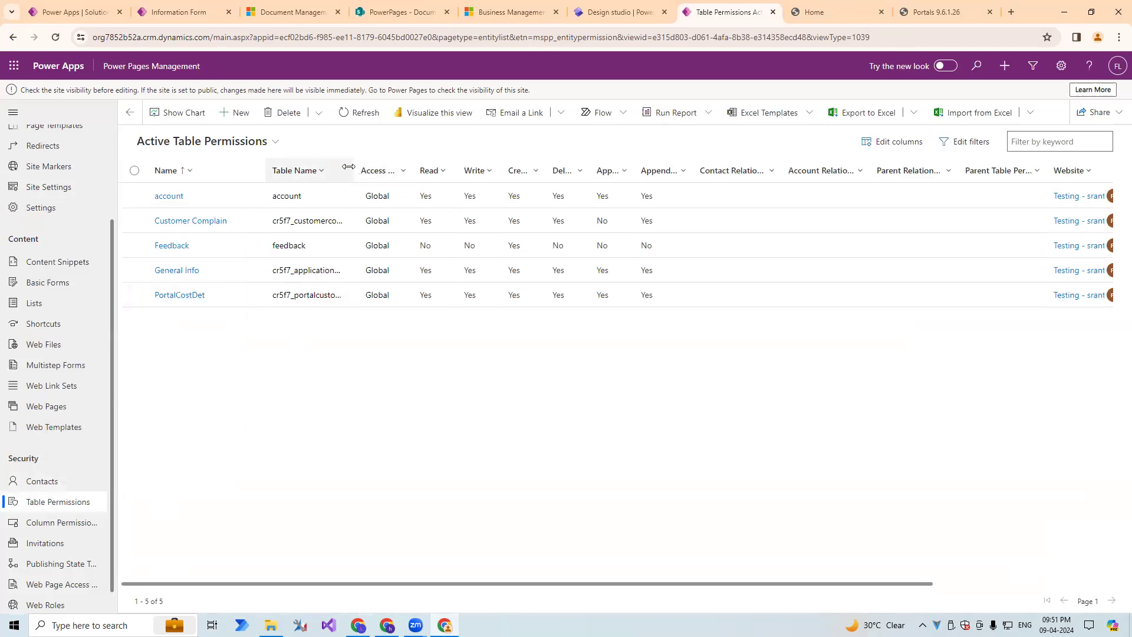
pyautogui.moveTo(354, 171); pyautogui.dragTo(517, 193)
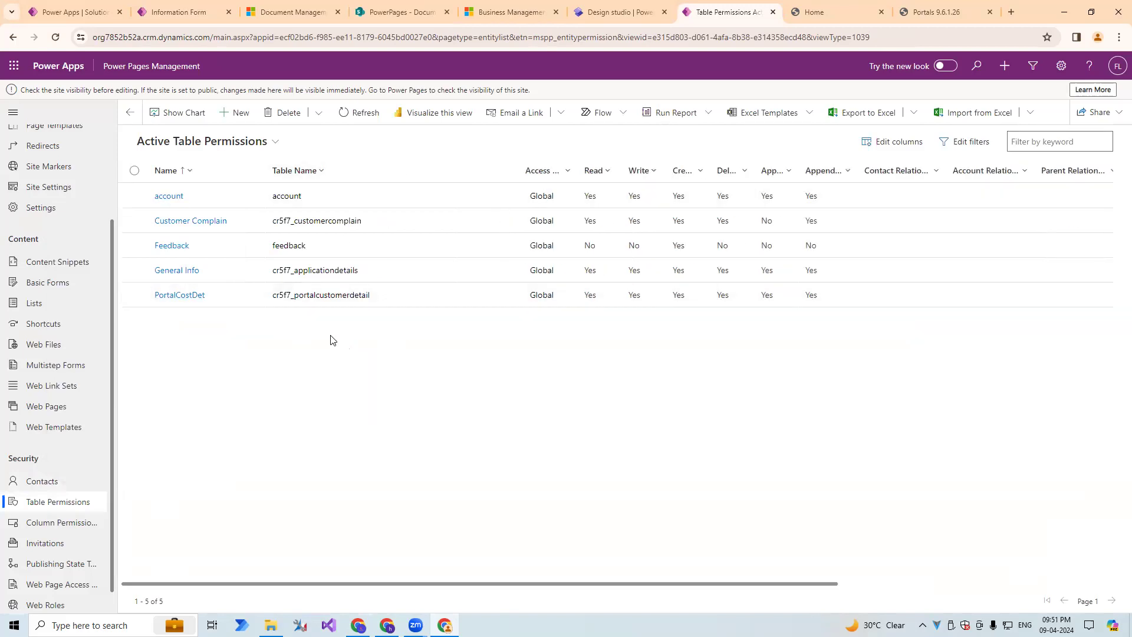
pyautogui.click(218, 304)
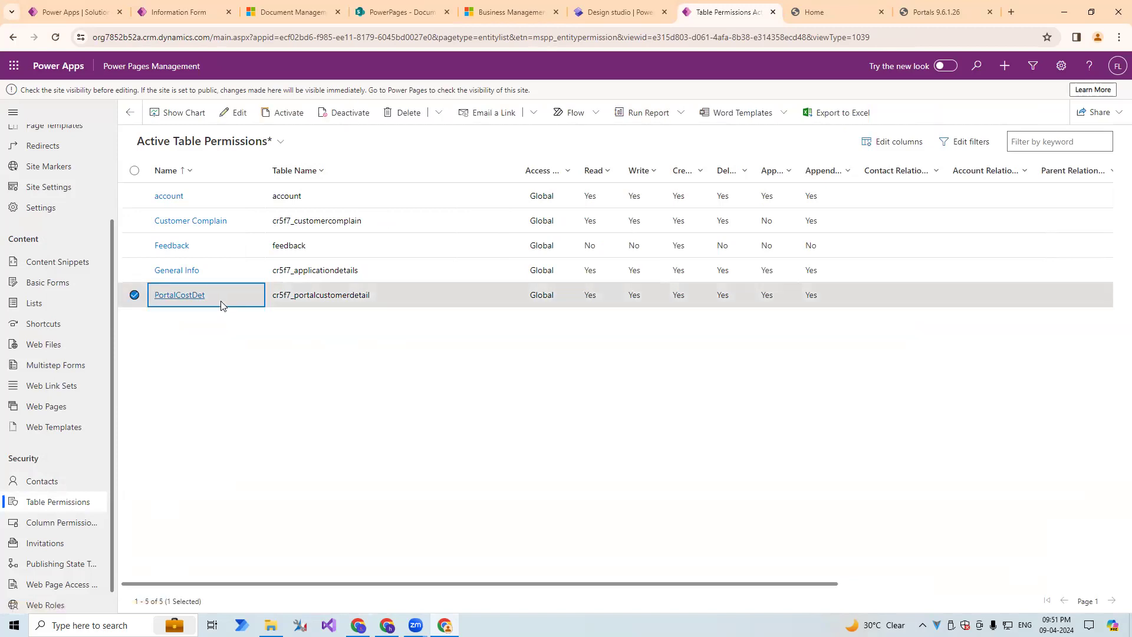
pyautogui.doubleClick(222, 305)
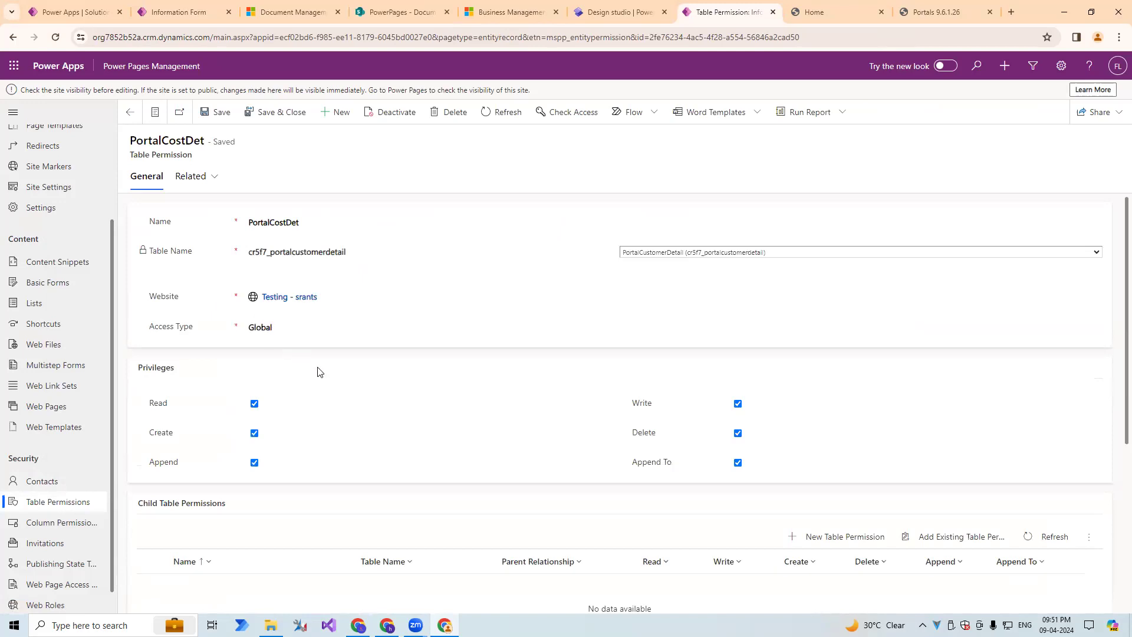
# Examine the PortalCostDet permission's privileges and child table permissions alongside the form's Document tab.
pyautogui.scroll(-3, 432, 416)
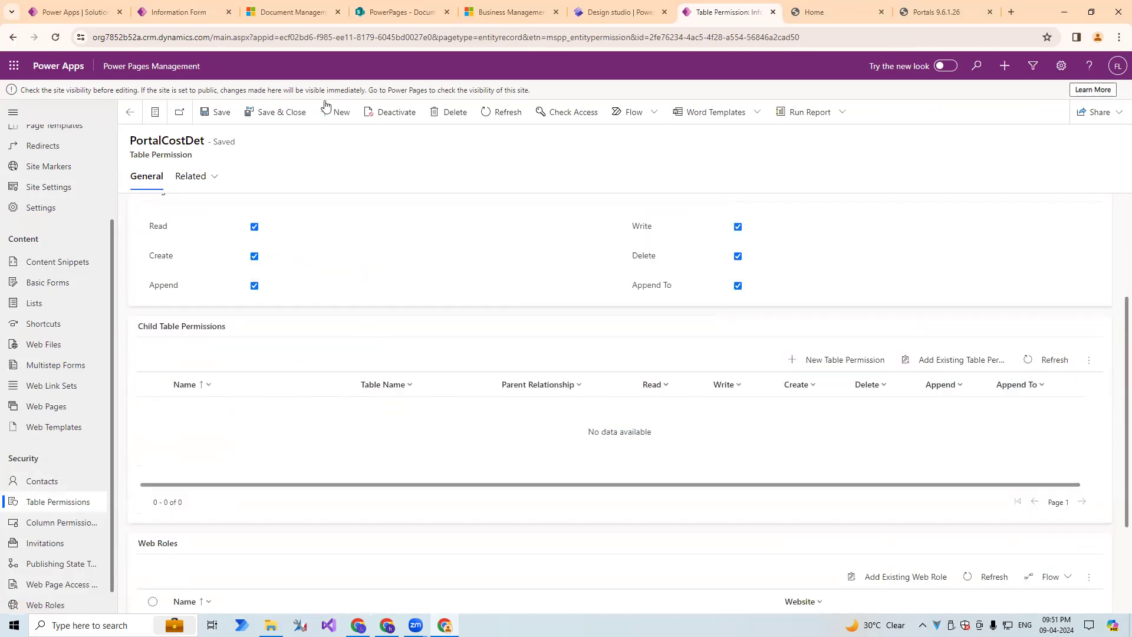
pyautogui.click(176, 12)
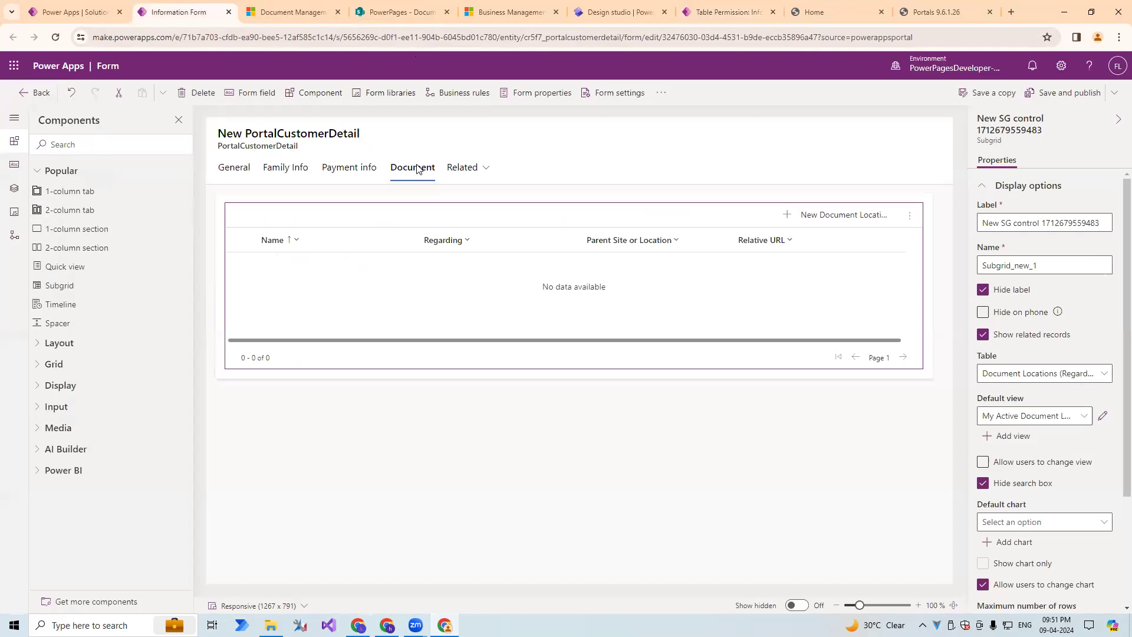
pyautogui.click(688, 16)
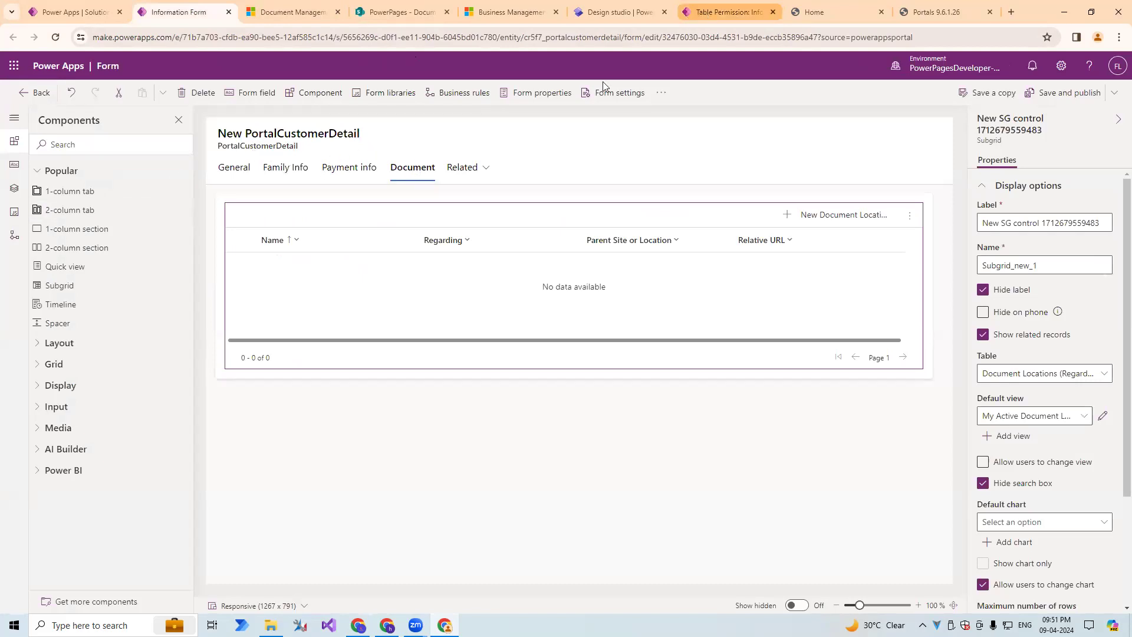
pyautogui.scroll(3, 280, 214)
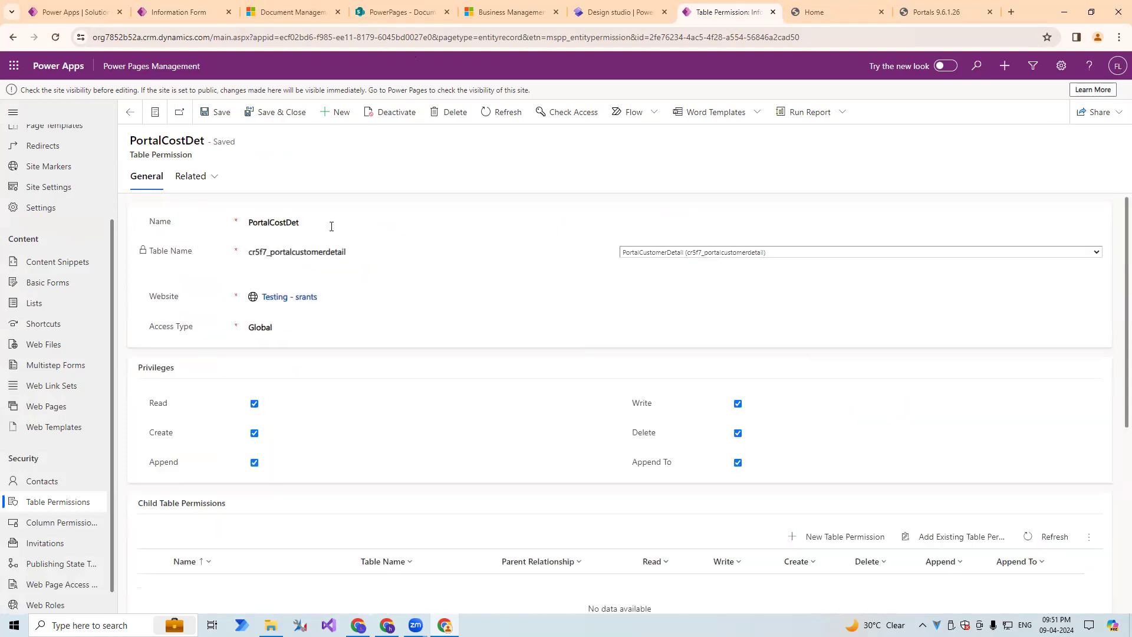
pyautogui.click(464, 236)
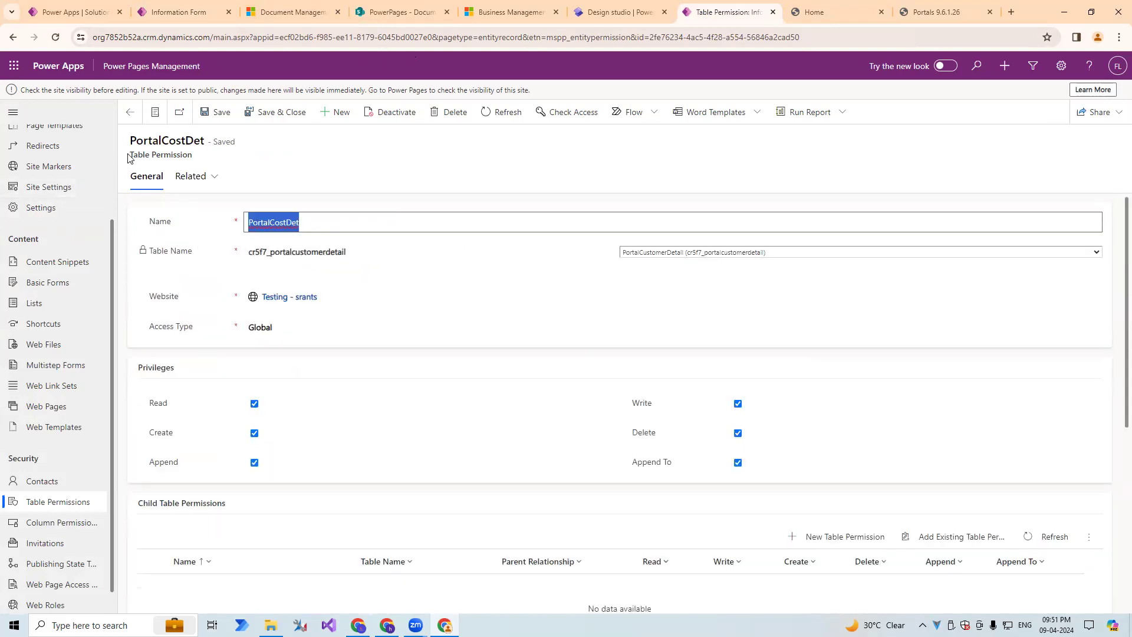
pyautogui.moveTo(130, 155); pyautogui.dragTo(198, 158)
pyautogui.scroll(-3, 478, 392)
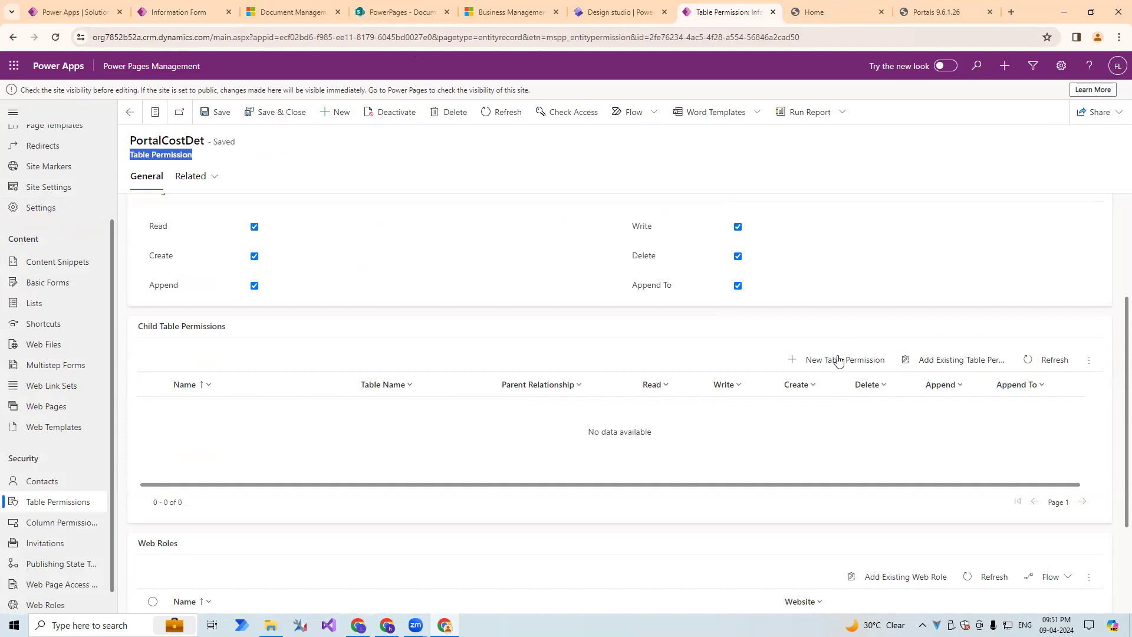
pyautogui.moveTo(137, 326); pyautogui.dragTo(288, 336)
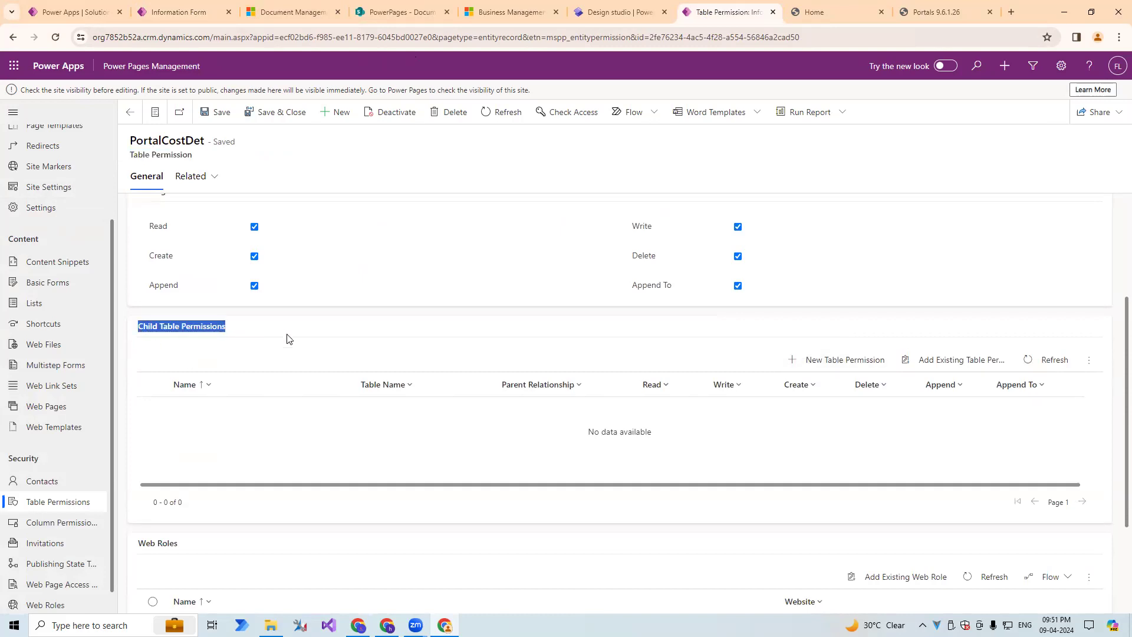
# Start a new child table permission under PortalCostDet and set its access type to Parent.
pyautogui.click(820, 364)
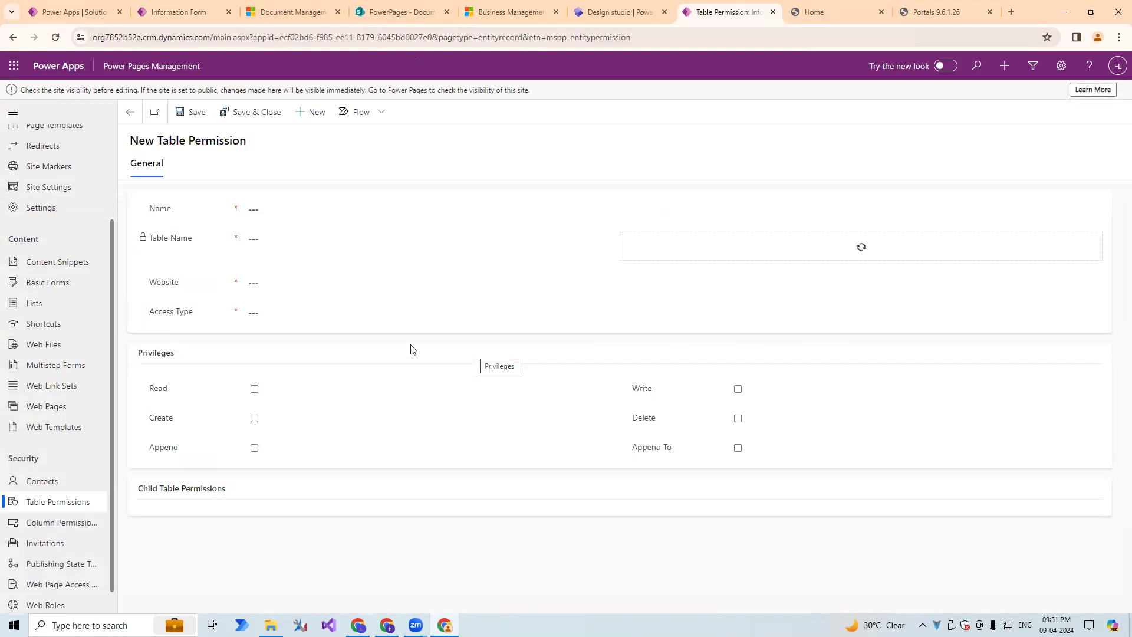
pyautogui.click(252, 316)
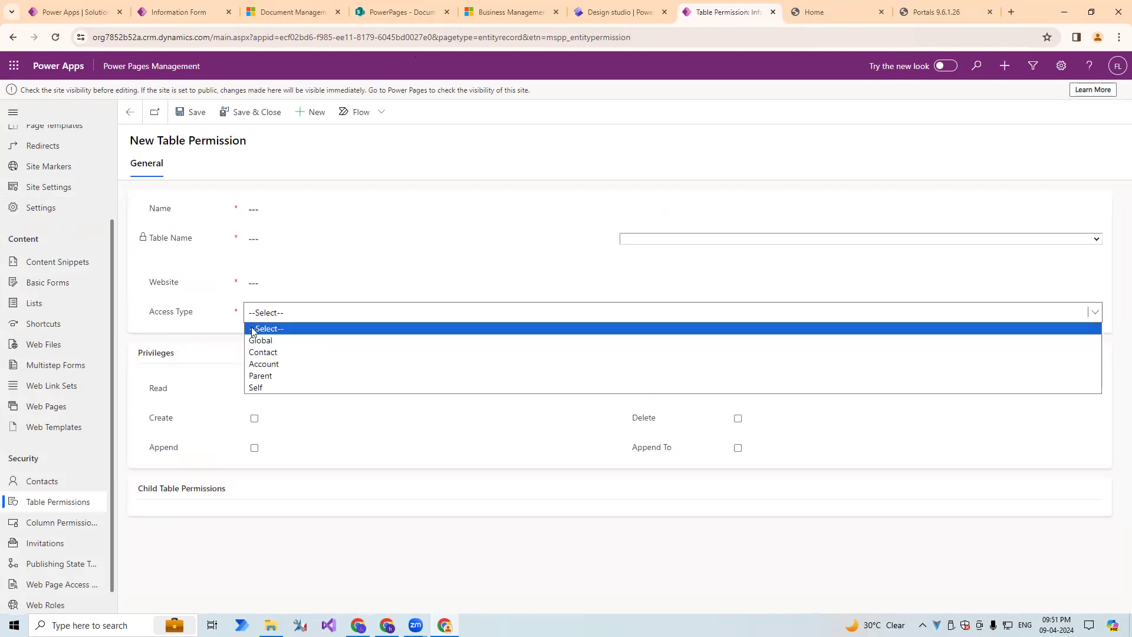
pyautogui.click(262, 380)
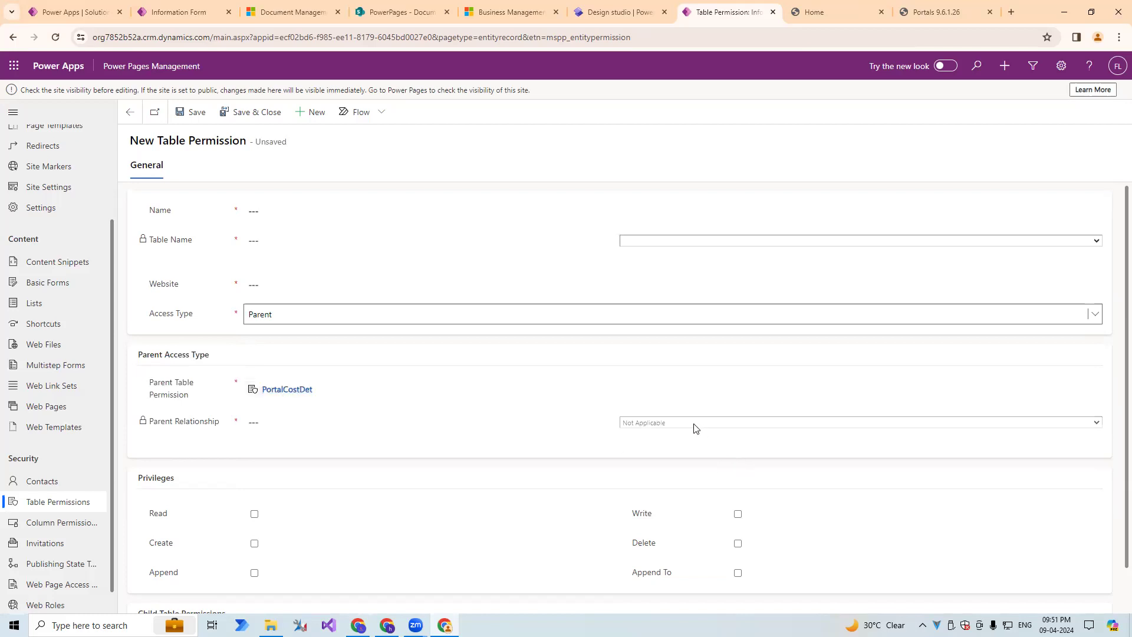
# Choose PortalCustomerDetail (cr5f7_portalcustomerdetail) as the new permission's table.
pyautogui.click(656, 240)
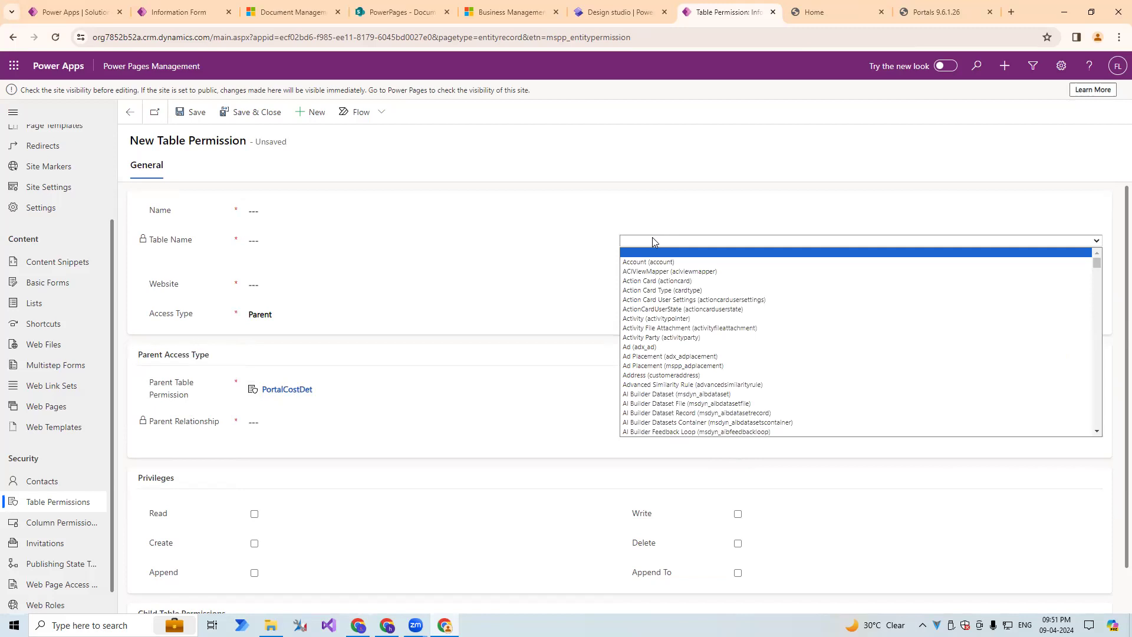
pyautogui.write('portalcomment)')
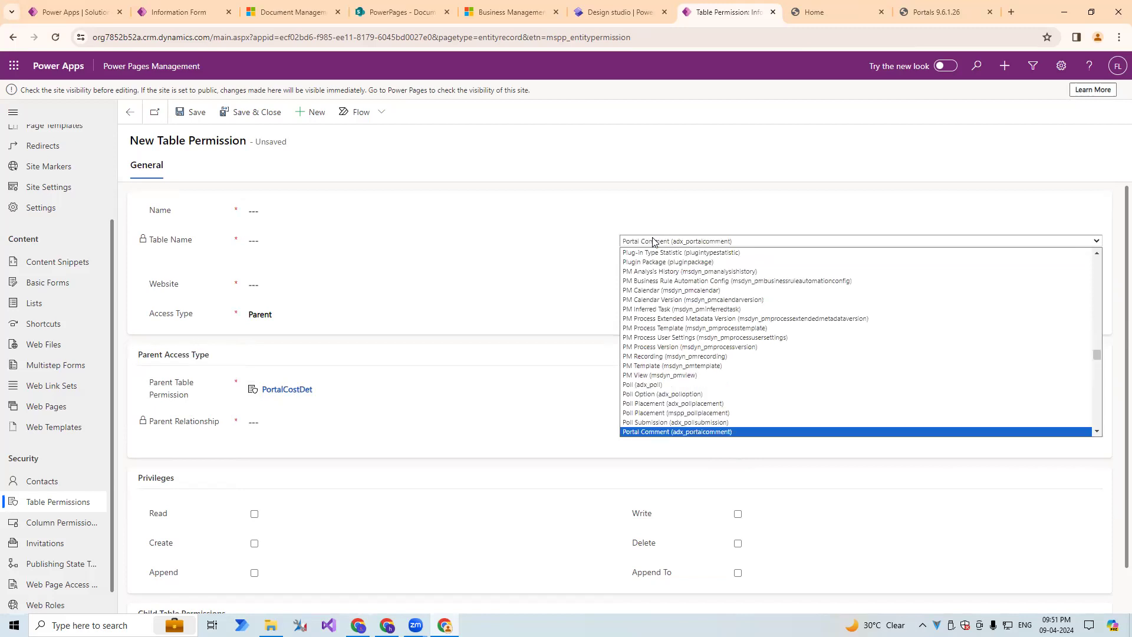
pyautogui.press('Down')
pyautogui.press('Down')
pyautogui.press('Down')
pyautogui.press('Up')
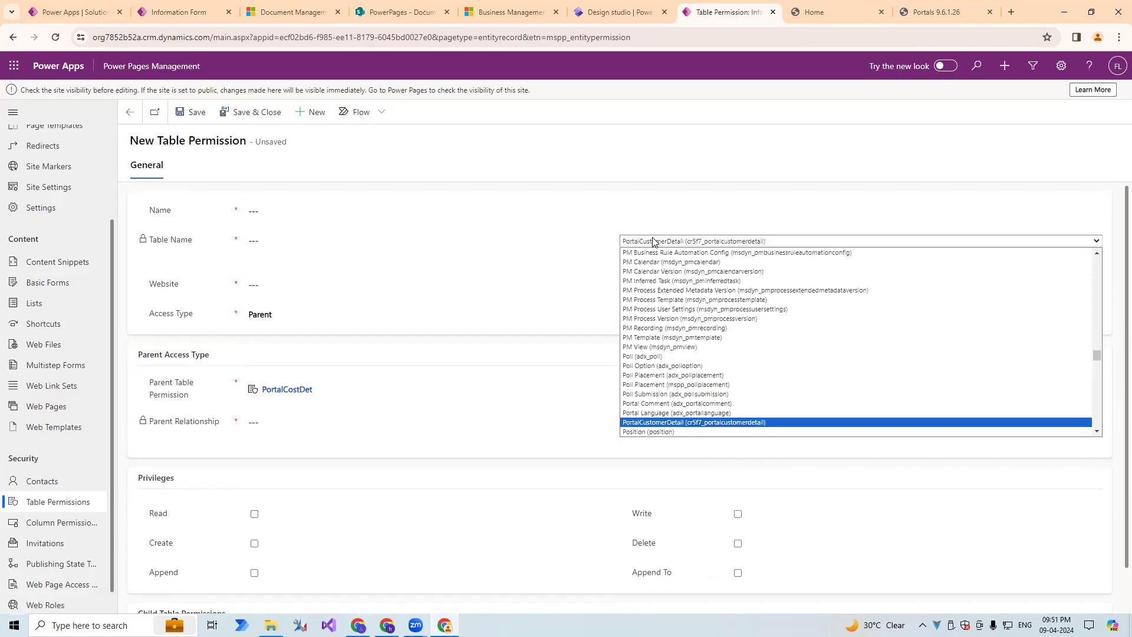
pyautogui.press('Return')
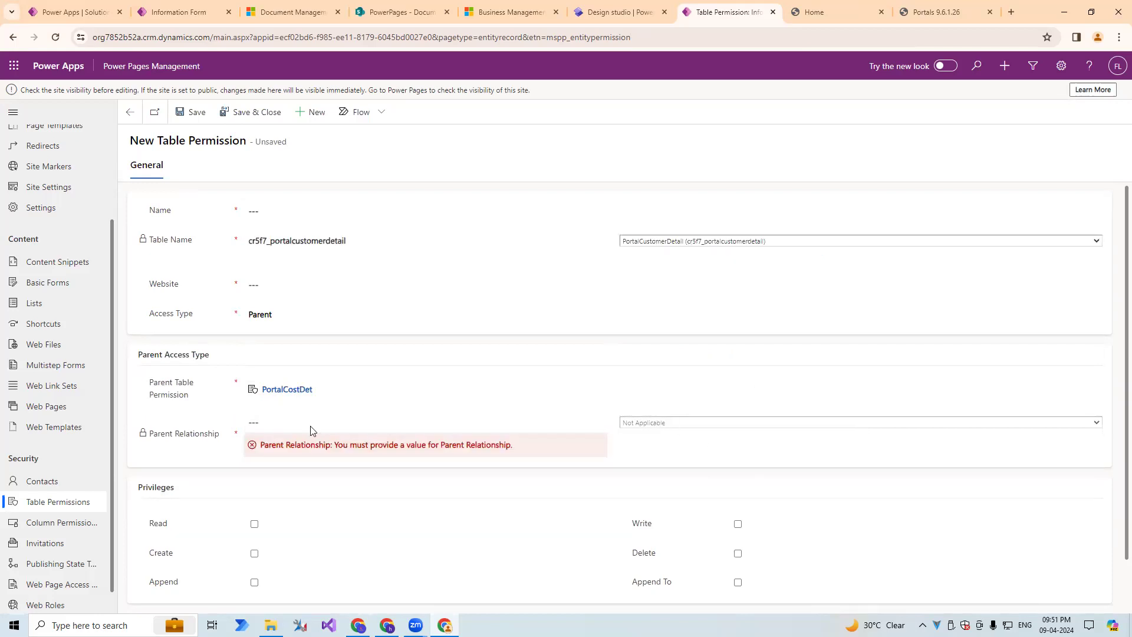
# Set the new permission's website to Testing - srants and grant the Read privilege.
pyautogui.click(272, 285)
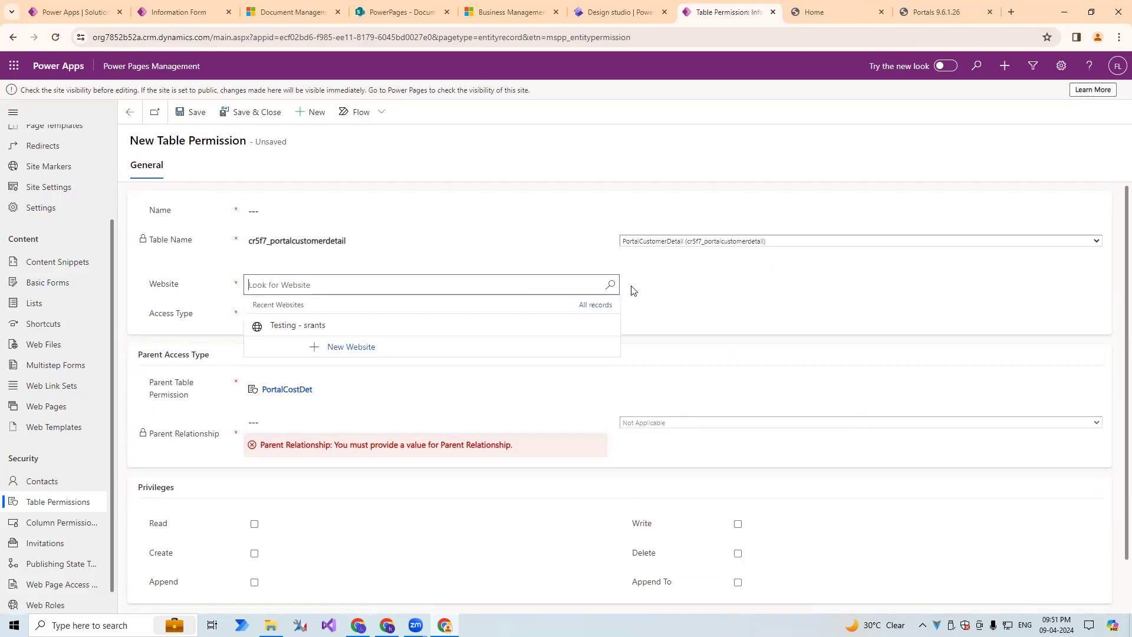
pyautogui.click(610, 286)
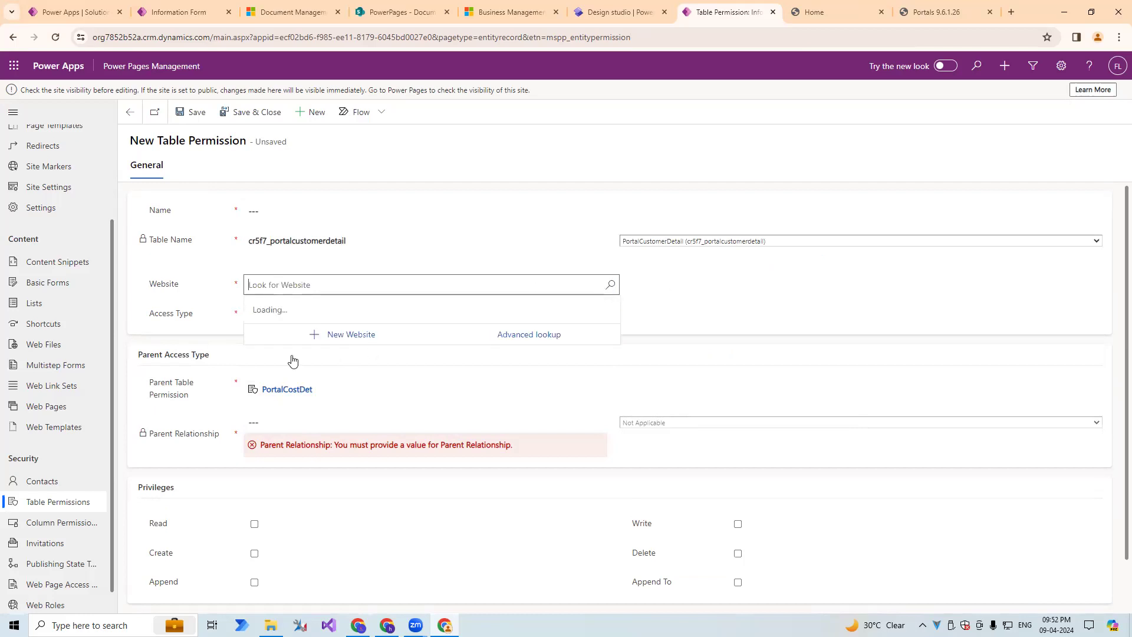
pyautogui.click(288, 335)
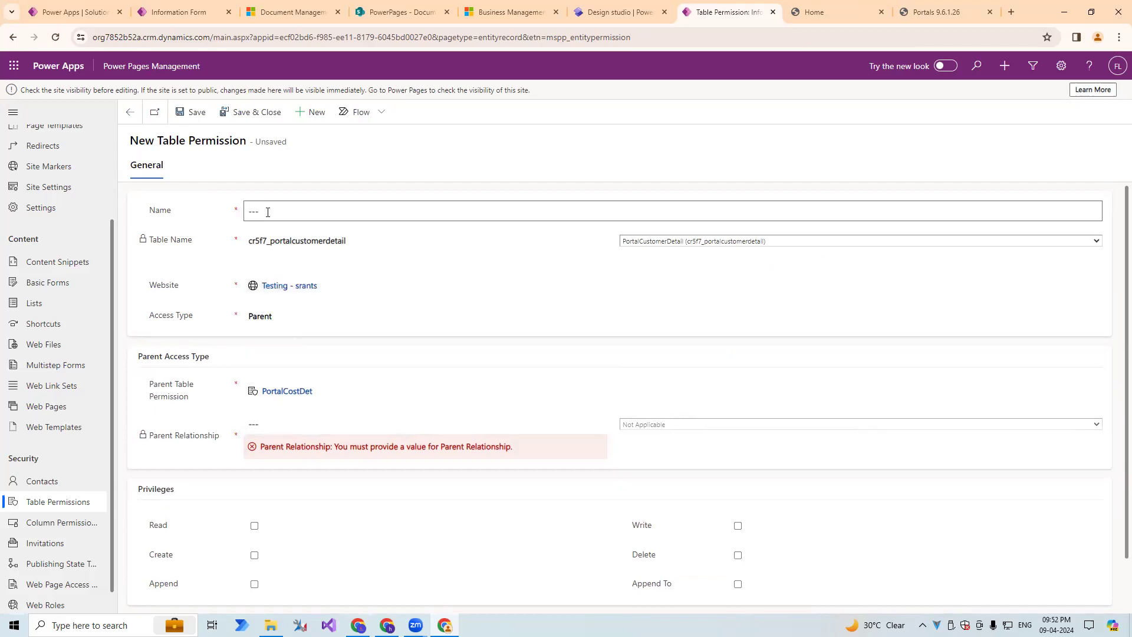
pyautogui.click(970, 434)
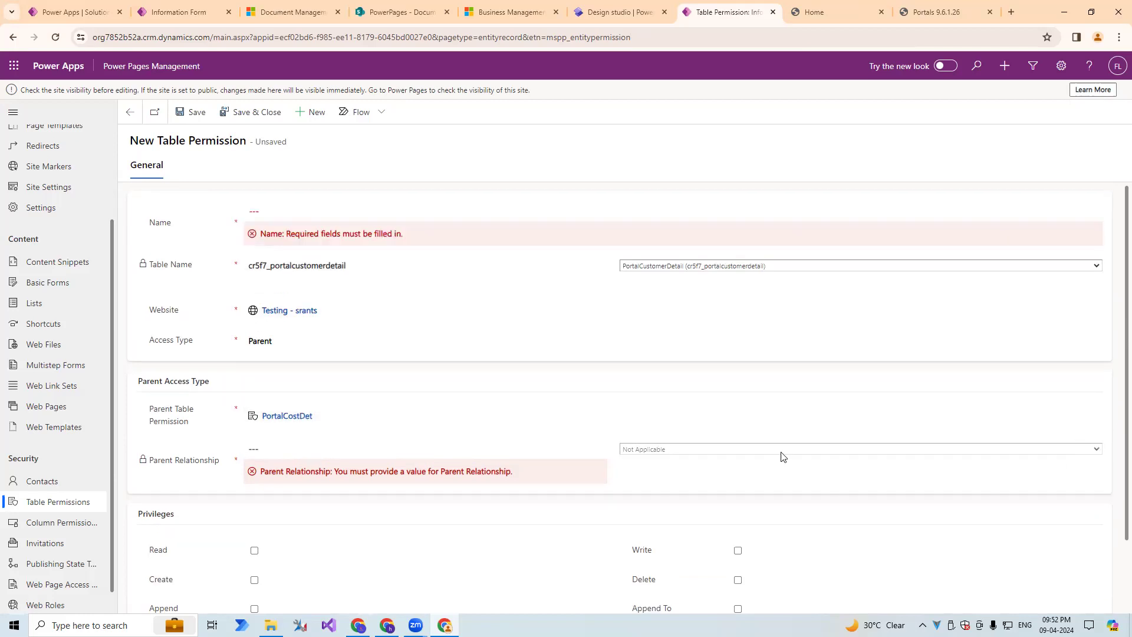
pyautogui.scroll(-2, 781, 458)
pyautogui.click(254, 468)
# Change the new permission's table to Document Location (sharepointdocumentlocation).
pyautogui.scroll(2, 562, 355)
pyautogui.click(686, 268)
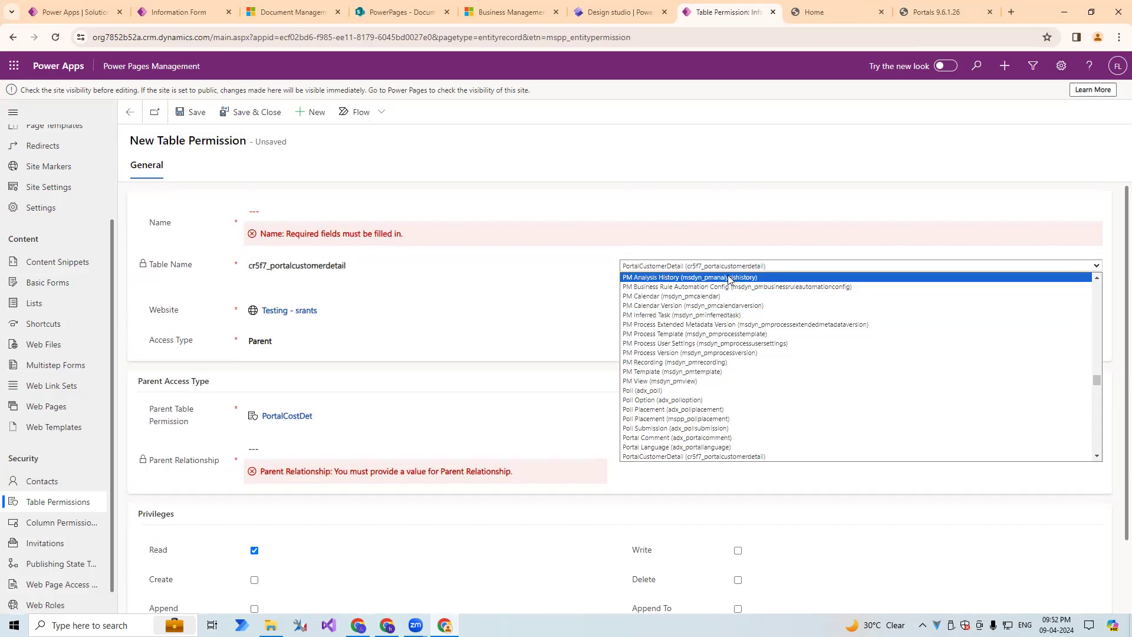
pyautogui.write('sh')
pyautogui.press('Down')
pyautogui.press('Down')
pyautogui.press('Down')
pyautogui.press('Down')
pyautogui.press('Down')
pyautogui.press('Down')
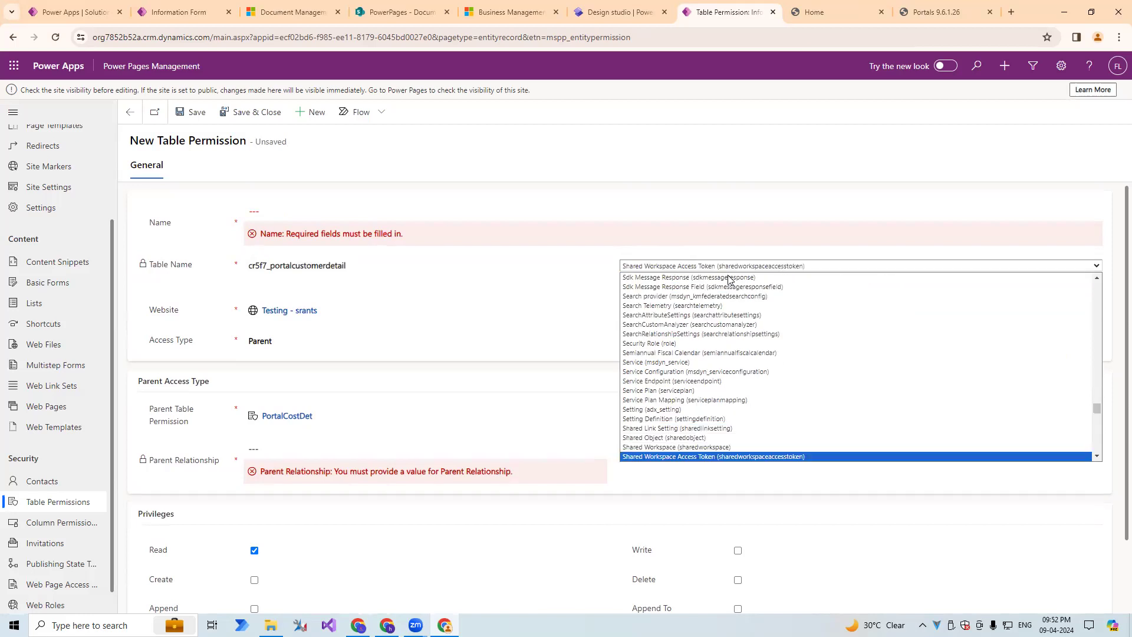
pyautogui.scroll(-1, 729, 279)
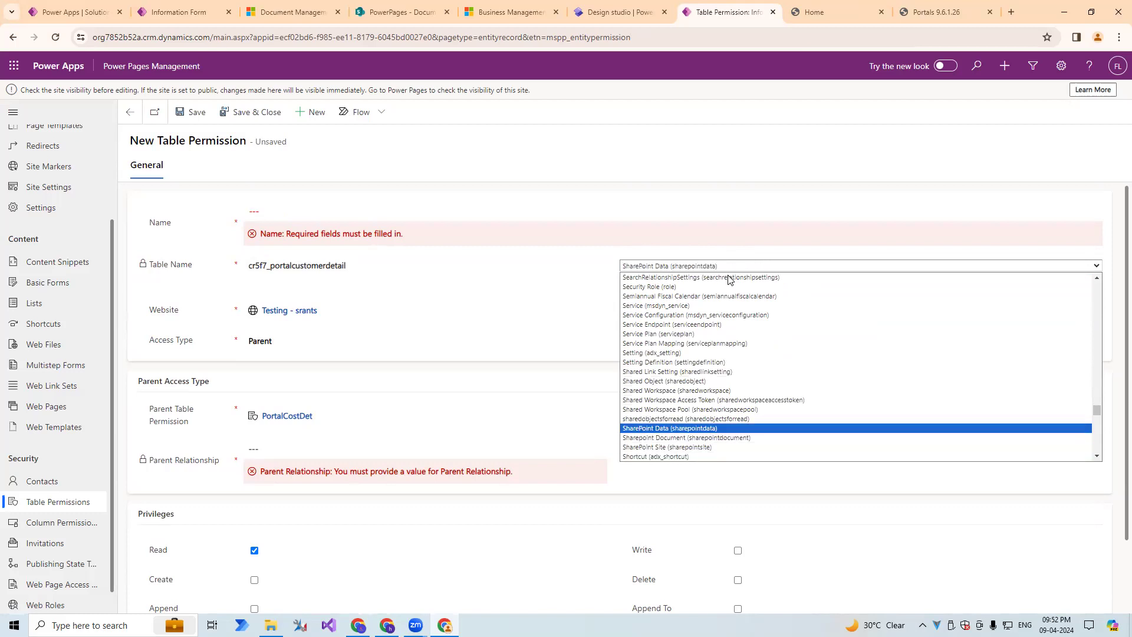
pyautogui.write('documentlocation')
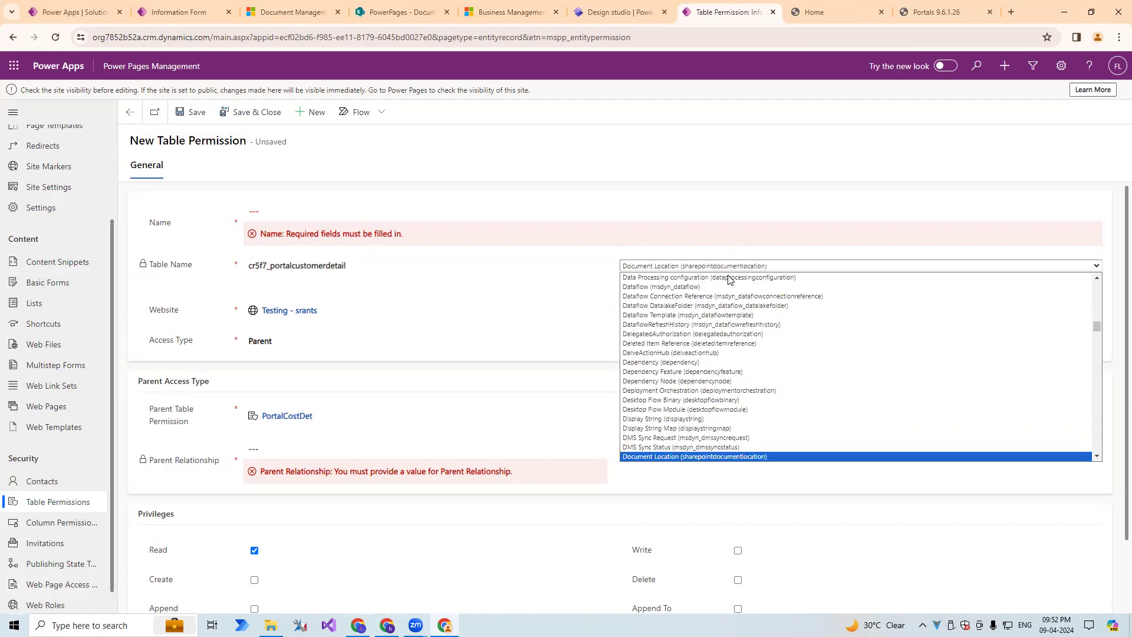
pyautogui.press('Return')
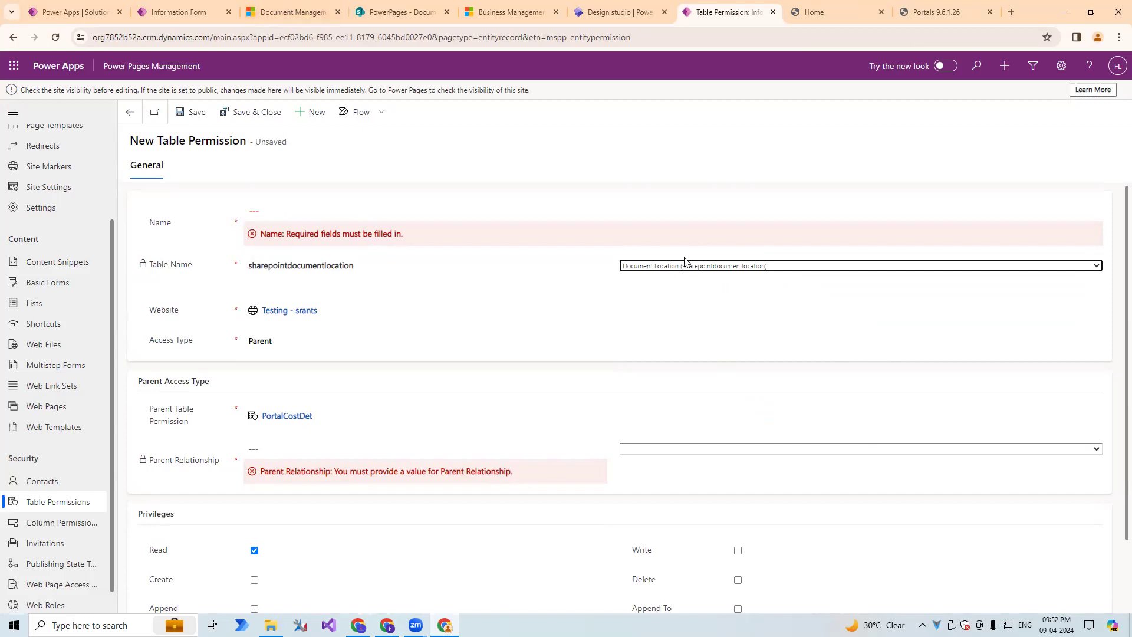
# Check the form's document subgrid, then set the permission's parent relationship to cr5f7_portalcustomerdetail_SharePointDocumentLocations.
pyautogui.click(177, 12)
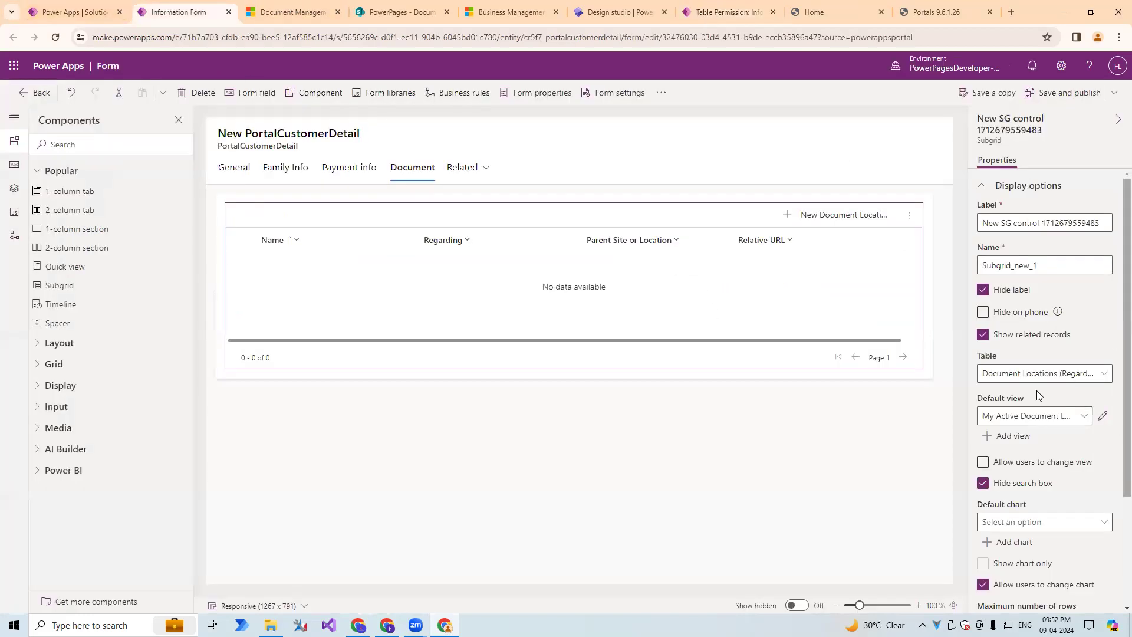
pyautogui.click(734, 7)
pyautogui.click(656, 450)
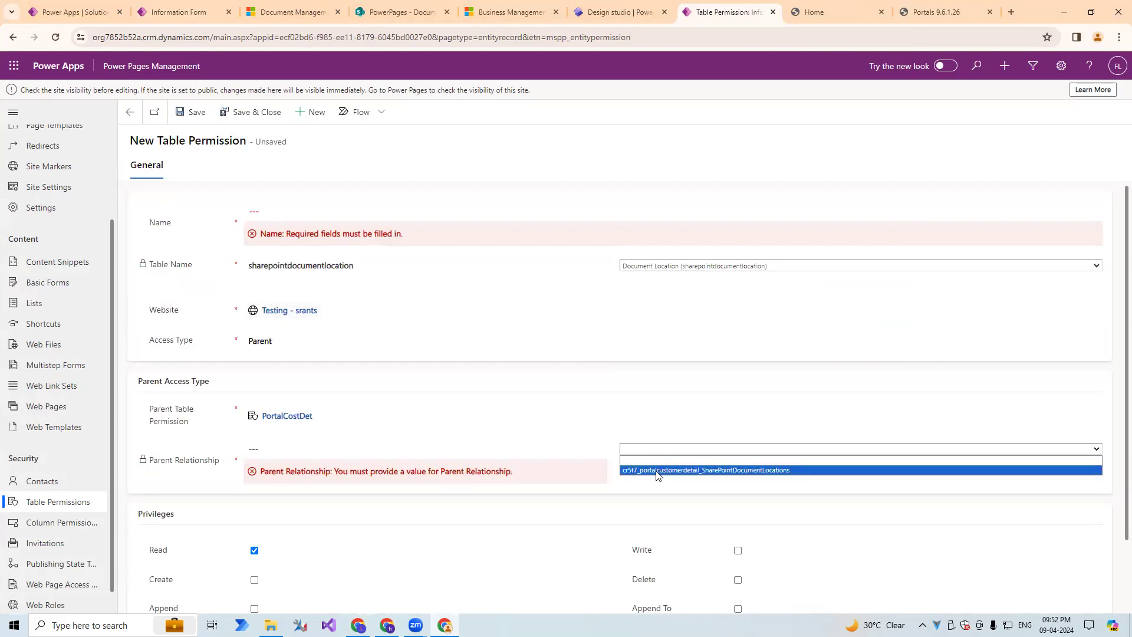
pyautogui.click(656, 470)
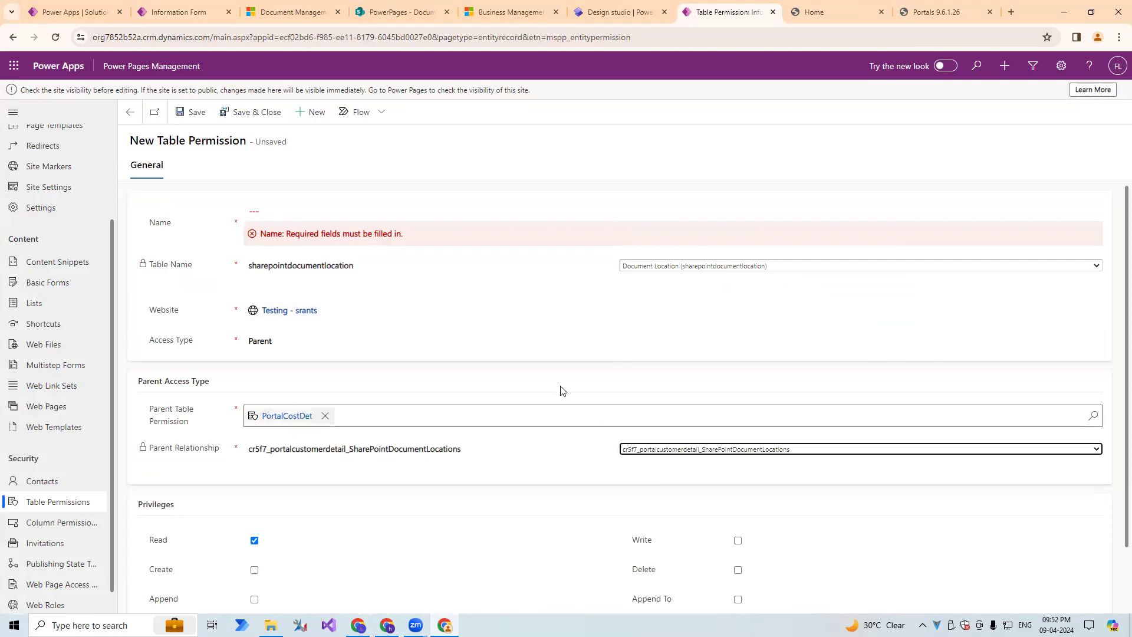
# Name the new table permission SharePoint Document Location.
pyautogui.click(264, 203)
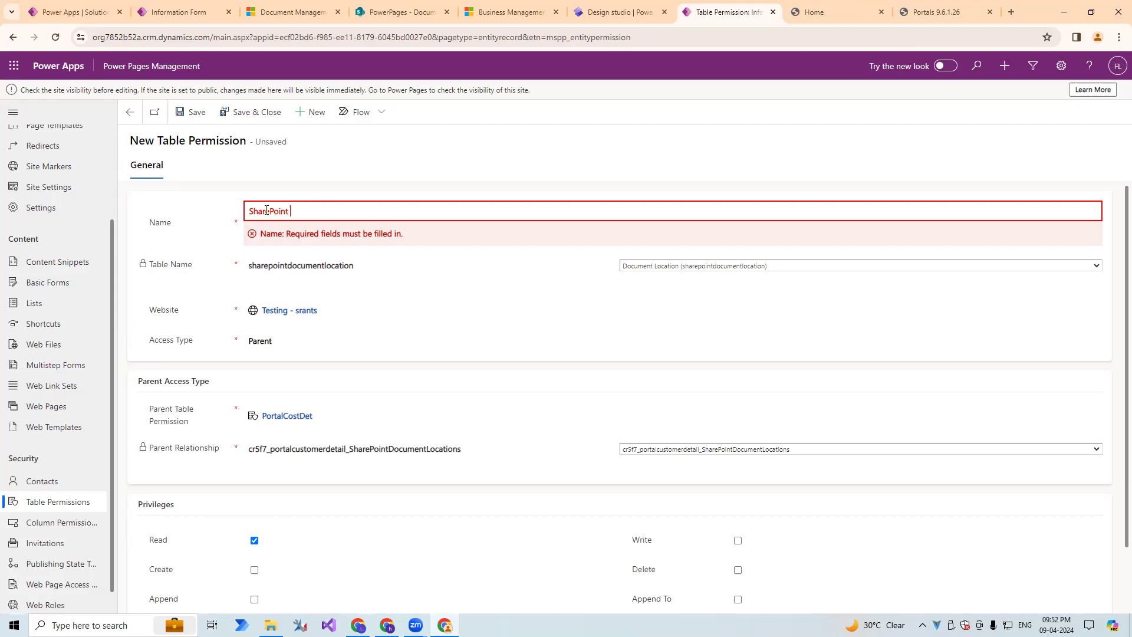
pyautogui.write('entr')
pyautogui.press('BackSpace')
pyautogui.press('BackSpace')
pyautogui.write('Location')
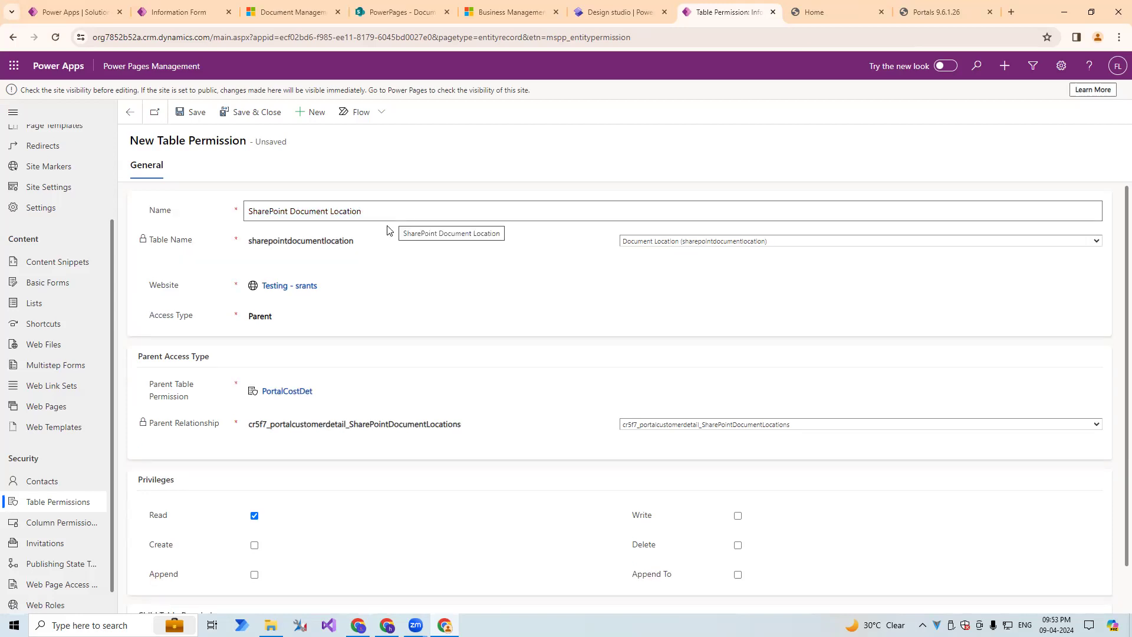
# Grant the new permission the Create, Append, Append To, Delete and Write privileges, and save and close it.
pyautogui.click(389, 230)
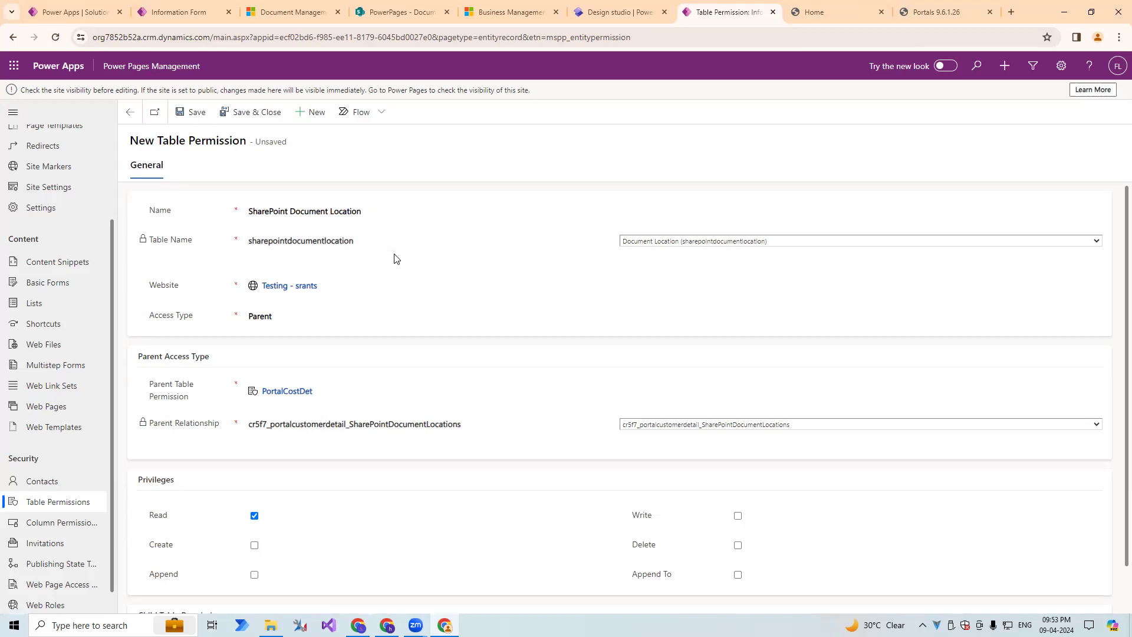
pyautogui.scroll(-1, 172, 432)
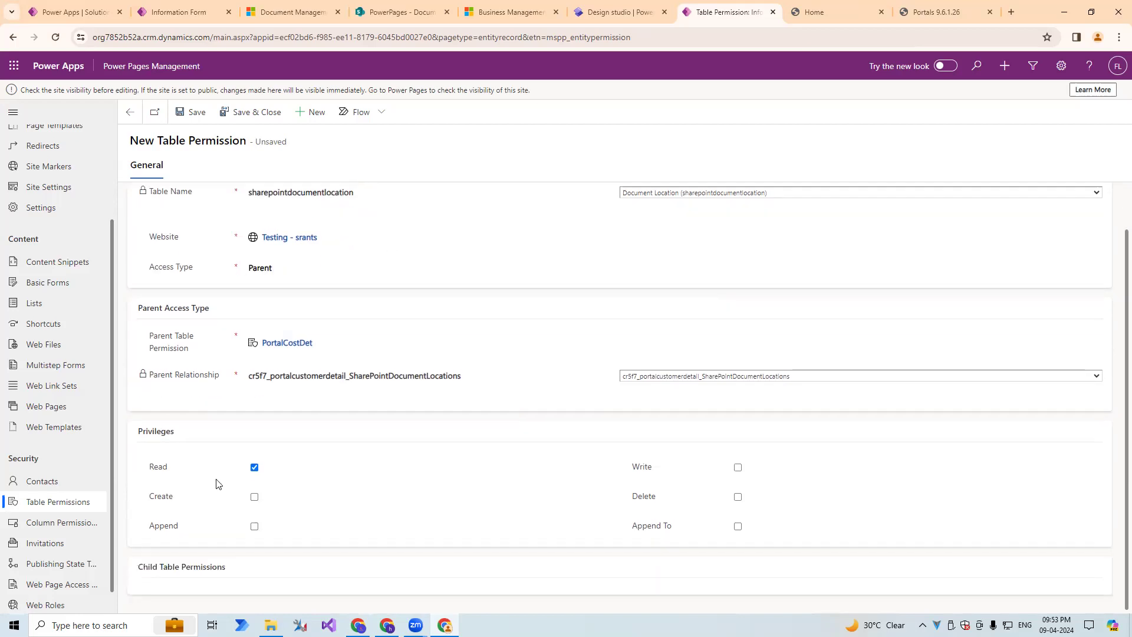
pyautogui.click(255, 497)
pyautogui.click(256, 526)
pyautogui.click(737, 526)
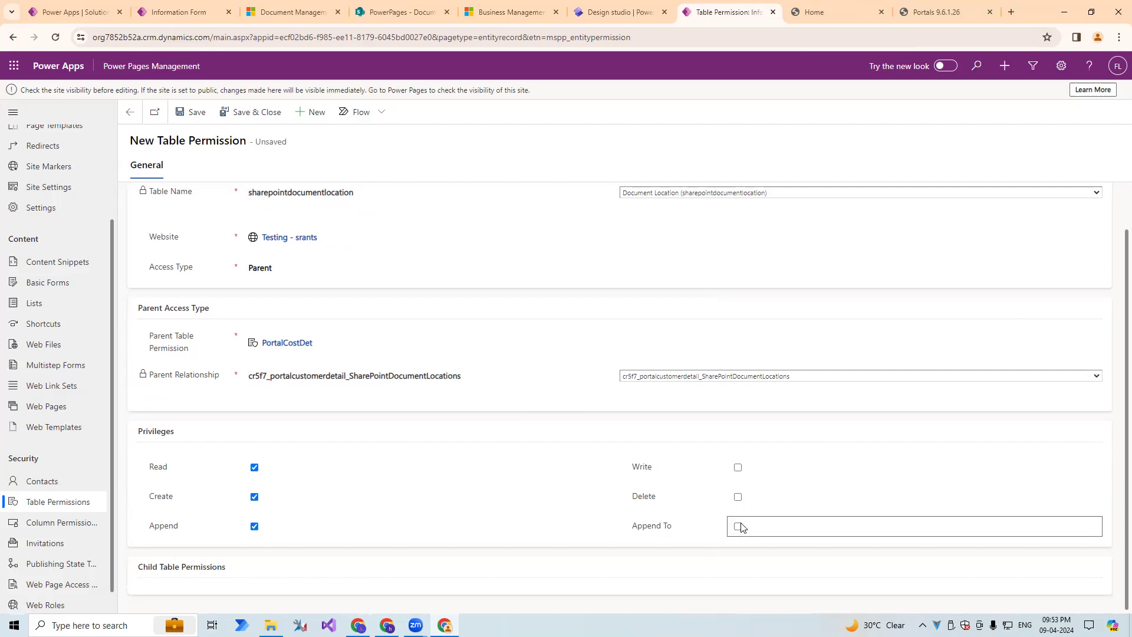
pyautogui.click(738, 496)
pyautogui.click(738, 467)
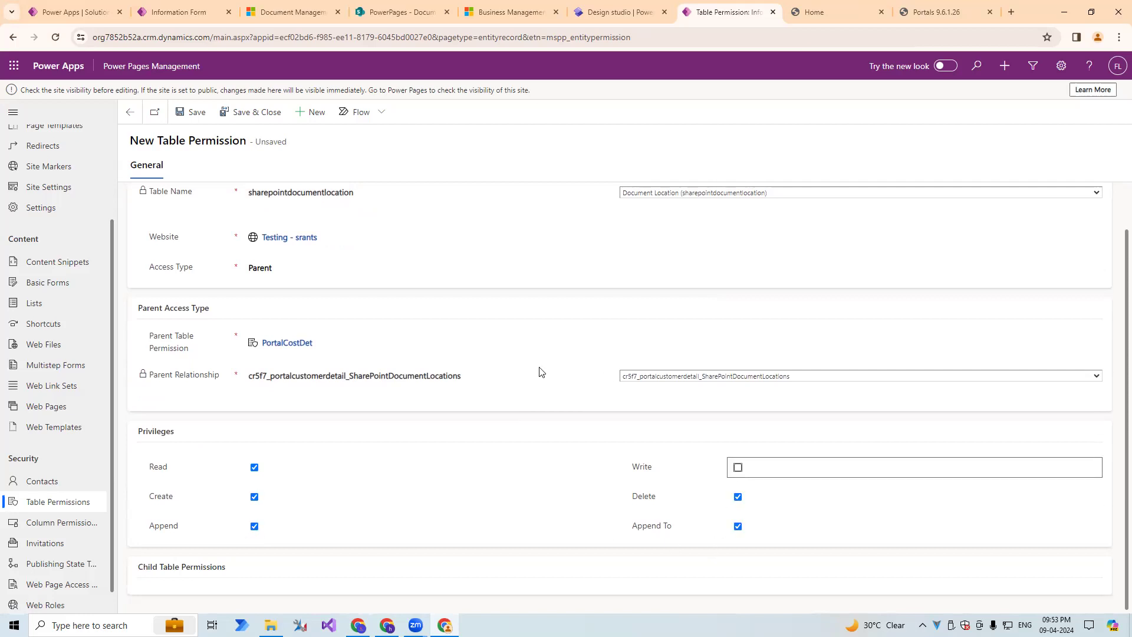
pyautogui.click(225, 116)
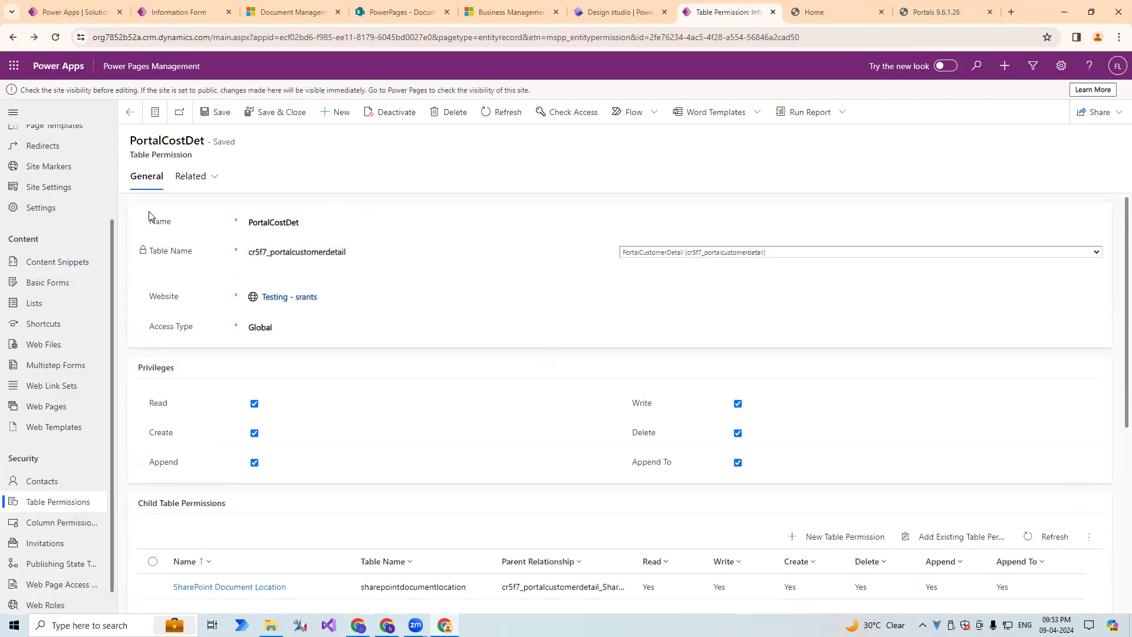
# Review the child table permissions of PortalCostDet and compare them with the form's document subgrid.
pyautogui.moveTo(130, 160); pyautogui.dragTo(206, 157)
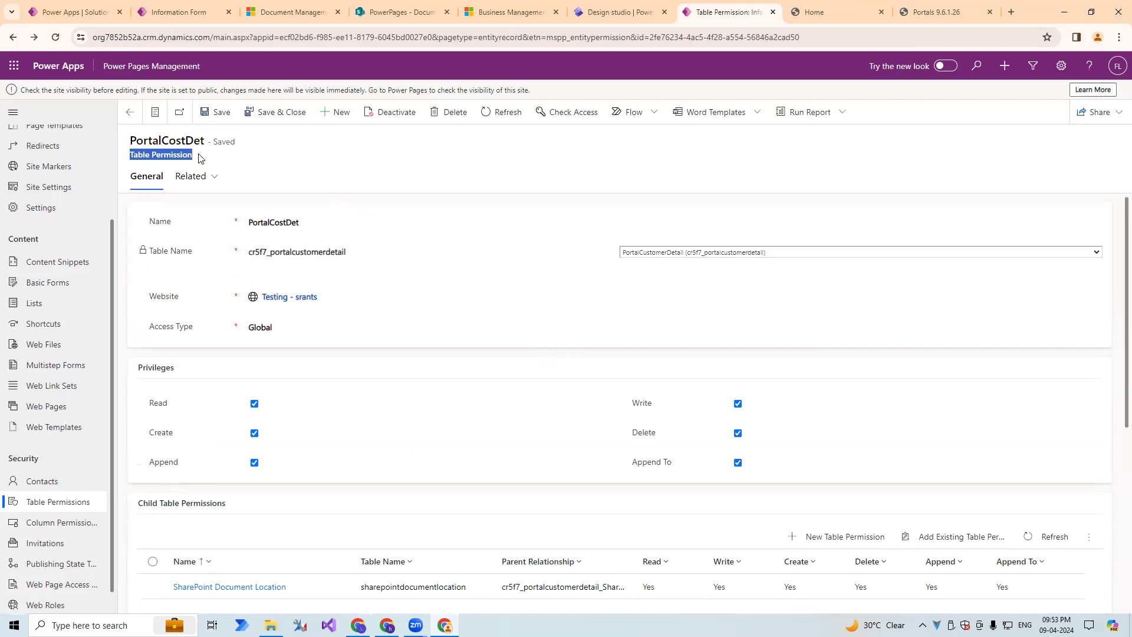
pyautogui.scroll(-3, 431, 436)
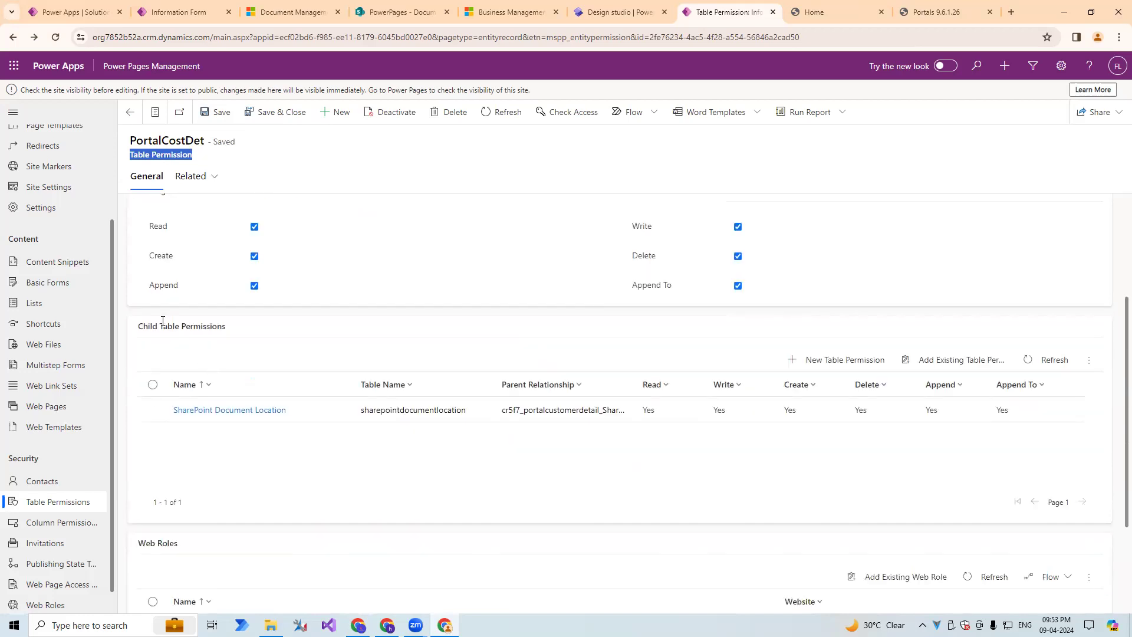
pyautogui.moveTo(137, 335); pyautogui.dragTo(252, 329)
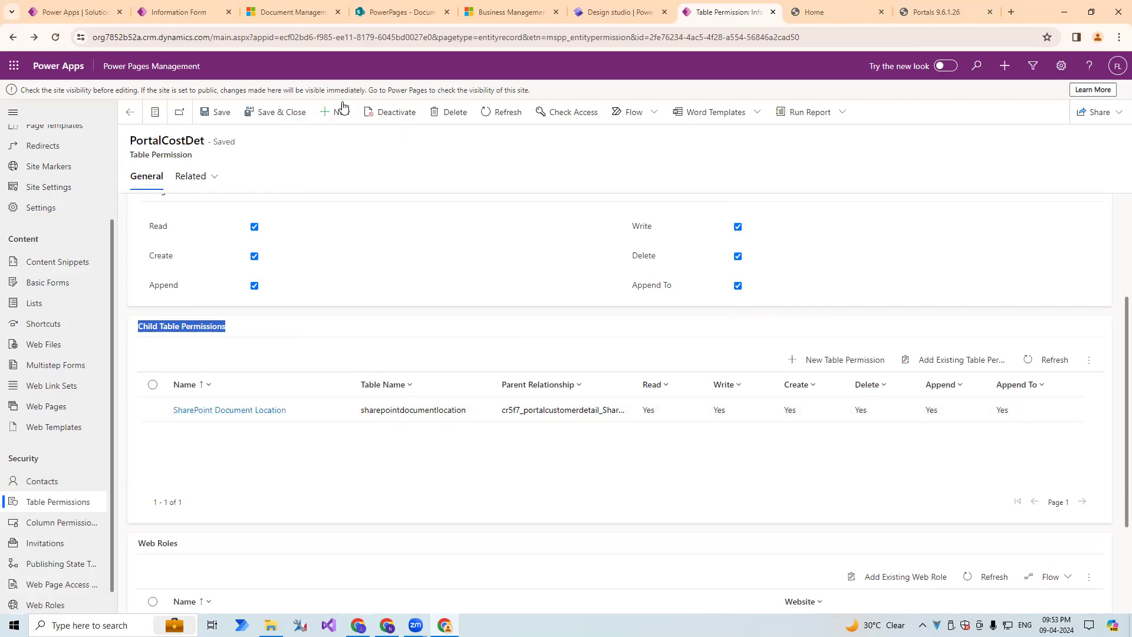
pyautogui.click(178, 11)
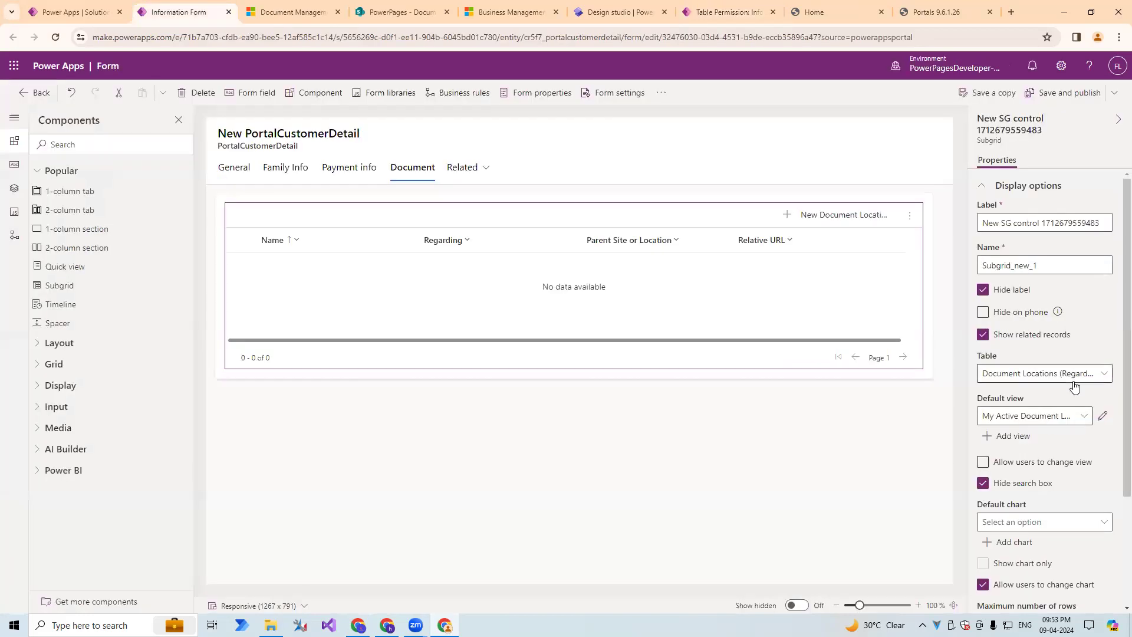
pyautogui.click(727, 11)
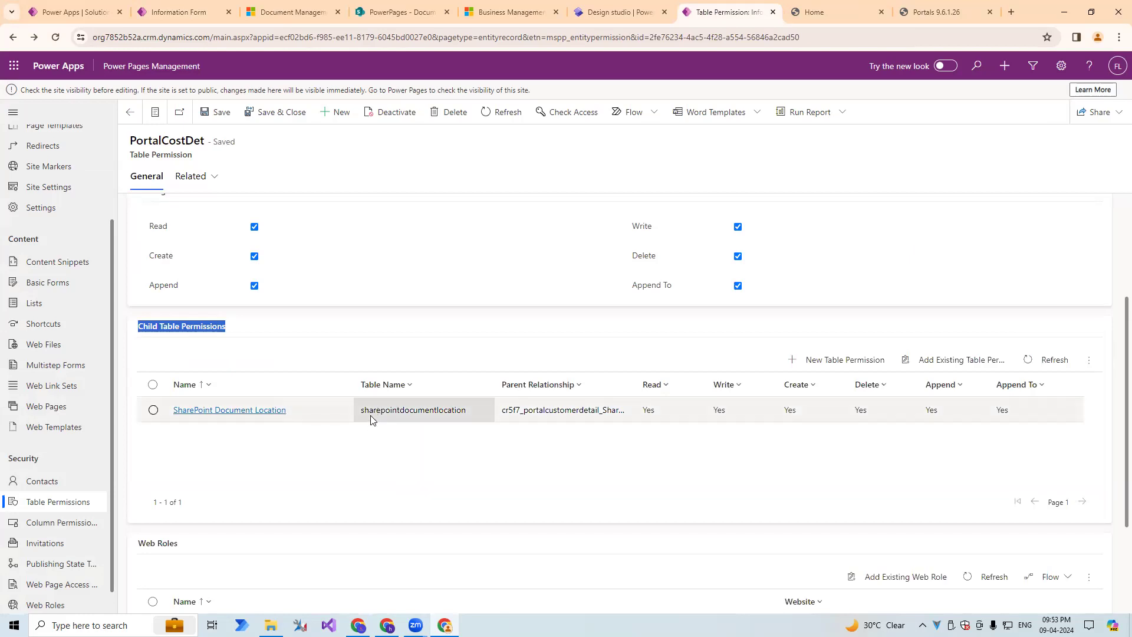
# Open the SharePoint Document Location child permission and review its parent relationship, privileges and child permissions.
pyautogui.click(423, 417)
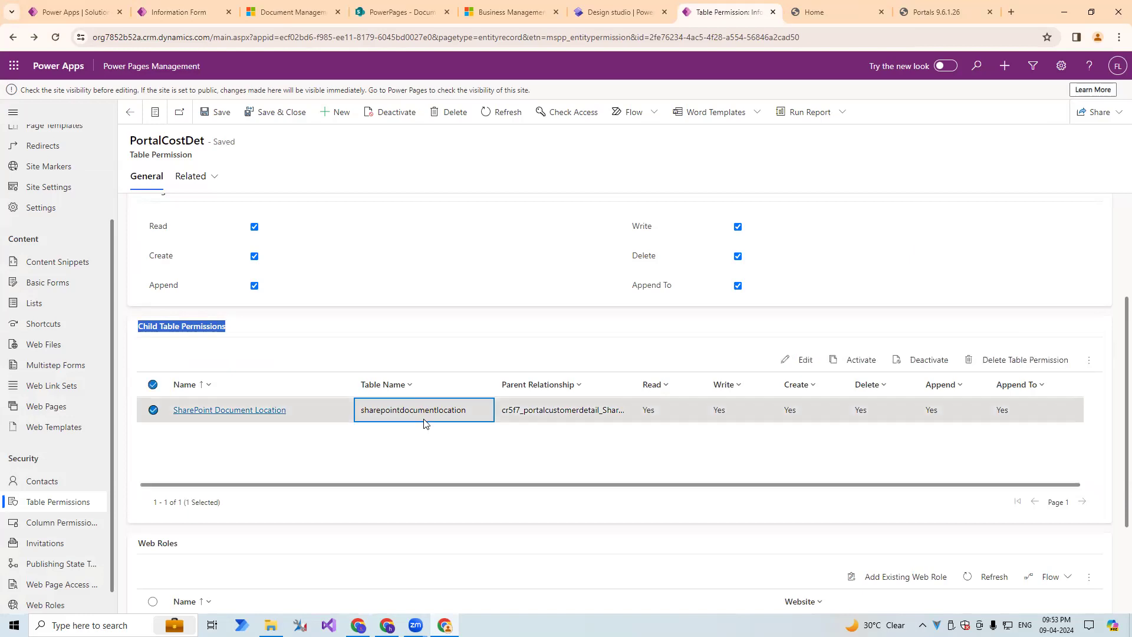
pyautogui.doubleClick(425, 419)
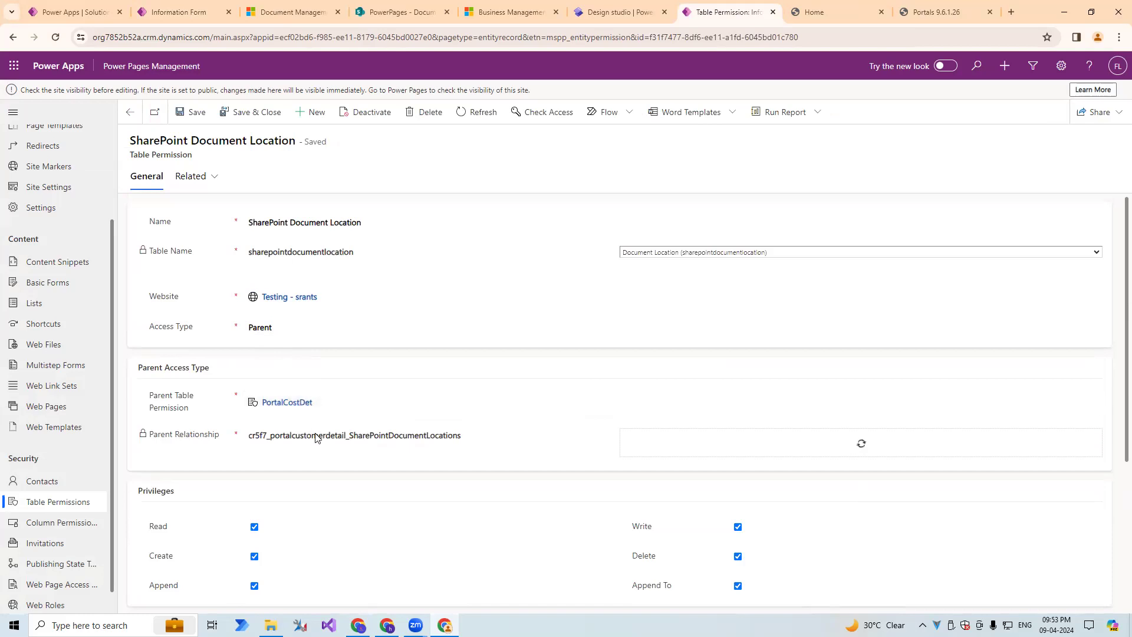
pyautogui.moveTo(253, 435); pyautogui.dragTo(490, 434)
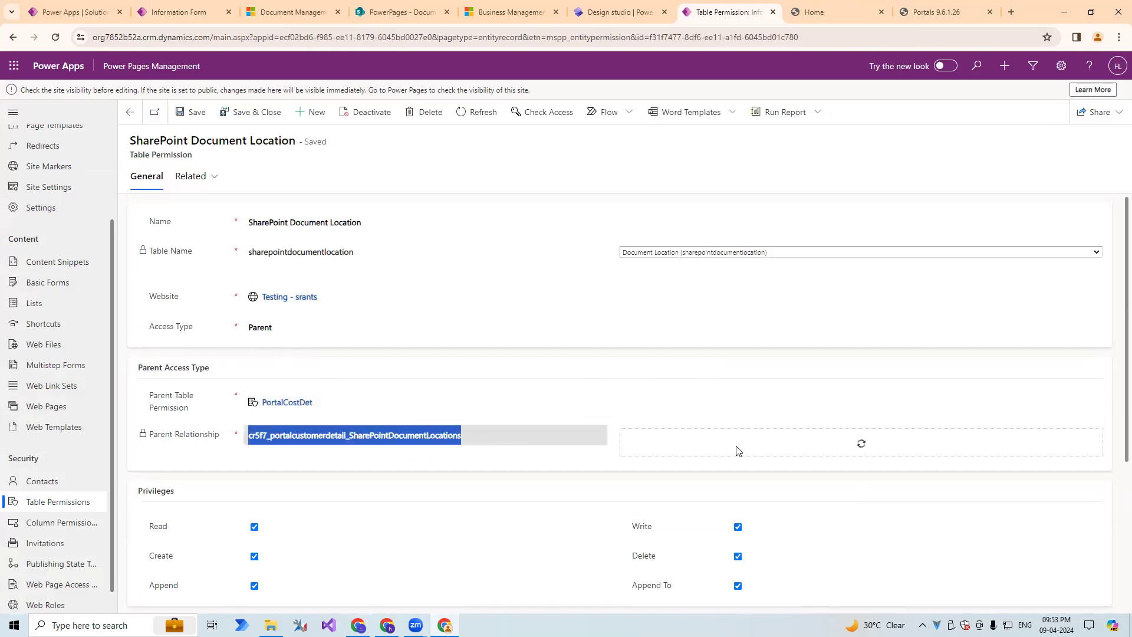
pyautogui.scroll(-3, 752, 440)
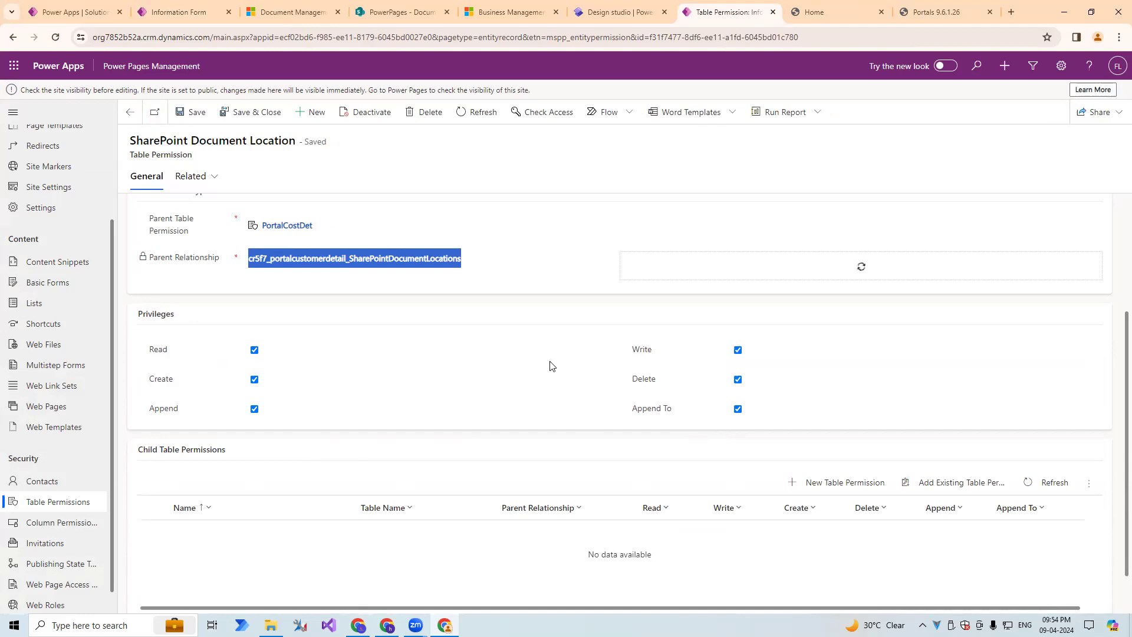
pyautogui.scroll(-1, 190, 384)
pyautogui.scroll(4, 190, 380)
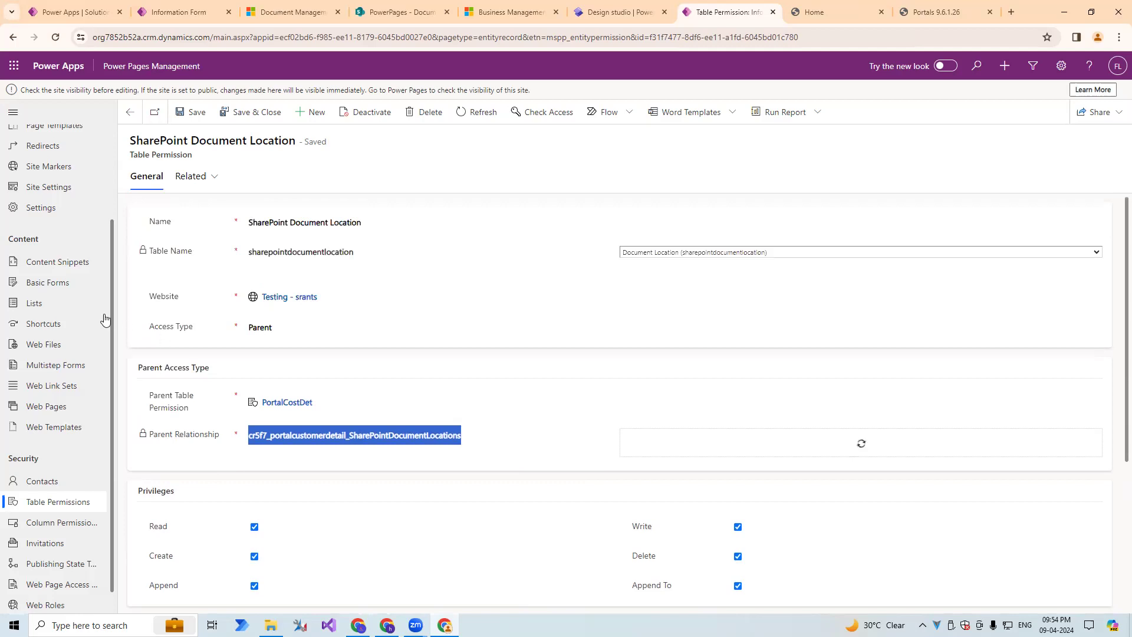
# Open the list of active basic forms and check the Document tab of the PortalCustomerDetail form.
pyautogui.click(61, 289)
pyautogui.click(207, 16)
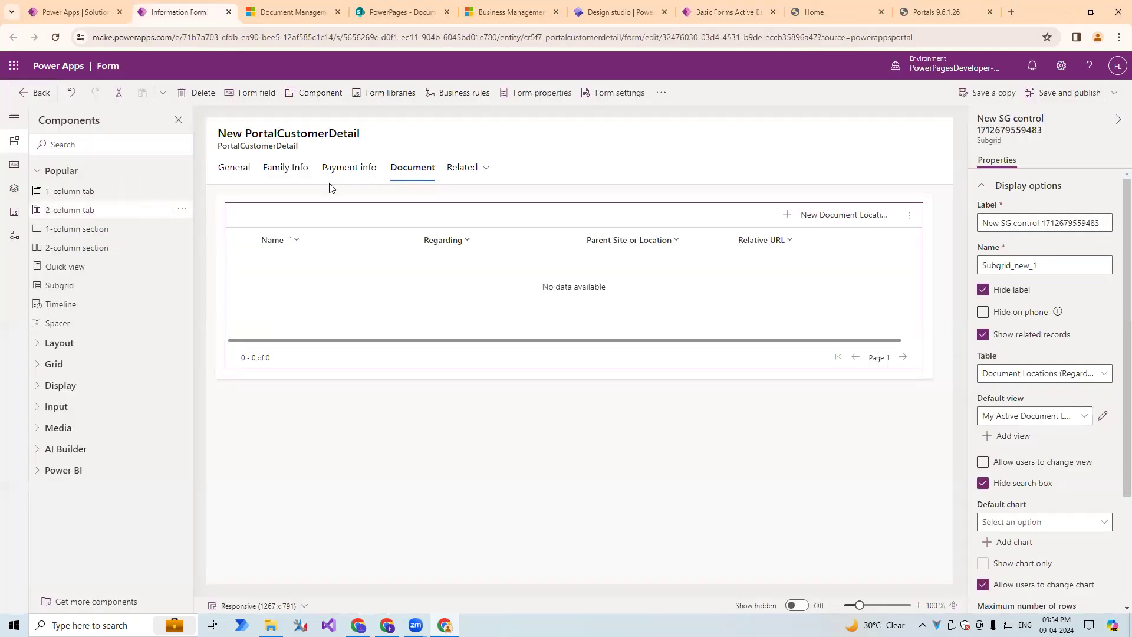
pyautogui.click(710, 13)
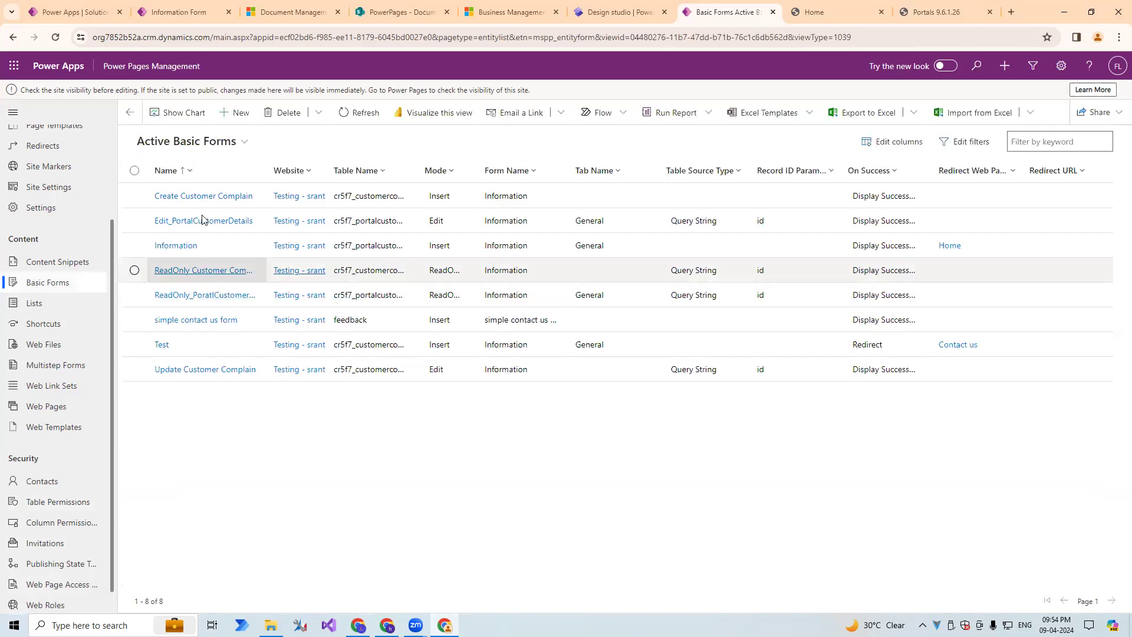
# Open the portal site's Customer Complain page and examine the actions available for the first record.
pyautogui.click(477, 6)
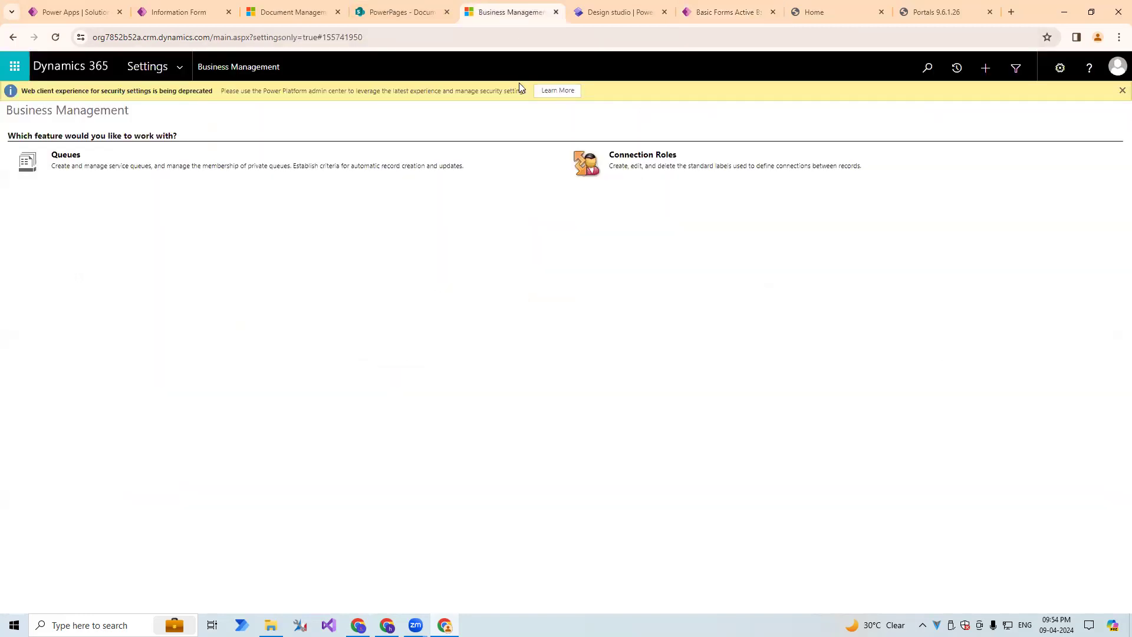
pyautogui.click(826, 12)
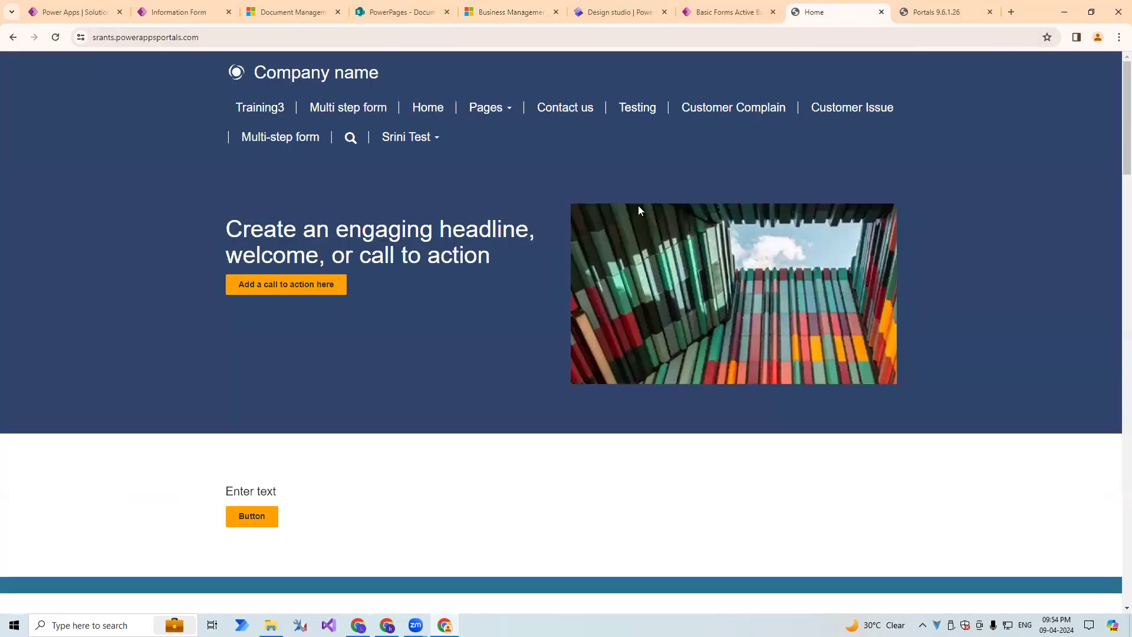
pyautogui.click(692, 121)
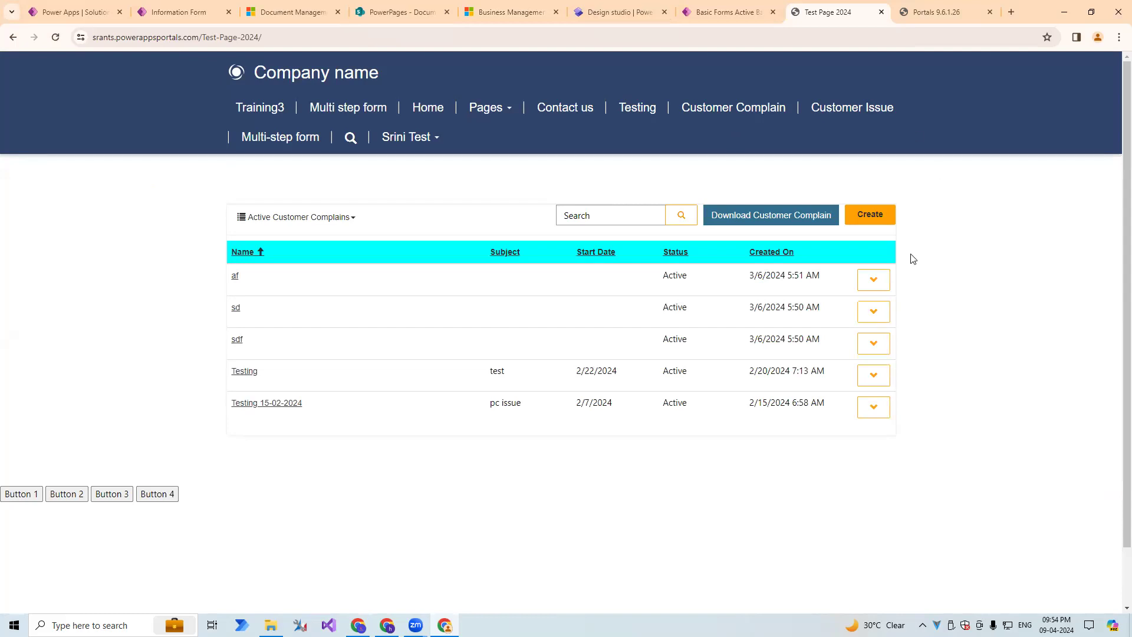
pyautogui.click(874, 281)
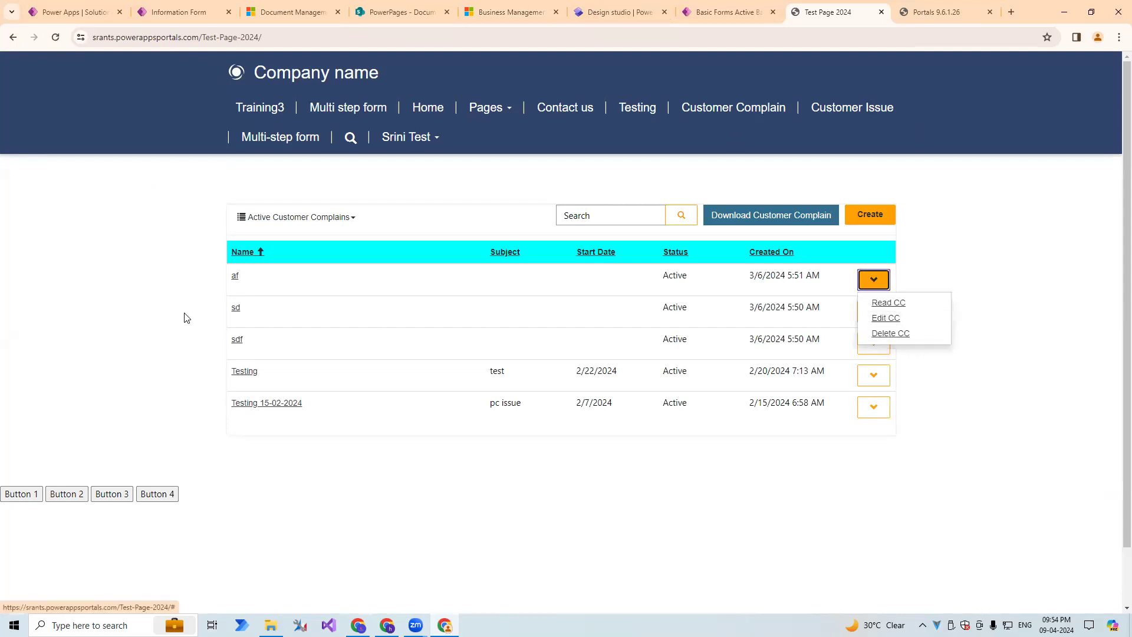
pyautogui.moveTo(247, 281); pyautogui.dragTo(829, 276)
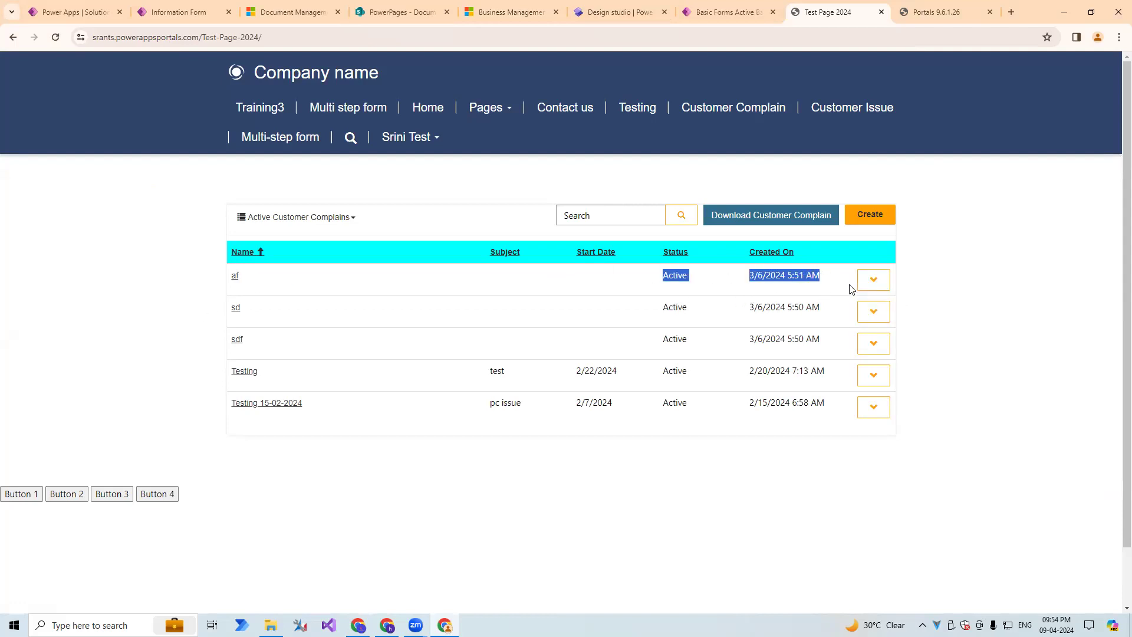
pyautogui.click(873, 280)
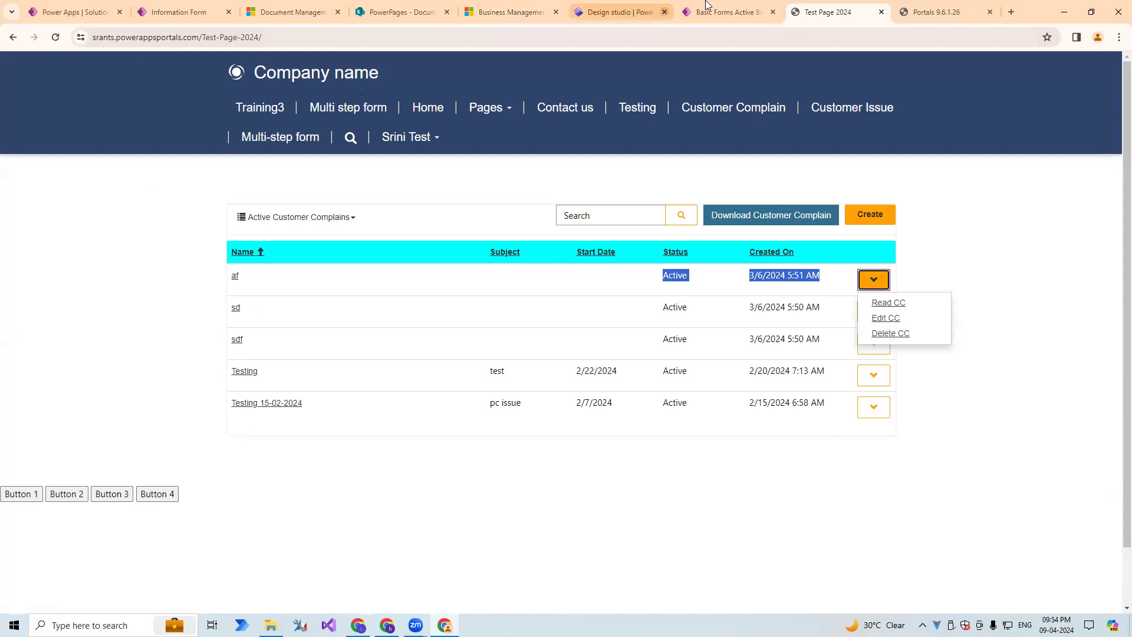
# Create a new basic form named Document of PortalCustomerDetails in Power Pages Management.
pyautogui.click(727, 12)
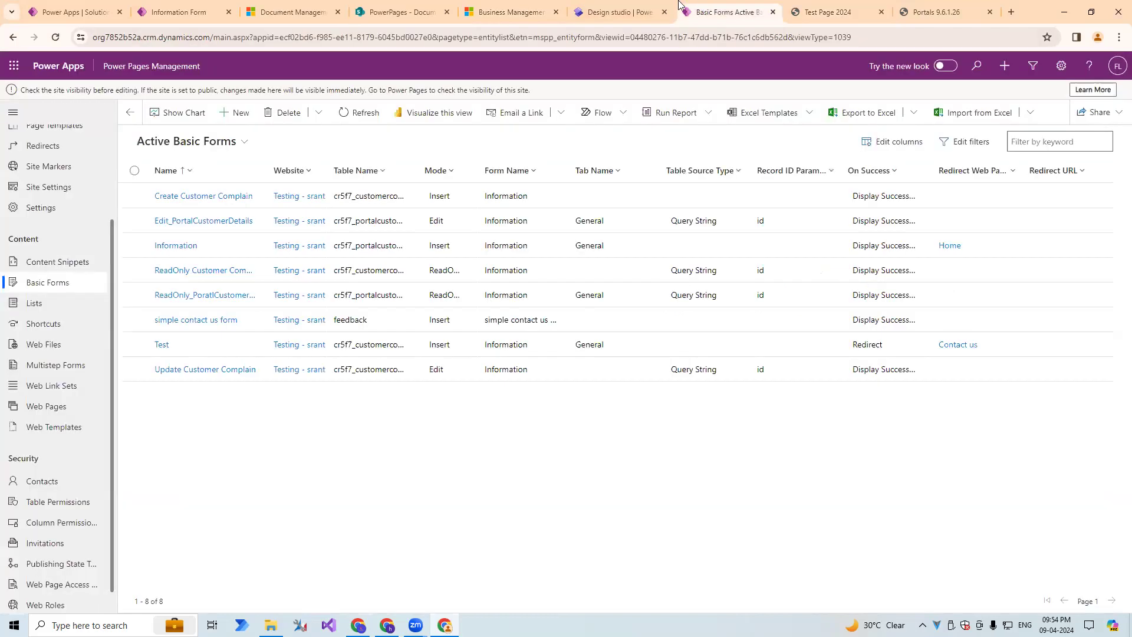
pyautogui.click(235, 112)
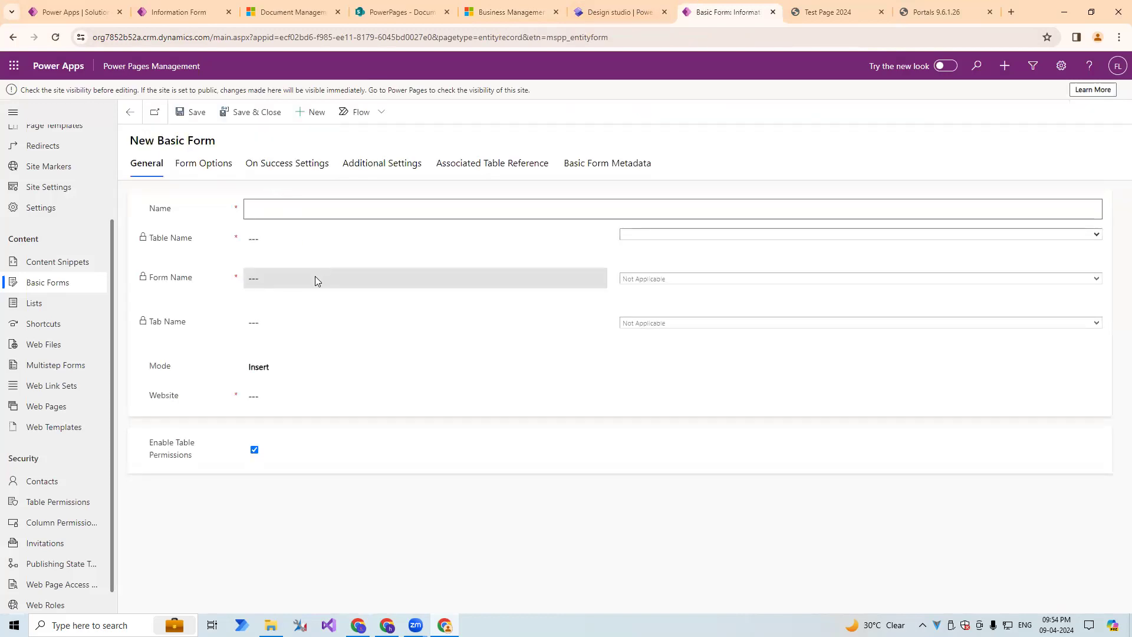
pyautogui.write('Document of PortalCustomerDetails')
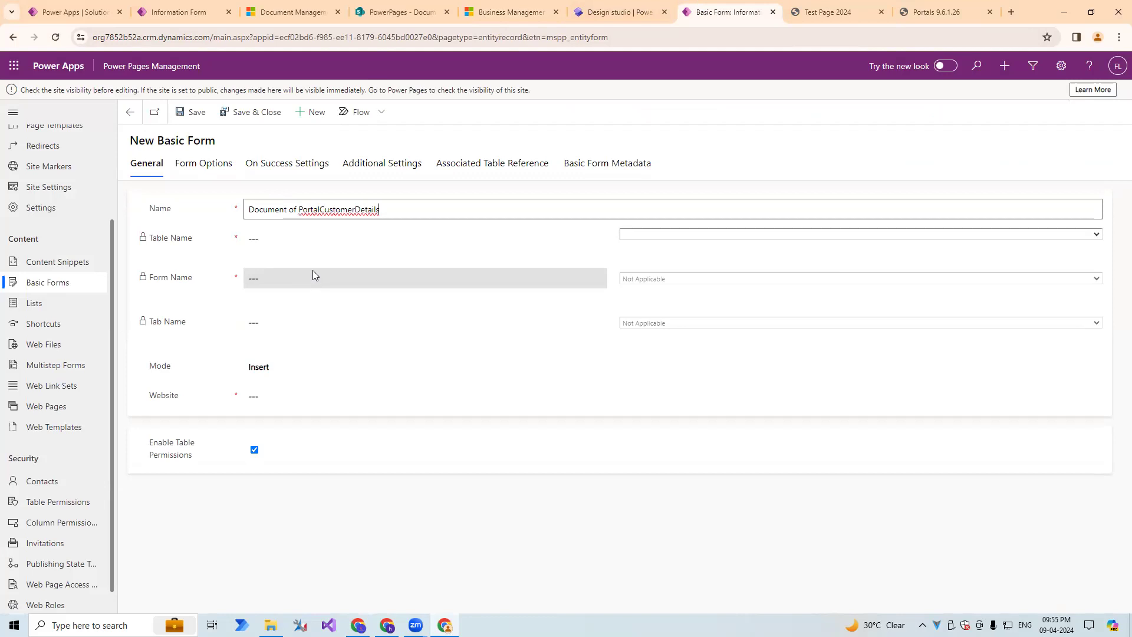
pyautogui.moveTo(383, 210); pyautogui.dragTo(245, 212)
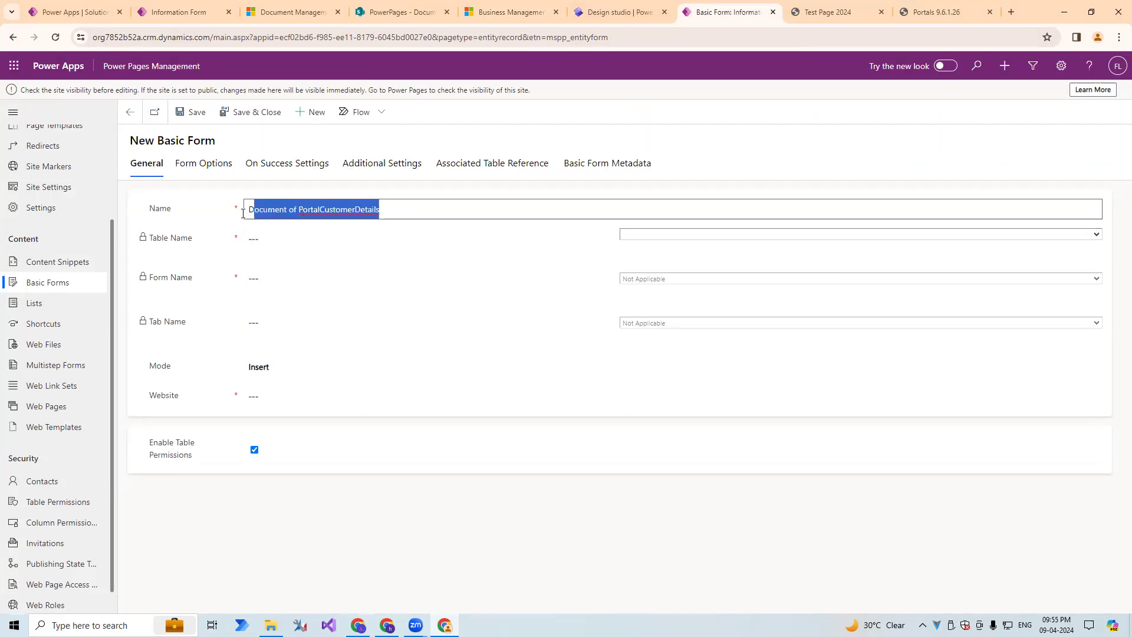
# Set the basic form's table to PortalCustomerDetail (cr5f7_portalcustomerdetail).
pyautogui.click(622, 235)
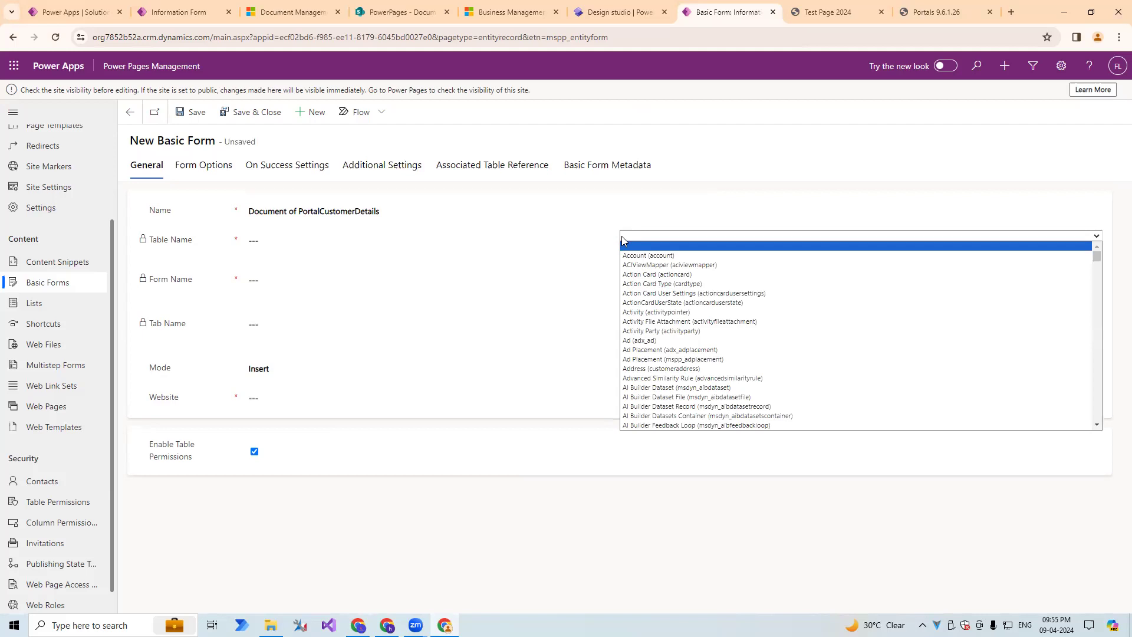
pyautogui.write('pro')
pyautogui.press('Down')
pyautogui.press('Down')
pyautogui.press('Down')
pyautogui.press('Down')
pyautogui.press('Down')
pyautogui.press('Down')
pyautogui.press('Down')
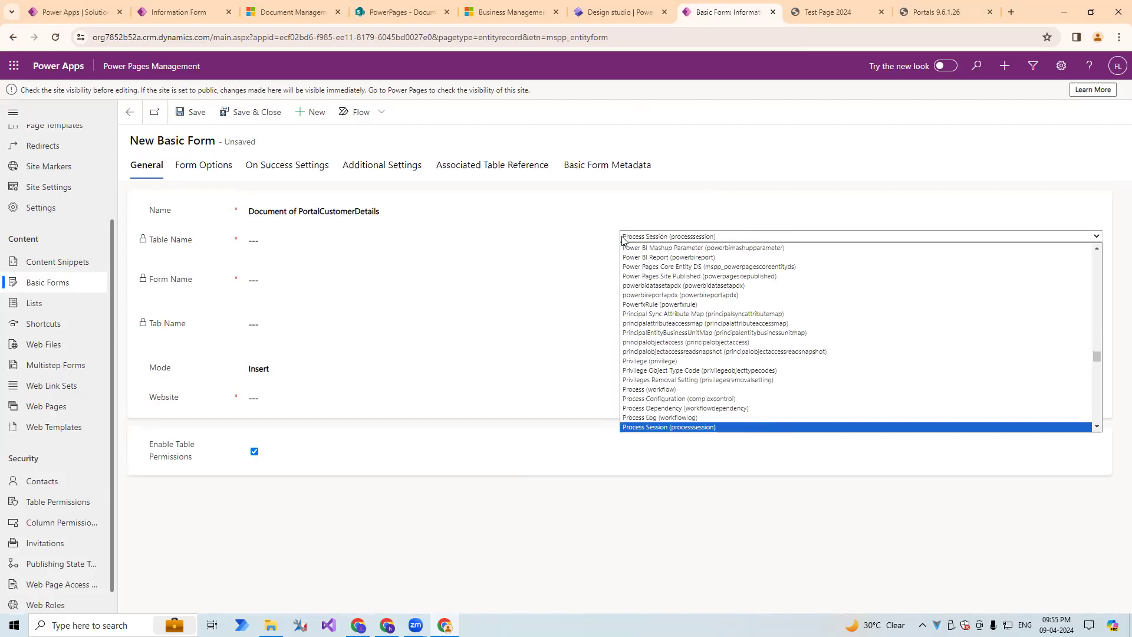
pyautogui.write('portalcomment')
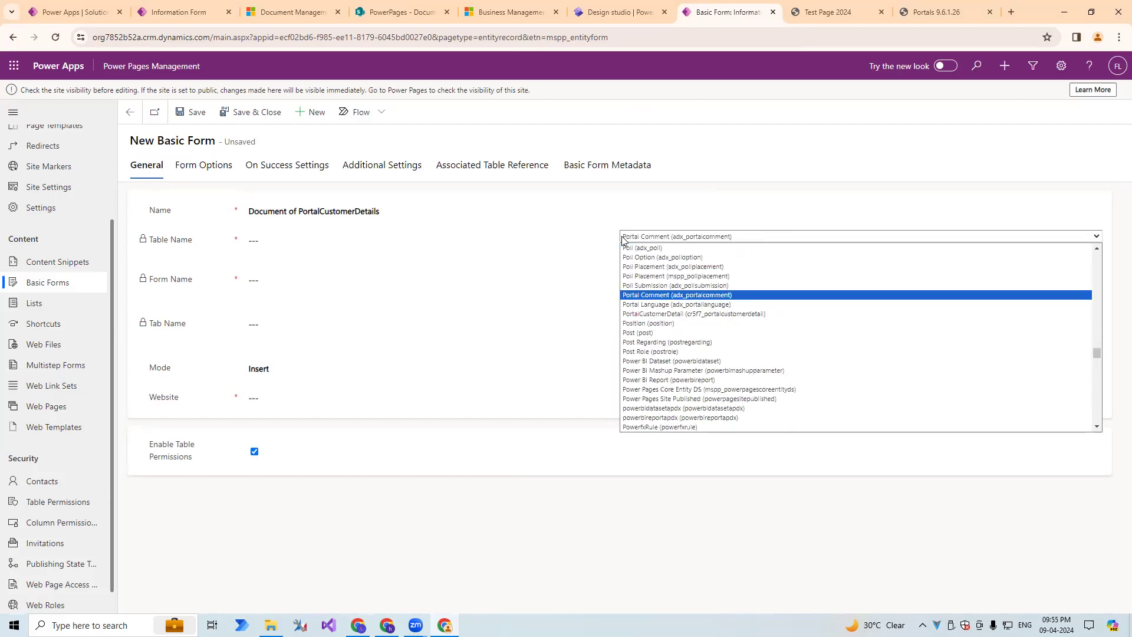
pyautogui.press('Down')
pyautogui.press('Down')
pyautogui.press('Return')
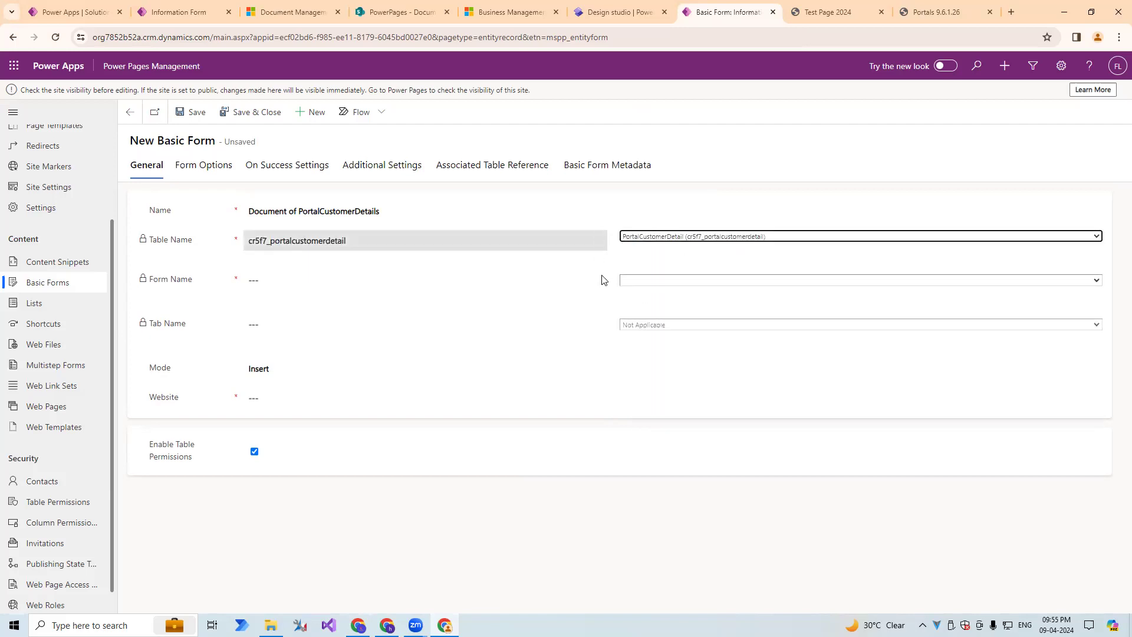
# Choose the Information form and its Document tab for the new basic form.
pyautogui.click(654, 280)
pyautogui.click(652, 295)
pyautogui.click(641, 327)
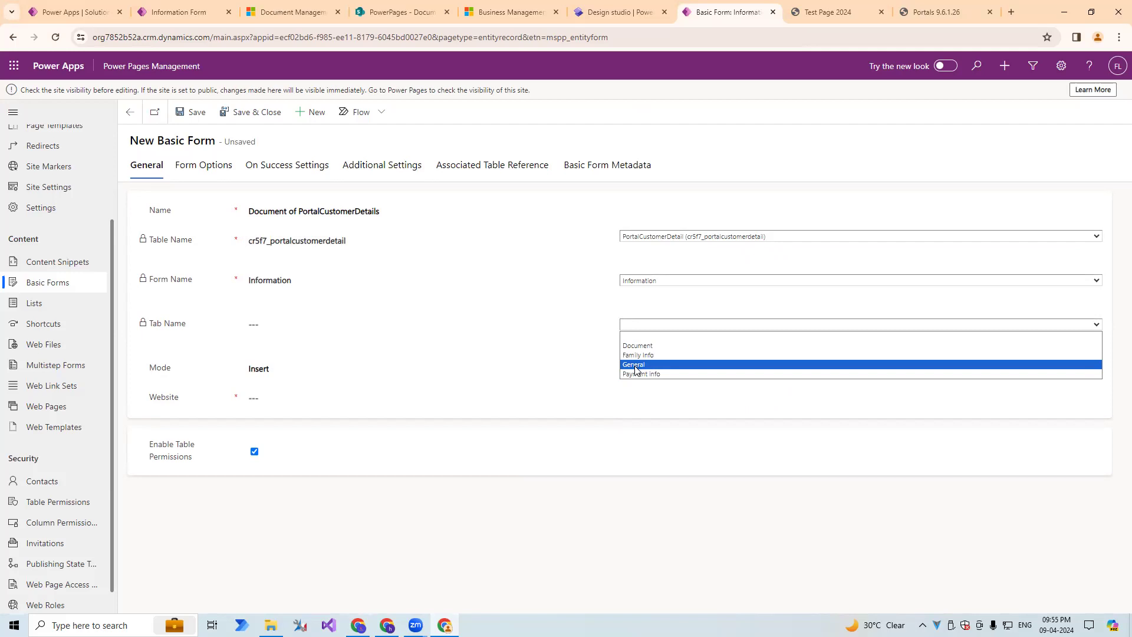
pyautogui.click(638, 354)
pyautogui.click(637, 326)
pyautogui.click(648, 357)
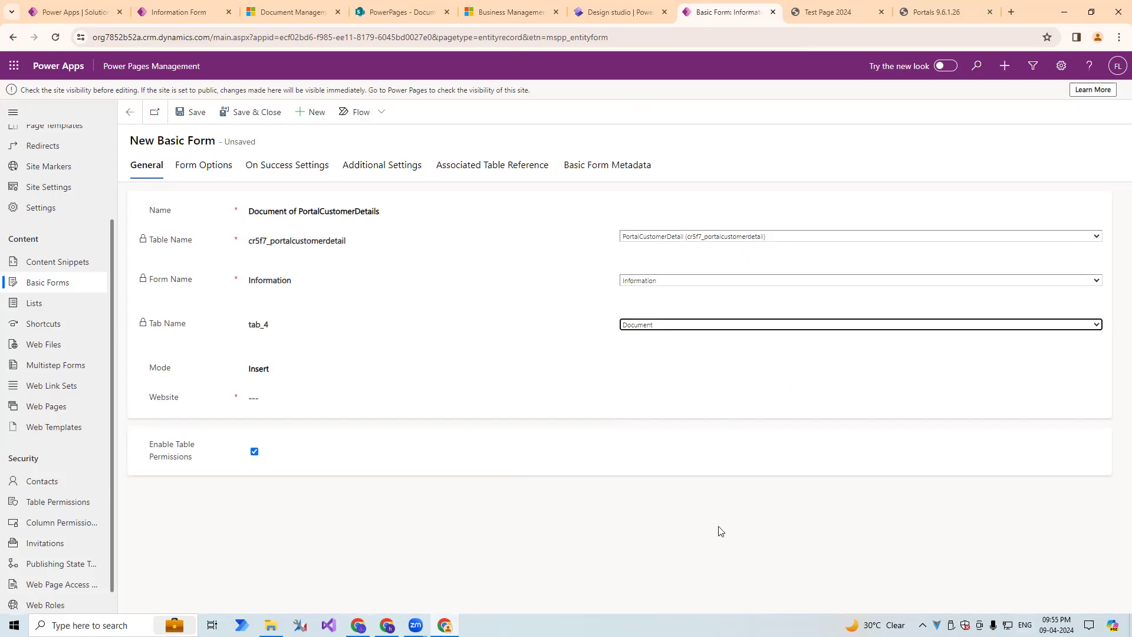
# Set the basic form's mode to Edit, with Query String as the record source type and id as the record ID parameter name.
pyautogui.click(307, 372)
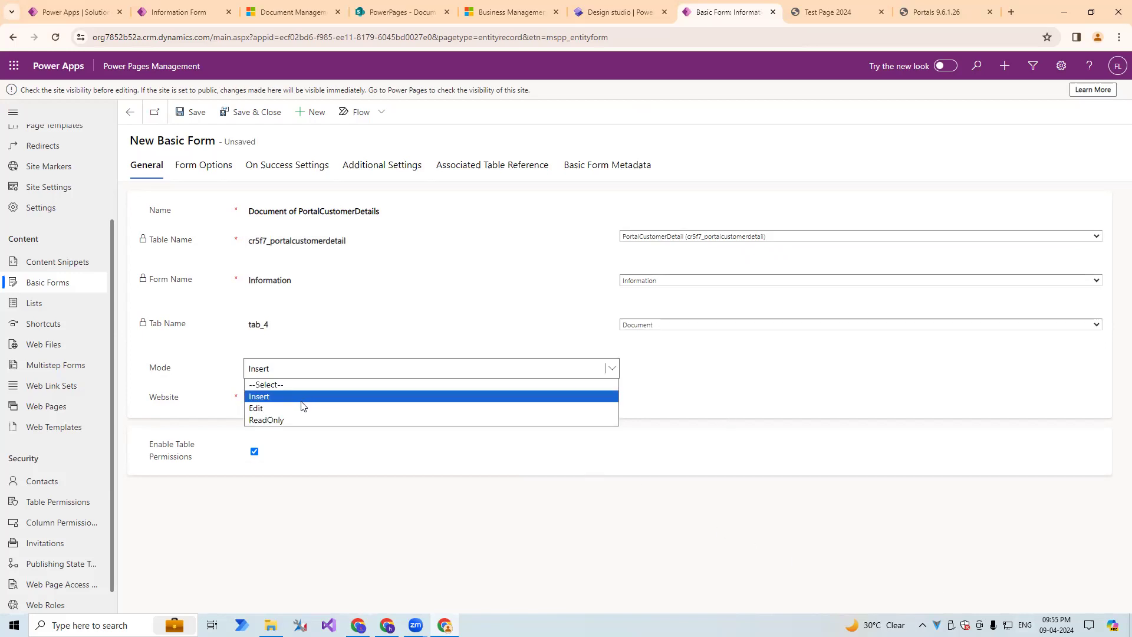
pyautogui.click(302, 398)
pyautogui.click(306, 371)
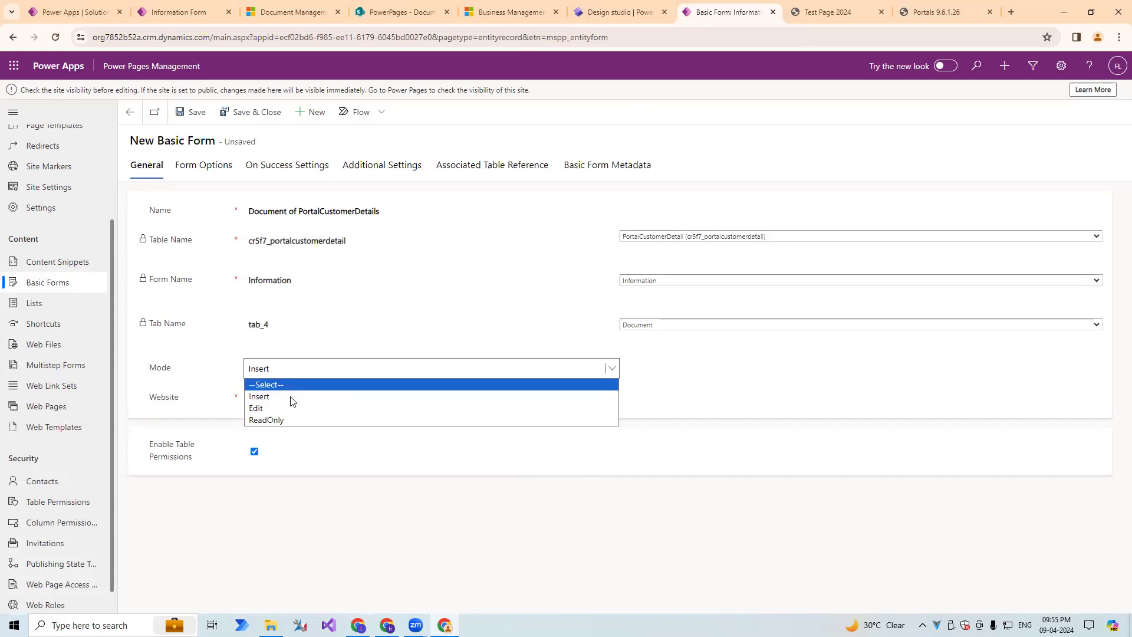
pyautogui.click(289, 407)
pyautogui.click(288, 400)
pyautogui.click(282, 426)
pyautogui.click(770, 408)
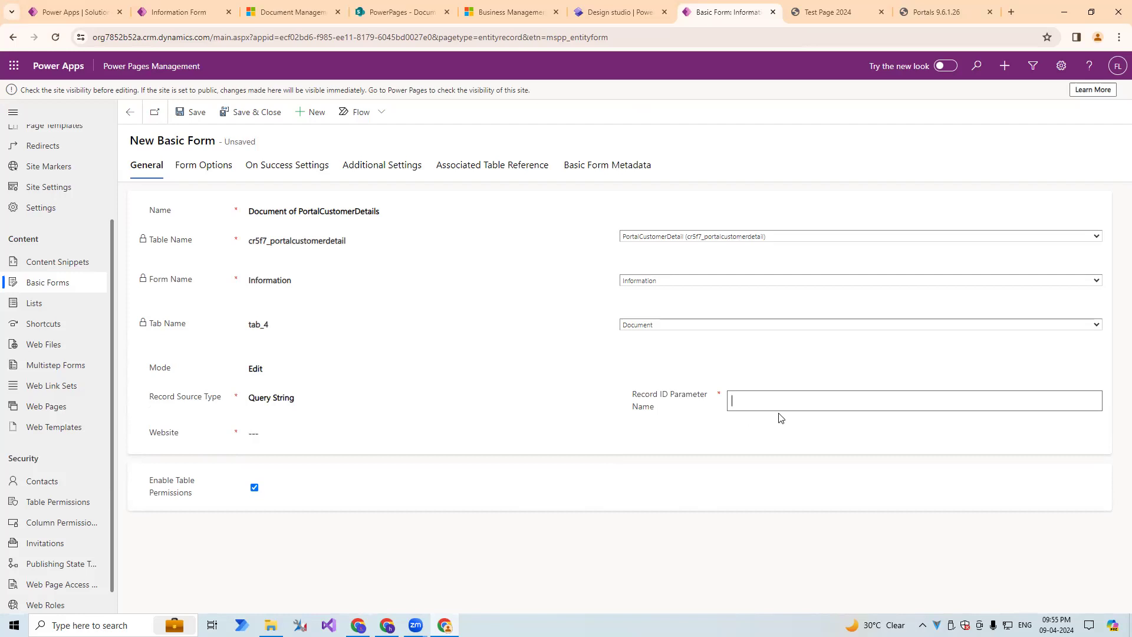
# Assign the Testing - srants website to the basic form and save it.
pyautogui.click(265, 431)
pyautogui.click(266, 431)
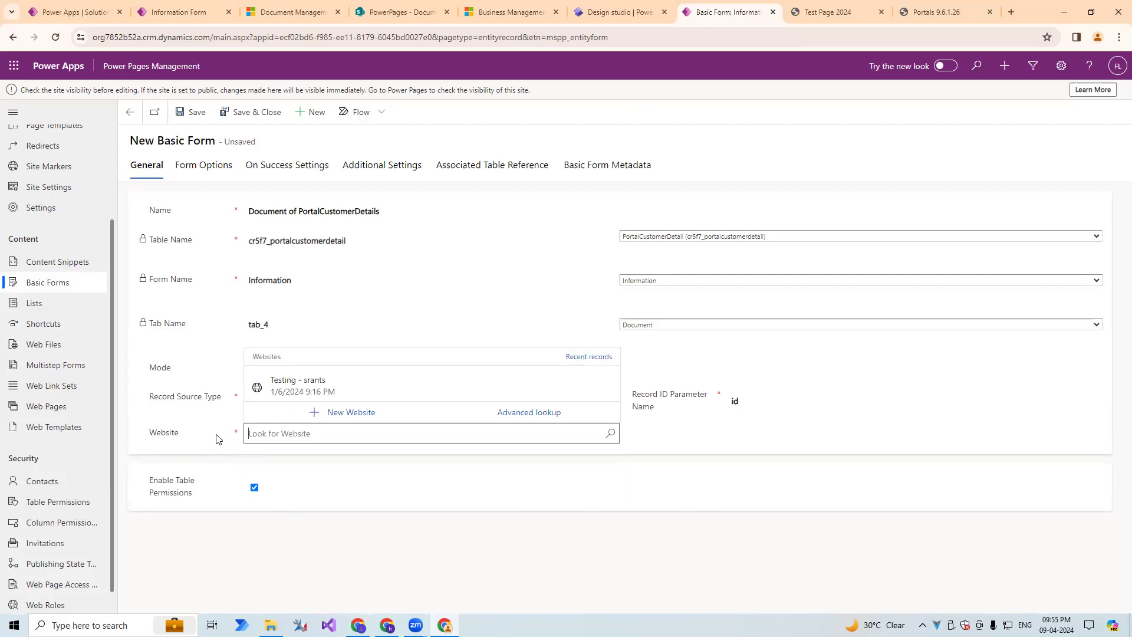
pyautogui.click(260, 382)
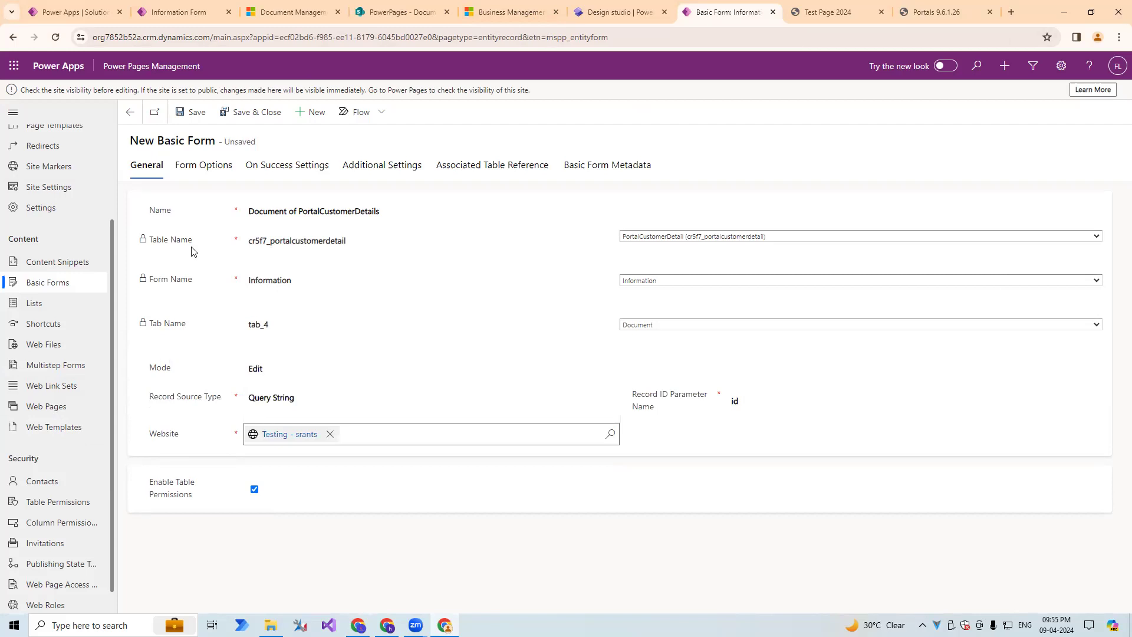
pyautogui.click(196, 115)
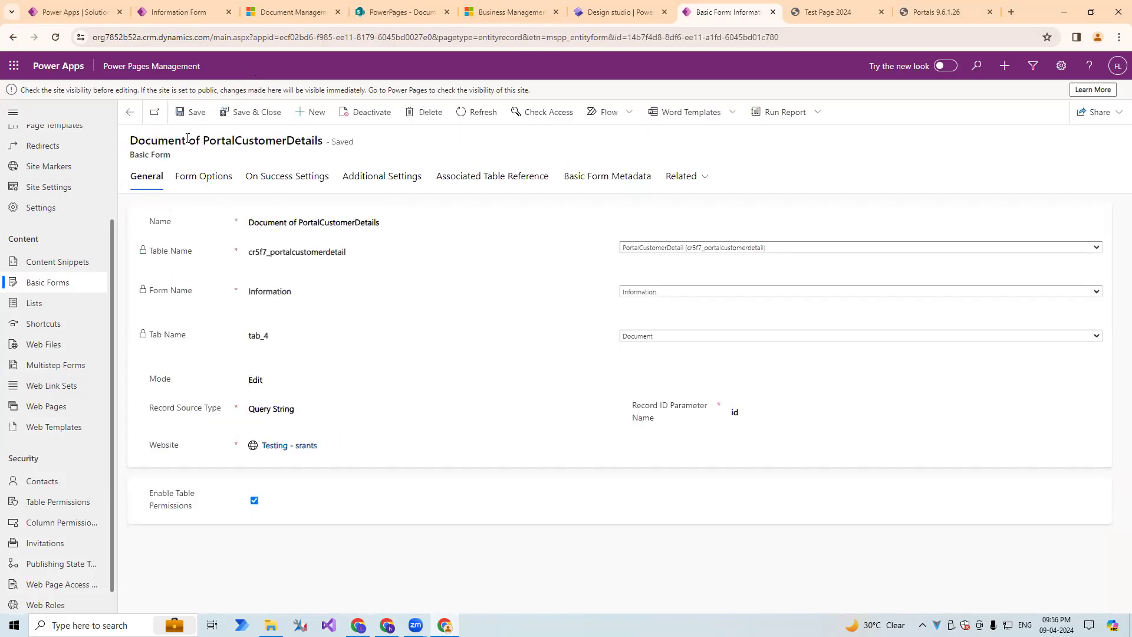
# Check the record actions on the portal's Test Page 2024 and open the Lists in Power Pages Management.
pyautogui.click(283, 222)
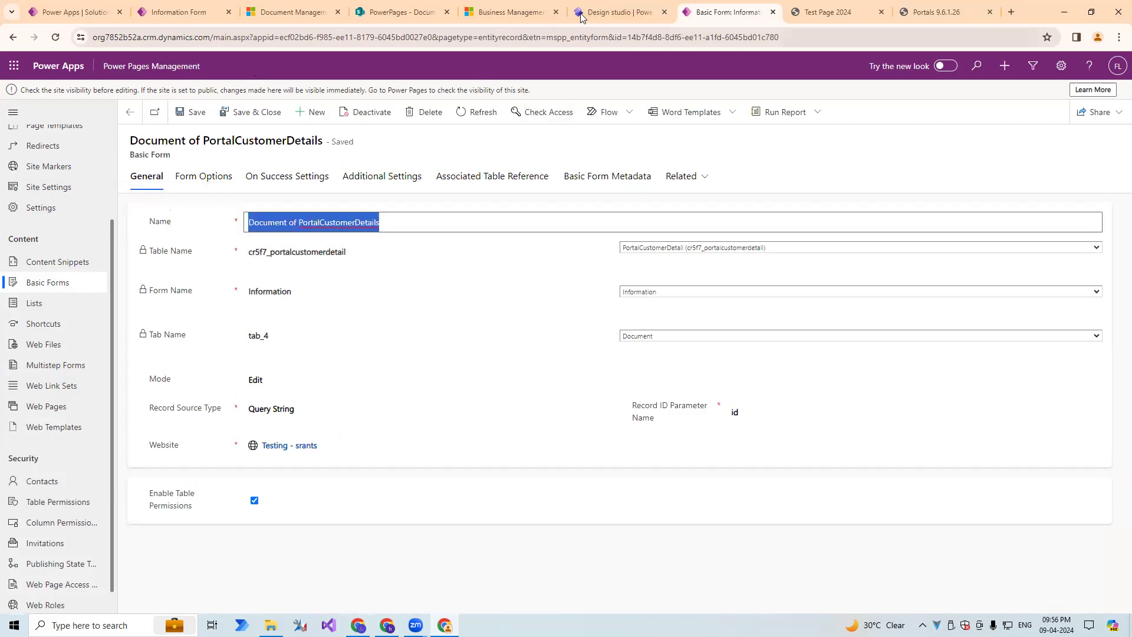
pyautogui.click(616, 12)
pyautogui.click(727, 12)
pyautogui.click(827, 11)
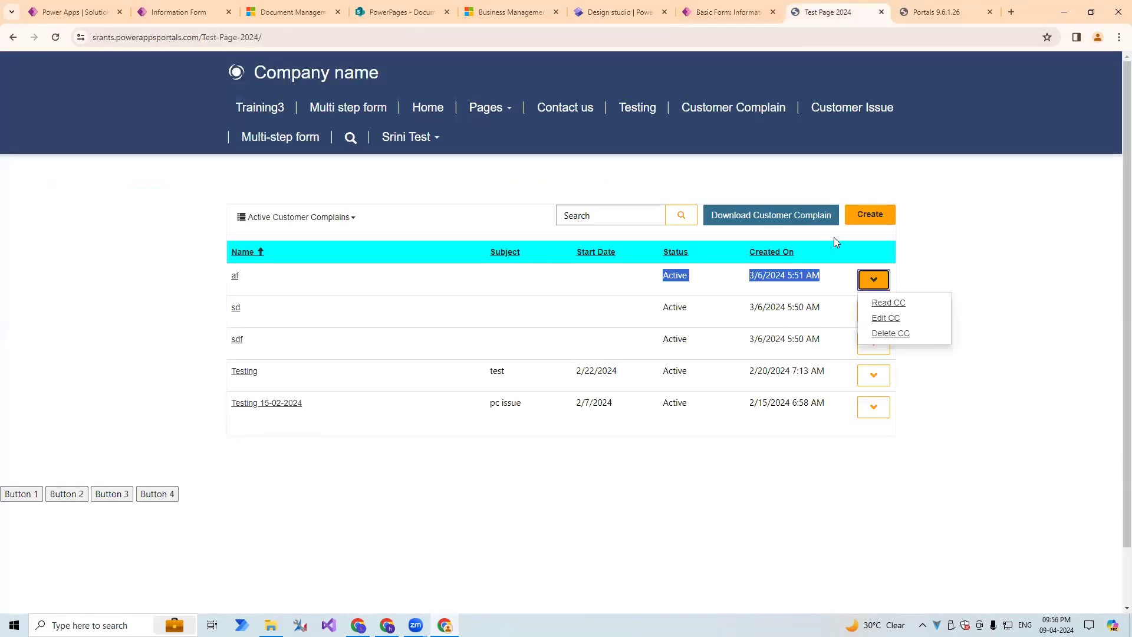
pyautogui.click(700, 12)
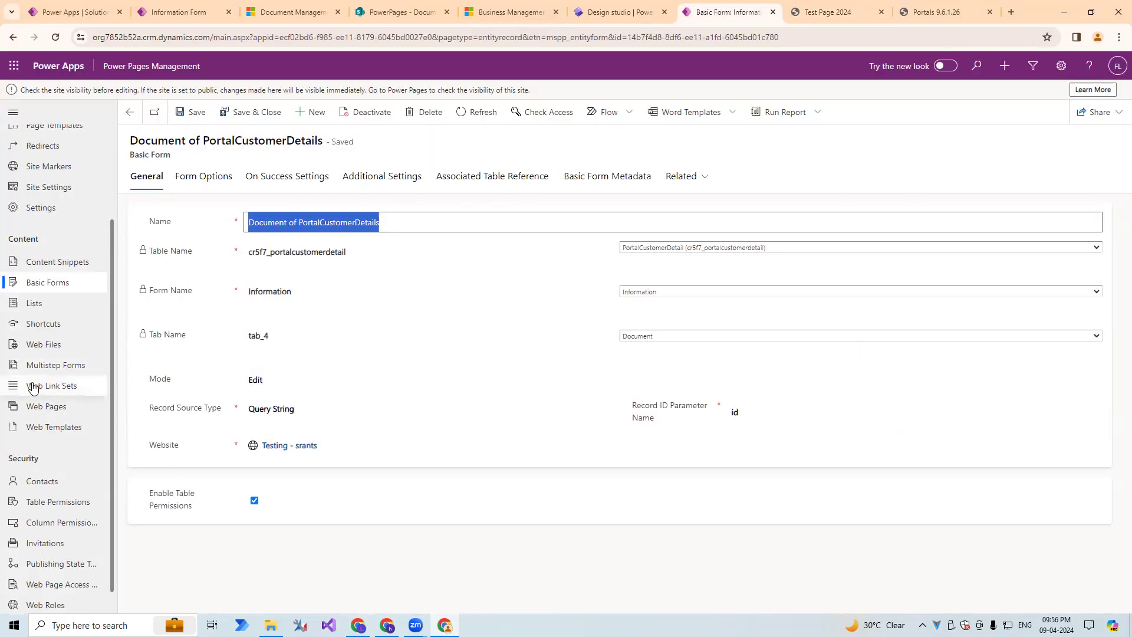
pyautogui.click(45, 303)
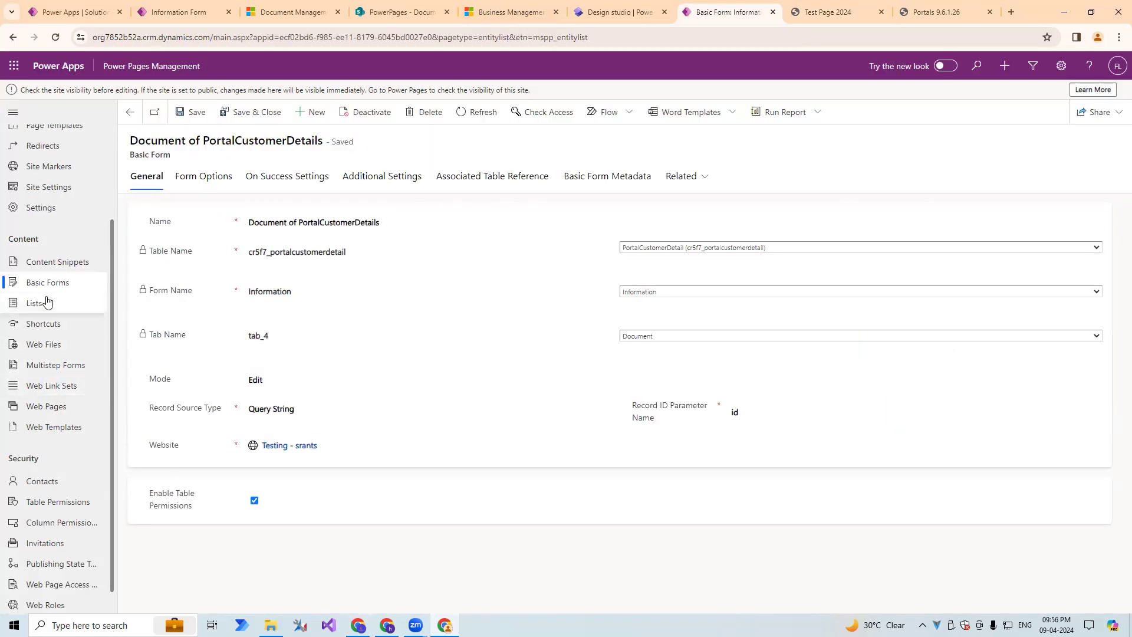
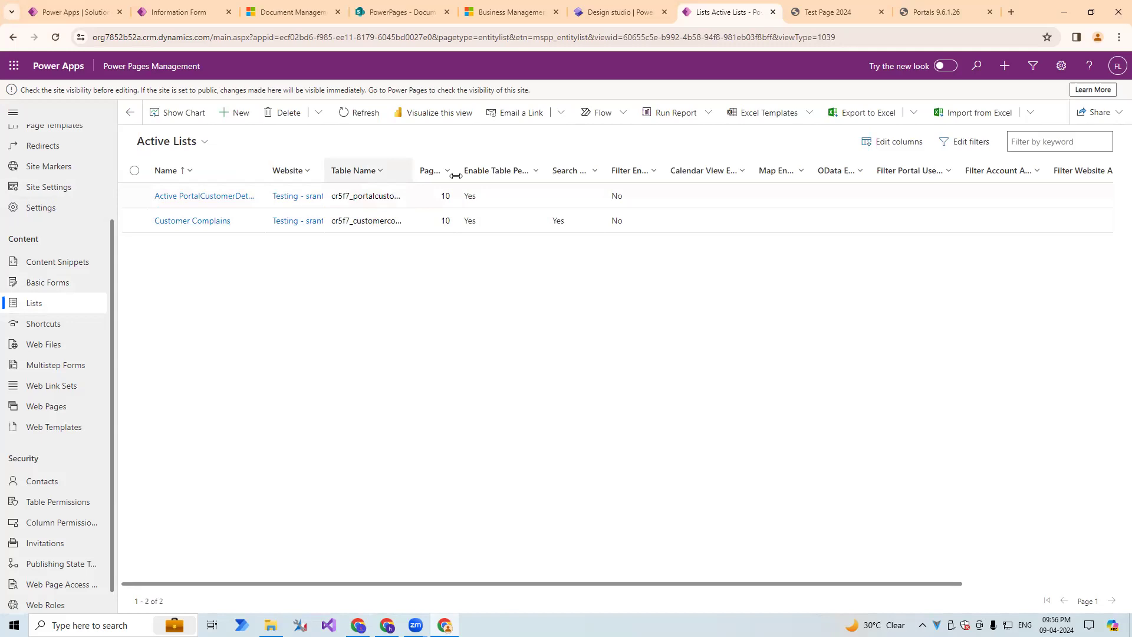
# Open the Active PortalCustomerDetails list record and check which list is shown on the portal's Test Page 2024.
pyautogui.moveTo(456, 176); pyautogui.dragTo(622, 177)
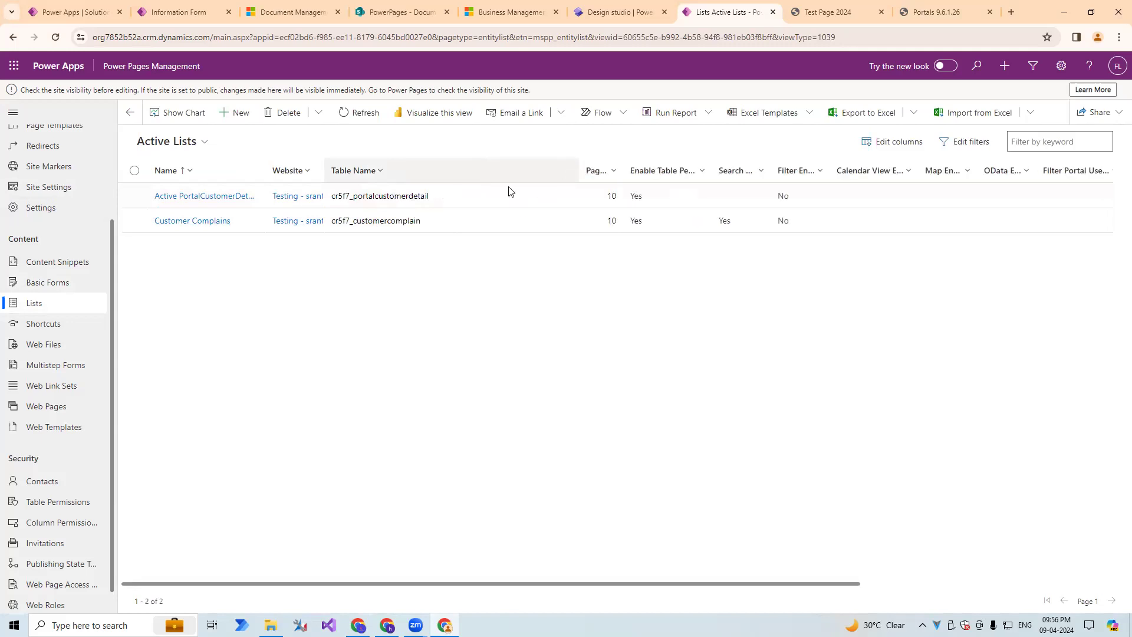
pyautogui.click(259, 202)
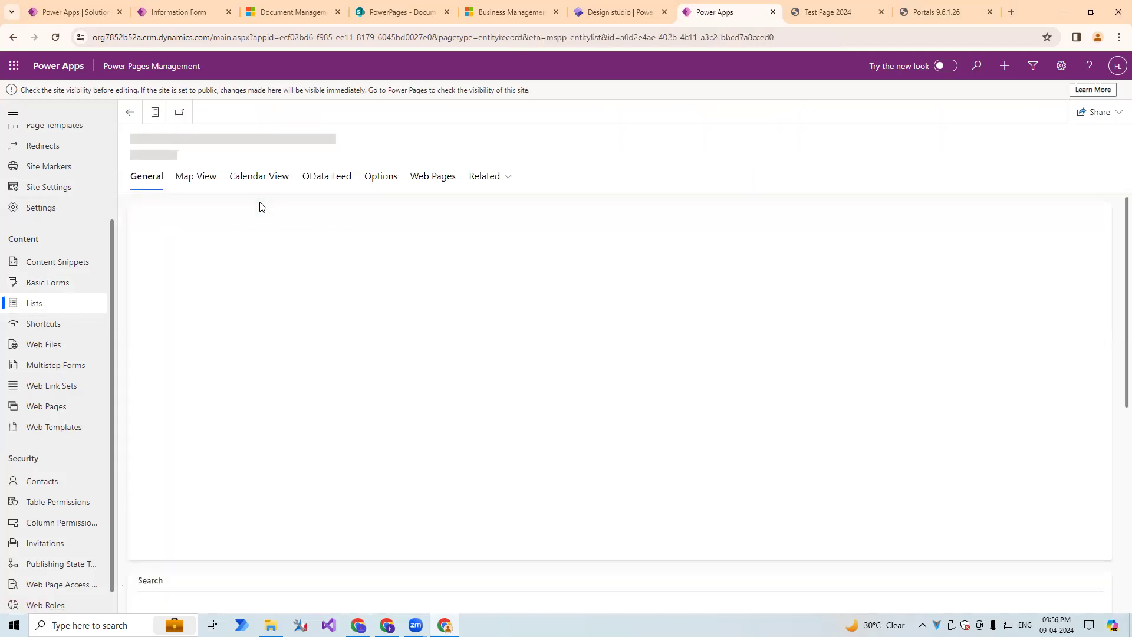
pyautogui.click(630, 9)
pyautogui.click(814, 10)
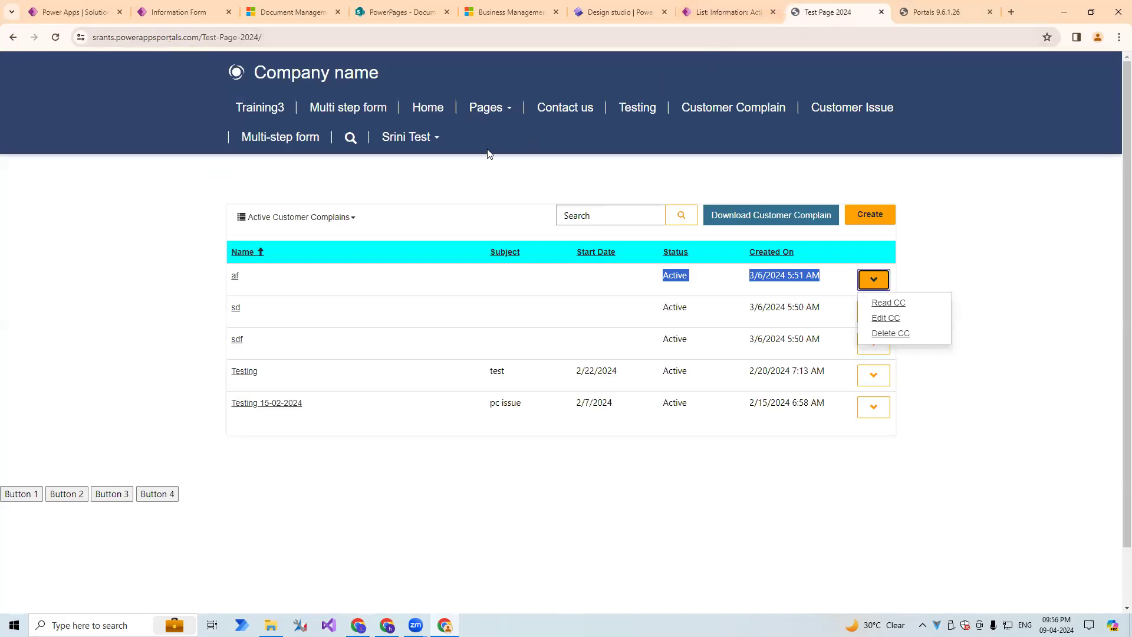
pyautogui.click(267, 227)
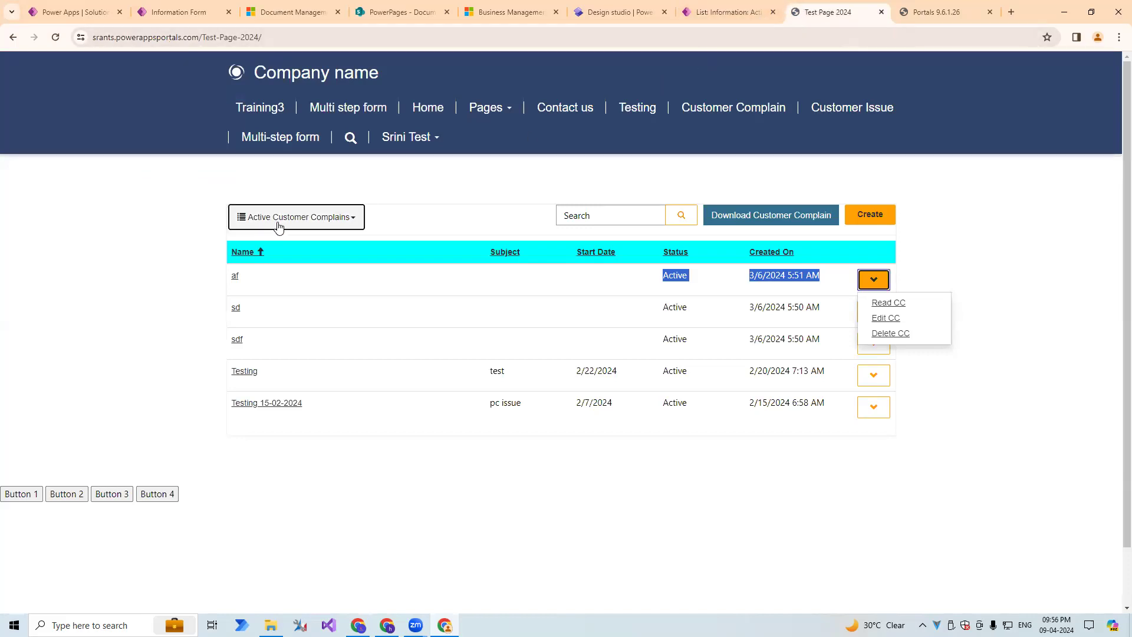
pyautogui.click(192, 225)
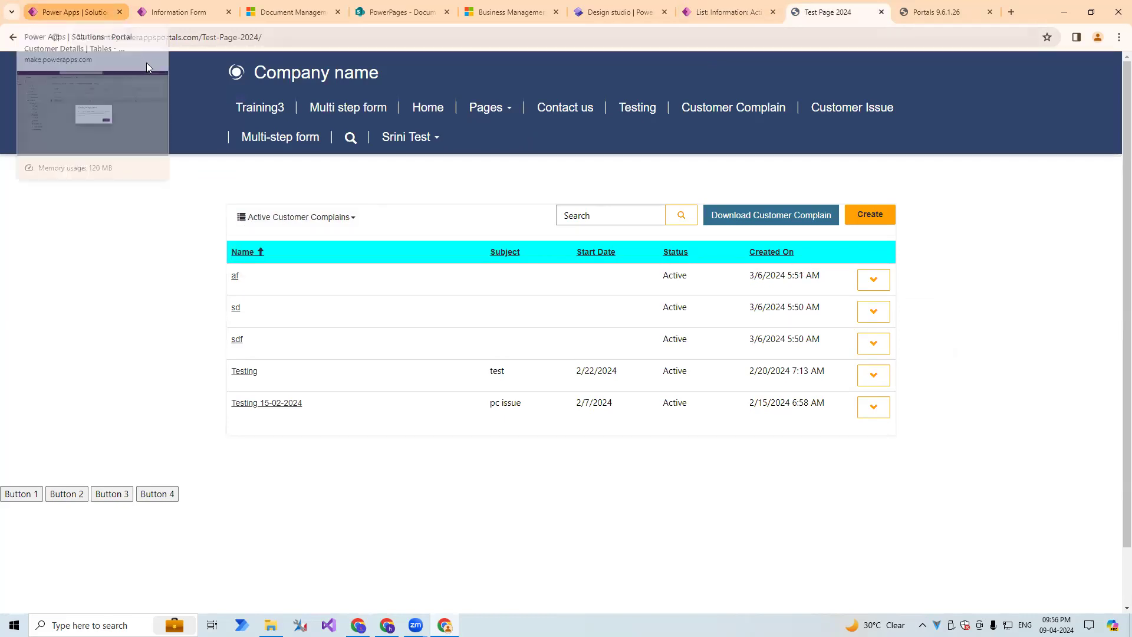
# Finish the form editing session in Power Apps and review the PortalCustomerDetail table's columns and data.
pyautogui.click(74, 12)
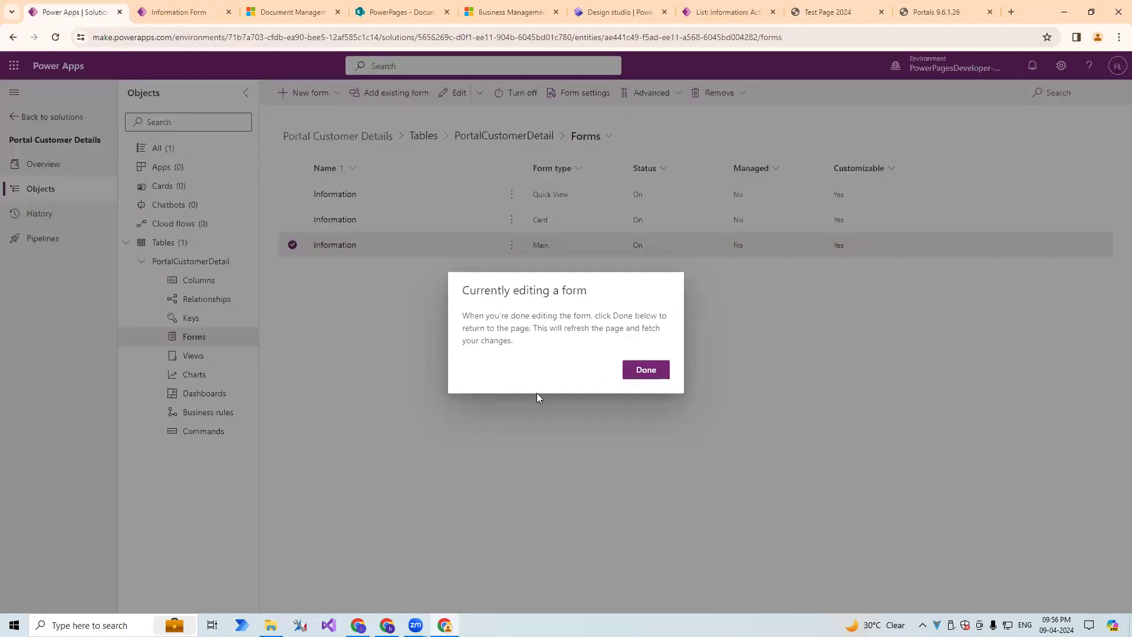
pyautogui.click(646, 370)
pyautogui.click(202, 266)
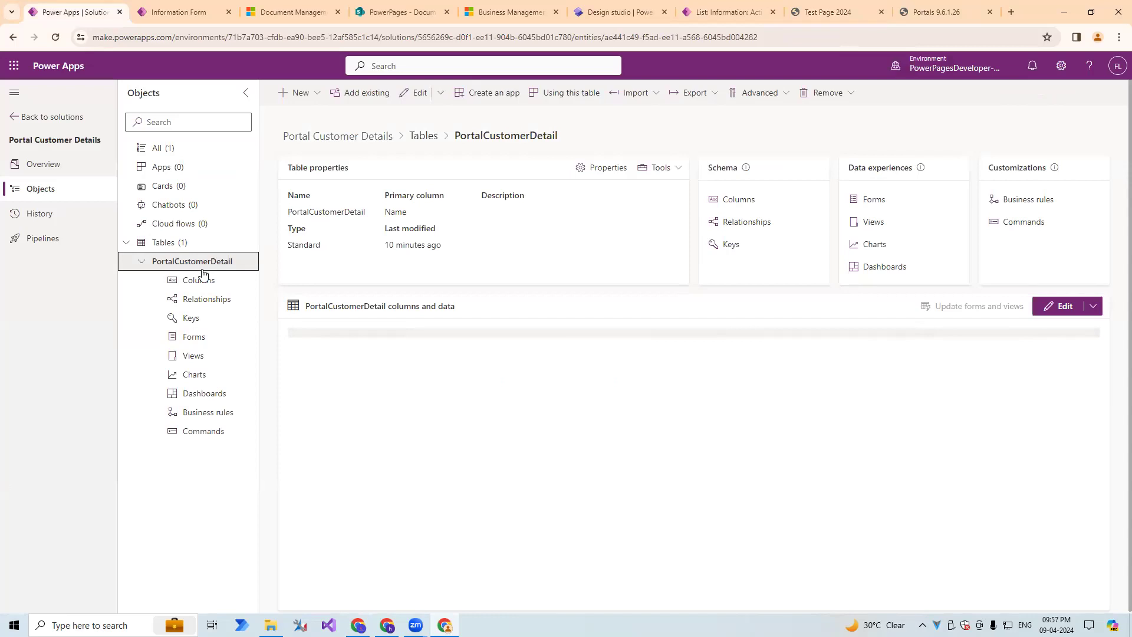
pyautogui.click(202, 277)
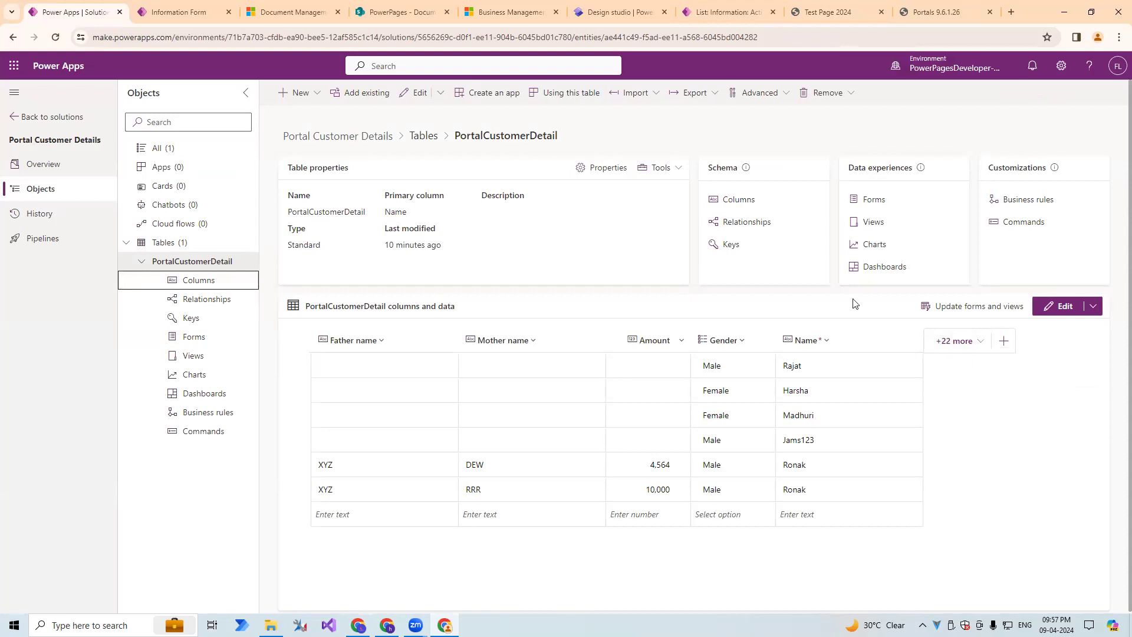
# Switch to the Power Pages design studio and examine the list settings on the Customer Complain page, leaving them as they are.
pyautogui.click(523, 17)
pyautogui.click(619, 11)
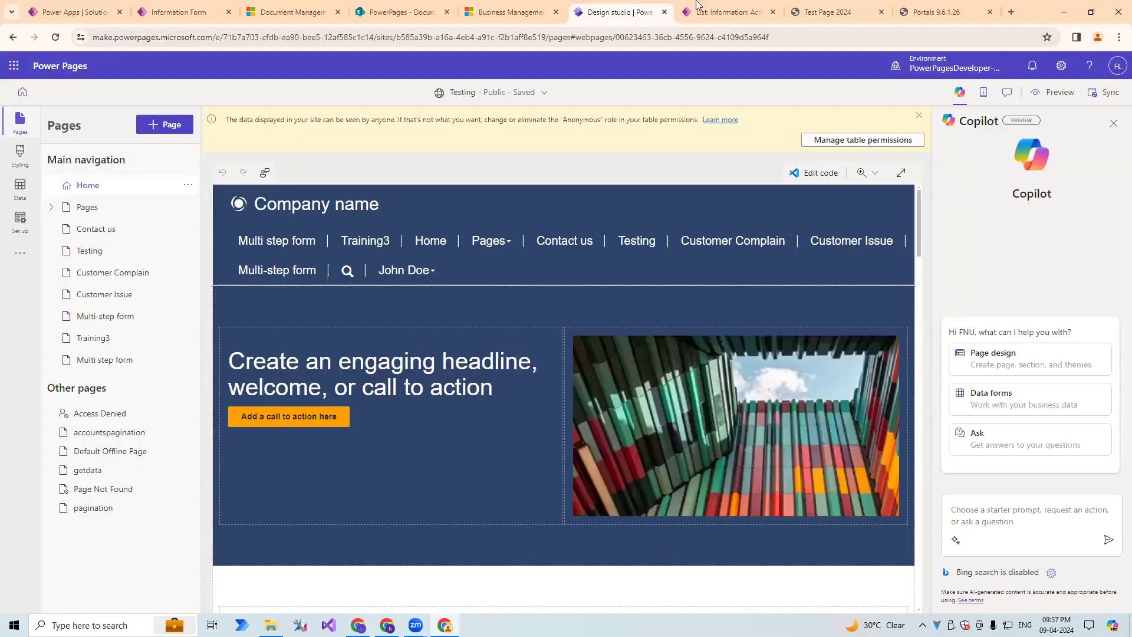
pyautogui.click(705, 5)
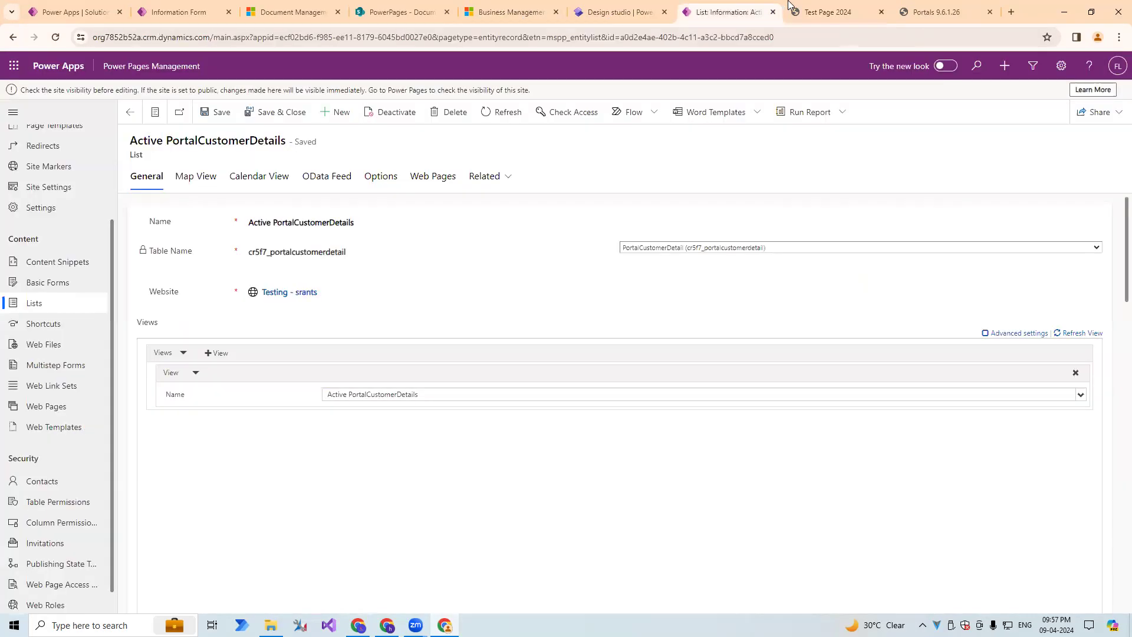
pyautogui.click(826, 12)
pyautogui.click(620, 12)
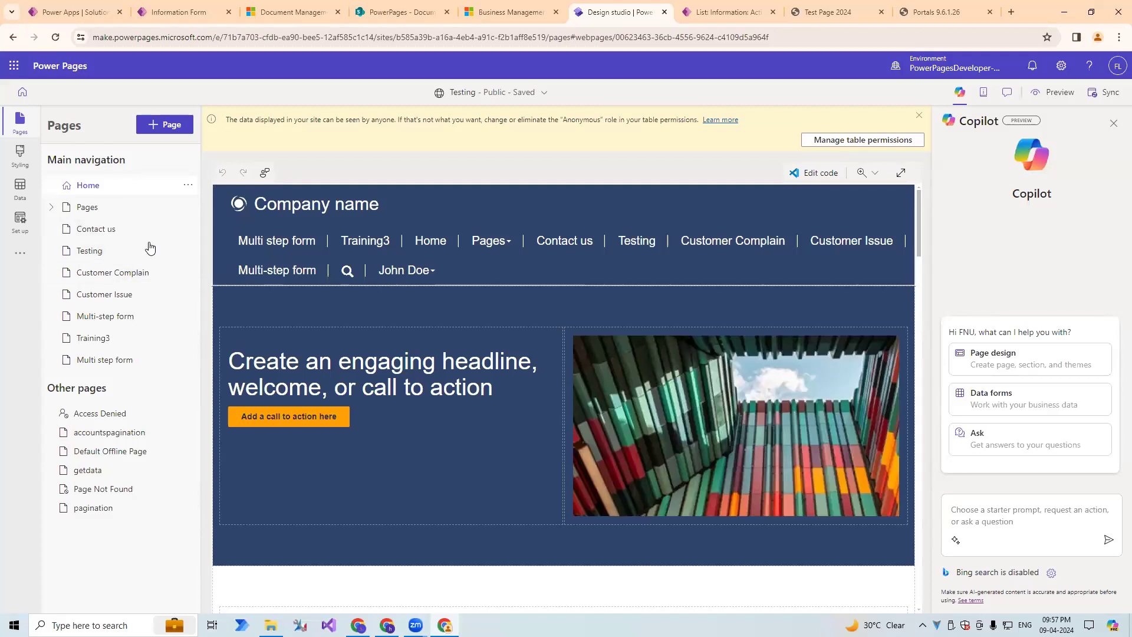
pyautogui.click(129, 282)
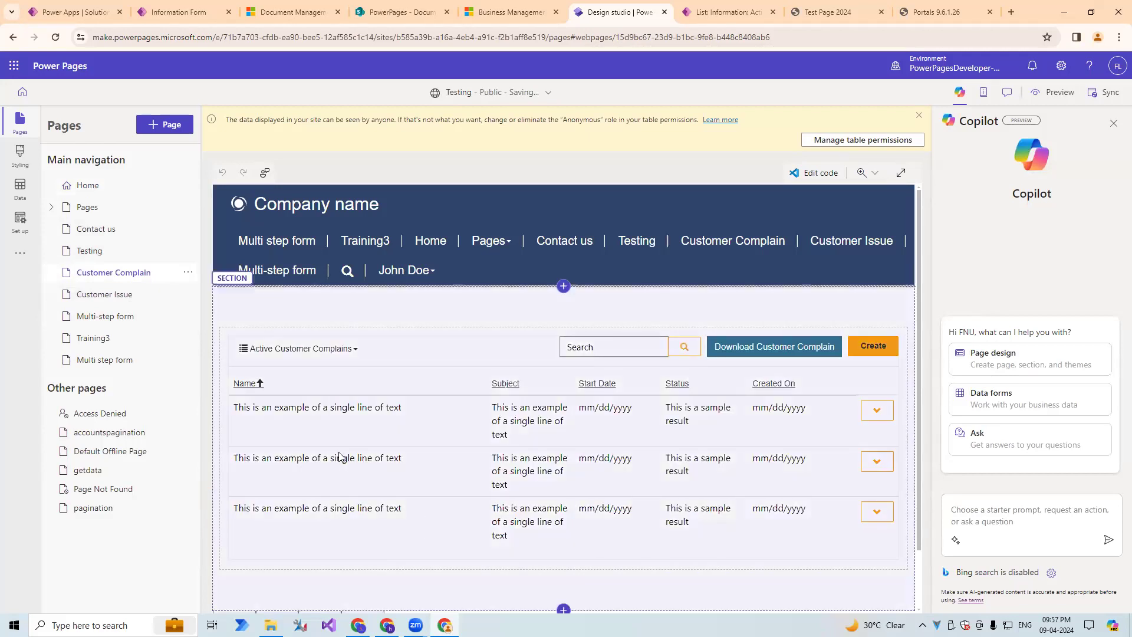
pyautogui.click(278, 360)
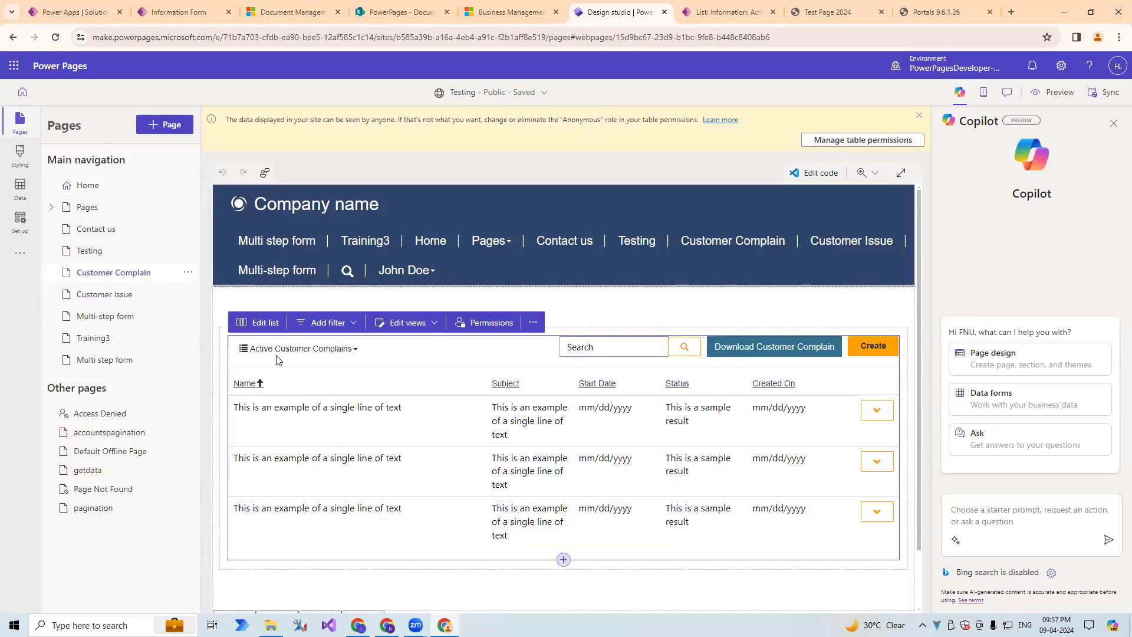
pyautogui.click(270, 325)
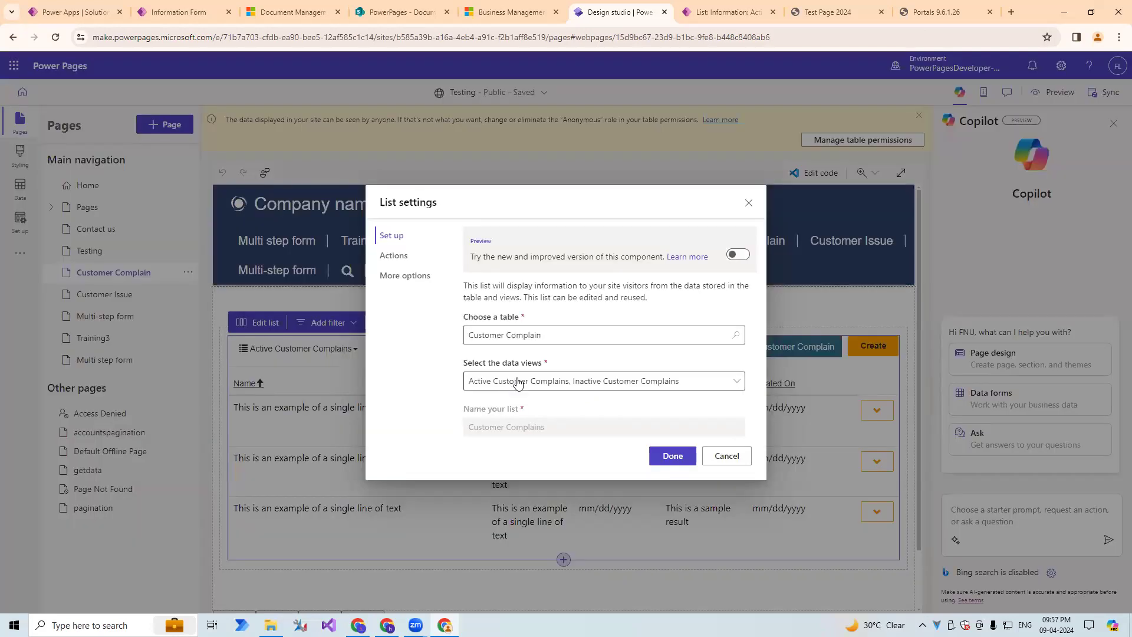
pyautogui.click(727, 456)
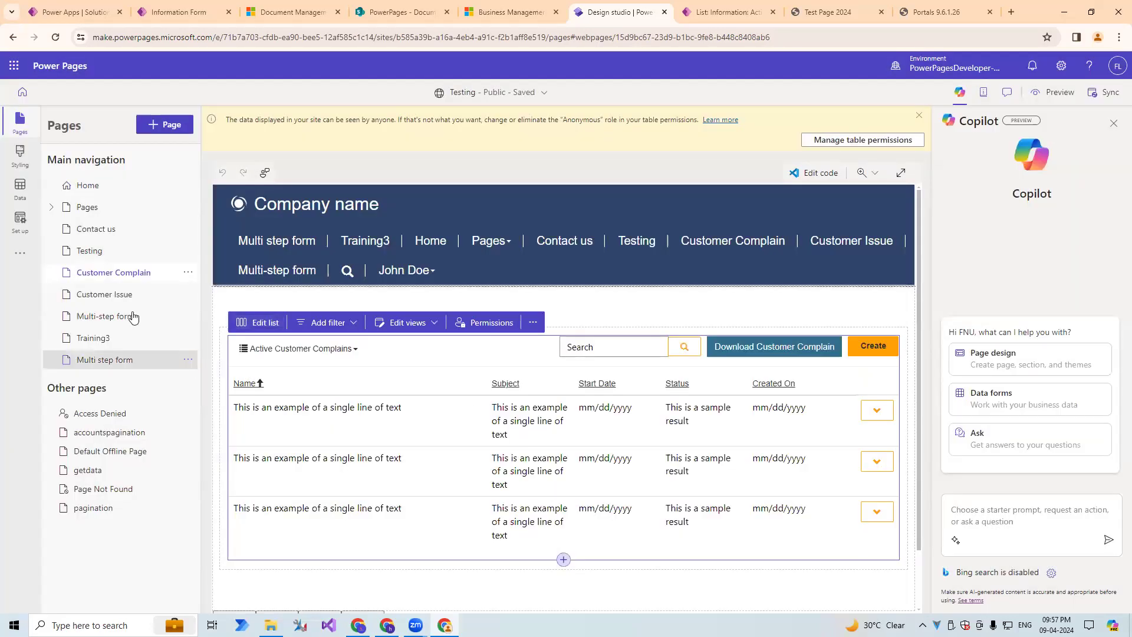
# Examine the contents of the Testing and Multi step form pages in the design studio.
pyautogui.click(105, 251)
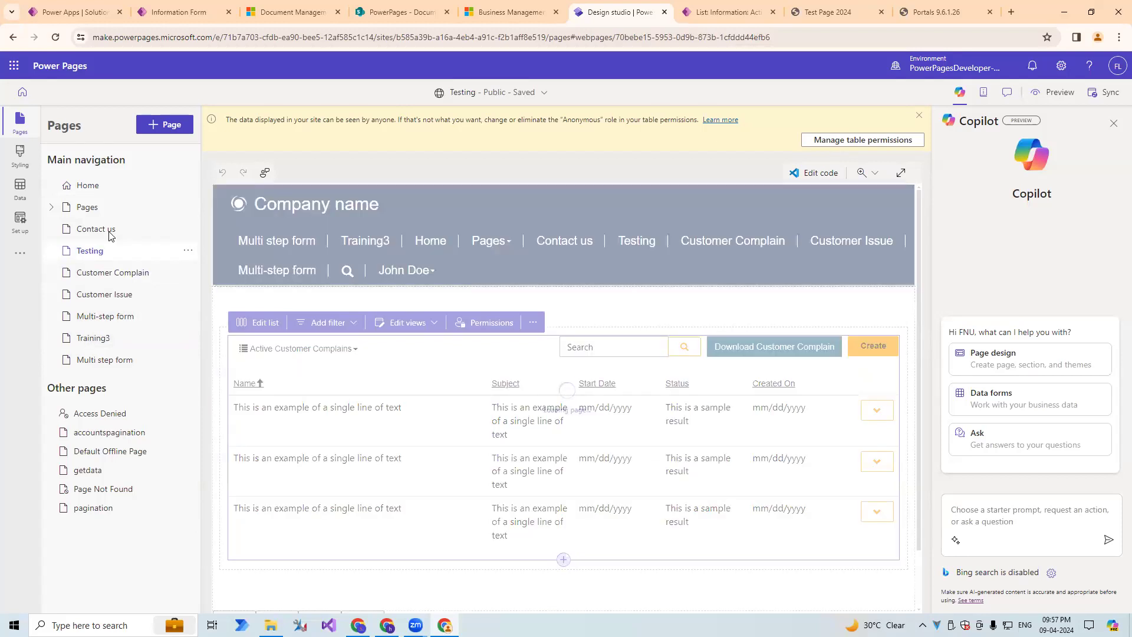
pyautogui.scroll(-4, 232, 403)
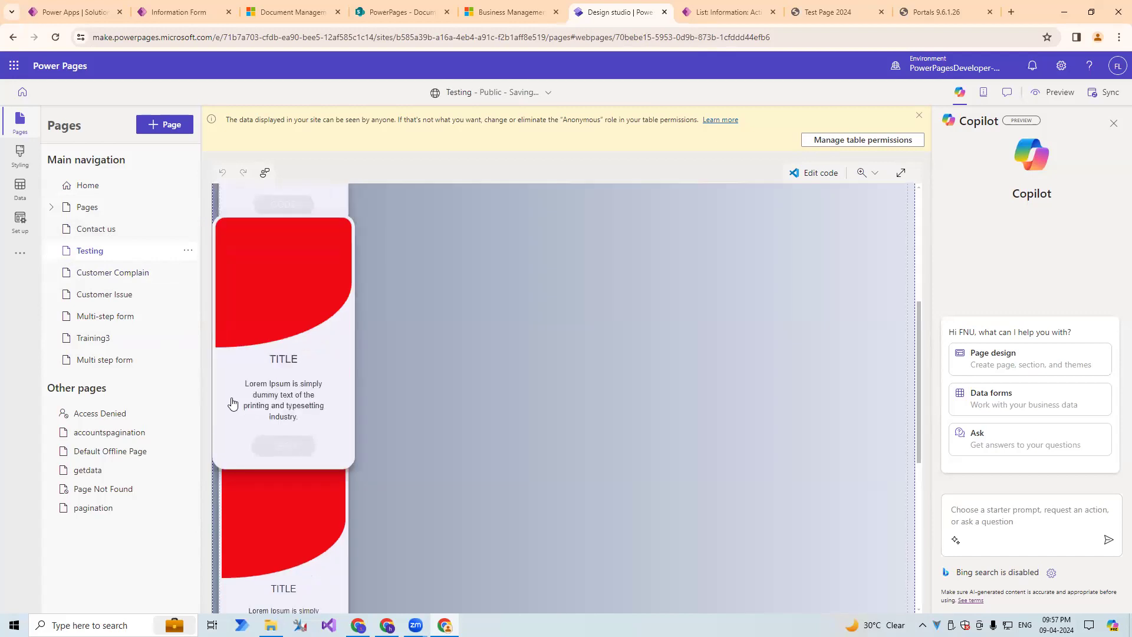
pyautogui.scroll(5, 227, 413)
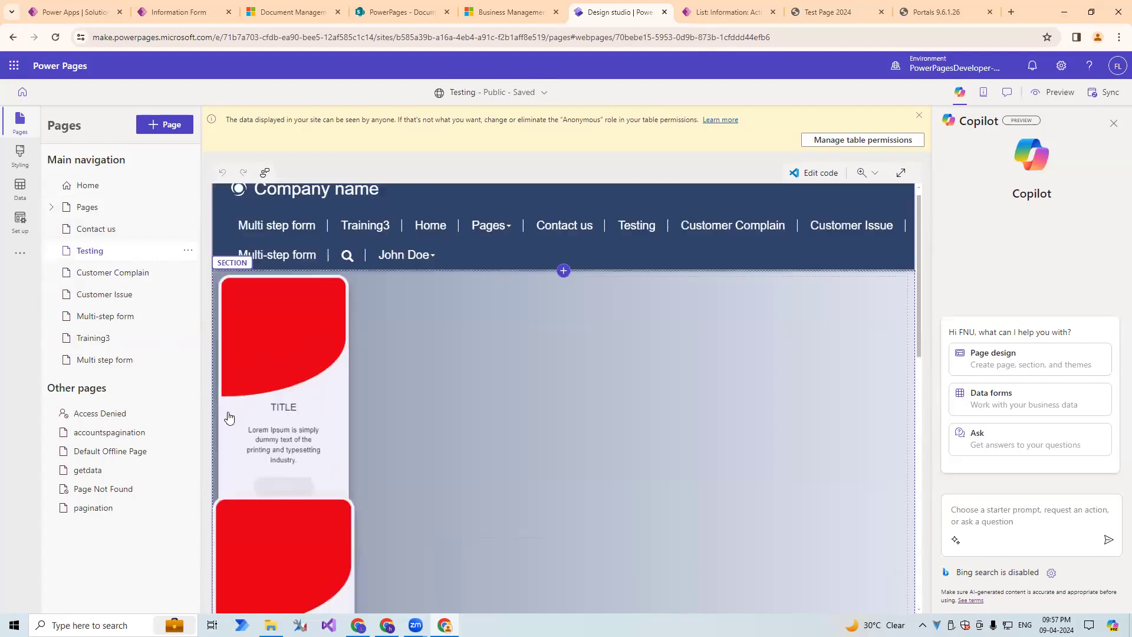
pyautogui.click(118, 364)
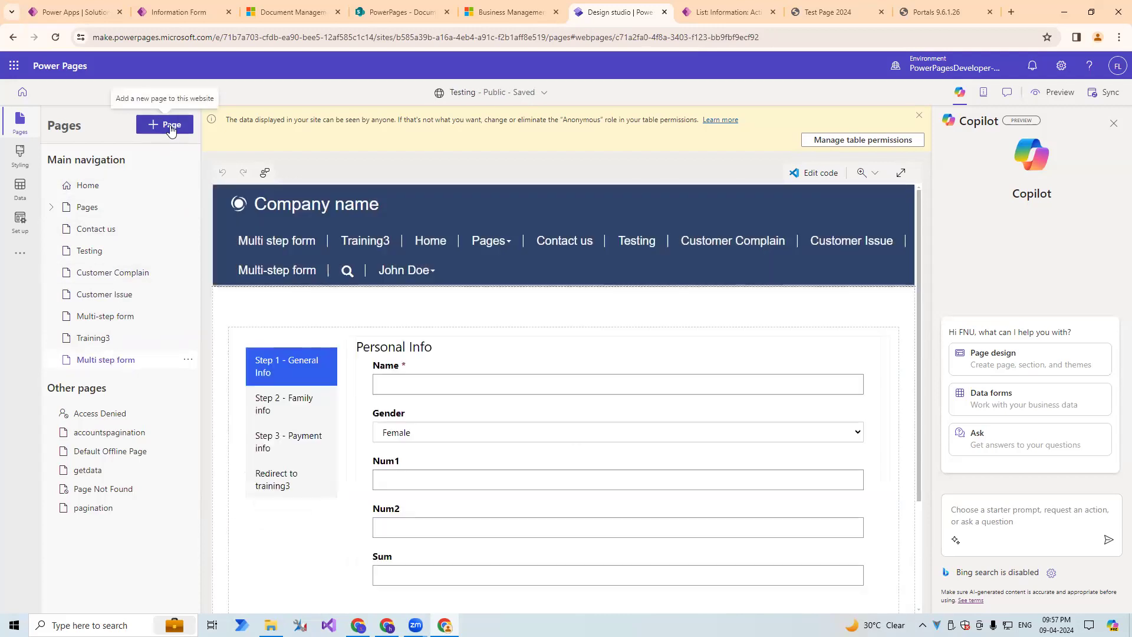
pyautogui.scroll(-3, 293, 386)
pyautogui.scroll(1, 293, 388)
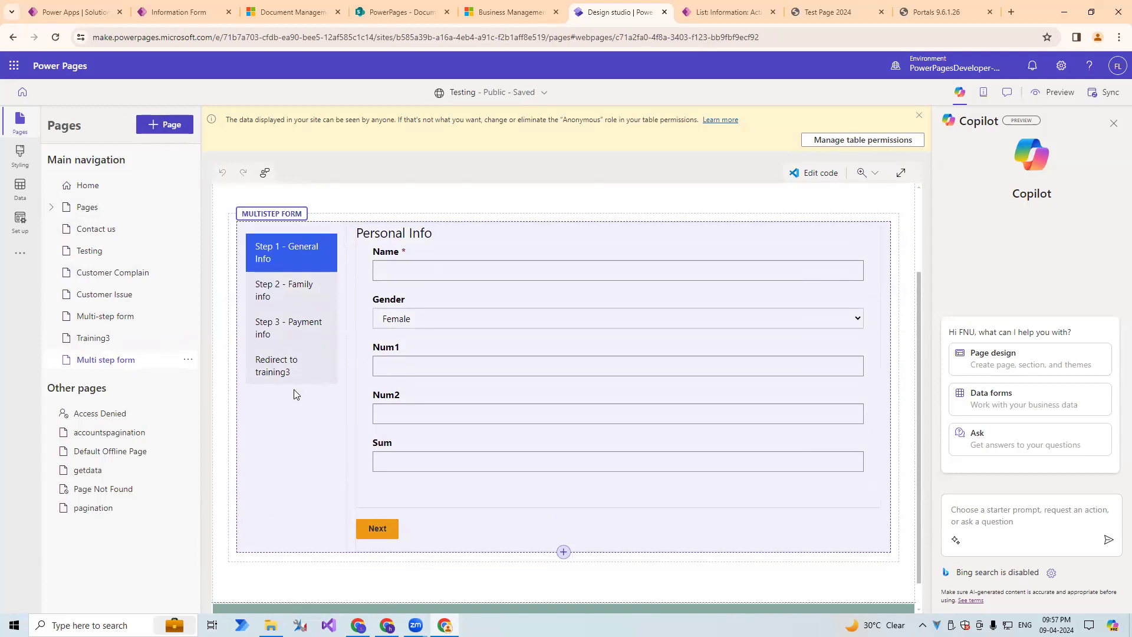
pyautogui.scroll(2, 295, 392)
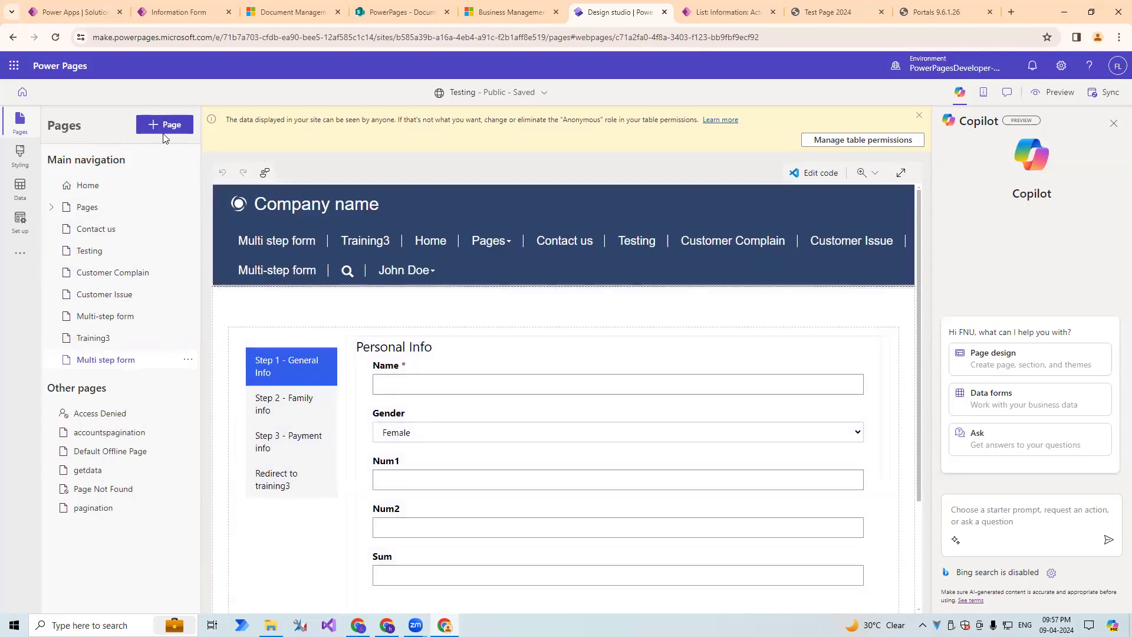
# Add a blank page named Portal Customer Details to the site's main navigation.
pyautogui.click(166, 131)
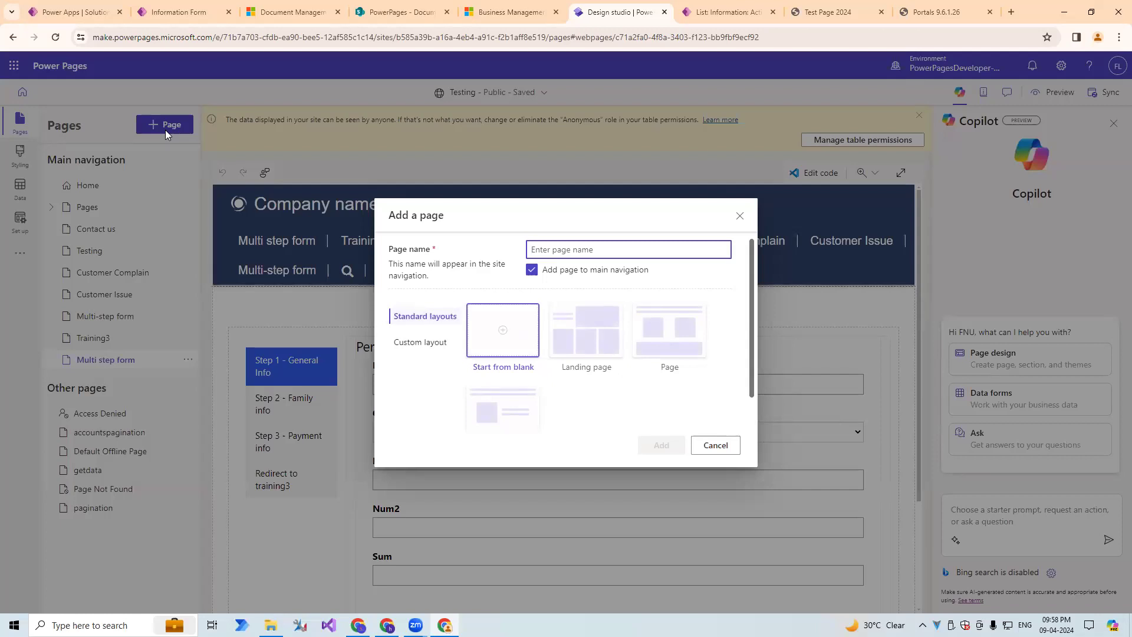
pyautogui.write('portal Customer Details')
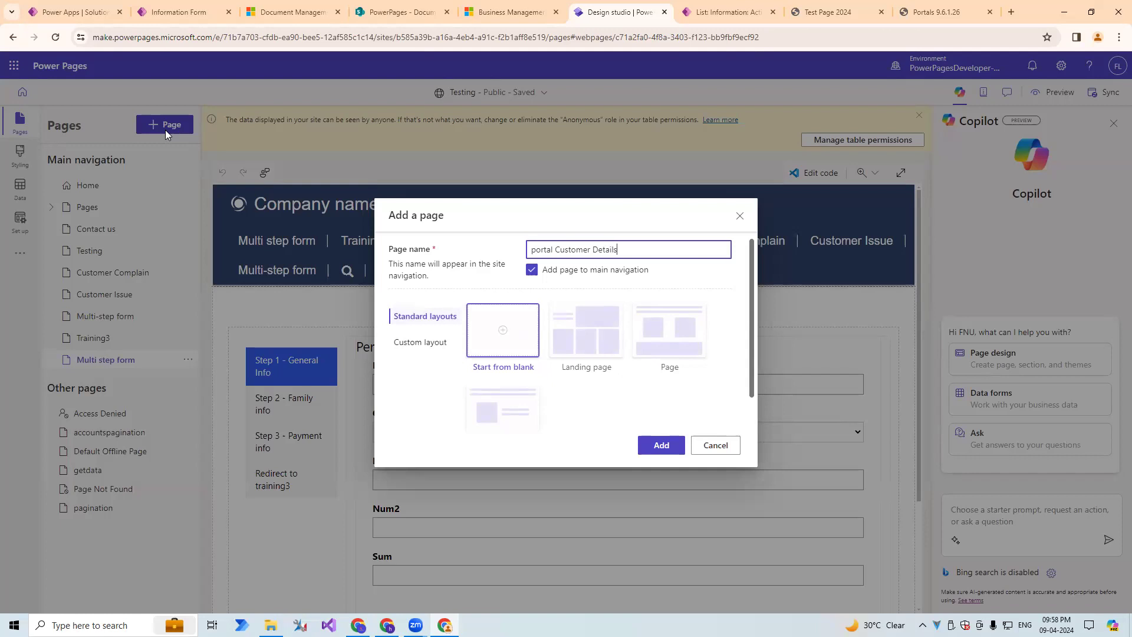
pyautogui.write('P')
pyautogui.click(667, 446)
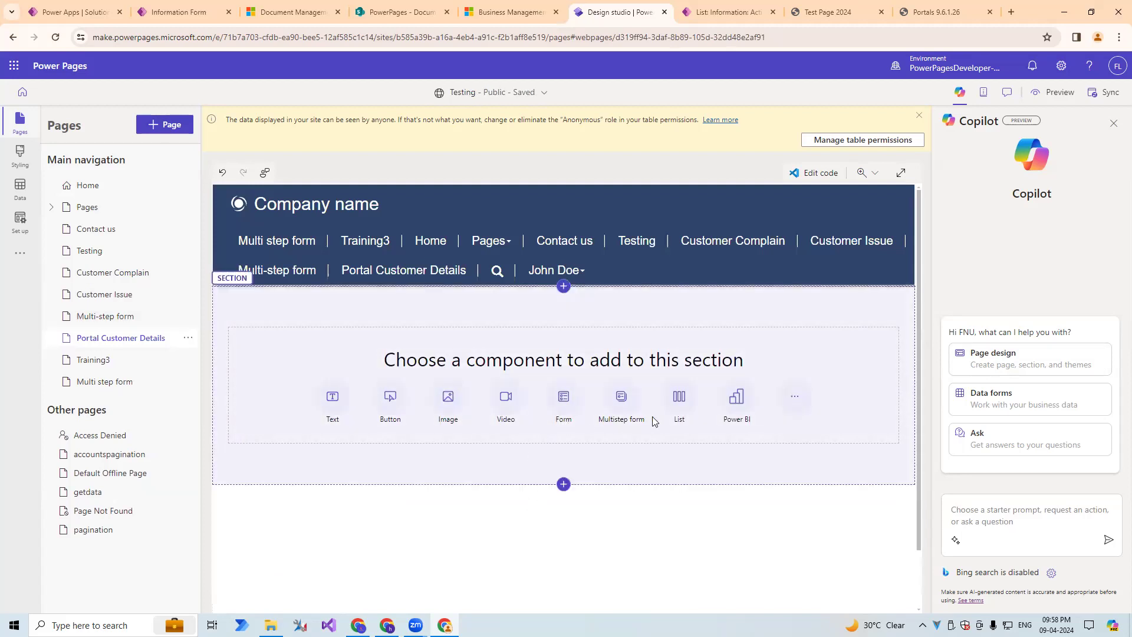
# Insert the existing Active PortalCustomerDetails list into the empty section of the Portal Customer Details page.
pyautogui.click(683, 403)
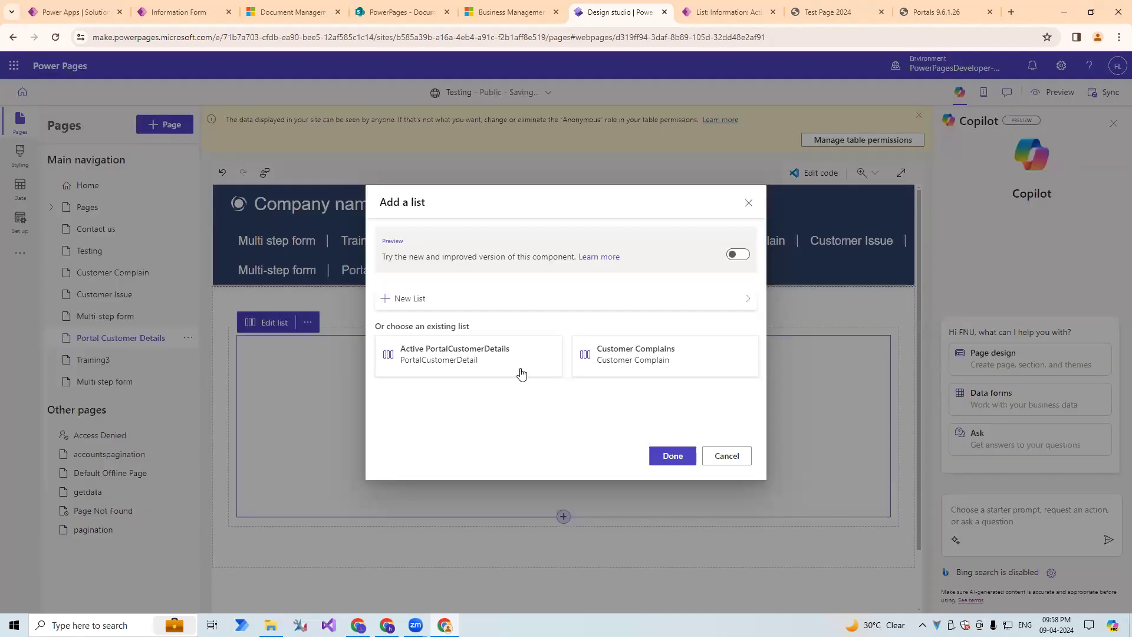
pyautogui.click(514, 371)
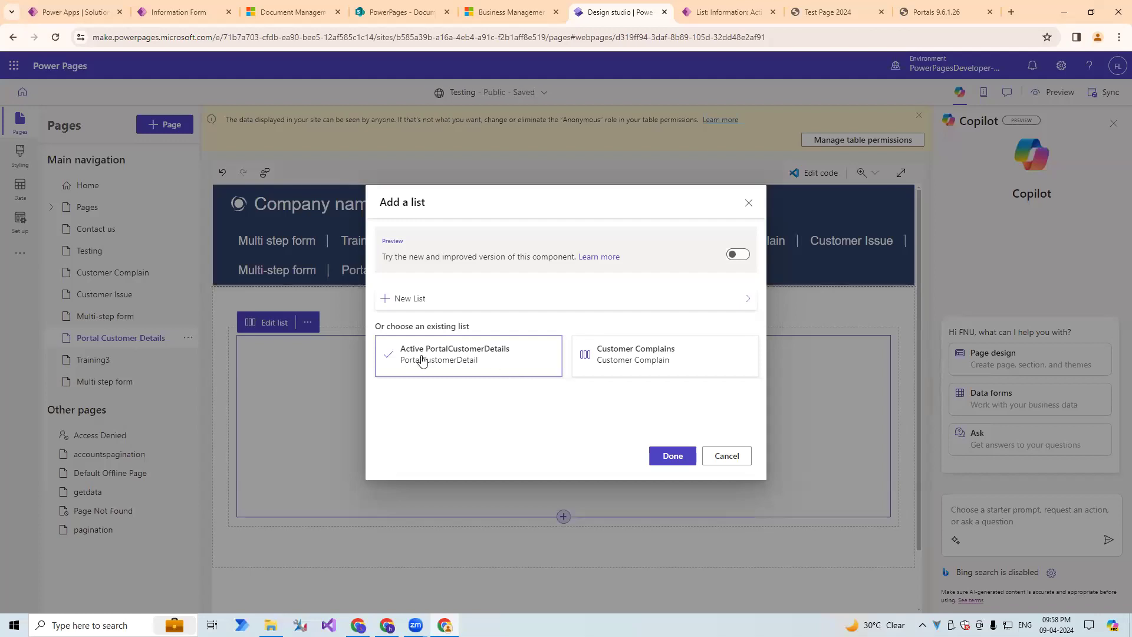
pyautogui.click(667, 463)
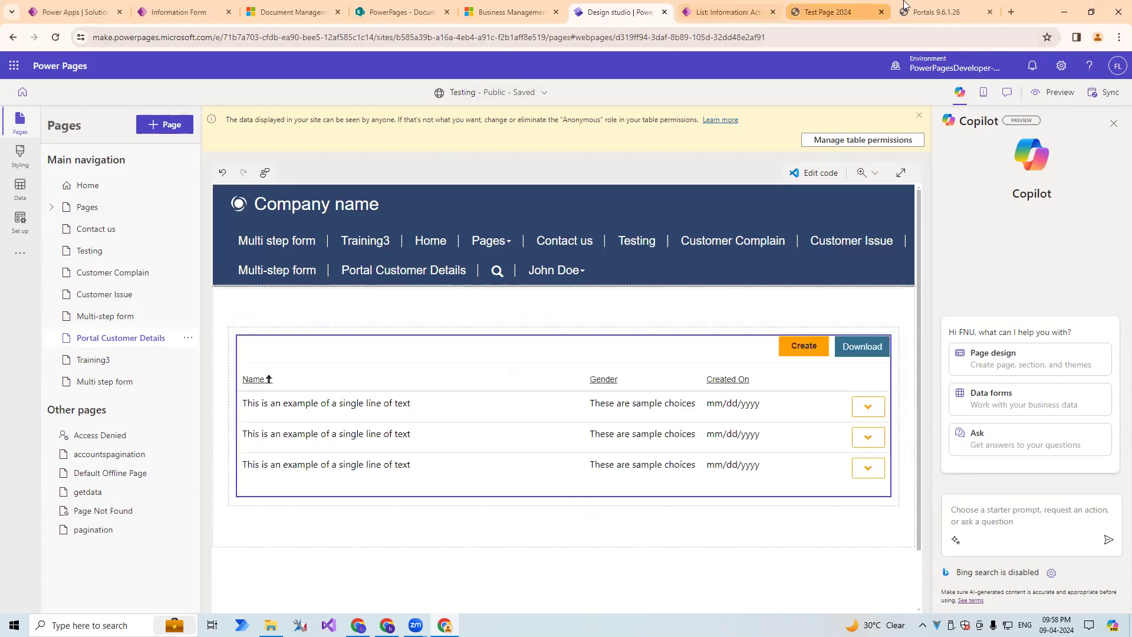
# Clear the portal's cache, reload the site and open its Portal Customer Details page.
pyautogui.click(944, 12)
pyautogui.click(246, 288)
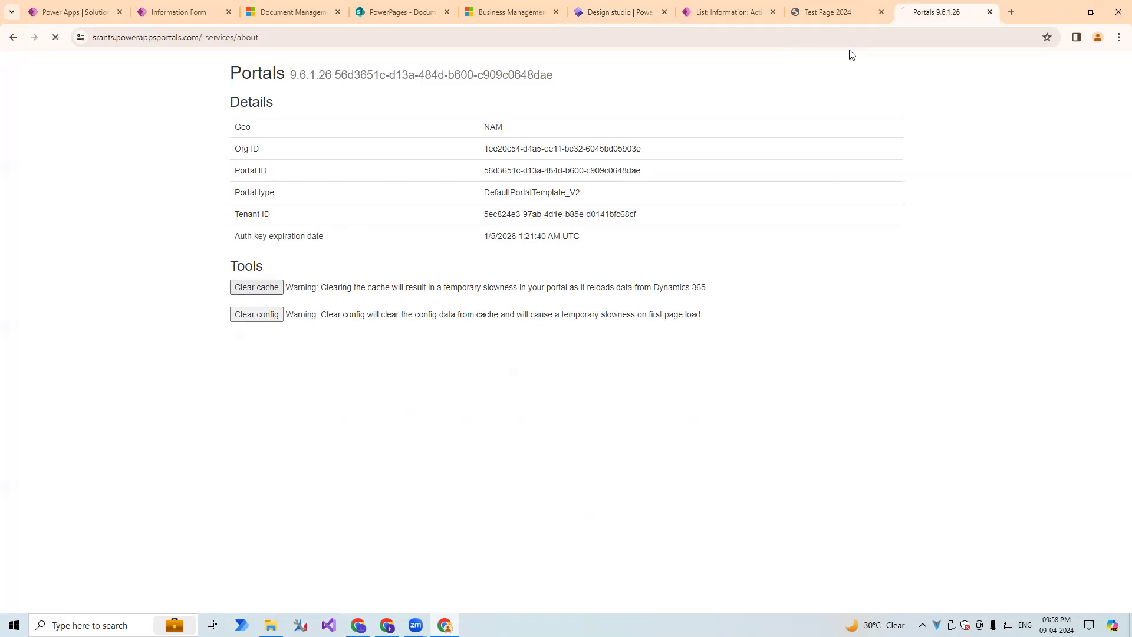
pyautogui.click(828, 12)
pyautogui.click(763, 38)
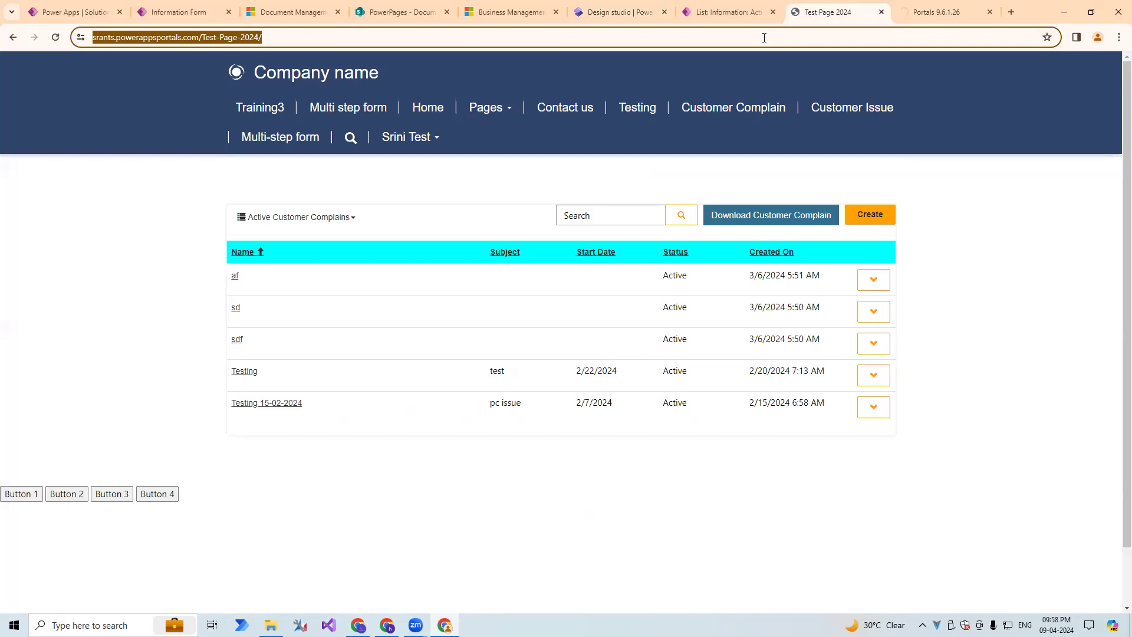
pyautogui.press('Return')
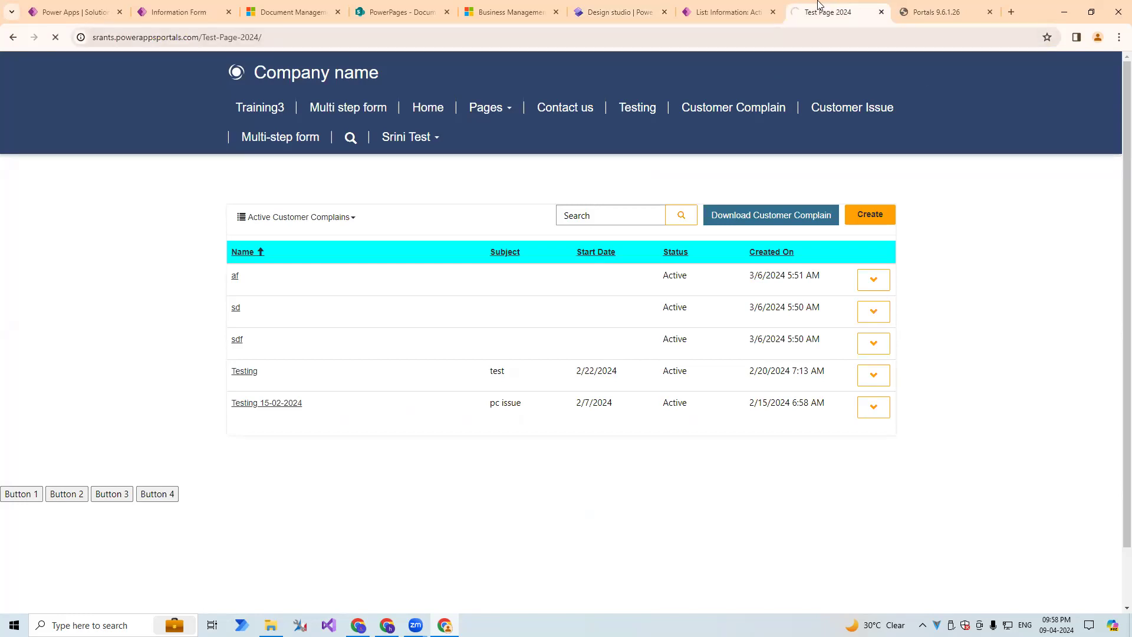
pyautogui.click(243, 108)
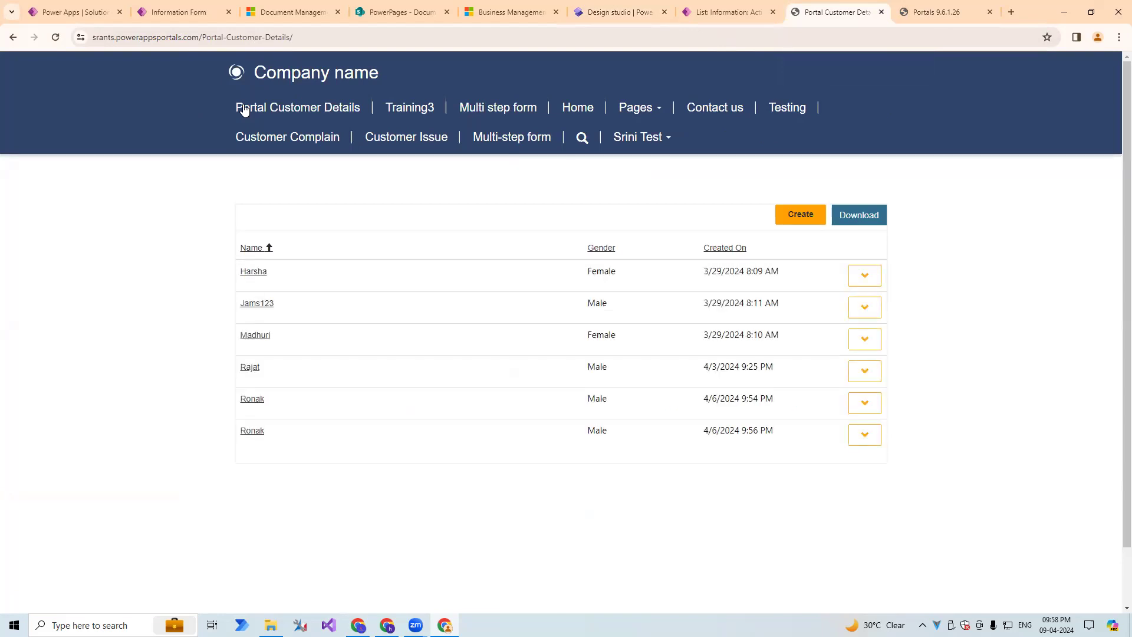
# Check the first record's actions on the Portal Customer Details page and return to the Active PortalCustomerDetails list record in Power Pages Management.
pyautogui.click(876, 281)
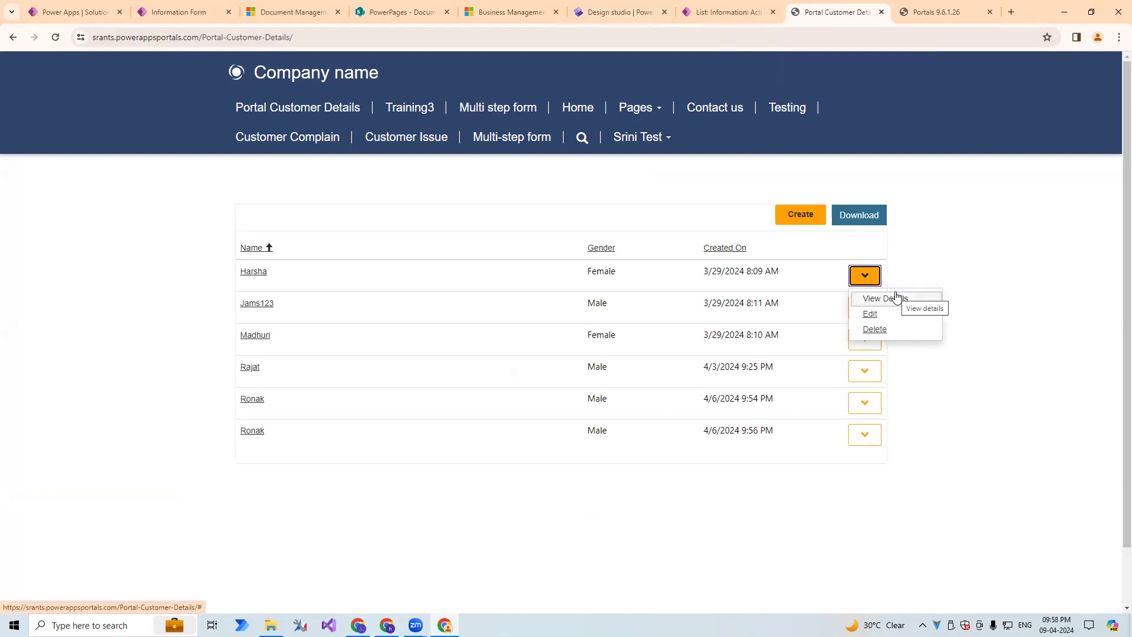
pyautogui.rightClick(897, 313)
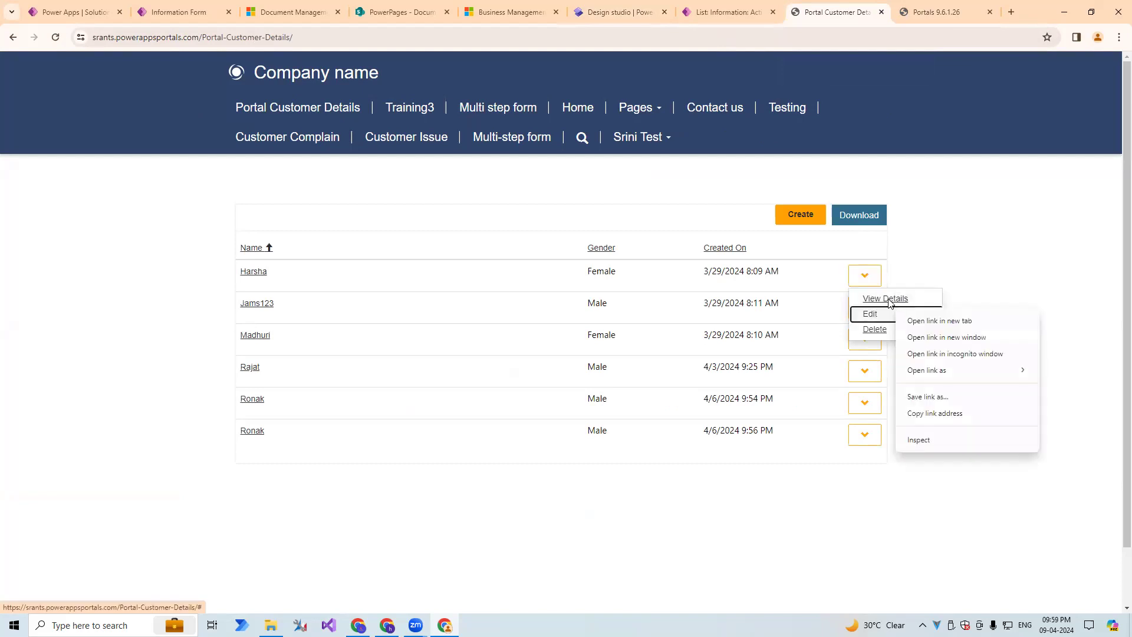
pyautogui.click(891, 213)
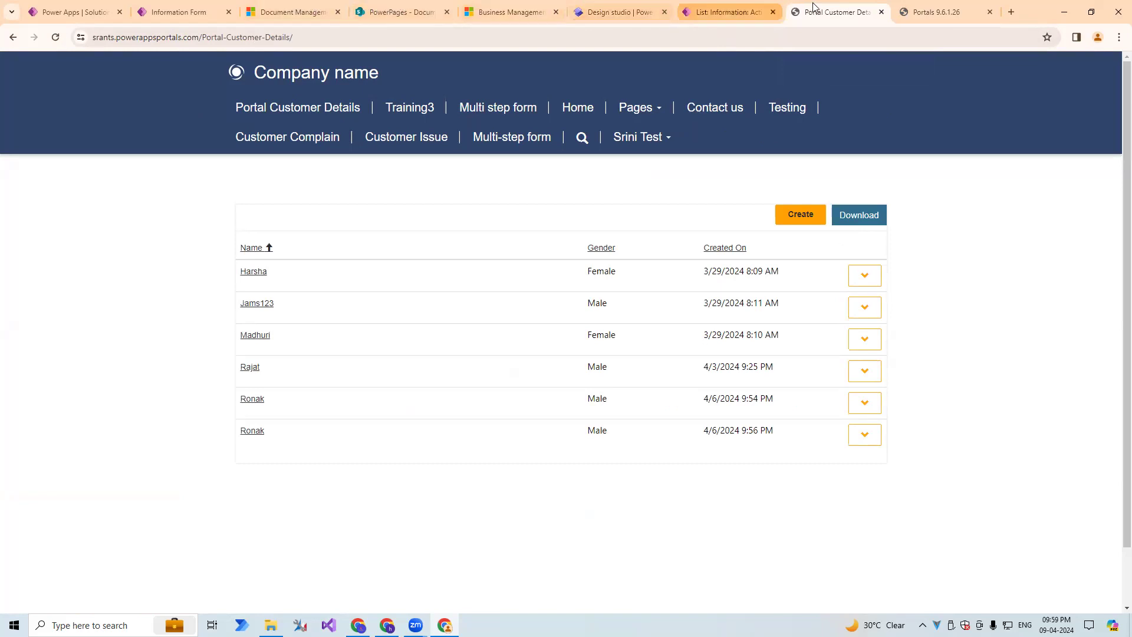
pyautogui.click(727, 12)
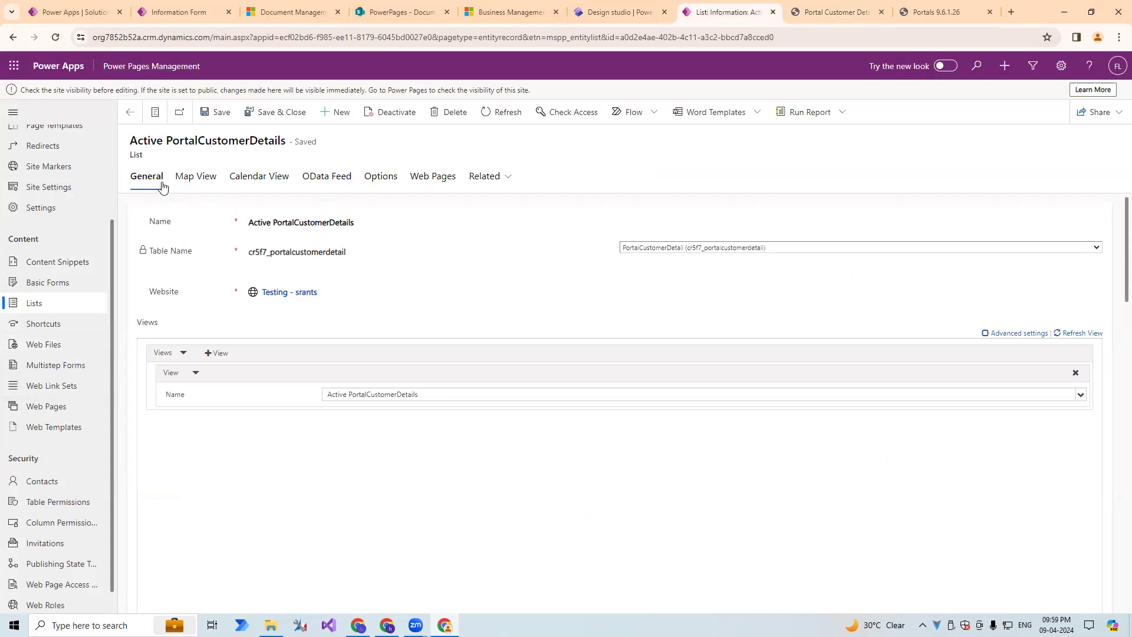
# Add a second Edit item action to the grid configuration of the Active PortalCustomerDetails list.
pyautogui.moveTo(163, 138); pyautogui.dragTo(305, 142)
pyautogui.click(379, 175)
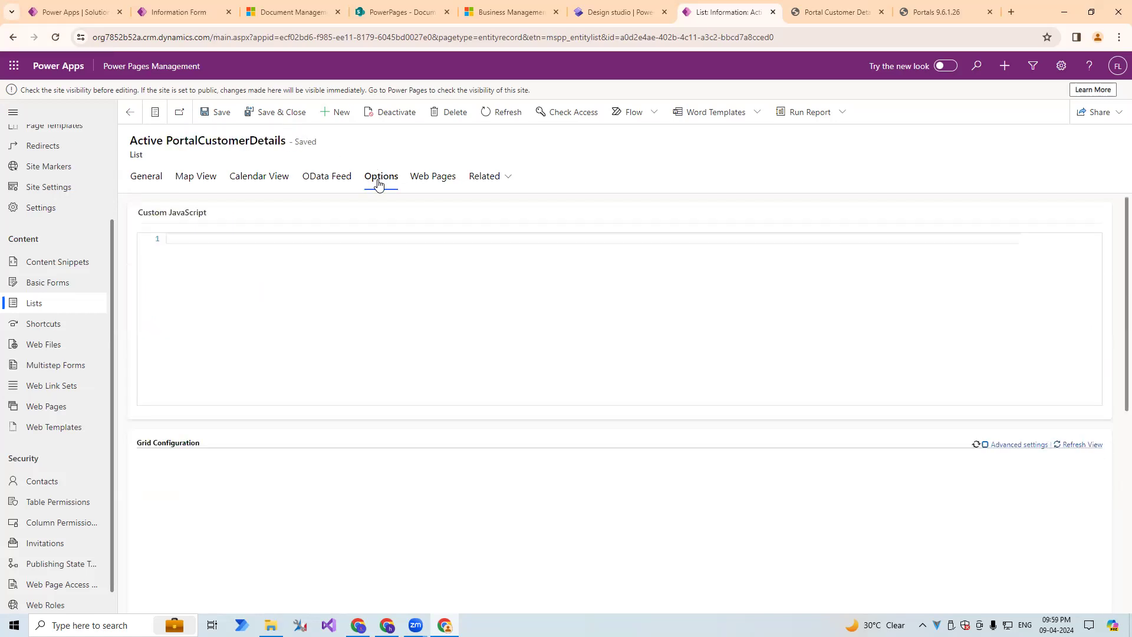
pyautogui.scroll(-1, 193, 423)
pyautogui.scroll(-1, 194, 423)
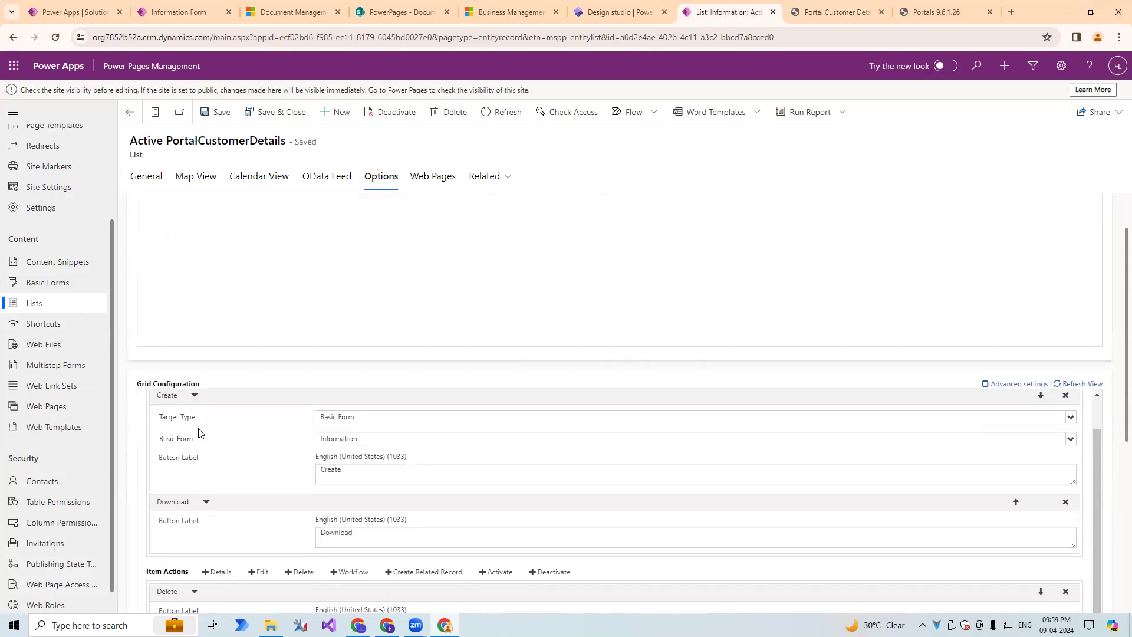
pyautogui.scroll(-5, 260, 316)
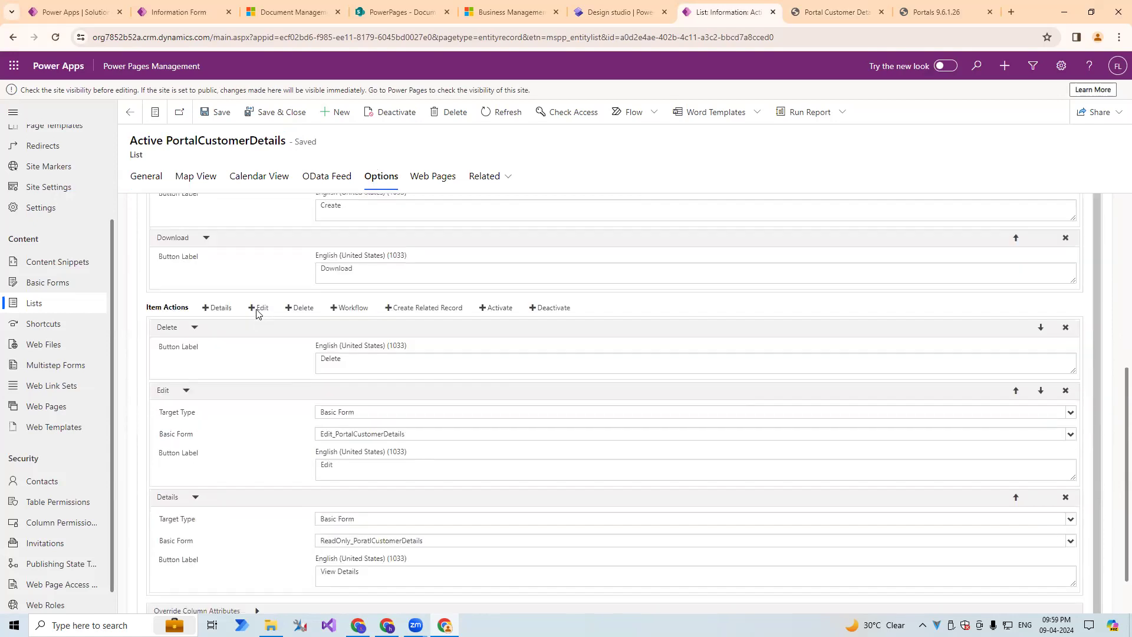
pyautogui.click(259, 253)
pyautogui.scroll(-3, 323, 399)
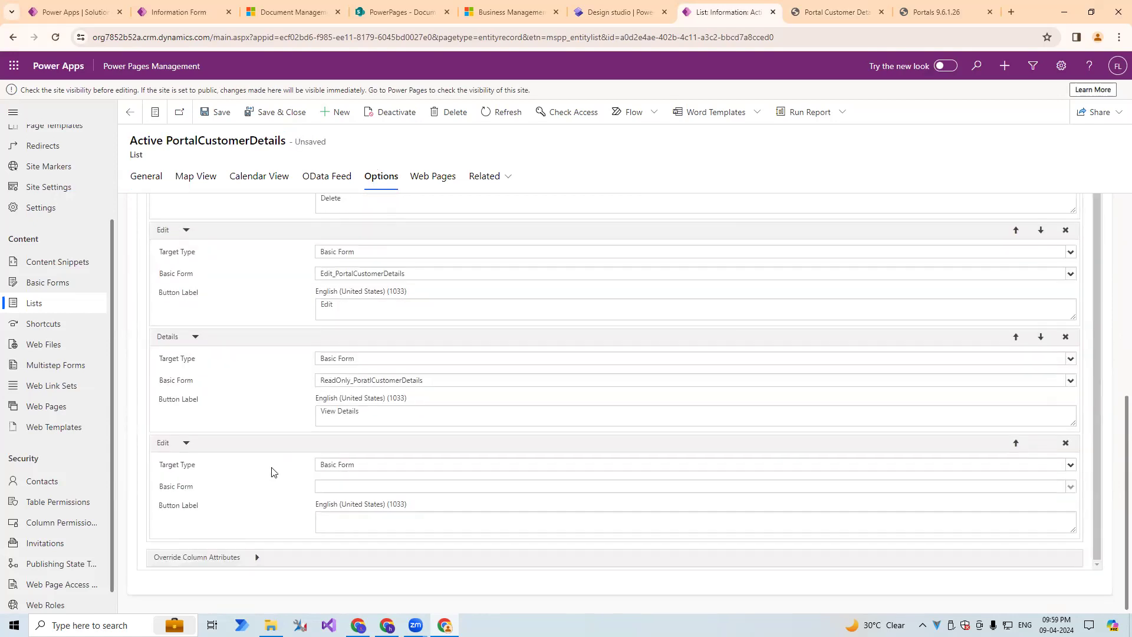
# Label the new Edit action Documents, set its basic form to Document of PortalCustomerDetails, and save the list.
pyautogui.click(351, 522)
pyautogui.write('Documents')
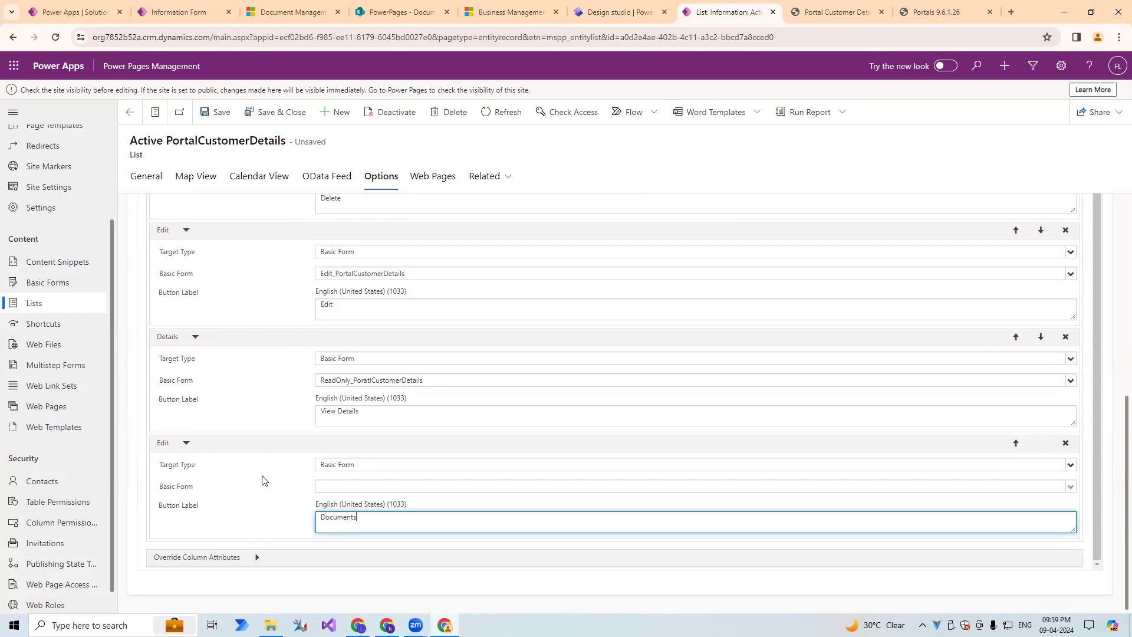
pyautogui.click(369, 487)
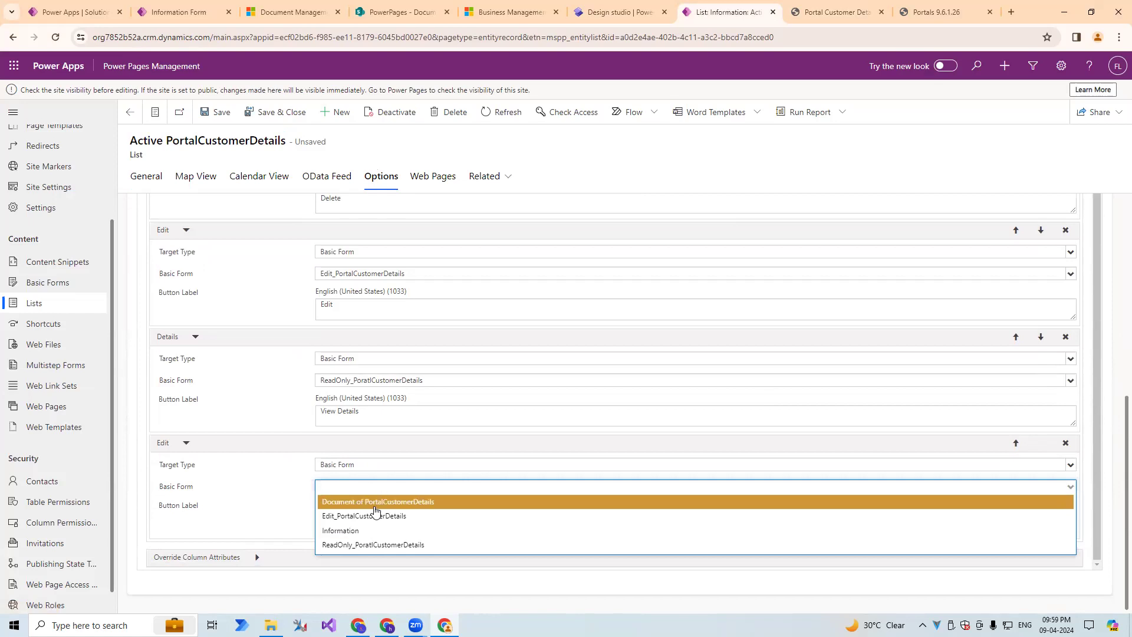
pyautogui.click(378, 503)
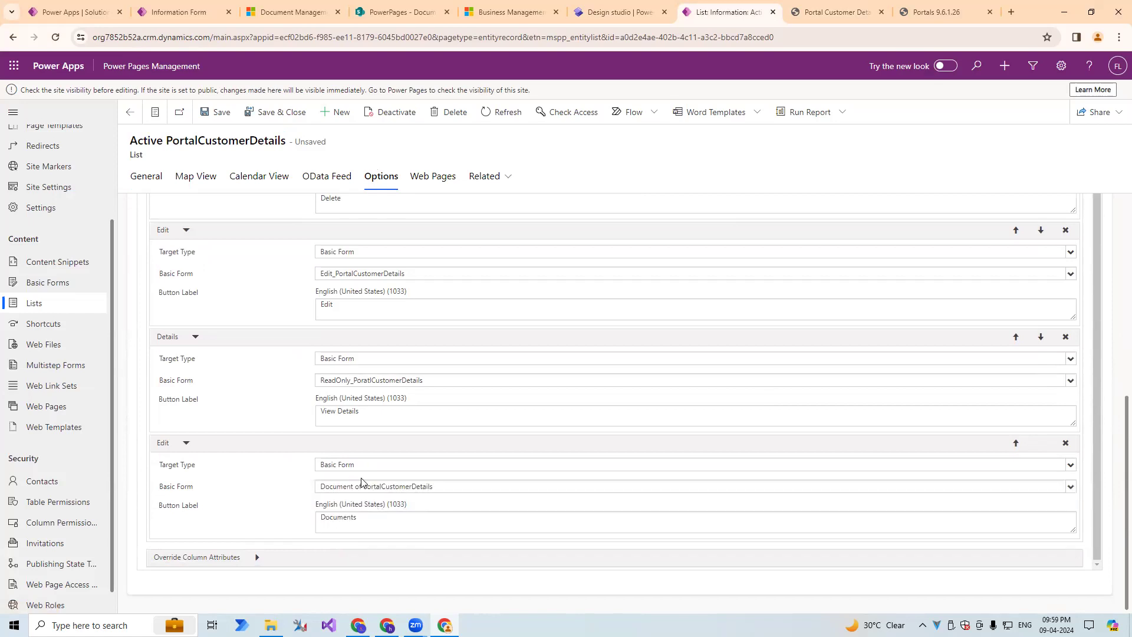
pyautogui.click(213, 112)
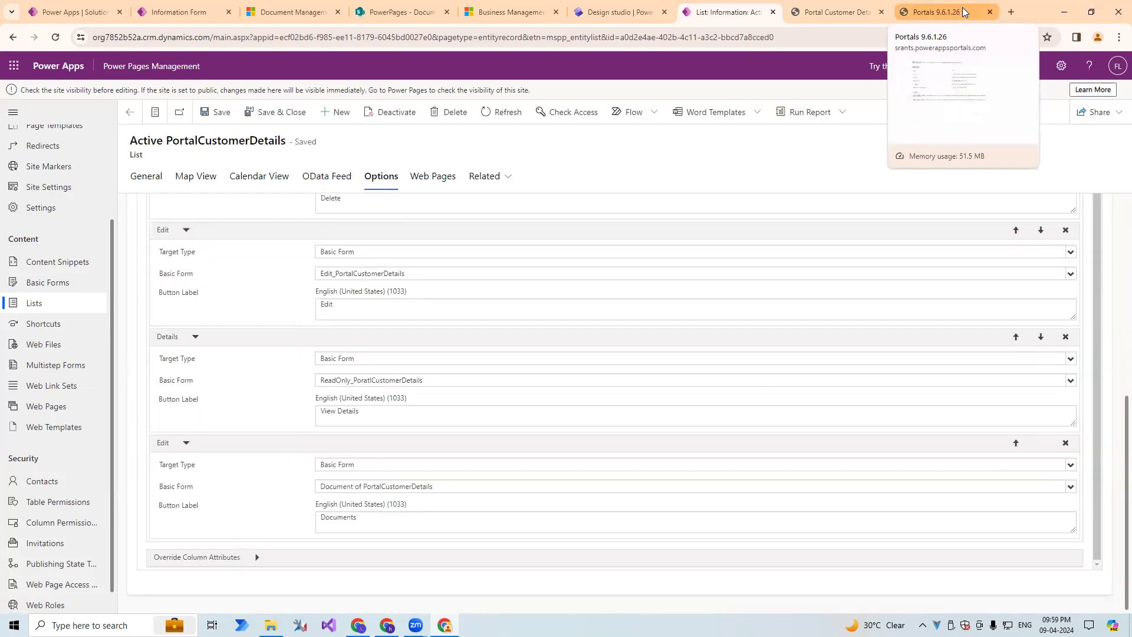
# Clear the portal's cache and reload the Portal Customer Details page.
pyautogui.click(972, 6)
pyautogui.click(269, 288)
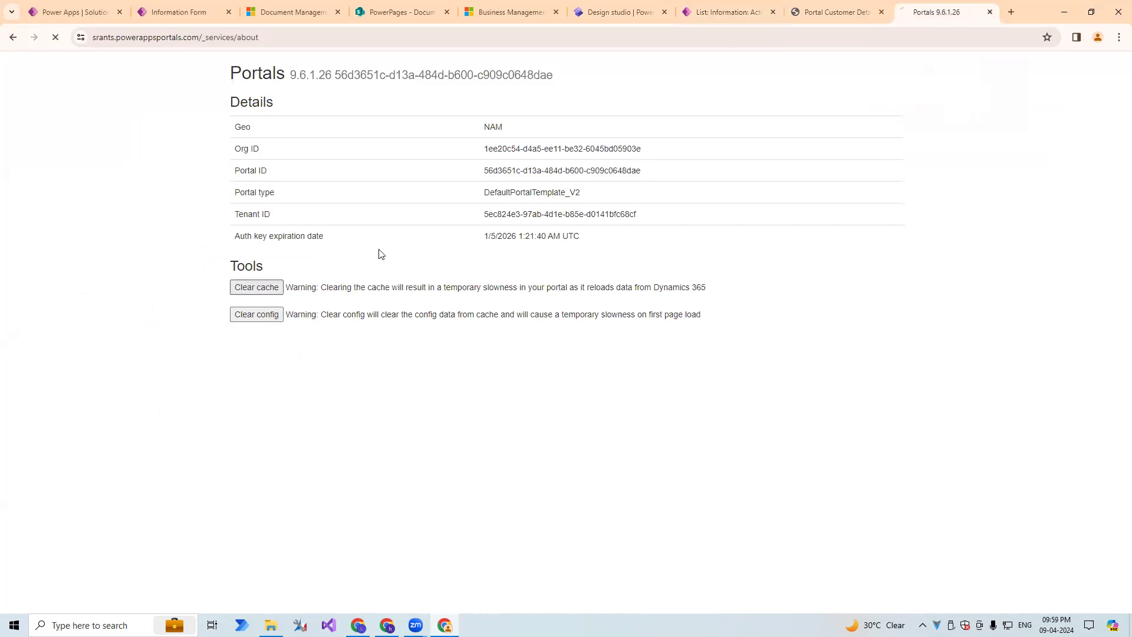
pyautogui.click(800, 20)
pyautogui.click(769, 35)
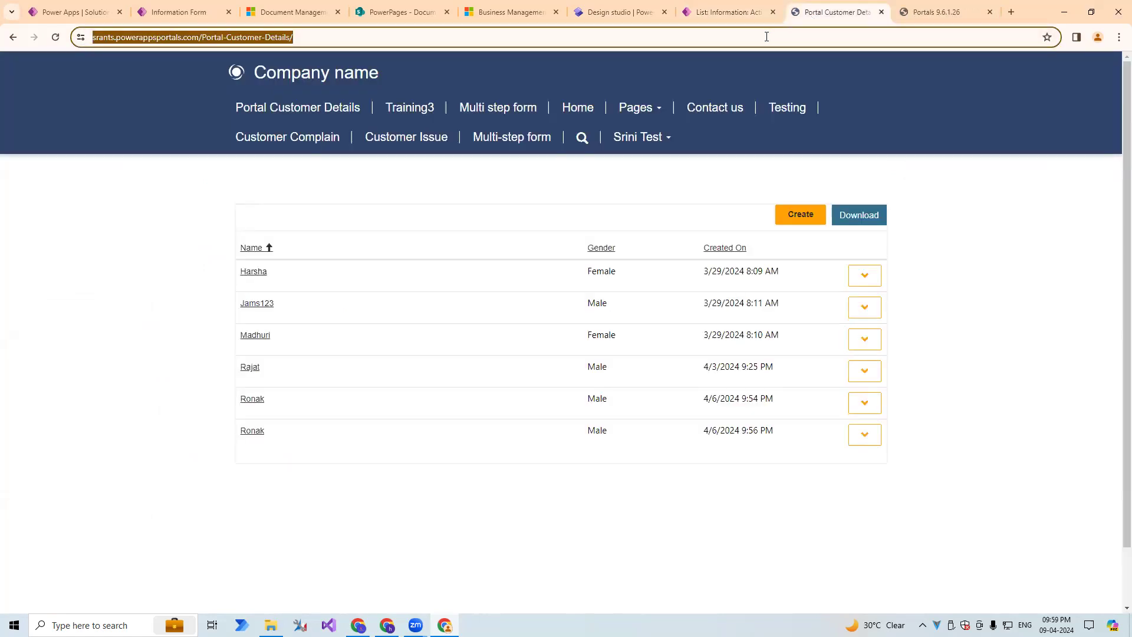
pyautogui.press('Return')
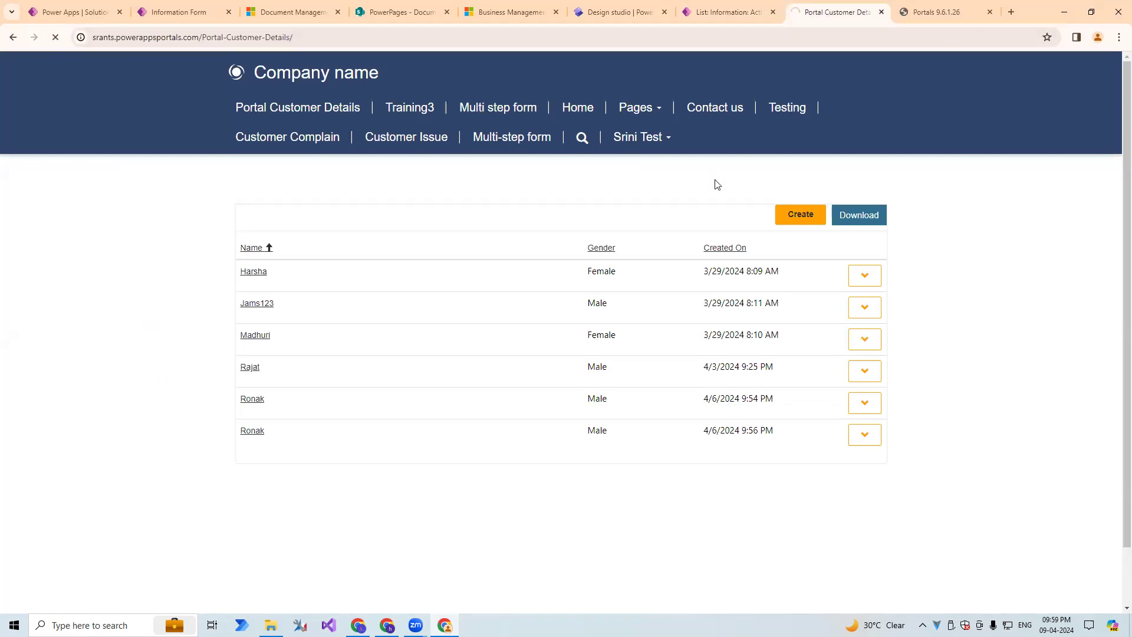
# View the first record's Documents form, close it, and recheck that record's available actions.
pyautogui.click(864, 276)
pyautogui.click(882, 339)
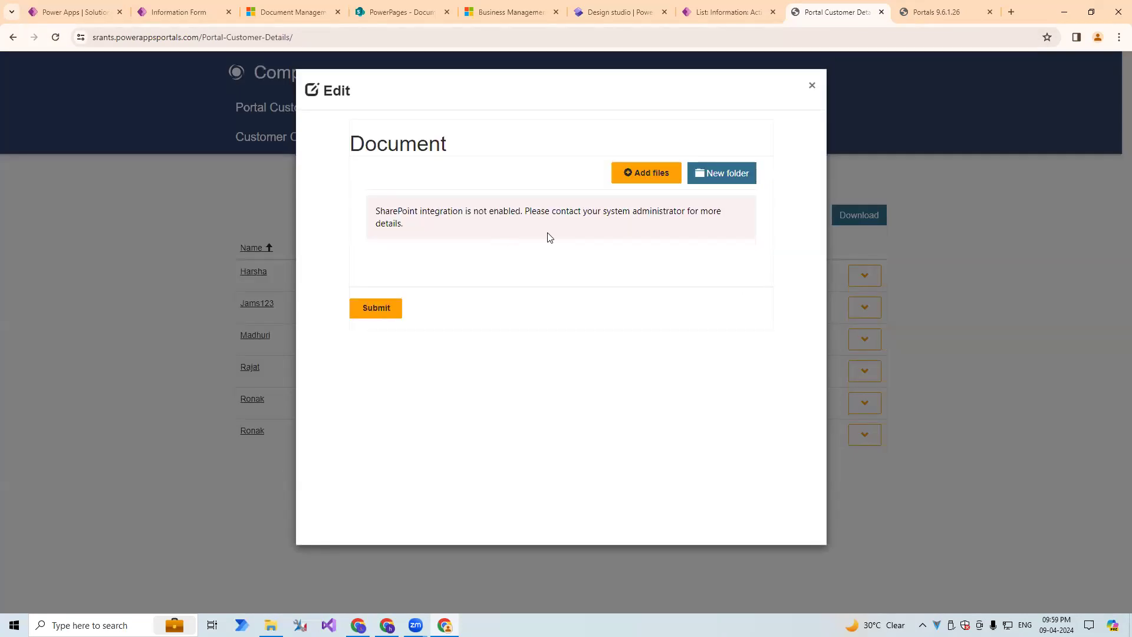
pyautogui.click(812, 85)
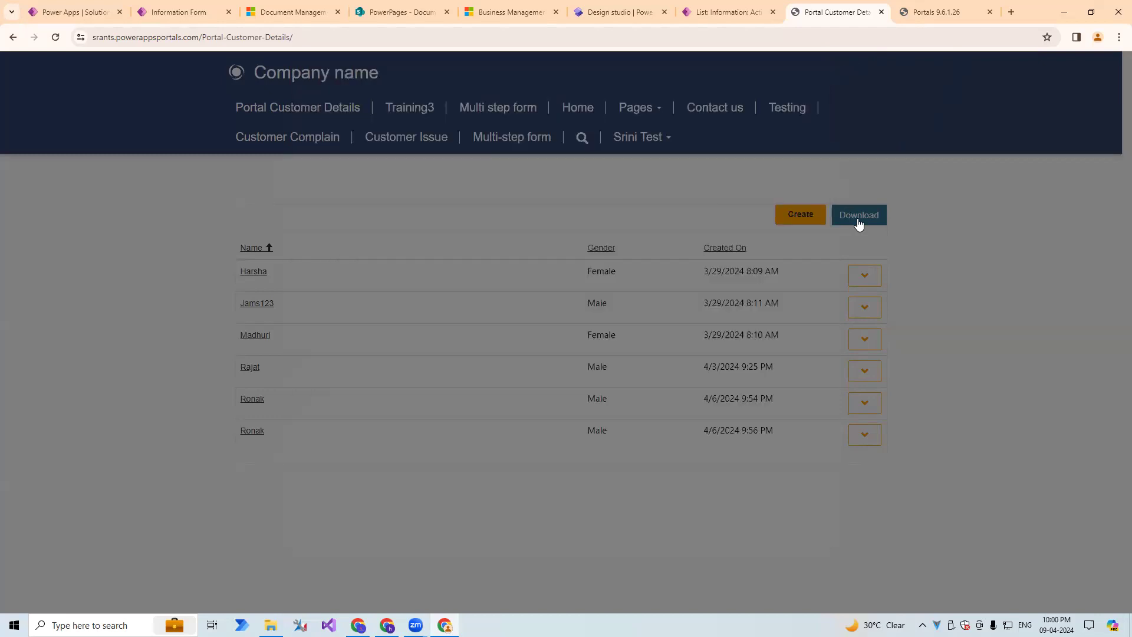
pyautogui.click(865, 276)
pyautogui.click(832, 316)
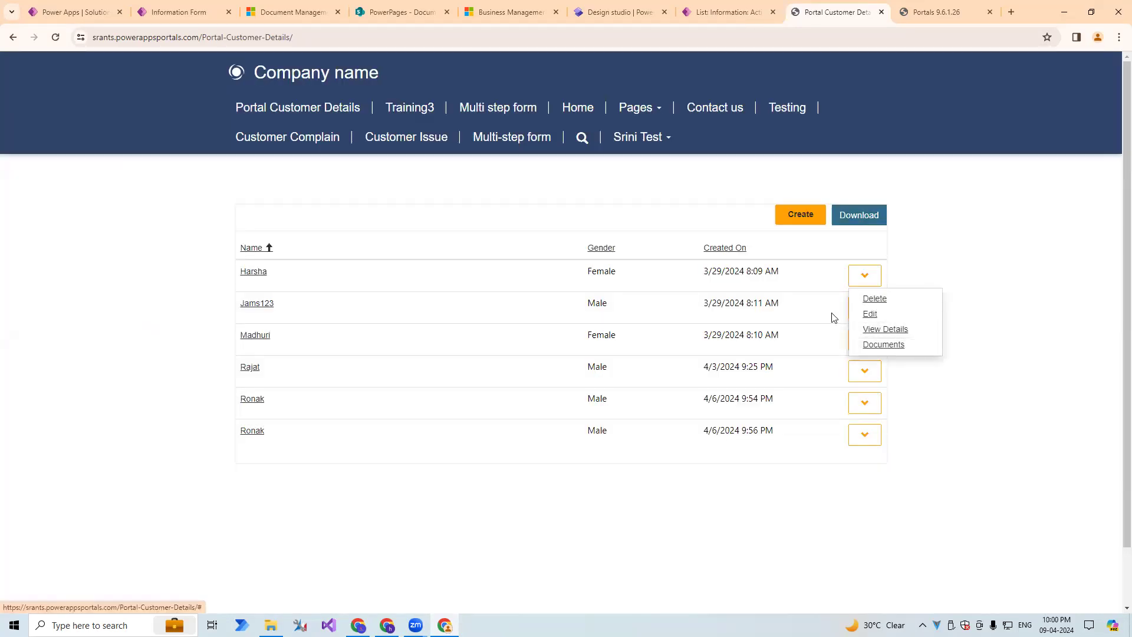
# Open the second record's Documents form, inspect its Add files dialog, and cancel without choosing a file.
pyautogui.click(865, 307)
pyautogui.click(883, 377)
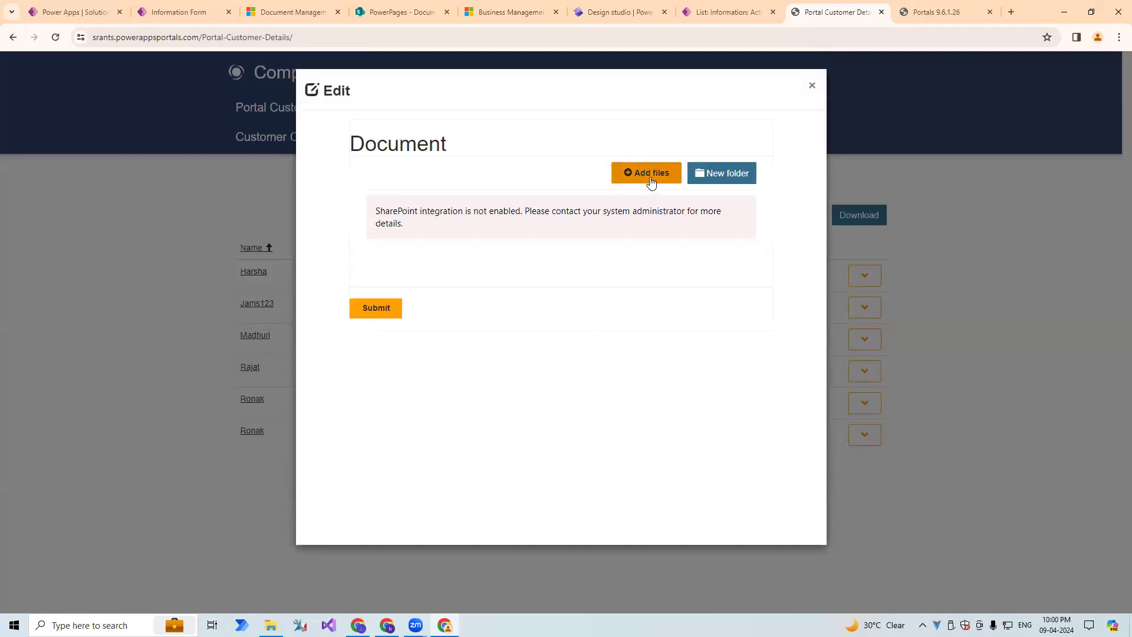
pyautogui.click(649, 173)
pyautogui.click(537, 213)
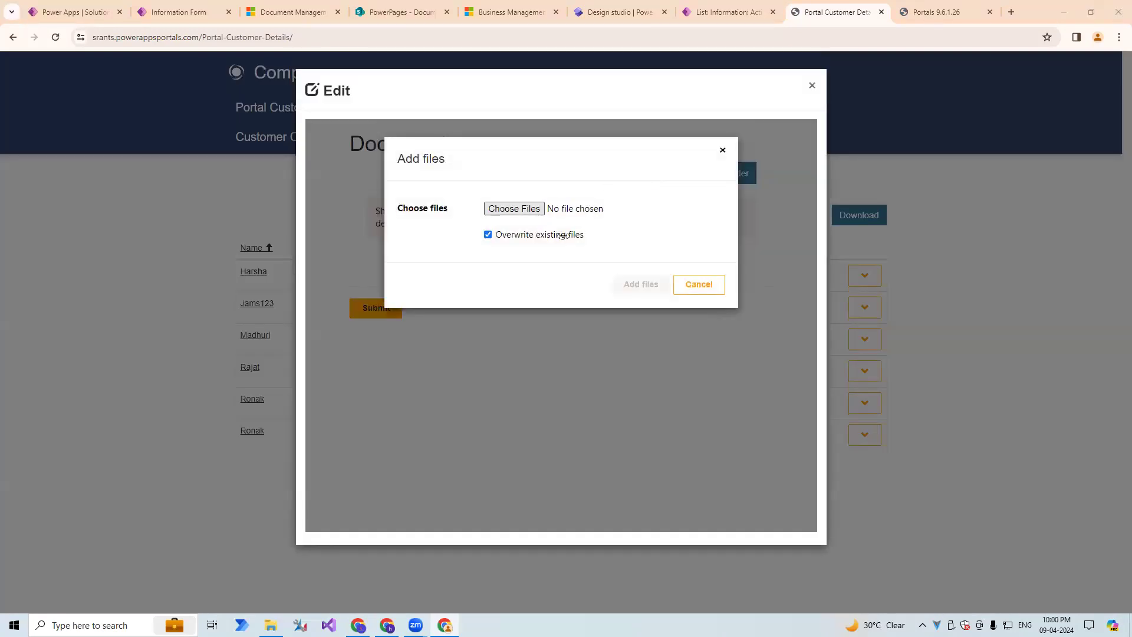
pyautogui.click(552, 9)
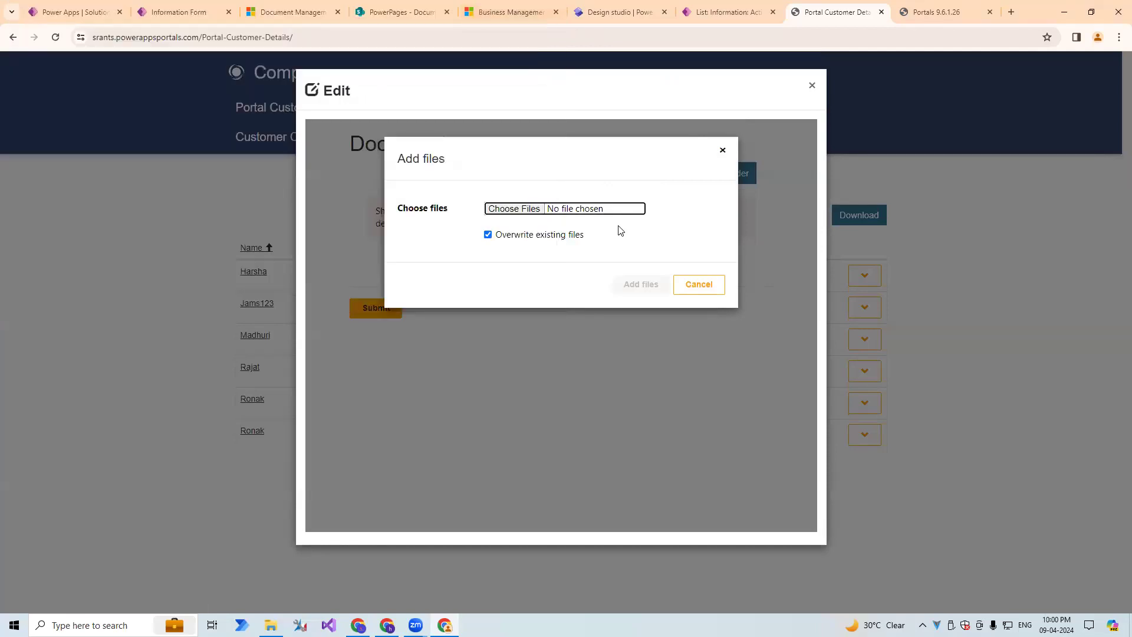
pyautogui.click(699, 285)
# Inspect the New folder dialog, read the SharePoint integration message on the Documents form, and close the form.
pyautogui.click(705, 174)
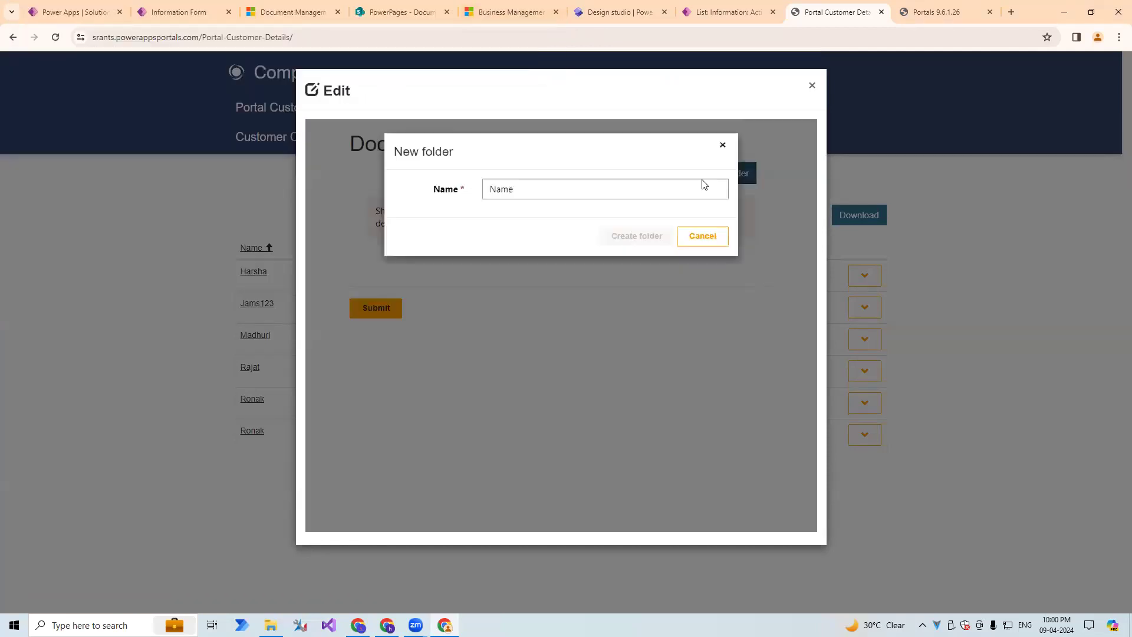
pyautogui.click(723, 149)
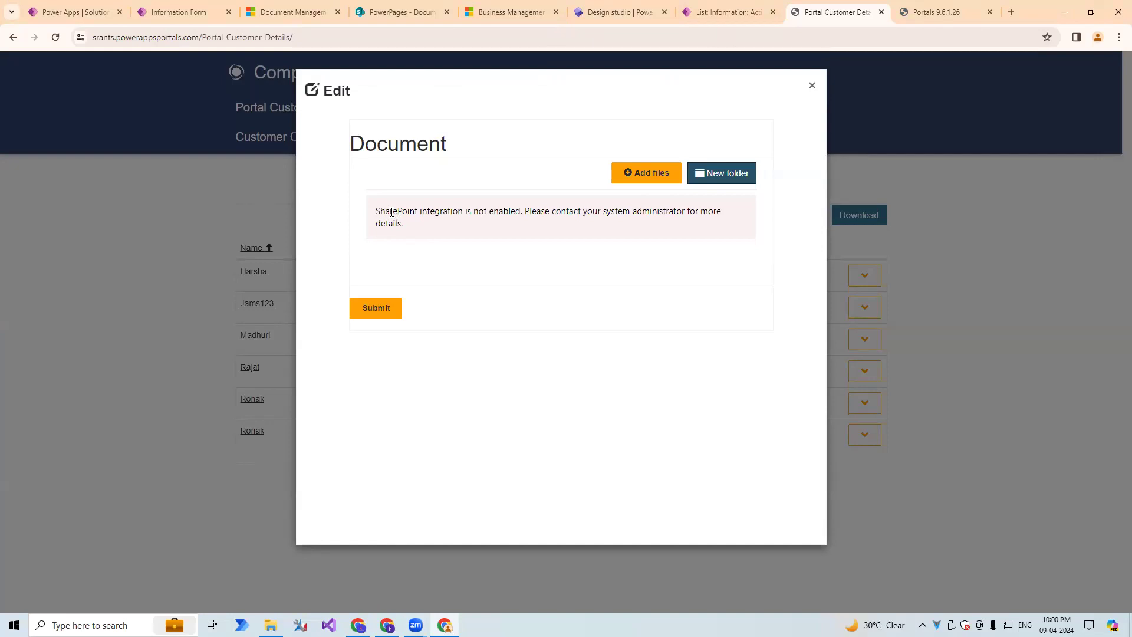
pyautogui.moveTo(380, 211); pyautogui.dragTo(463, 227)
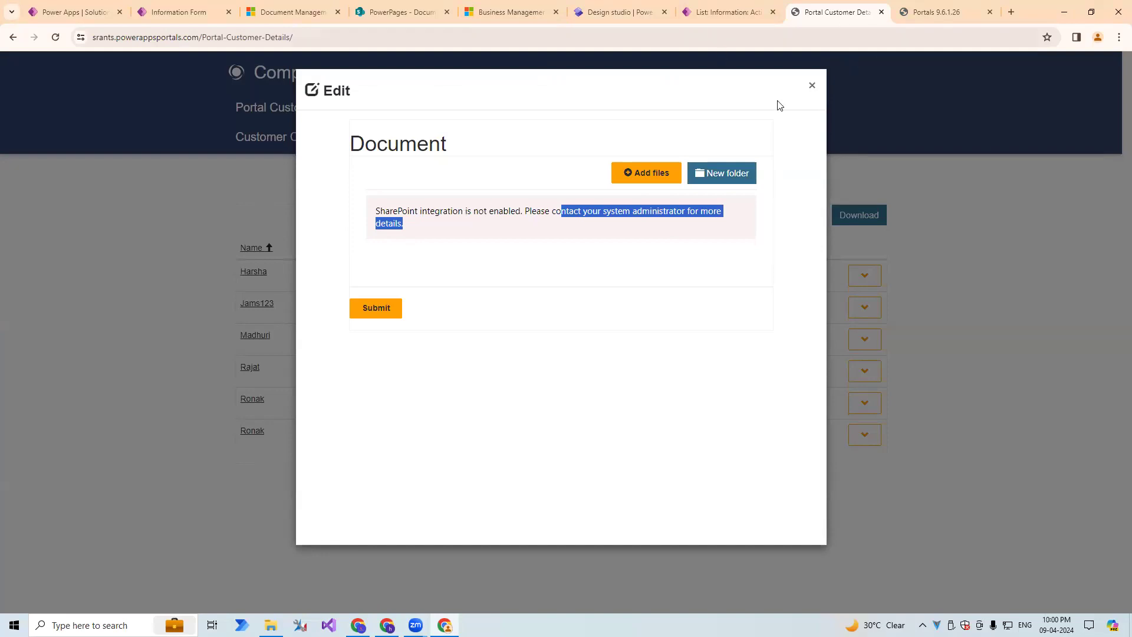
pyautogui.click(813, 89)
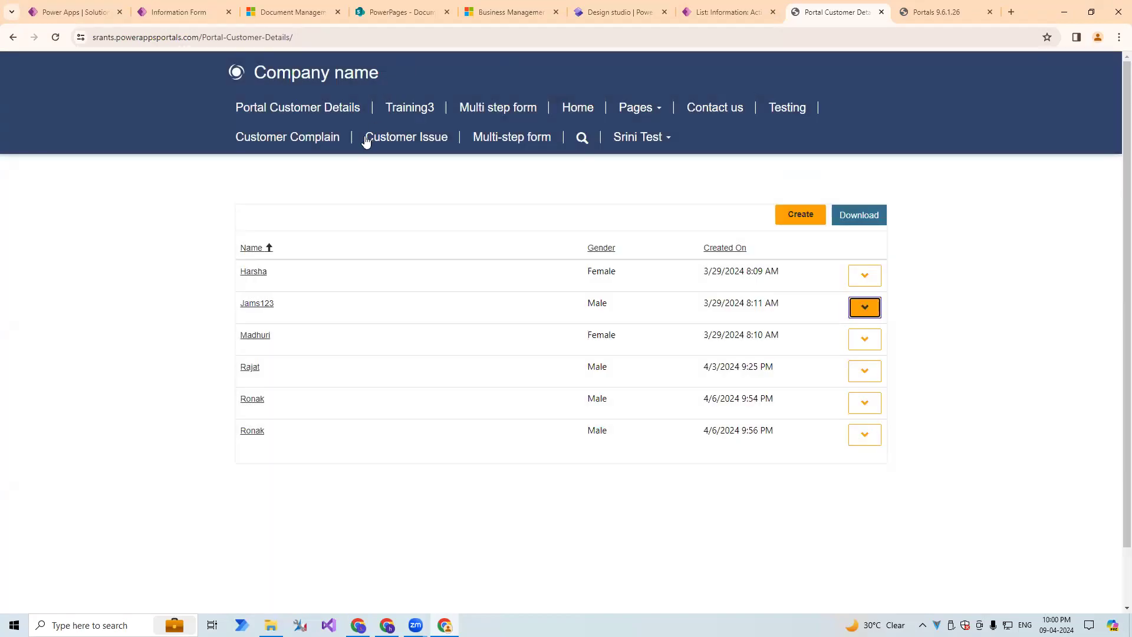
# Open the Power Platform admin center from Power Apps and display its list of environments.
pyautogui.click(299, 12)
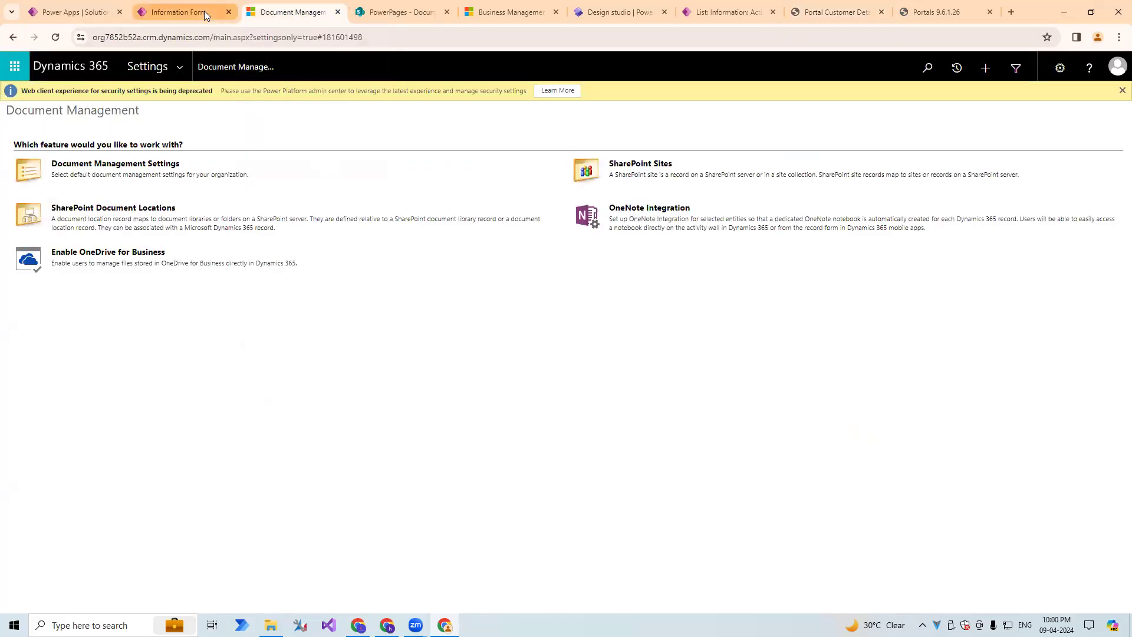
pyautogui.click(104, 5)
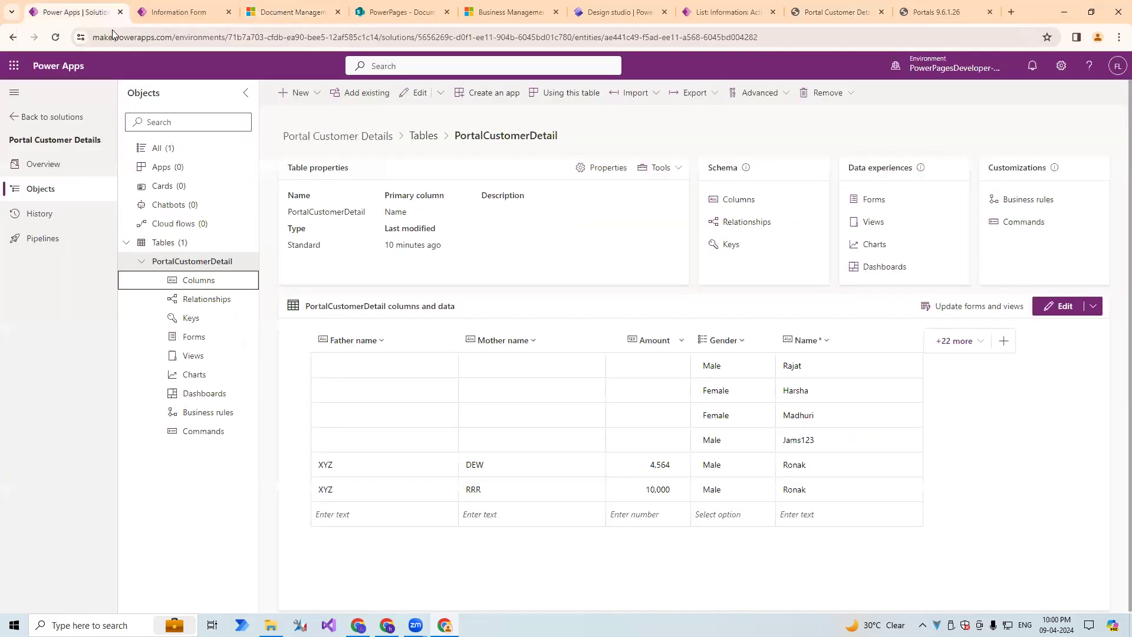
pyautogui.click(1060, 67)
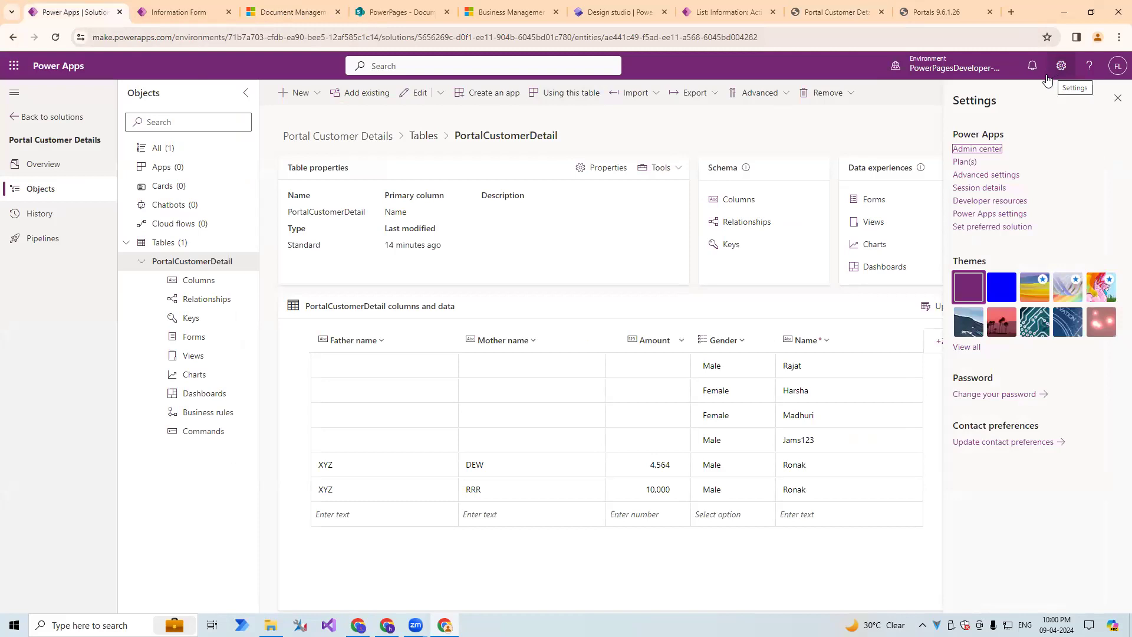
pyautogui.click(968, 150)
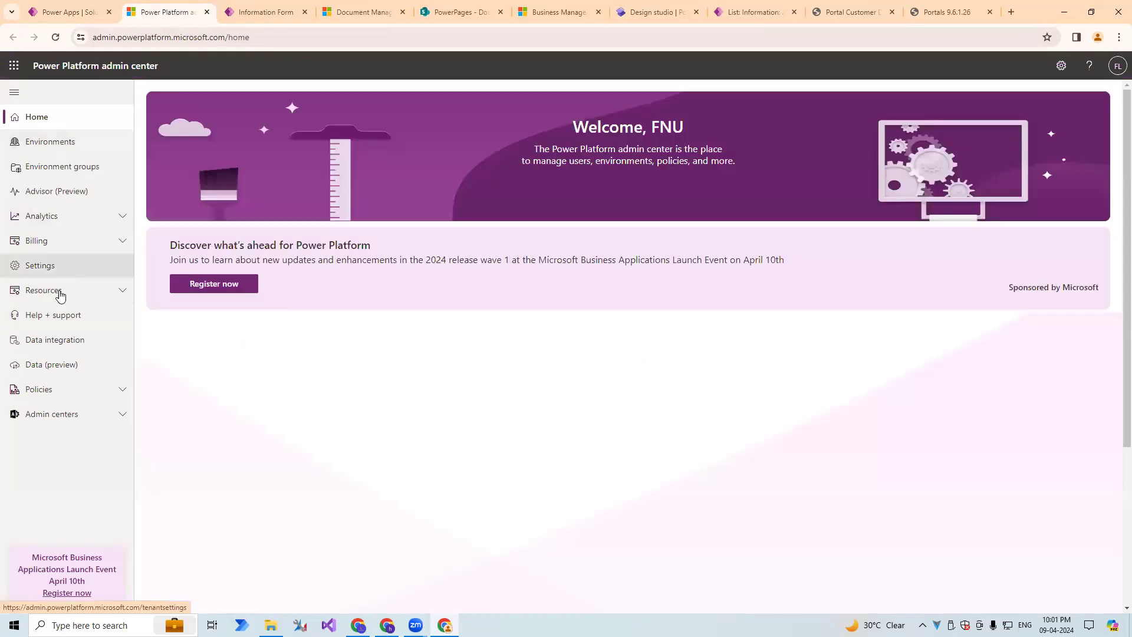
pyautogui.click(81, 151)
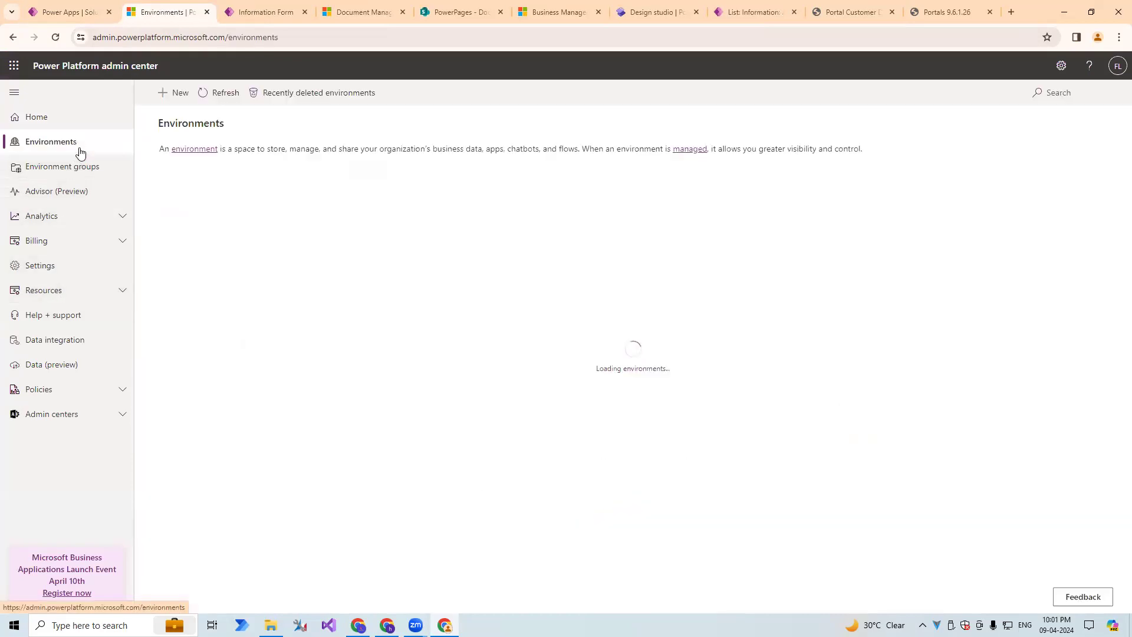
pyautogui.click(89, 12)
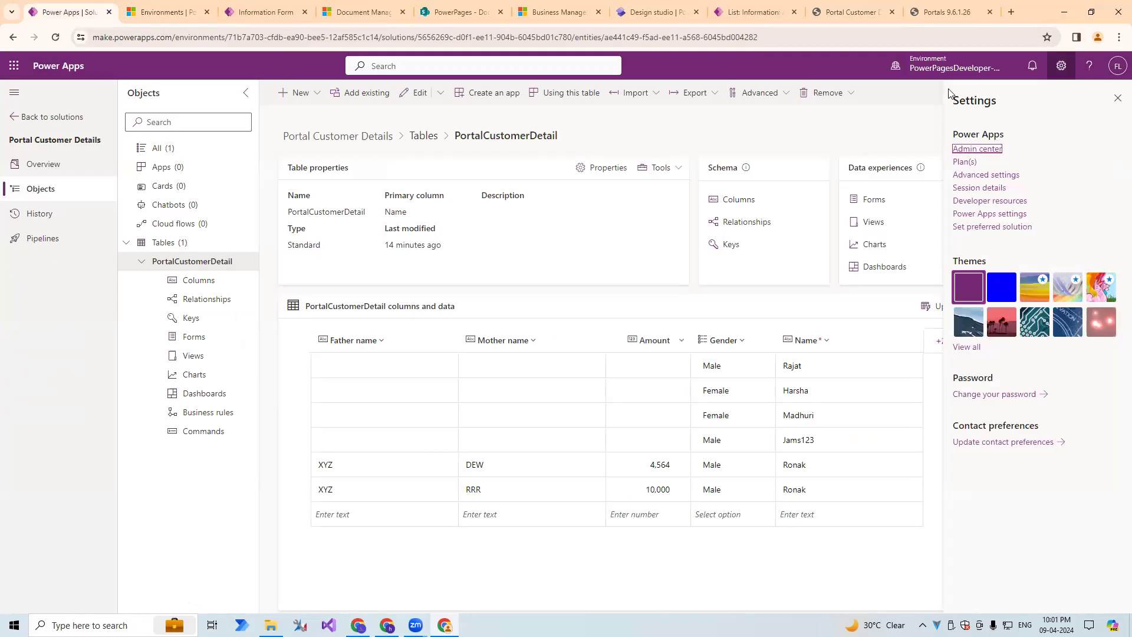
pyautogui.moveTo(950, 74)
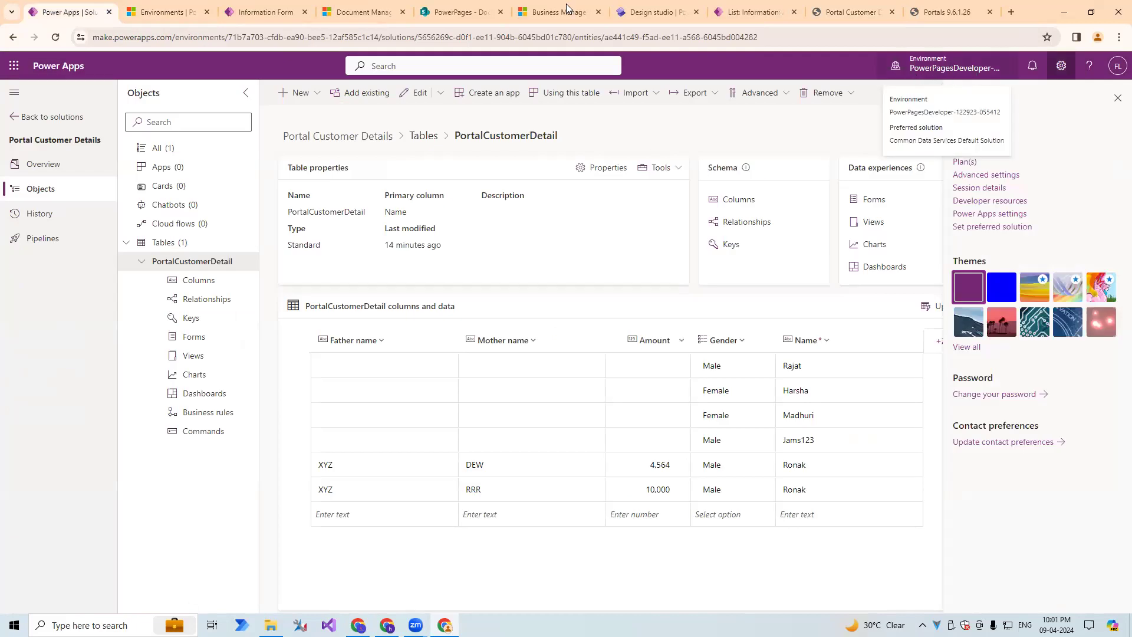
pyautogui.click(162, 11)
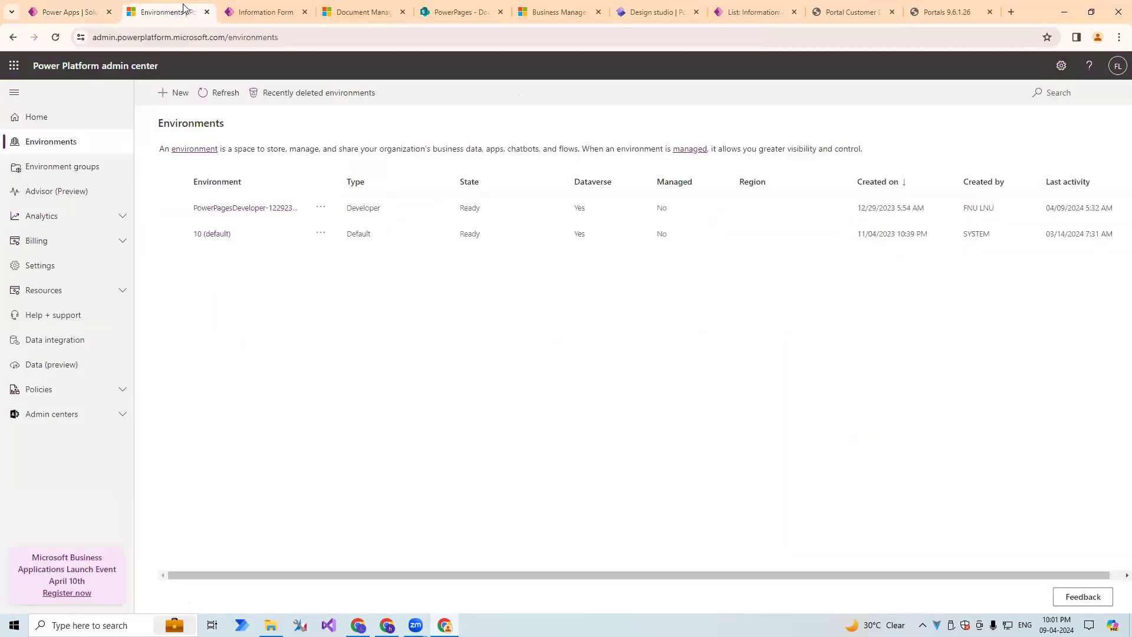
pyautogui.click(223, 209)
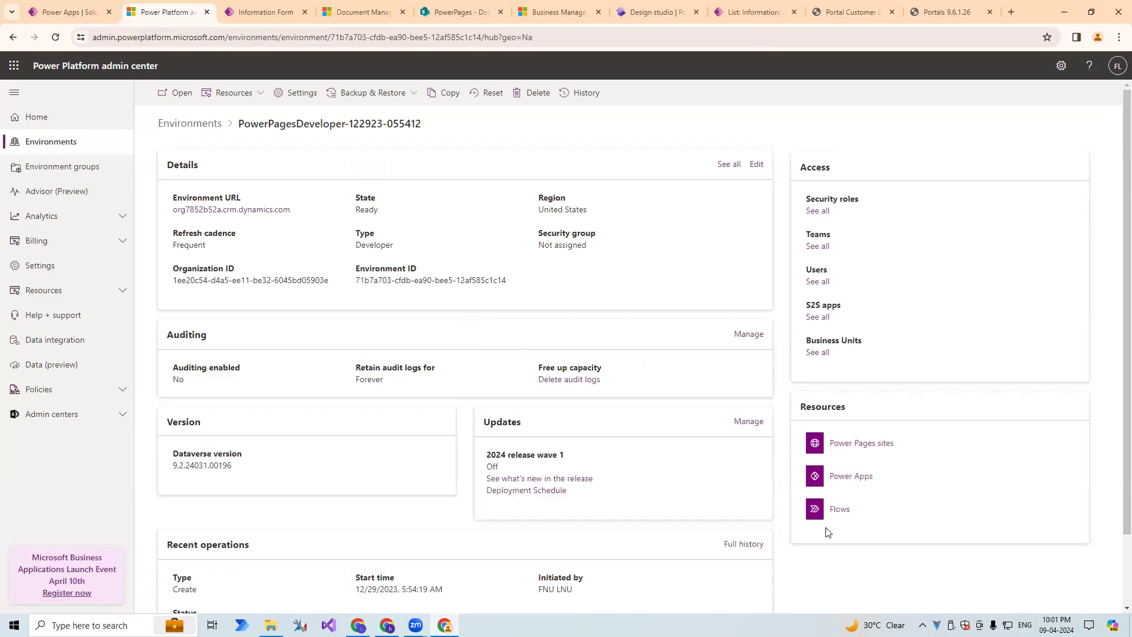
# Dismiss the feedback survey and open the Testing site's details from the environment's Power Pages sites.
pyautogui.scroll(-2, 847, 440)
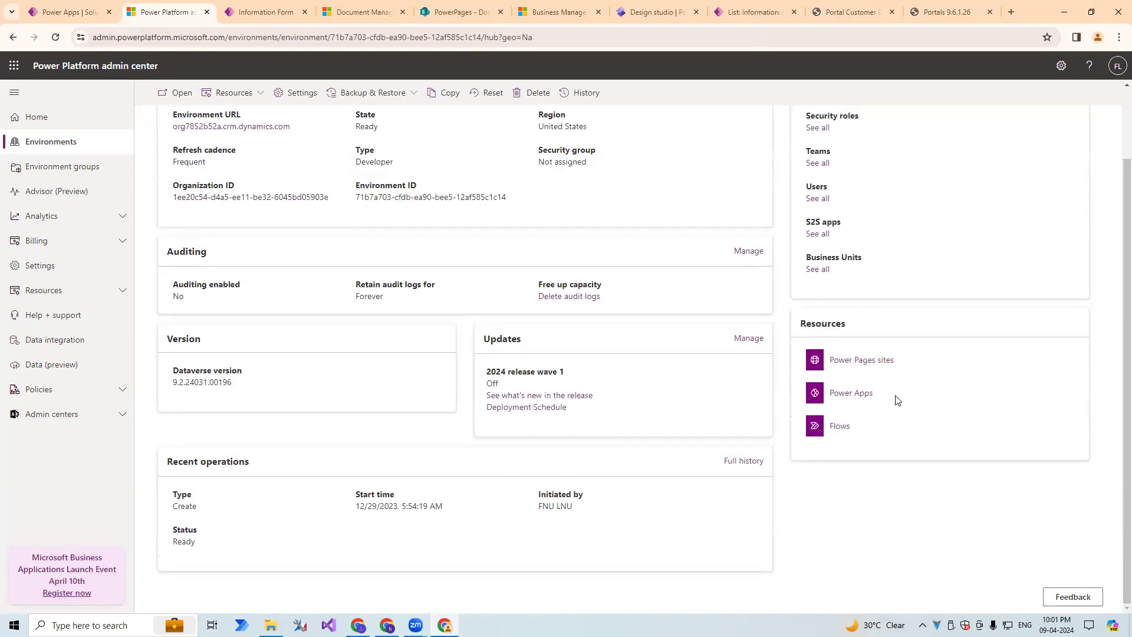
pyautogui.moveTo(898, 363); pyautogui.dragTo(828, 364)
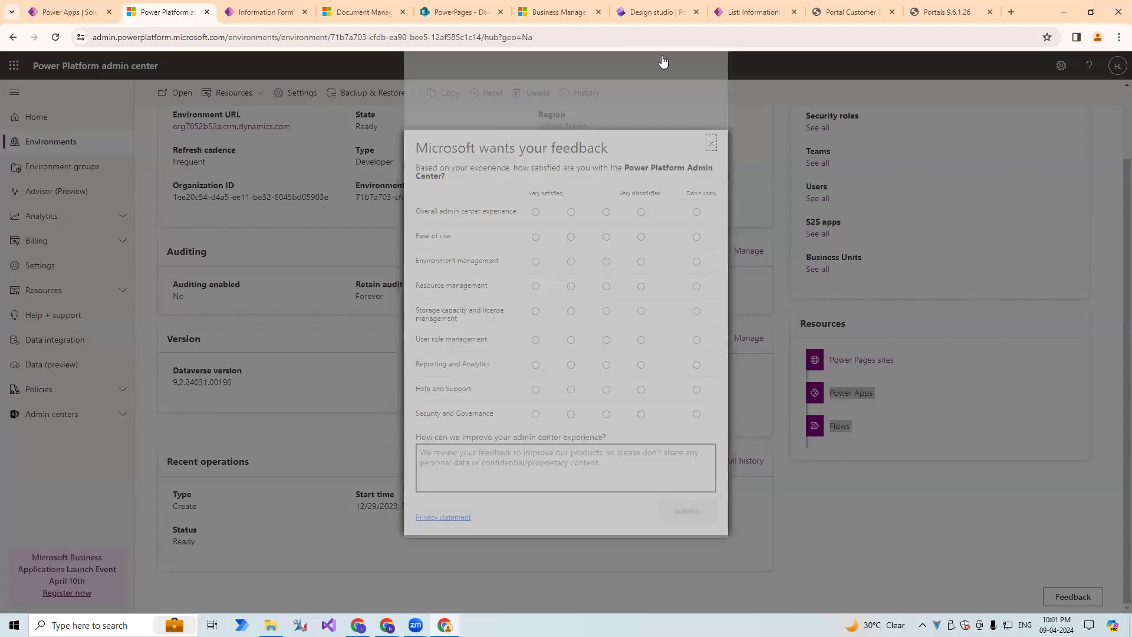
pyautogui.click(713, 144)
pyautogui.moveTo(919, 362); pyautogui.dragTo(816, 352)
pyautogui.click(910, 310)
pyautogui.click(838, 360)
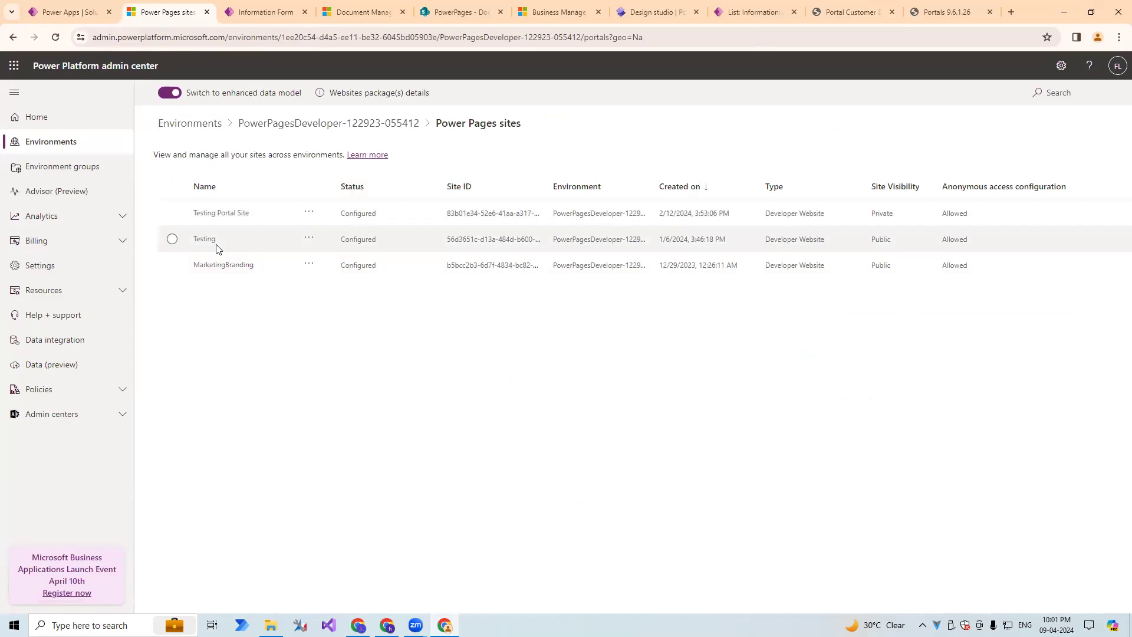
pyautogui.click(171, 239)
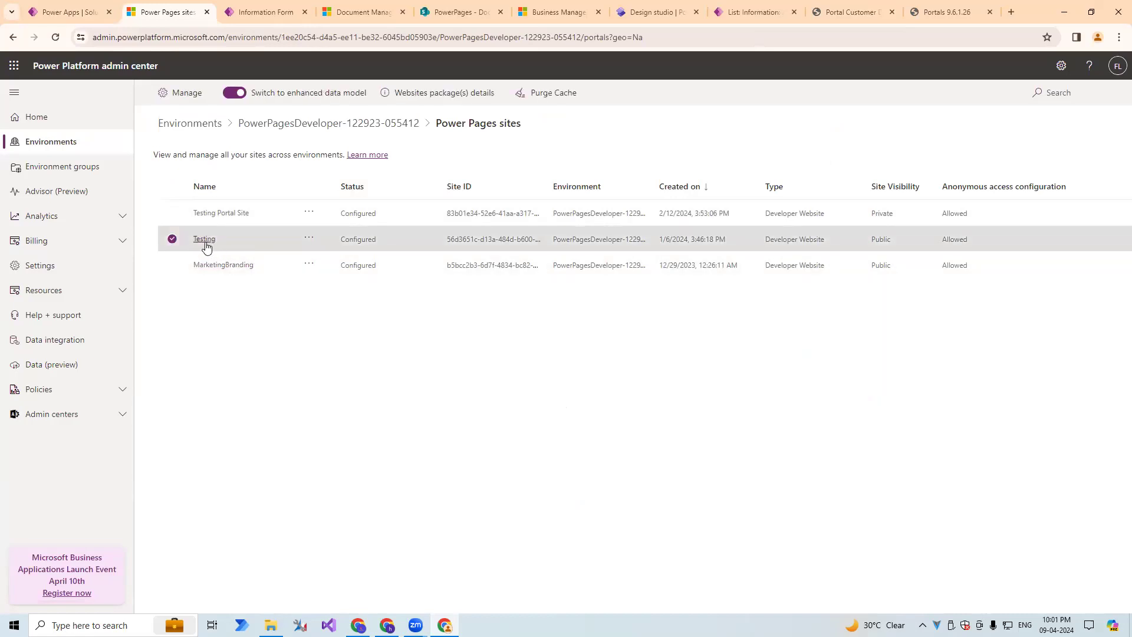
pyautogui.click(211, 245)
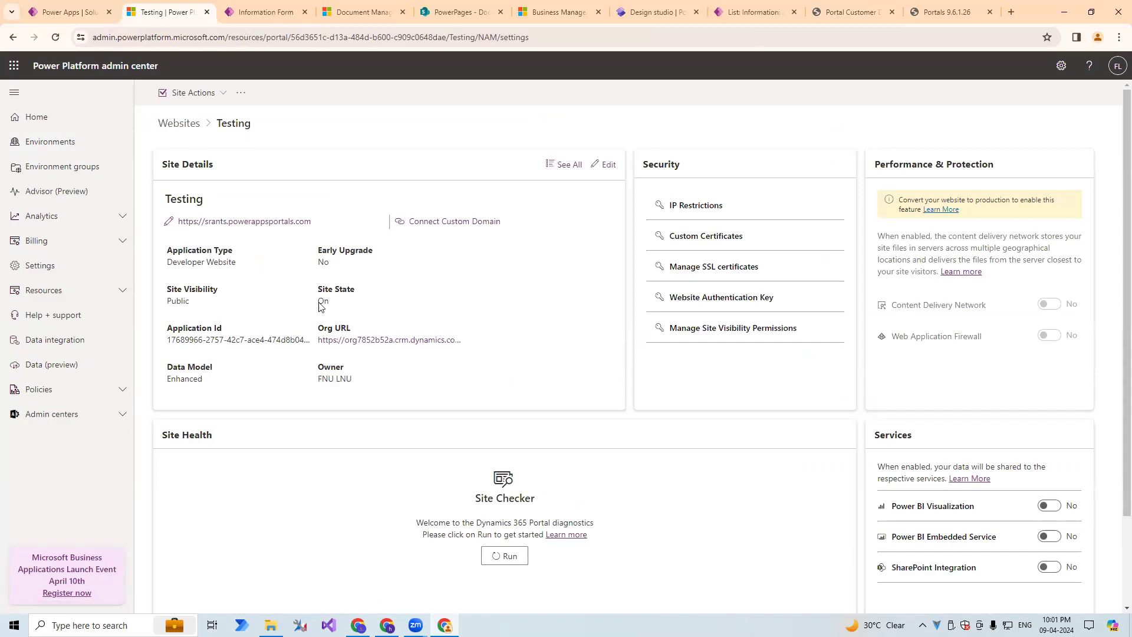
# Enable SharePoint Integration for the Testing site and accept the requested organization permissions with the signed-in account.
pyautogui.scroll(-2, 1026, 375)
pyautogui.moveTo(903, 403); pyautogui.dragTo(970, 402)
pyautogui.moveTo(908, 429); pyautogui.dragTo(974, 426)
pyautogui.moveTo(906, 459)
pyautogui.mouseDown()
pyautogui.moveTo(979, 459)
pyautogui.moveTo(888, 460)
pyautogui.mouseUp()
pyautogui.click(994, 462)
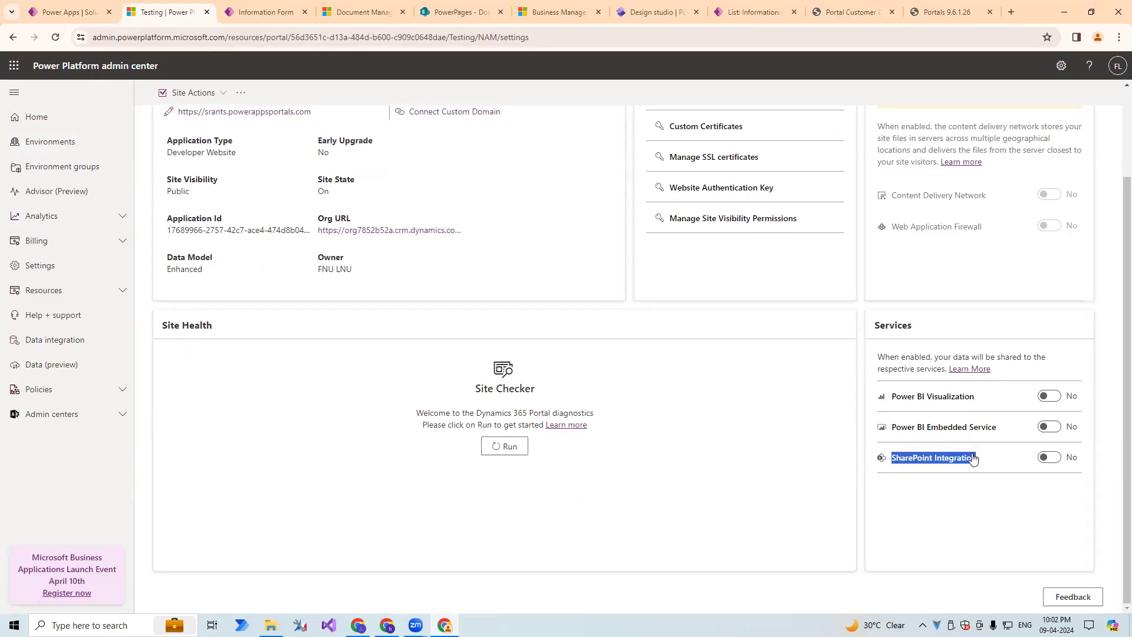
pyautogui.click(1053, 458)
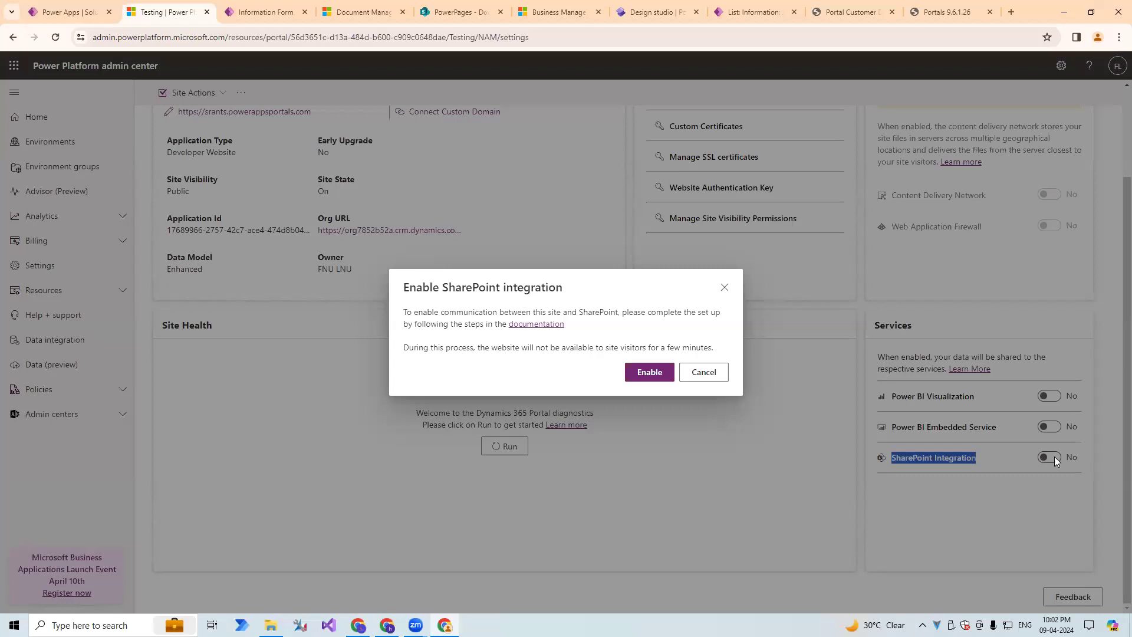
pyautogui.click(649, 376)
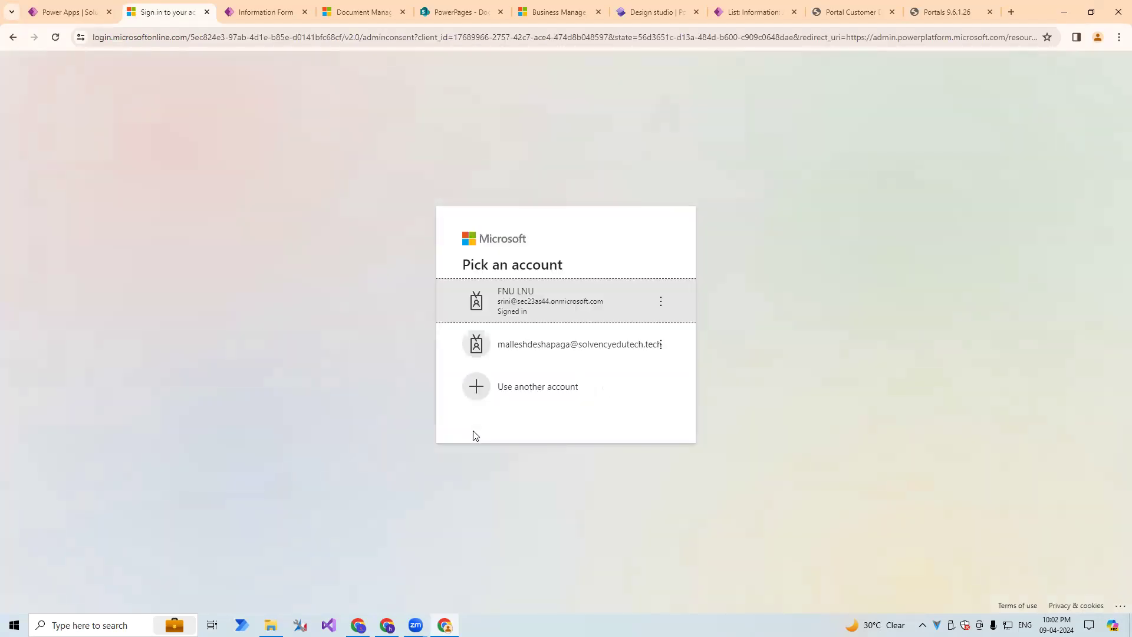
pyautogui.click(556, 313)
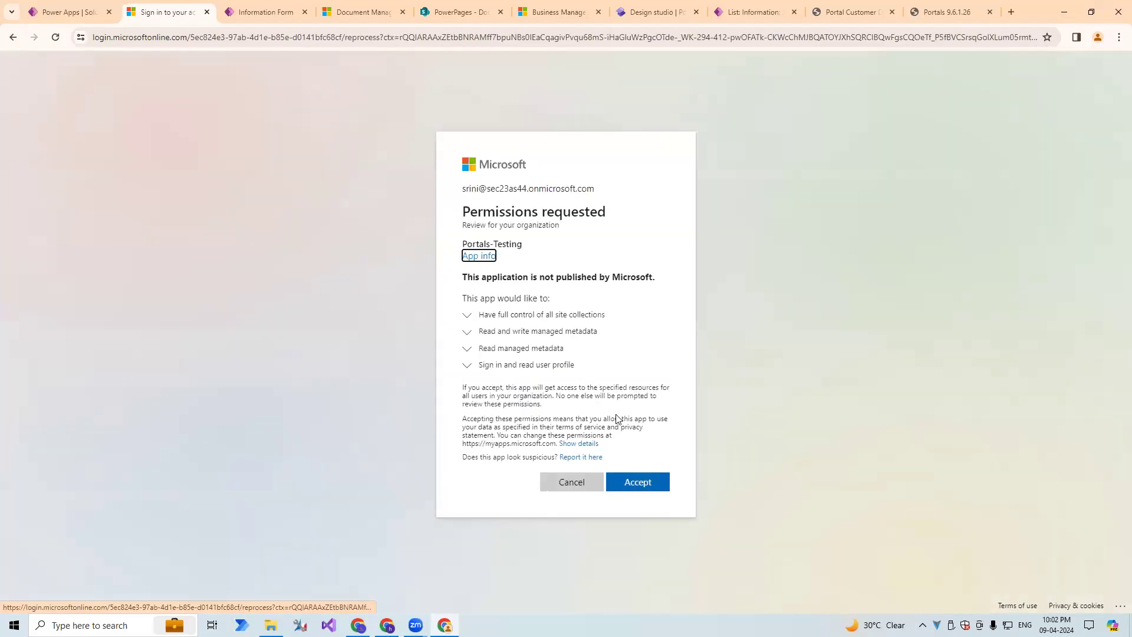
pyautogui.click(615, 490)
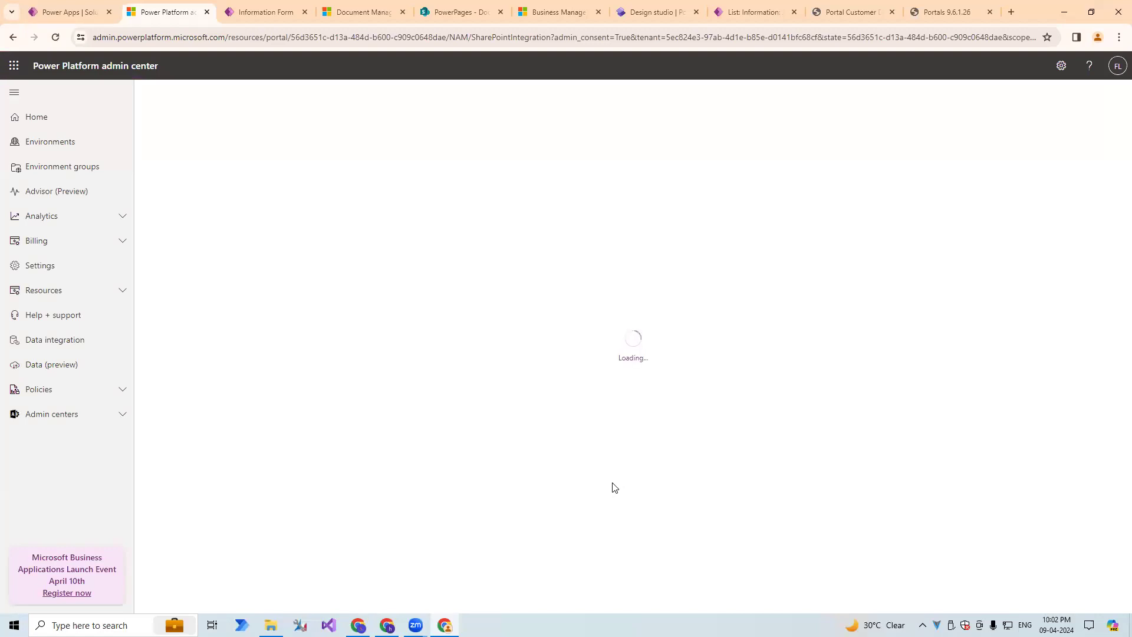
pyautogui.rightClick(614, 487)
pyautogui.click(567, 447)
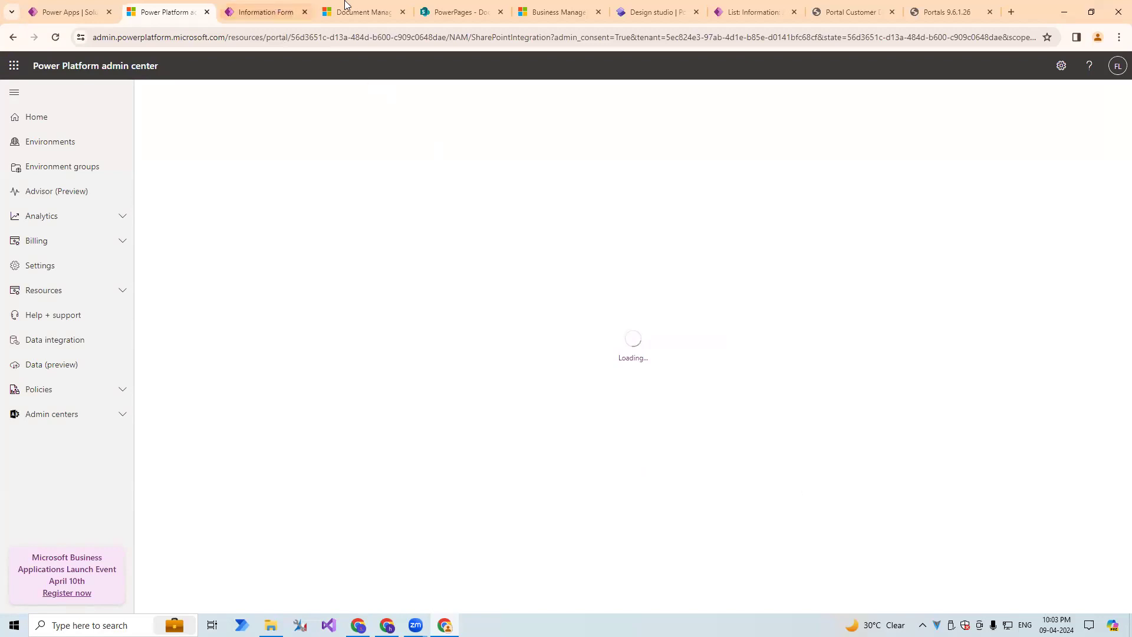
pyautogui.click(652, 12)
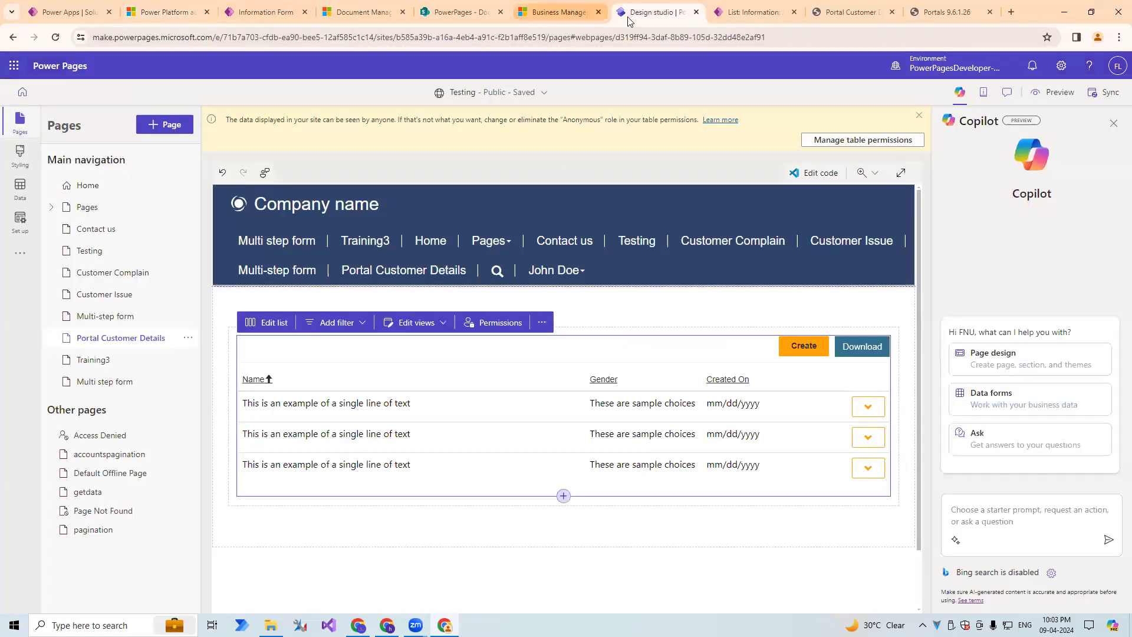
pyautogui.click(462, 12)
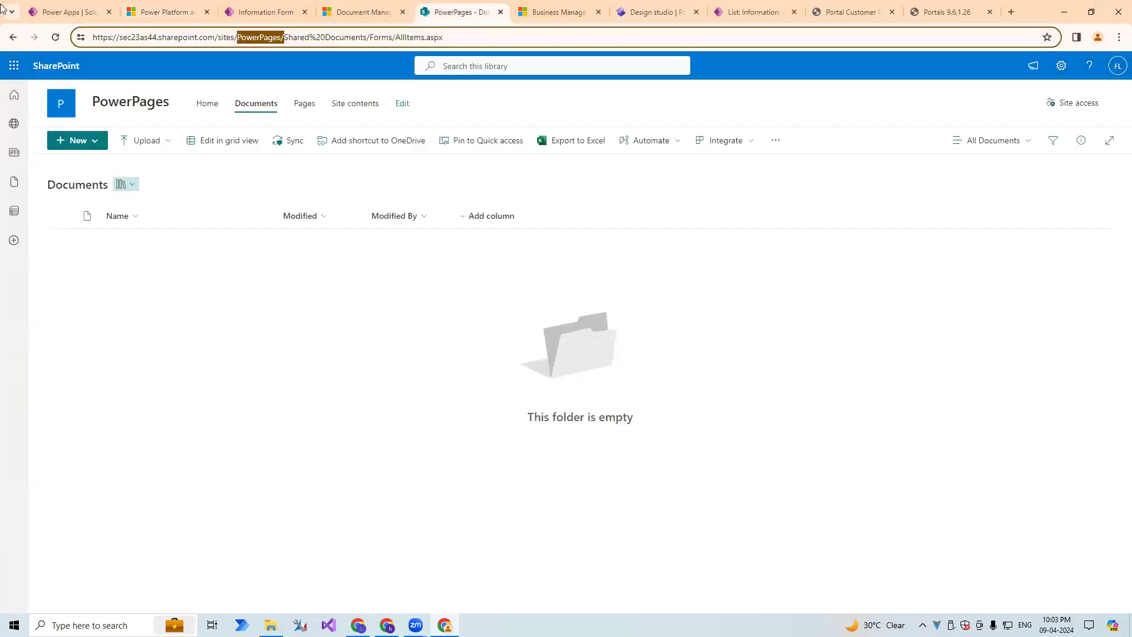
# Check the SharePoint Integration status among the Testing site's services in the Power Platform admin center.
pyautogui.click(168, 12)
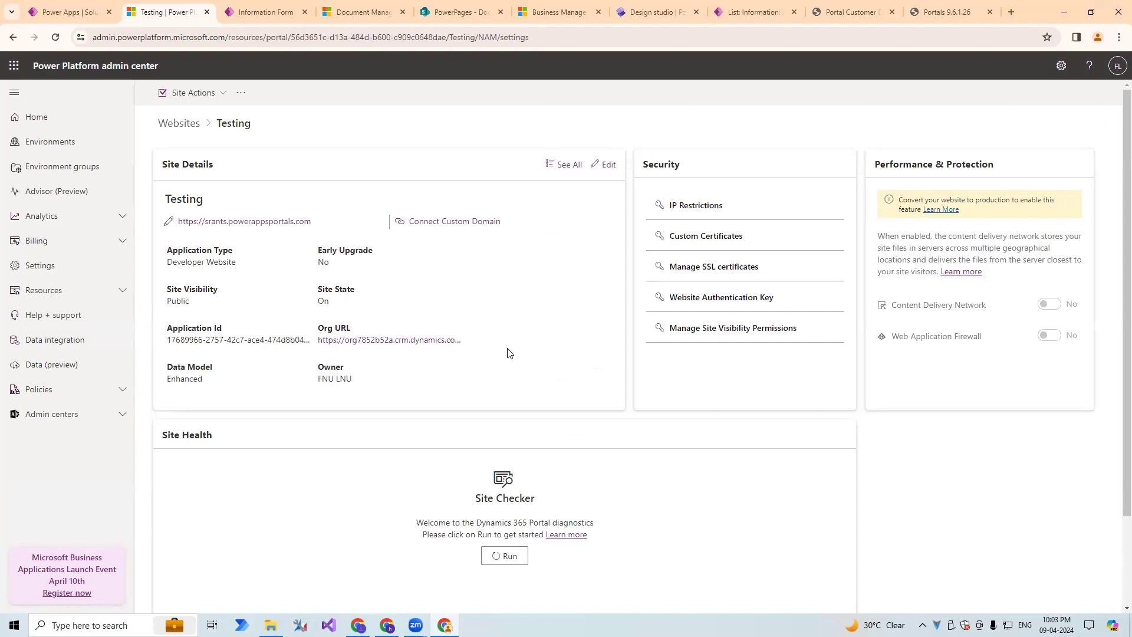
pyautogui.scroll(-1, 1029, 420)
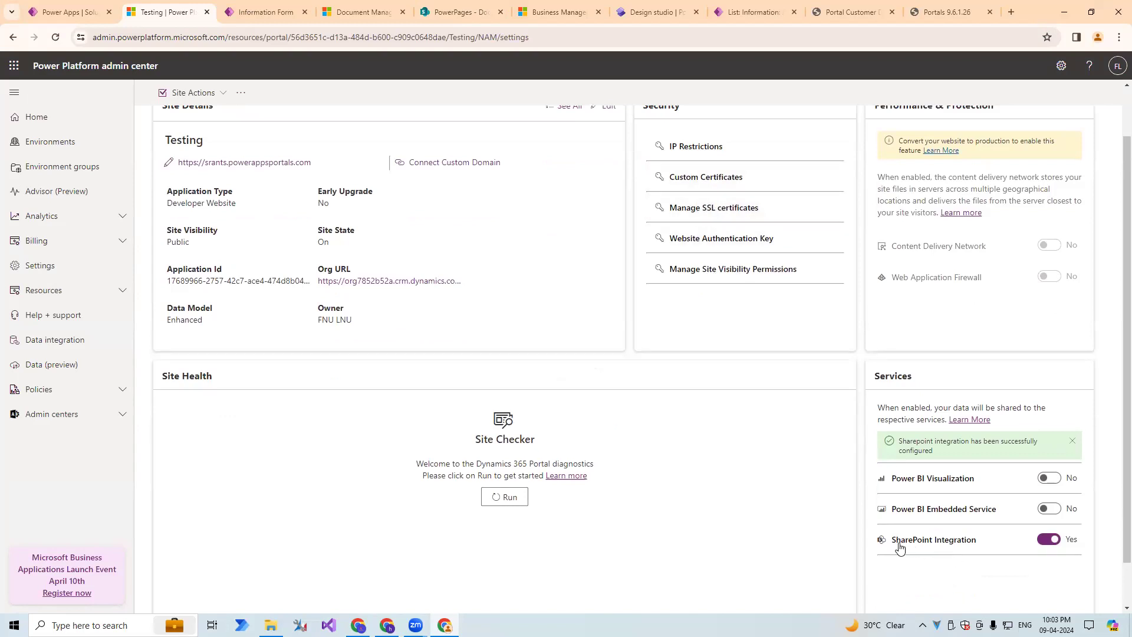
pyautogui.moveTo(890, 547); pyautogui.dragTo(982, 553)
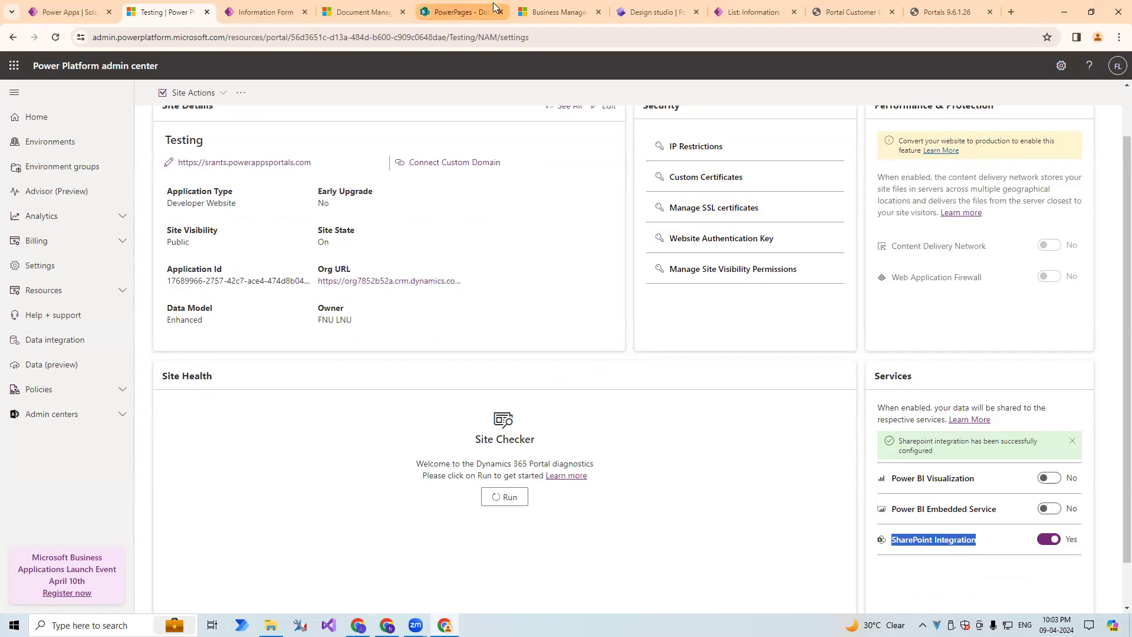
# Clear the portal's cache from its about page and reload the Portal Customer Details page.
pyautogui.click(852, 12)
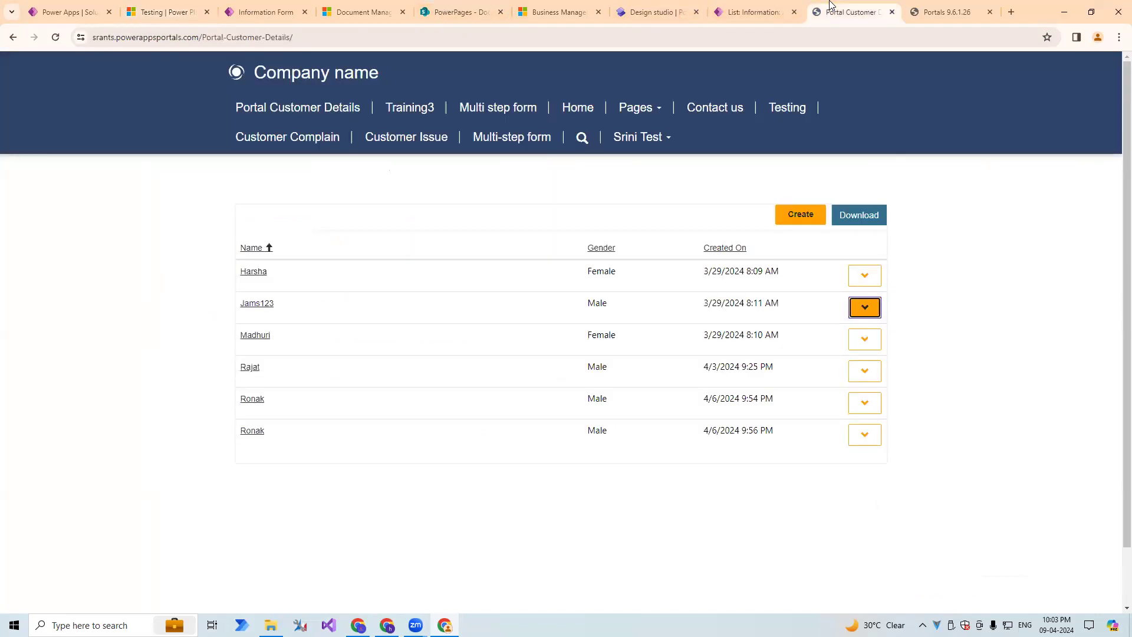
pyautogui.click(923, 7)
pyautogui.click(246, 299)
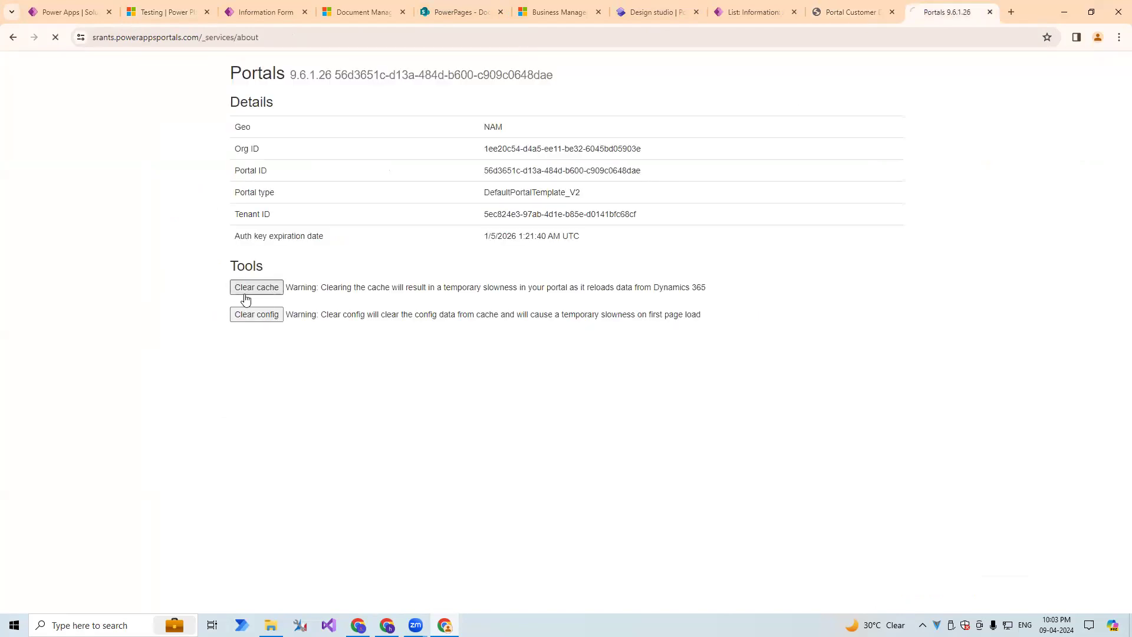
pyautogui.click(823, 1)
pyautogui.click(56, 39)
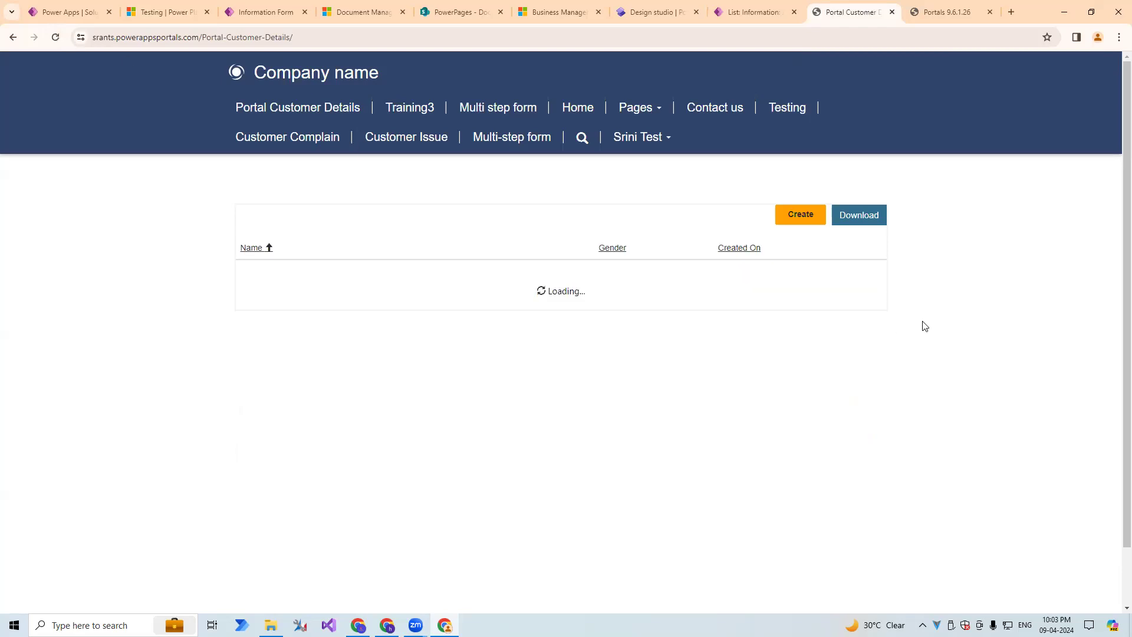
# View the Documents form of the second customer record in the list, and close it.
pyautogui.click(879, 311)
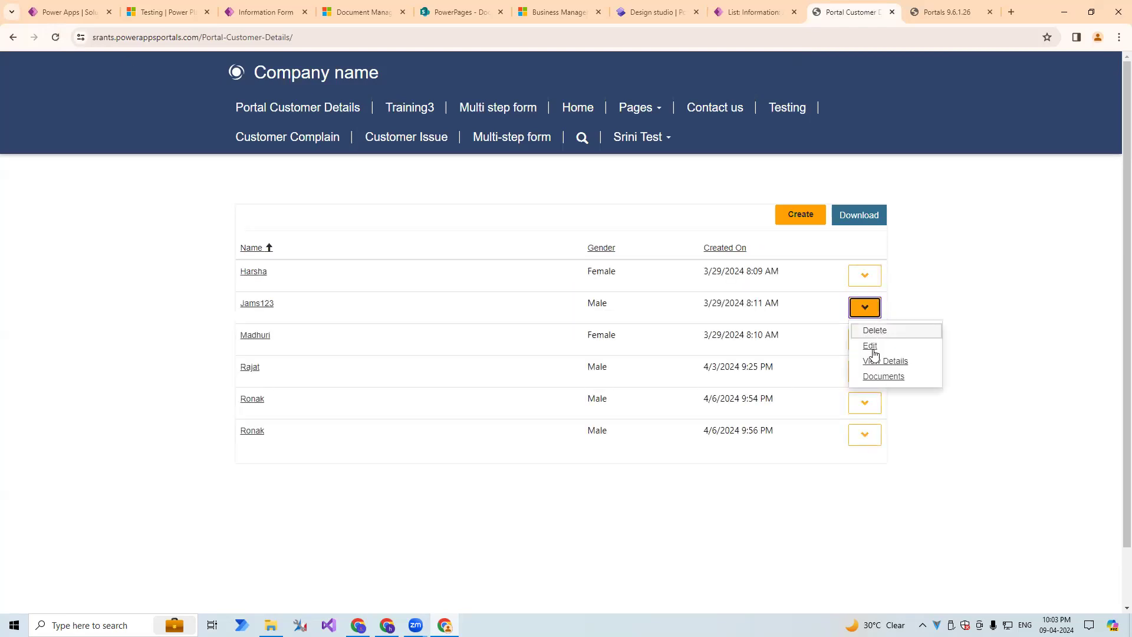
pyautogui.click(883, 376)
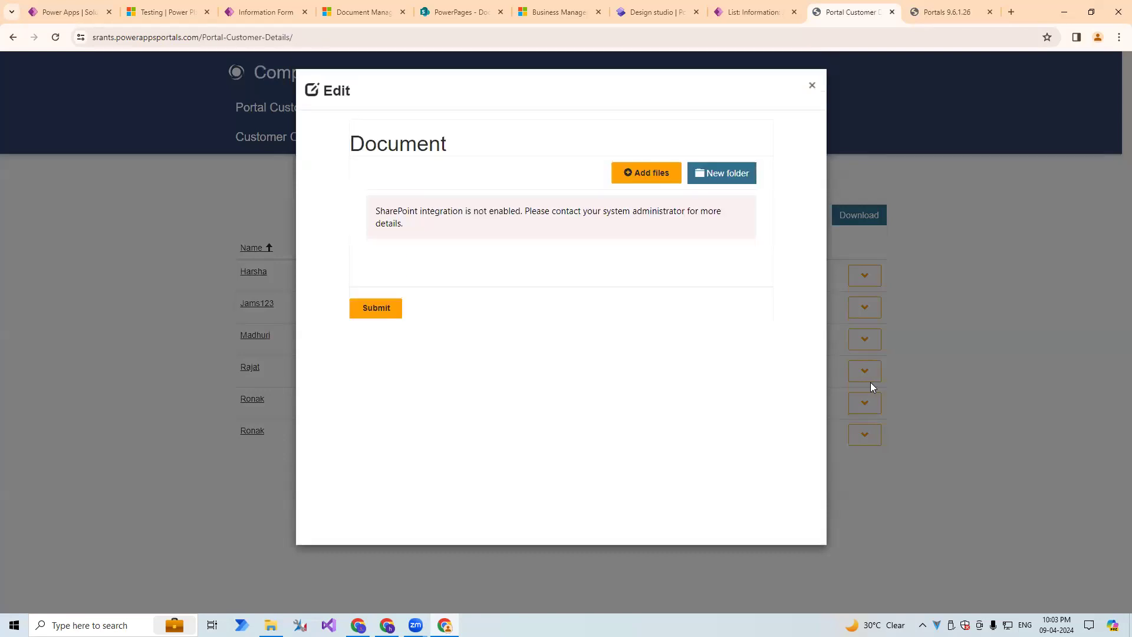
pyautogui.click(813, 87)
# Clear the portal's cache again and refresh the Portal Customer Details list page.
pyautogui.click(947, 12)
pyautogui.click(278, 289)
pyautogui.click(850, 13)
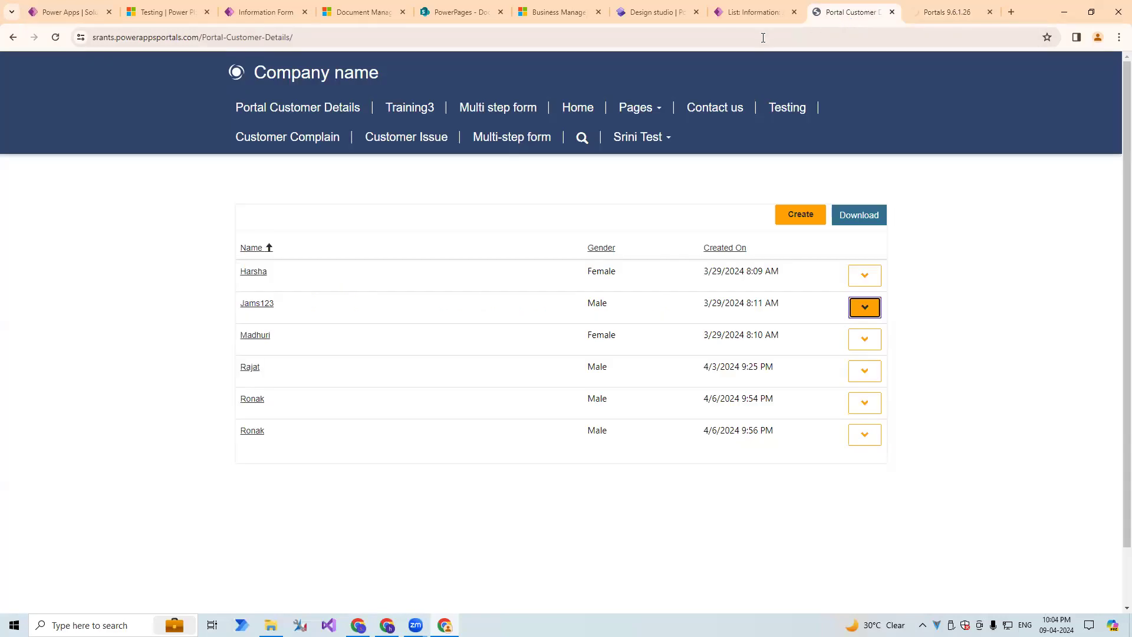
pyautogui.click(54, 39)
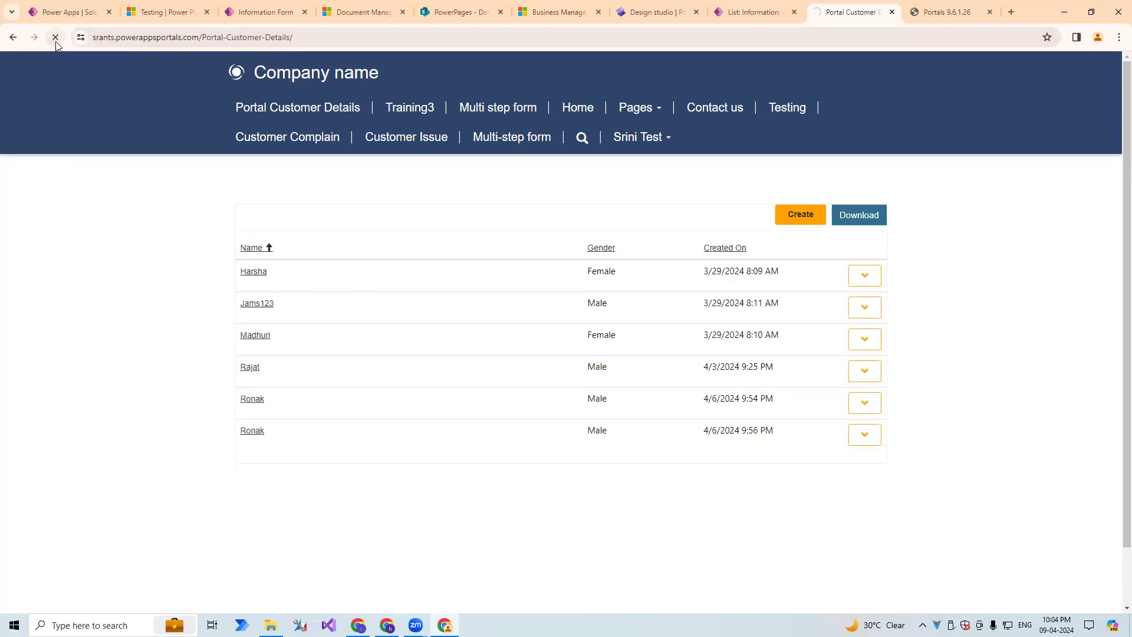
# Clear the portal's cache once more, recheck the Testing site's SharePoint Integration setting, and reload the Portal Customer Details page.
pyautogui.click(927, 13)
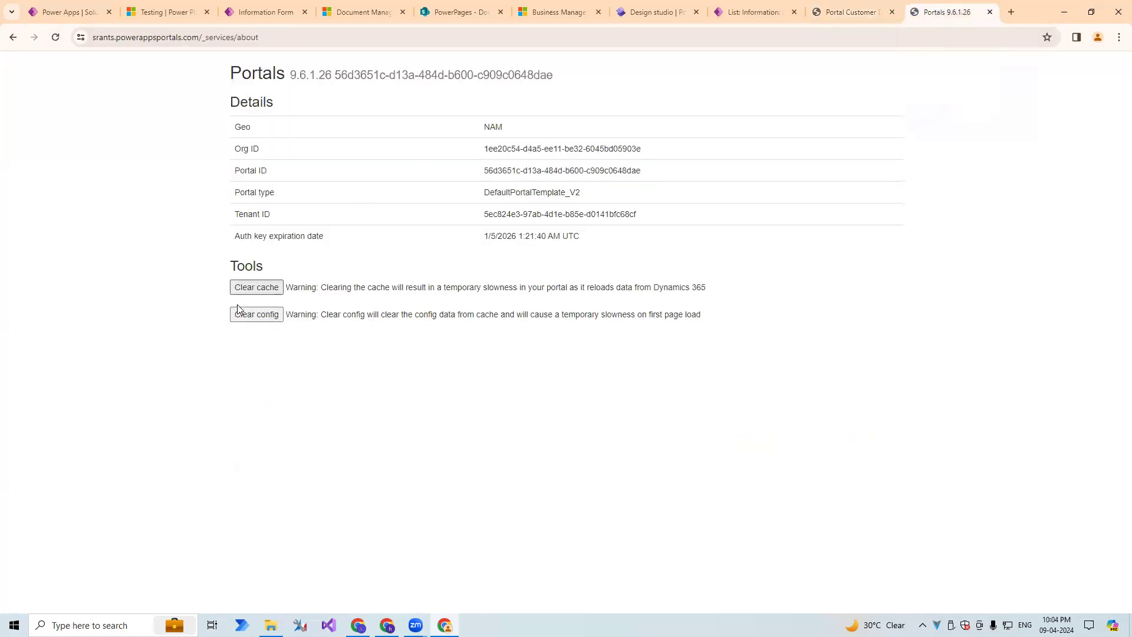
pyautogui.click(255, 290)
pyautogui.click(189, 12)
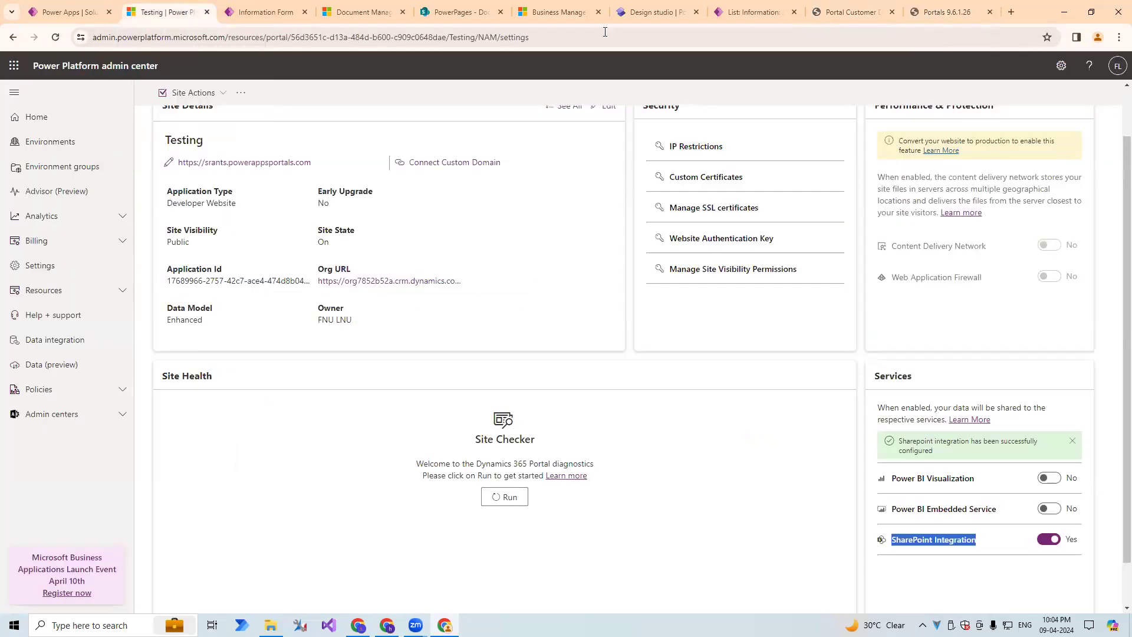
pyautogui.click(850, 12)
pyautogui.click(807, 34)
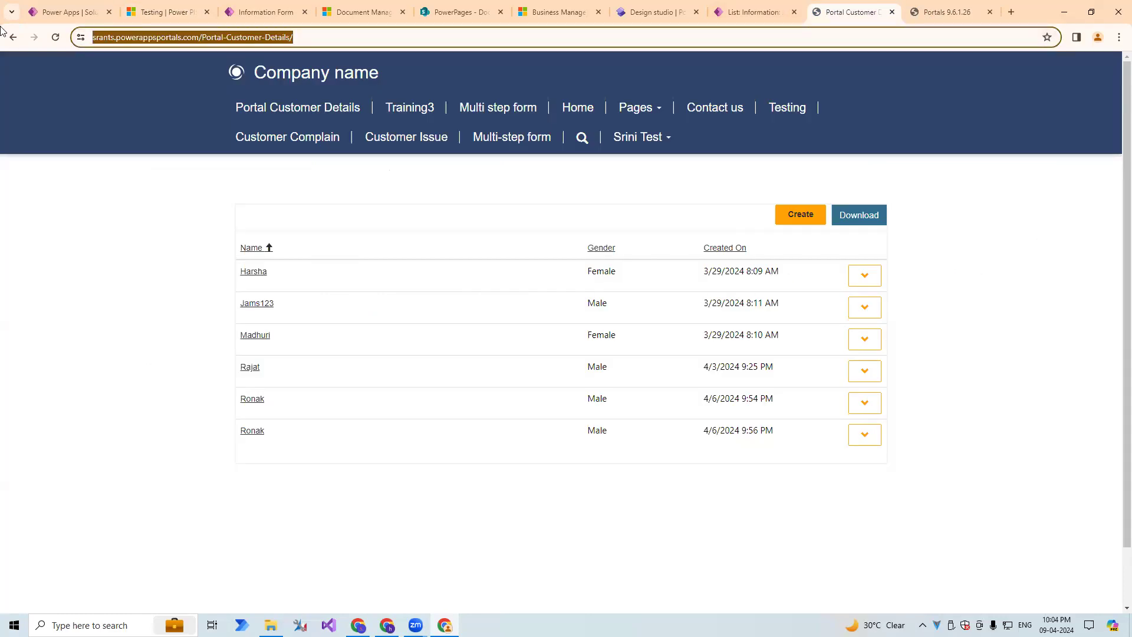
pyautogui.press('Return')
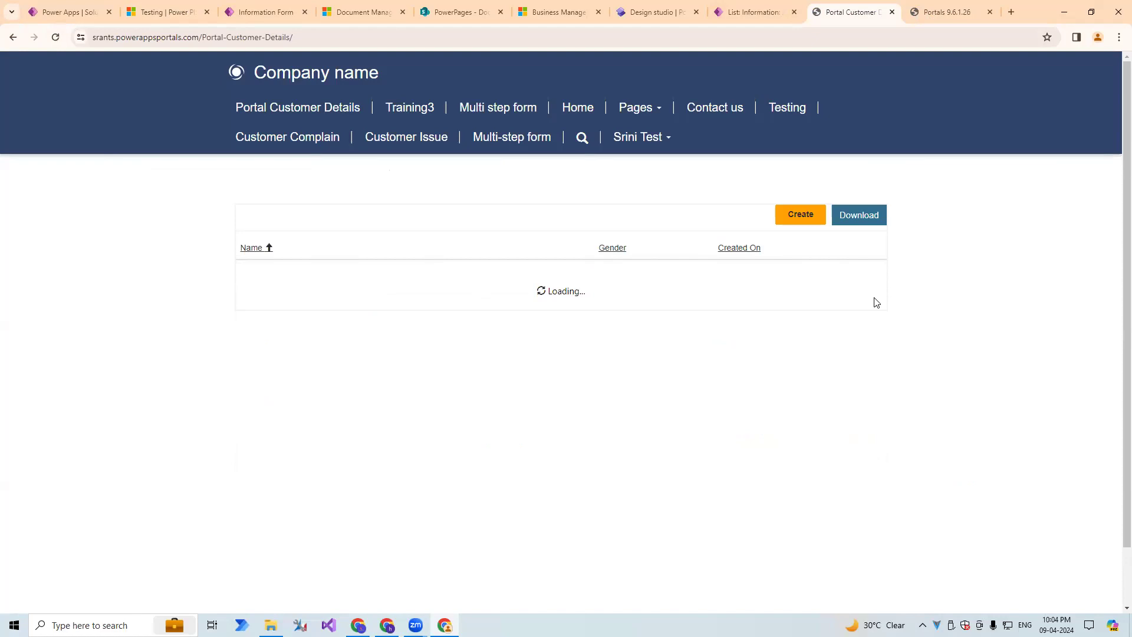
# Open the Documents form of the first customer record, read the message in its document area, and close the form.
pyautogui.click(869, 279)
pyautogui.click(881, 345)
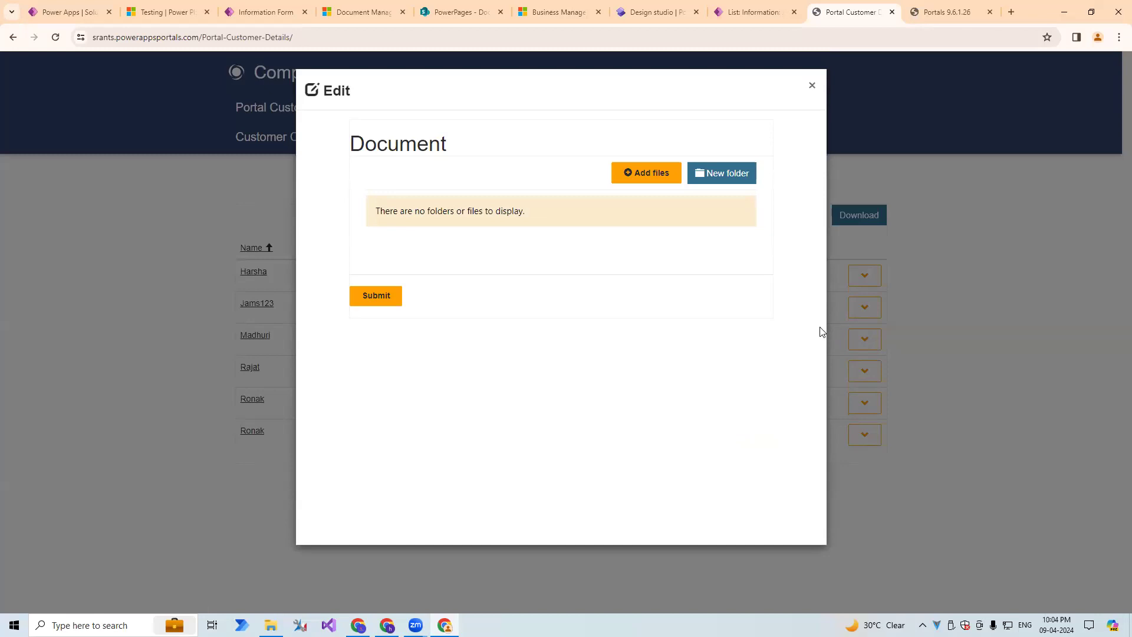
pyautogui.moveTo(520, 206); pyautogui.dragTo(298, 211)
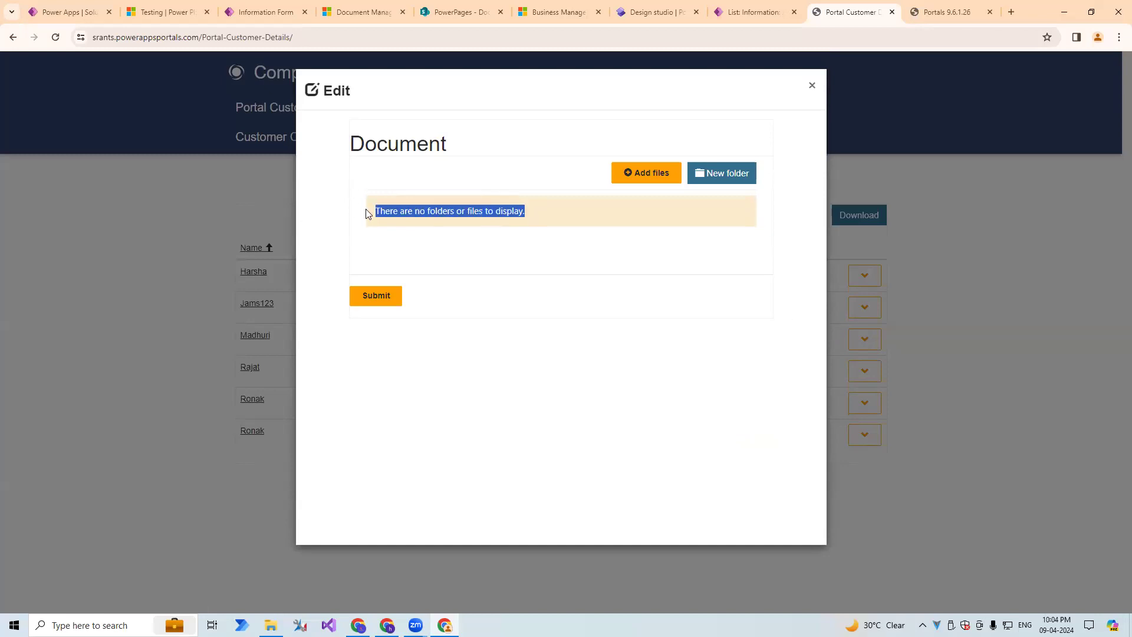
pyautogui.click(401, 239)
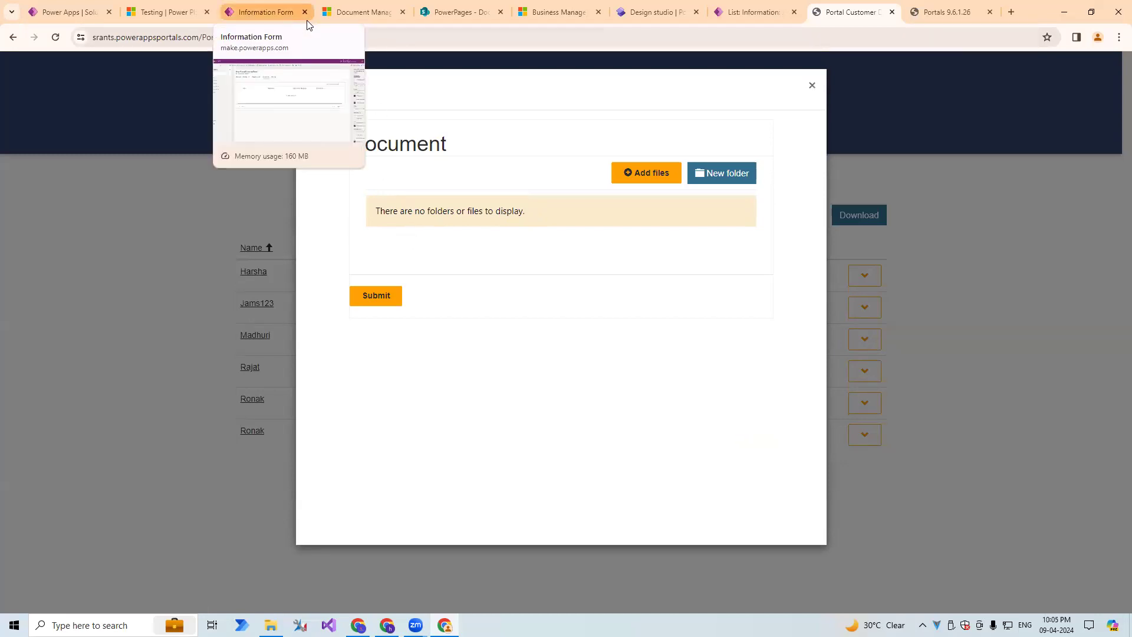
pyautogui.click(812, 85)
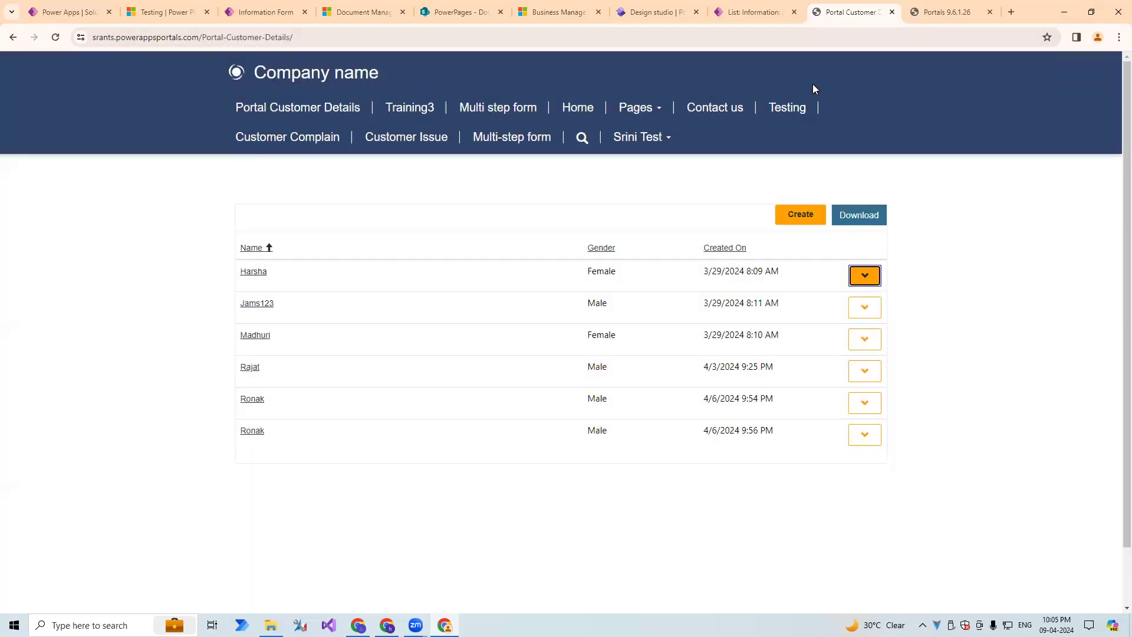
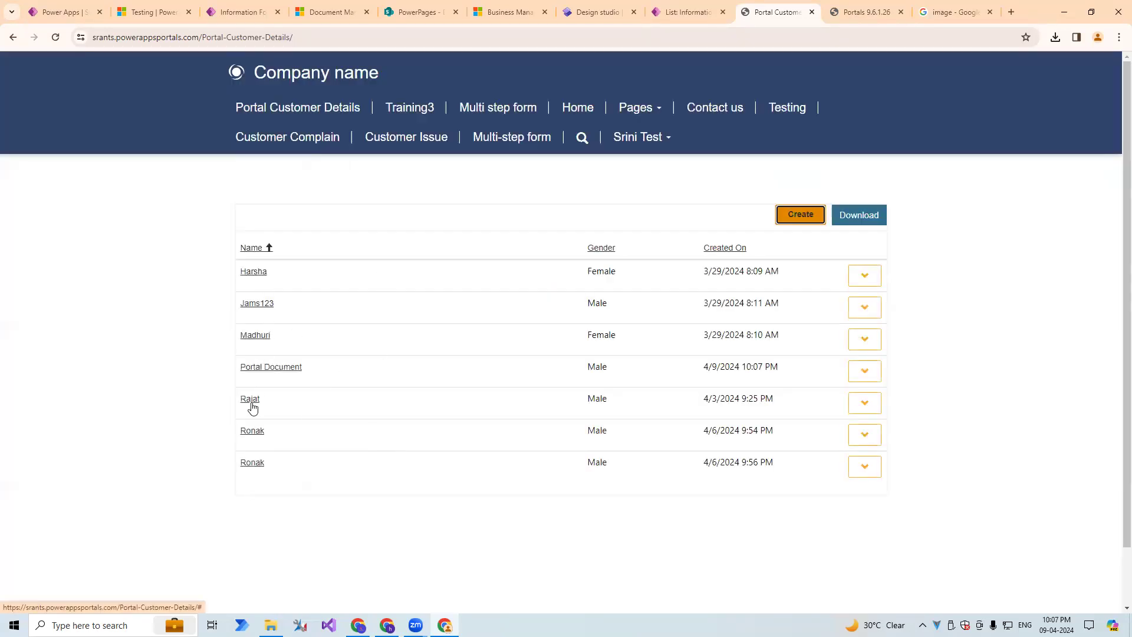
# Open the Documents form of the Portal Document record in the customer list.
pyautogui.scroll(-1, 279, 413)
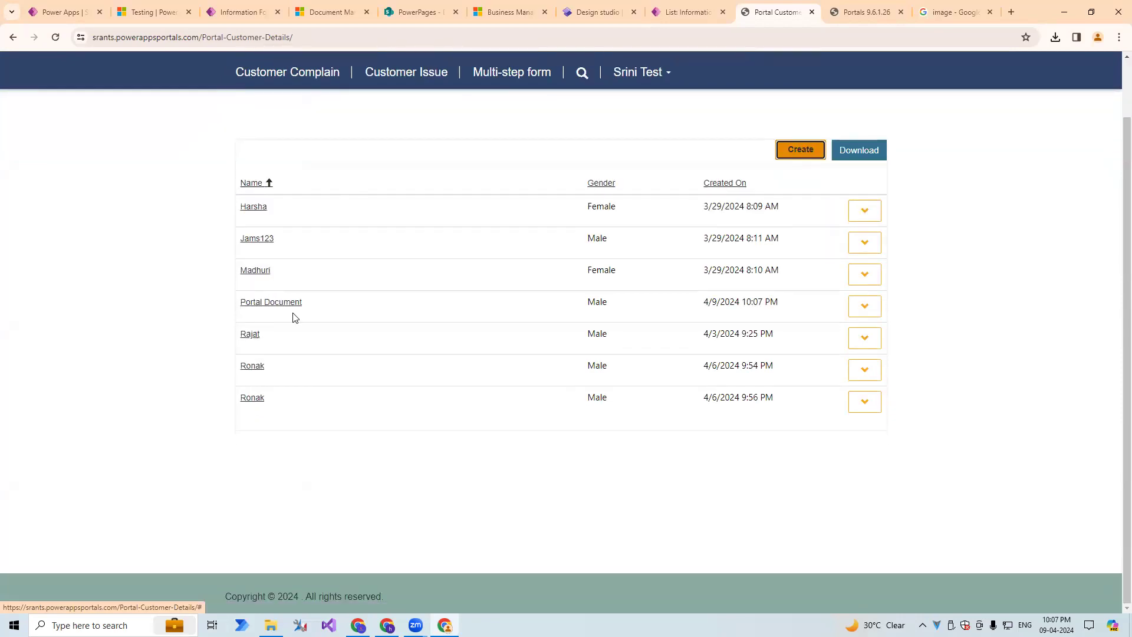
pyautogui.moveTo(307, 303); pyautogui.dragTo(245, 303)
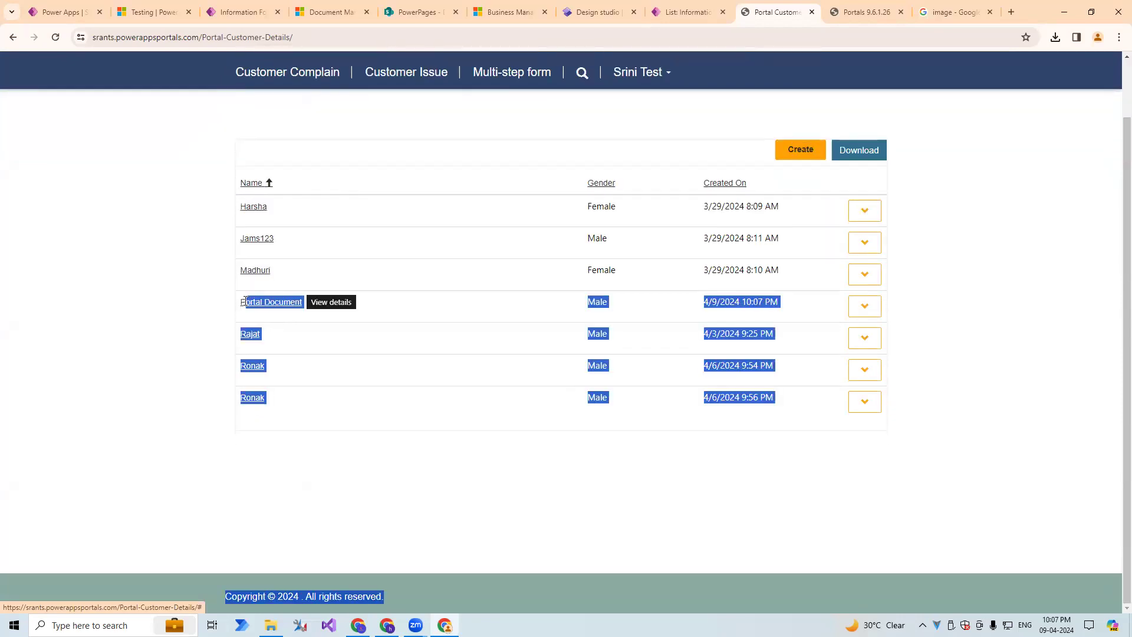
pyautogui.click(181, 303)
pyautogui.click(859, 313)
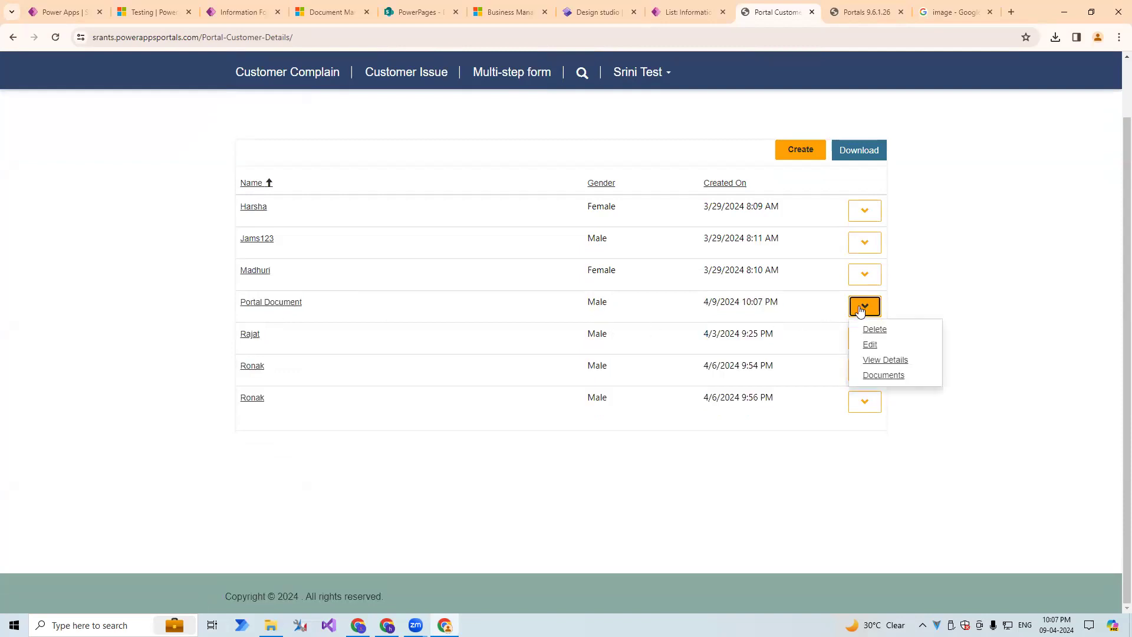
pyautogui.click(878, 375)
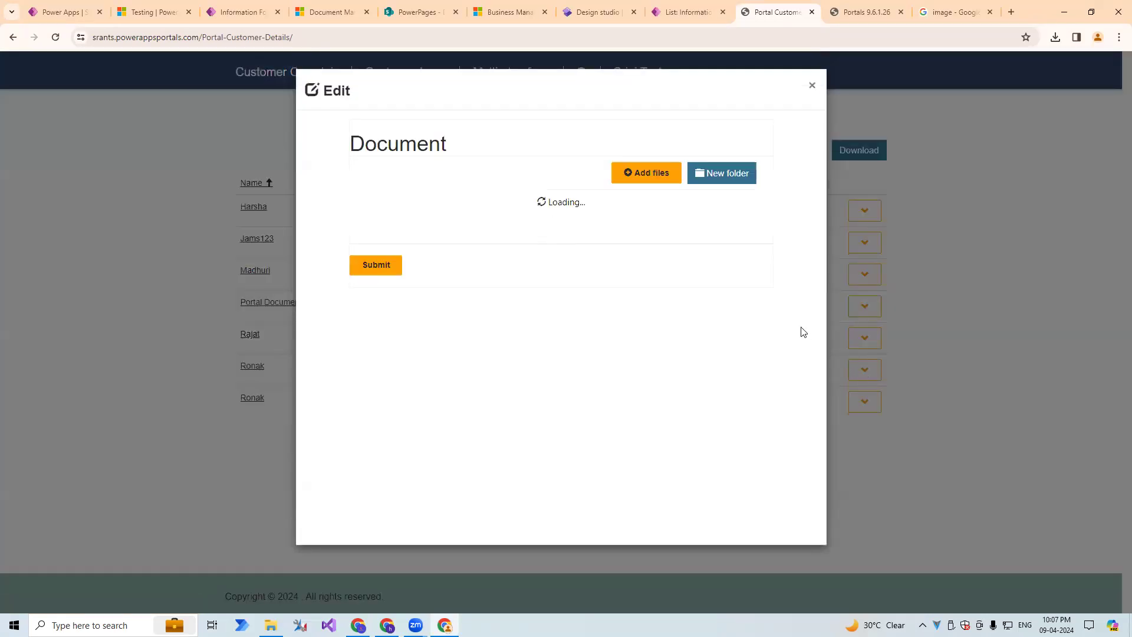
# Add the image files download and tree-736885_1280 from the Downloads folder to the record's documents.
pyautogui.click(647, 174)
pyautogui.click(535, 210)
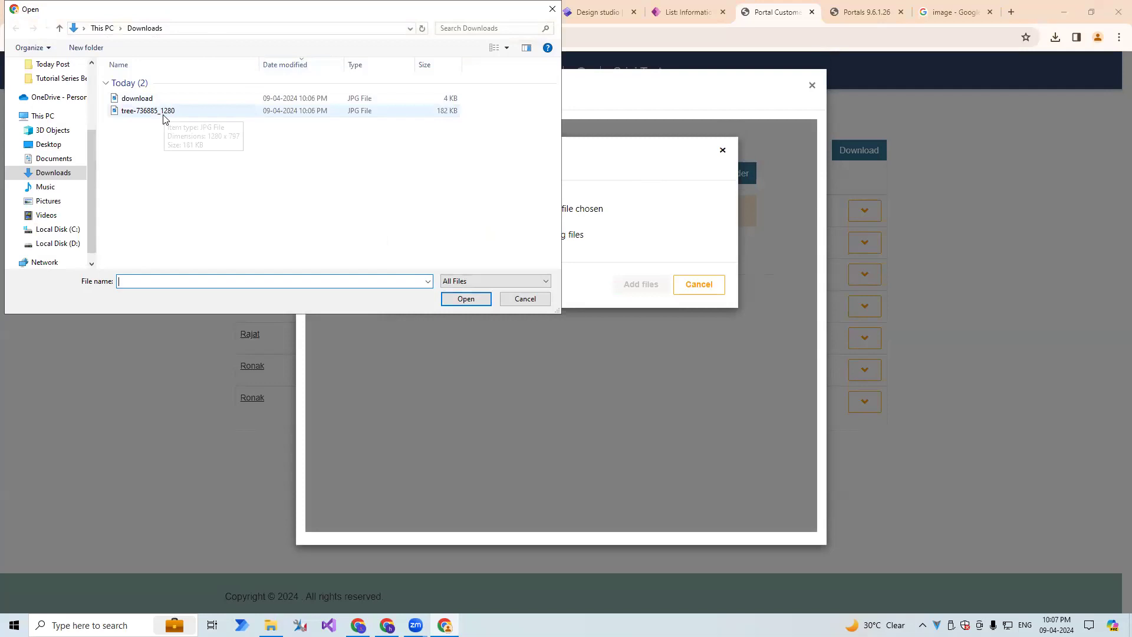
pyautogui.moveTo(161, 126); pyautogui.dragTo(150, 96)
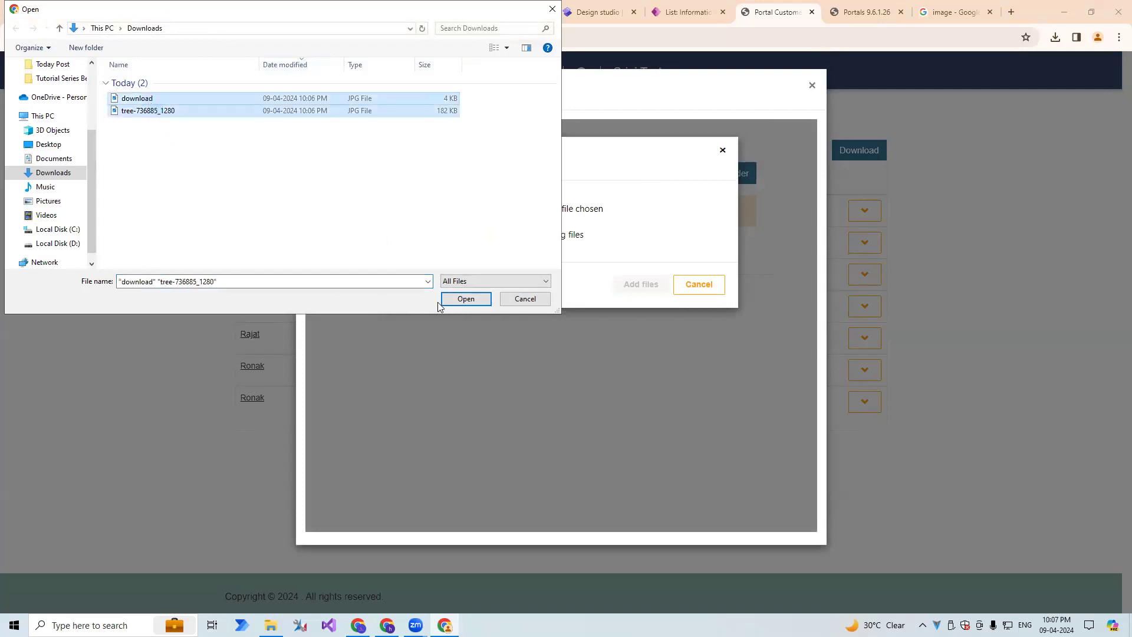
pyautogui.click(459, 300)
pyautogui.click(652, 289)
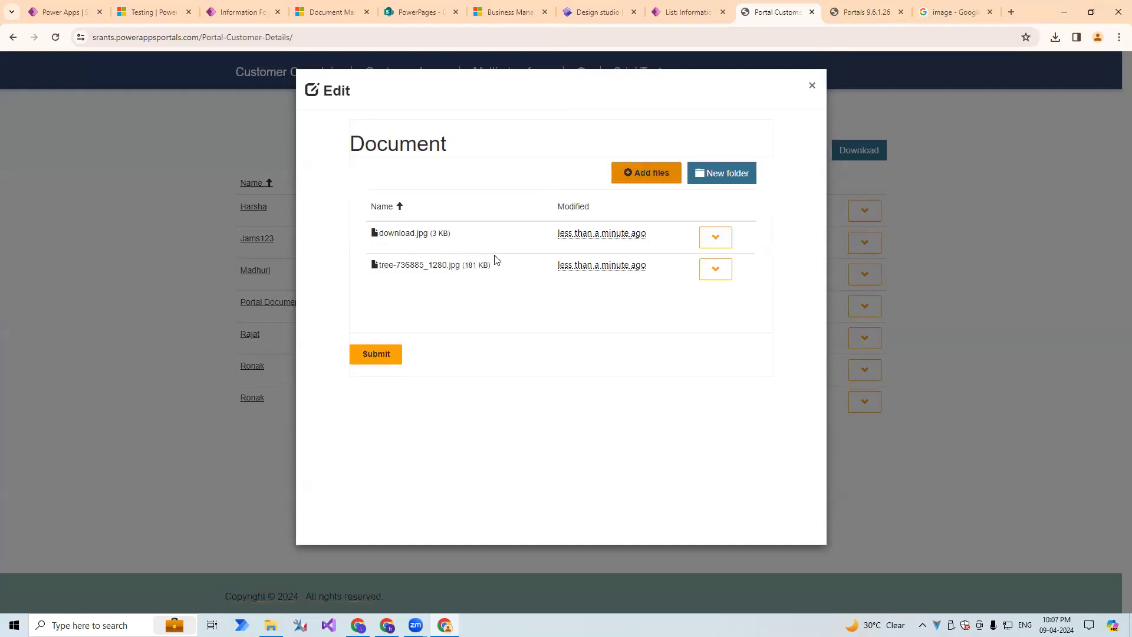
# Check the available actions for download.jpg, and submit the Documents form.
pyautogui.click(715, 237)
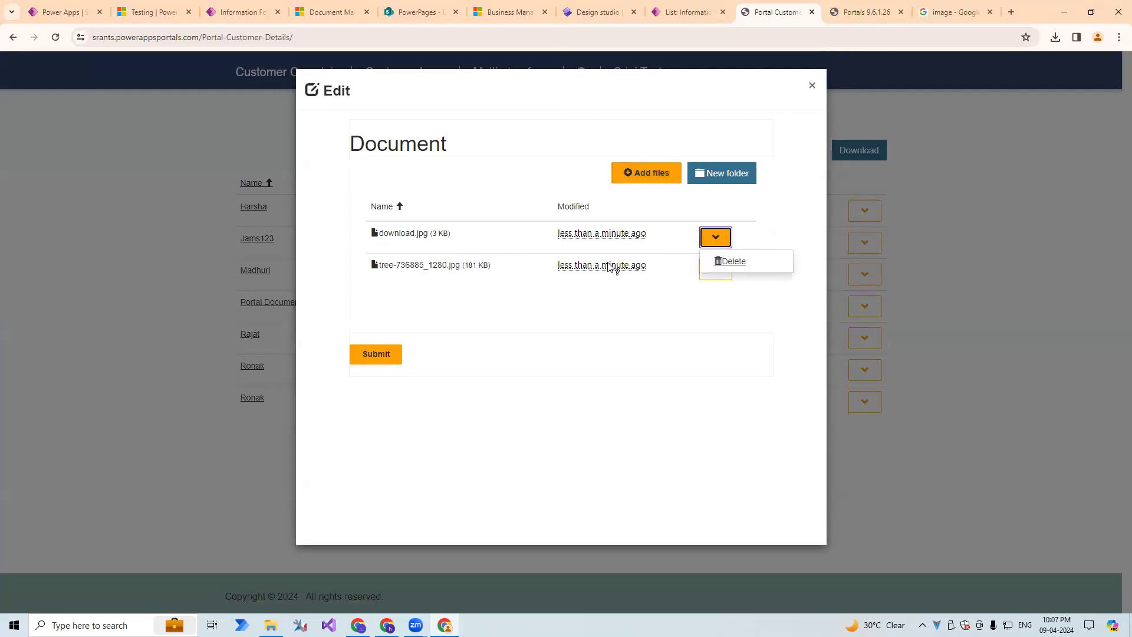
pyautogui.click(679, 298)
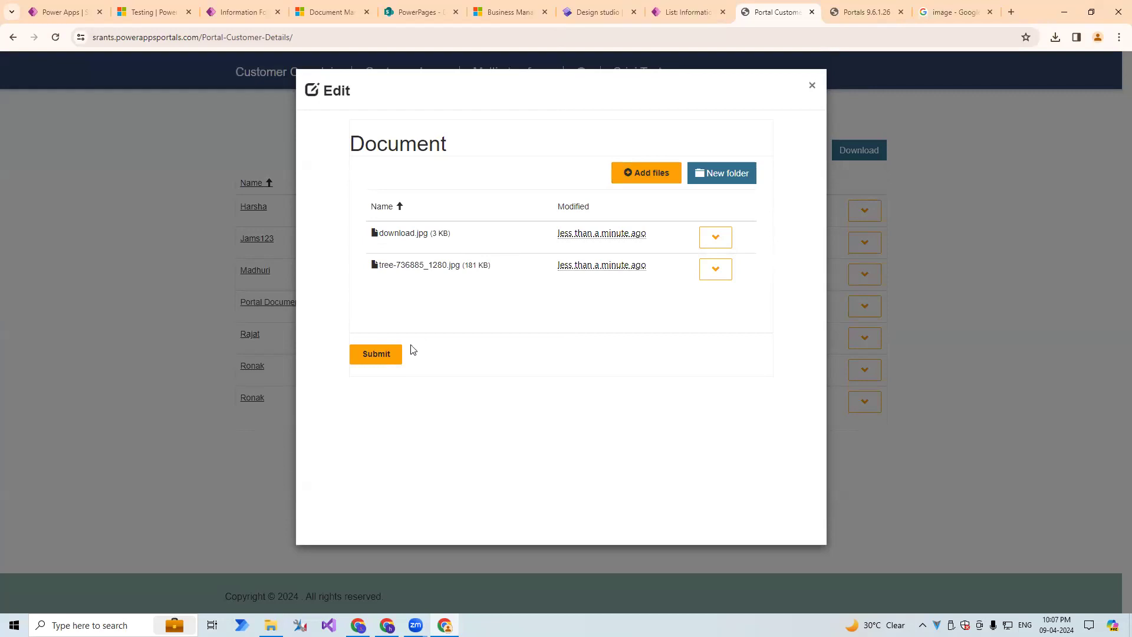
pyautogui.click(383, 358)
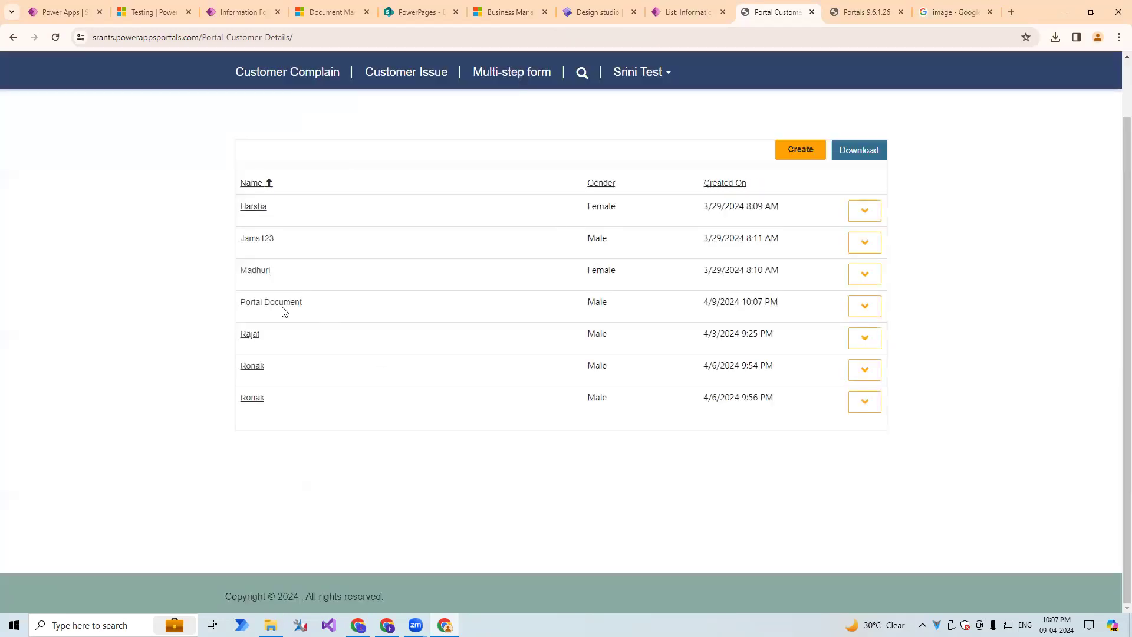
pyautogui.moveTo(339, 301); pyautogui.dragTo(225, 305)
pyautogui.click(219, 305)
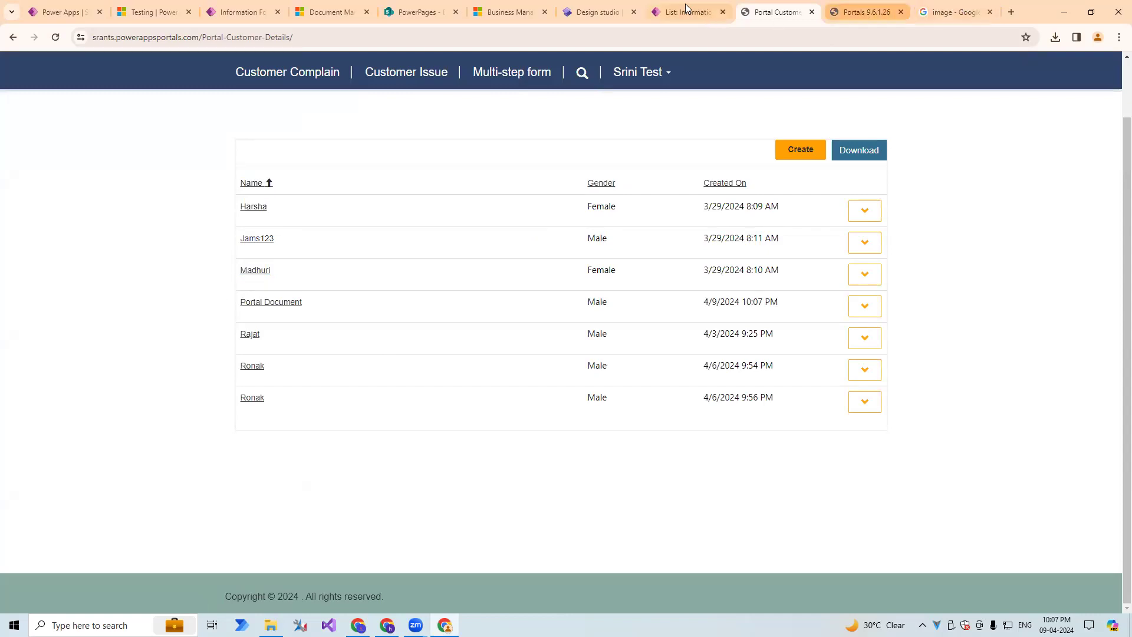
# Switch to the PowerPages SharePoint site, reload it, and open the PortalCustomerDetail library from the site contents.
pyautogui.click(445, 4)
pyautogui.click(428, 39)
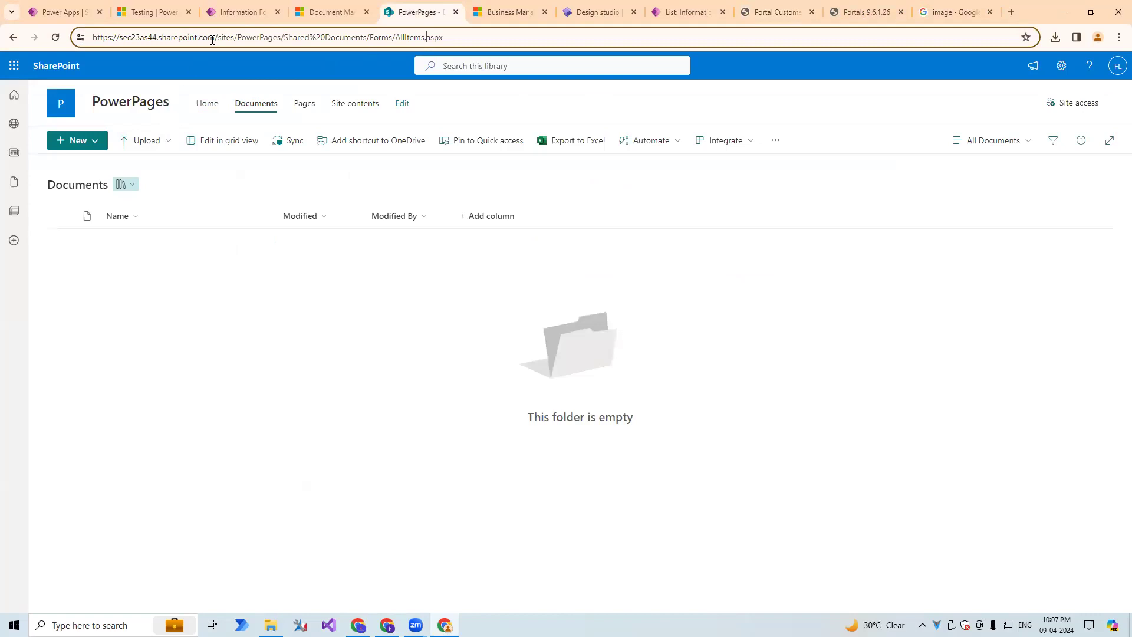
pyautogui.press('Return')
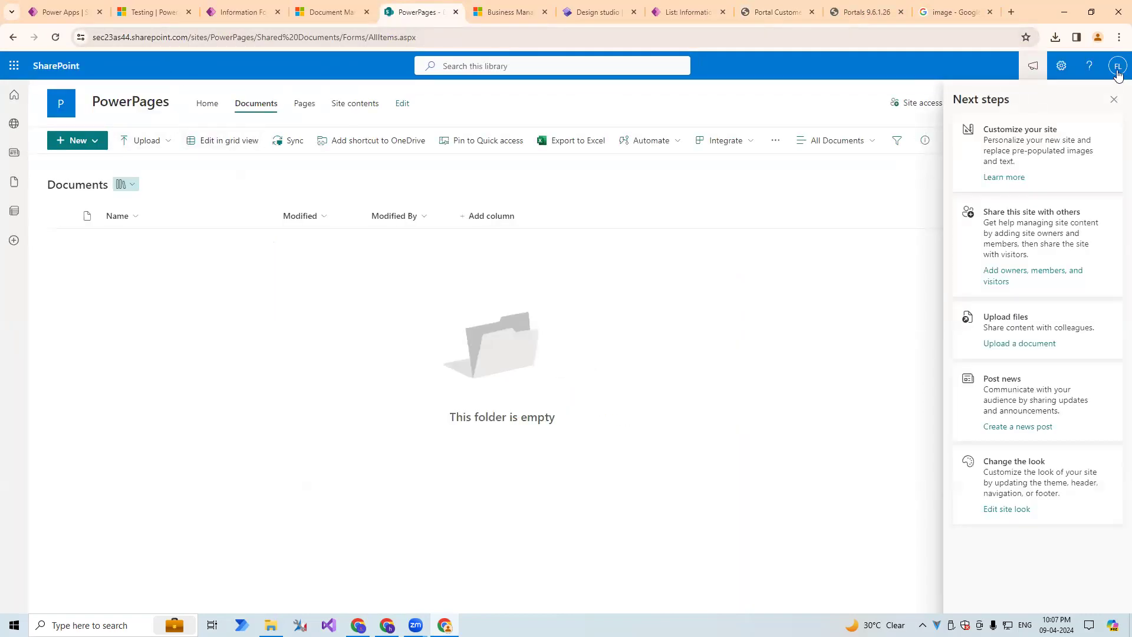
pyautogui.click(1116, 101)
pyautogui.click(352, 106)
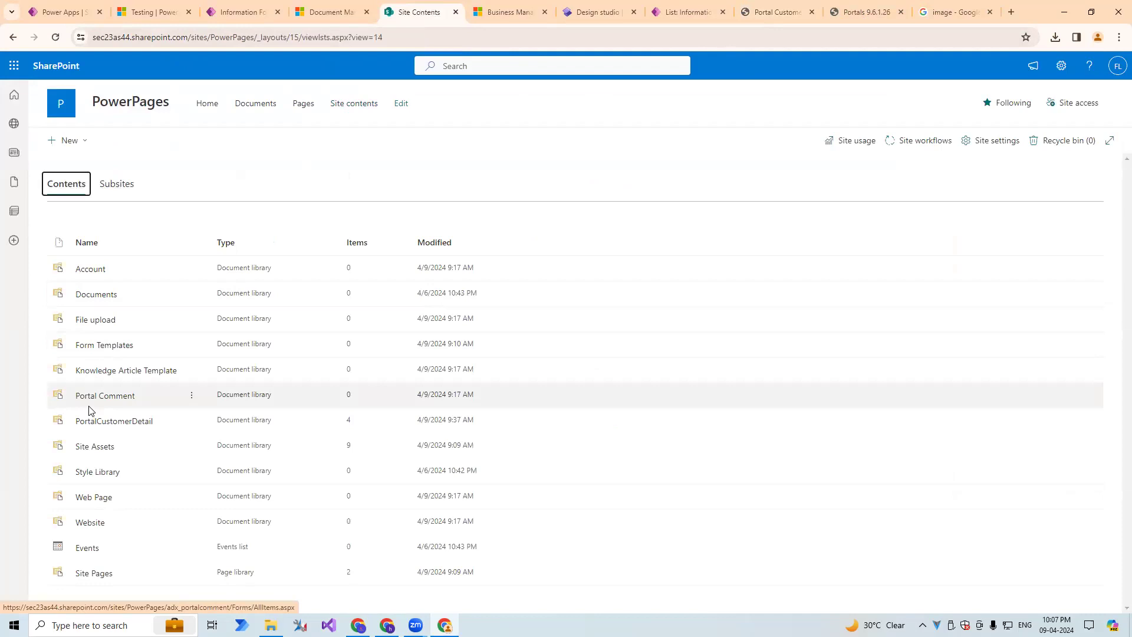
pyautogui.click(105, 422)
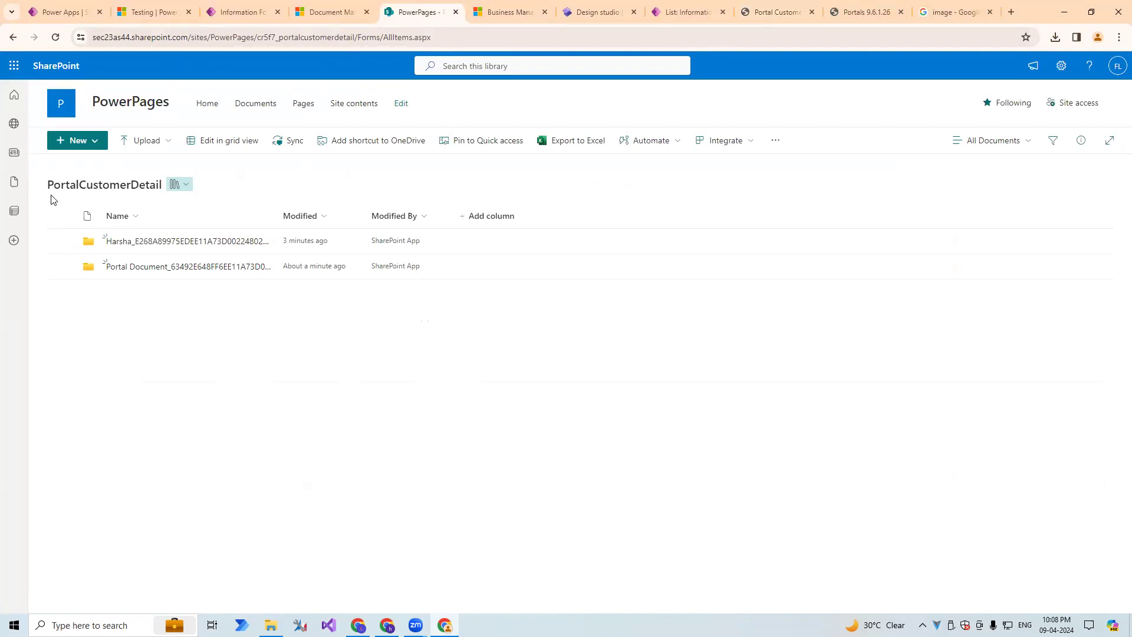
# Open the Portal Document record's folder, preview download.jpg and tree-736885_1280.jpg, and compare the folder with the portal's customer list.
pyautogui.click(146, 270)
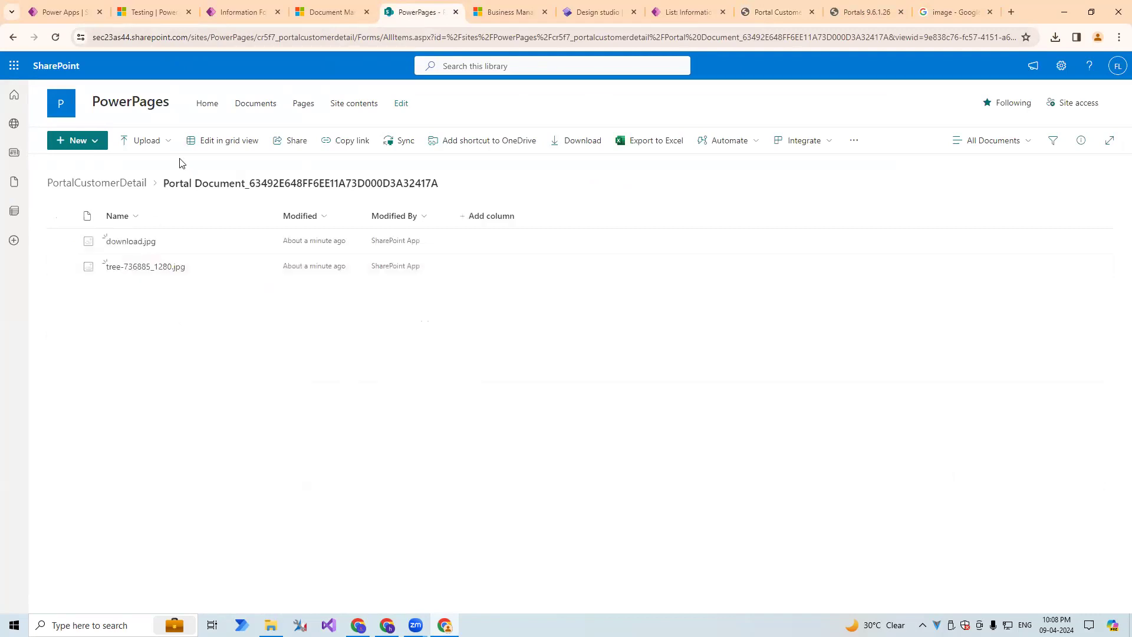
pyautogui.click(127, 247)
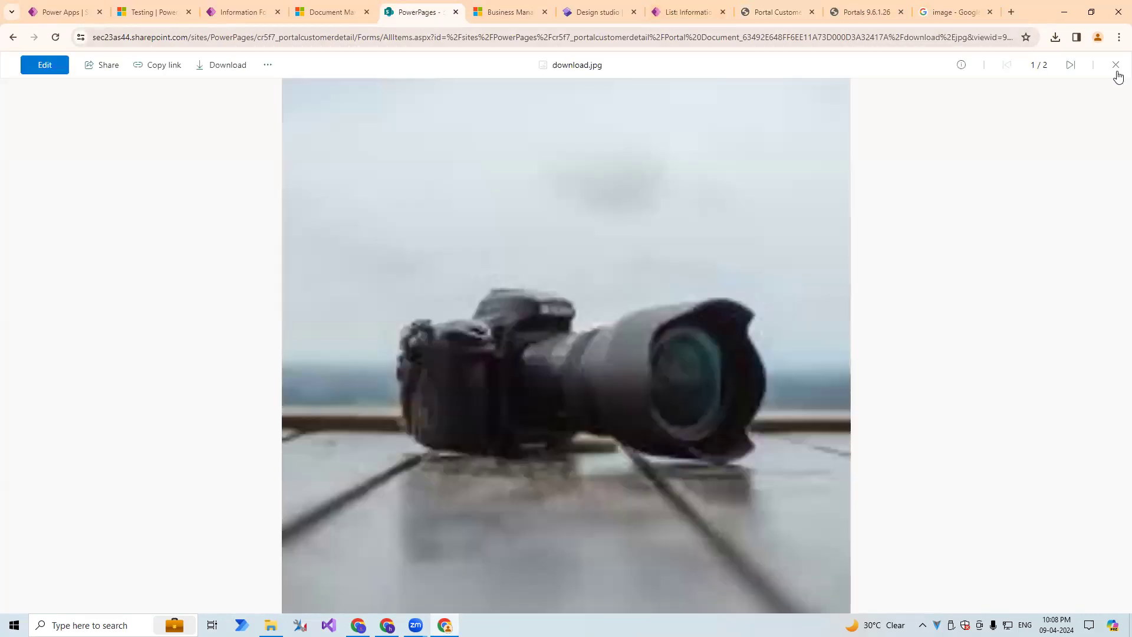
pyautogui.click(1116, 65)
pyautogui.click(159, 268)
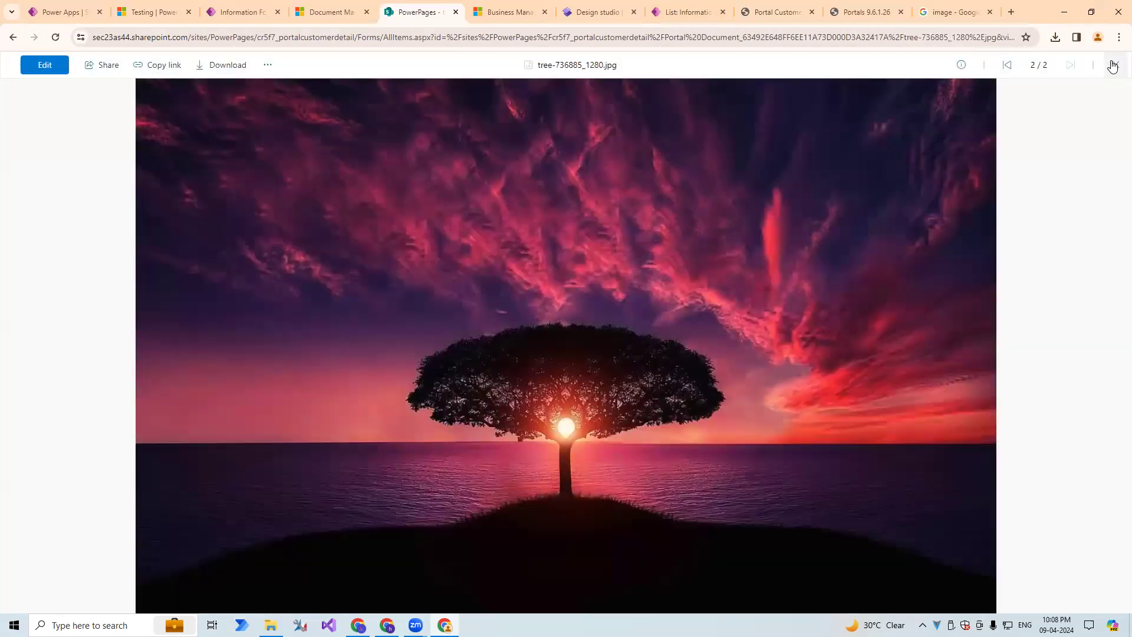
pyautogui.click(1116, 65)
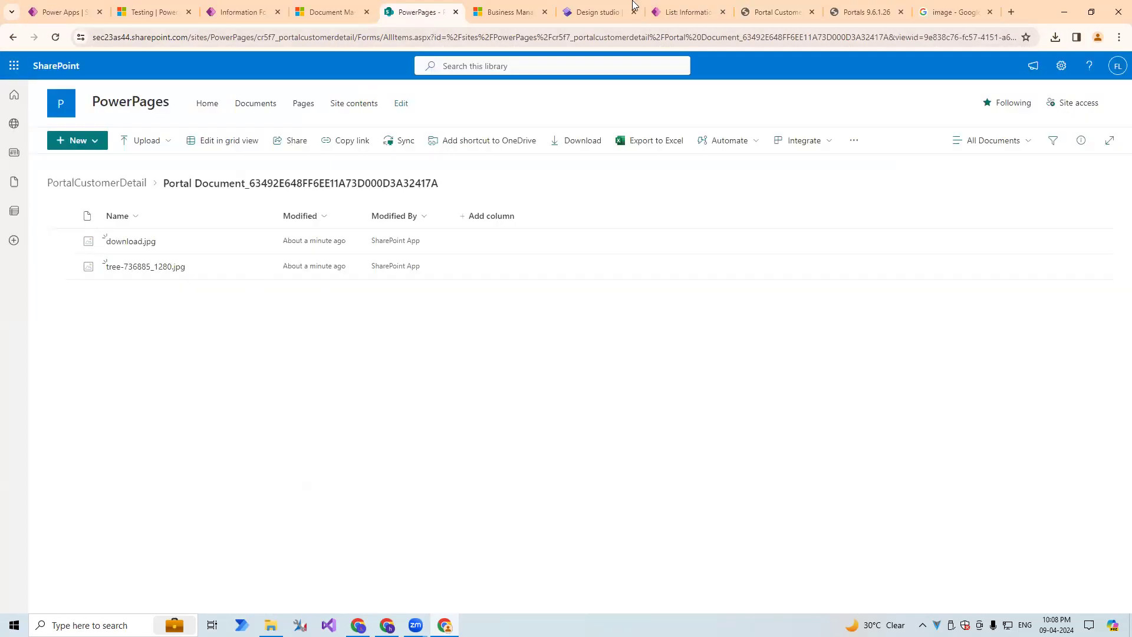
pyautogui.click(745, 8)
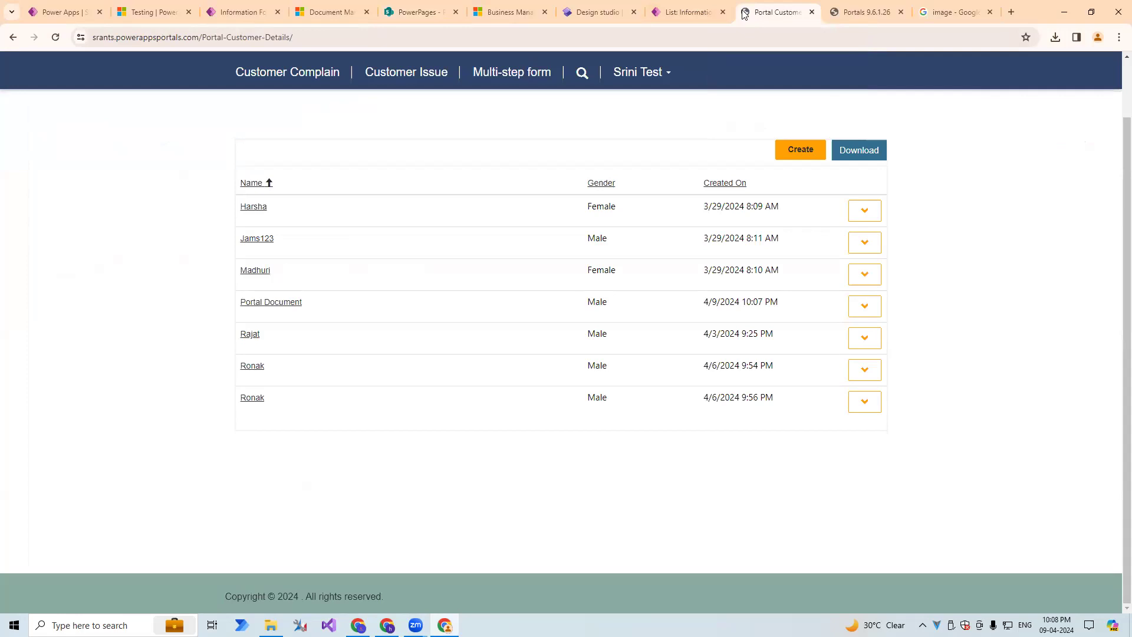
pyautogui.click(433, 12)
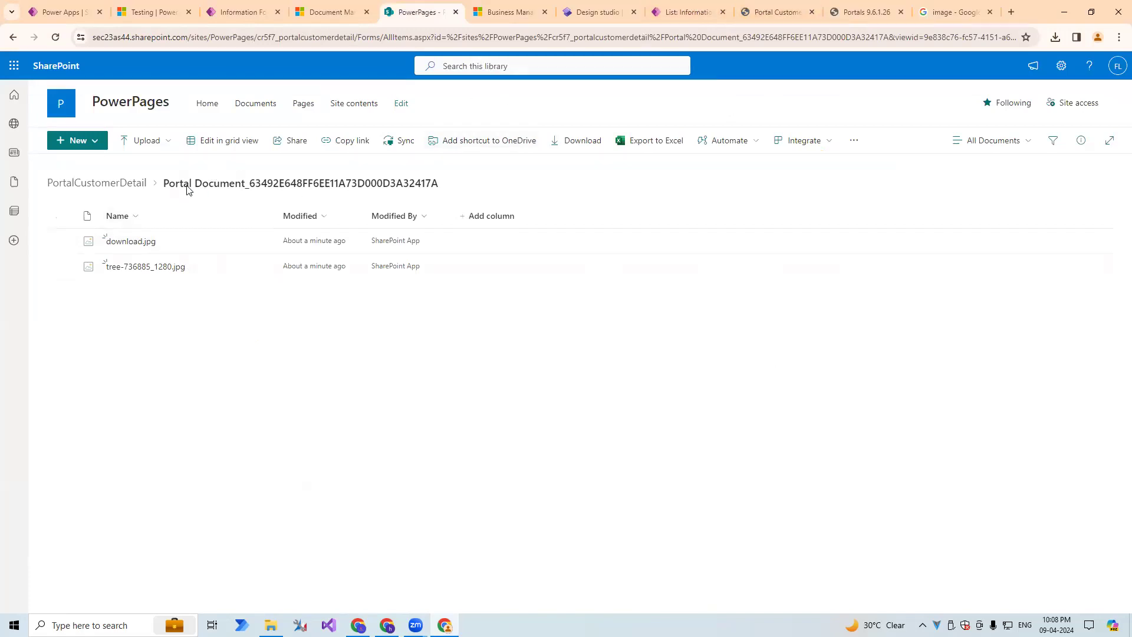
# On the portal, view the first customer record's Documents form and its file upload dialog, and close them without adding files.
pyautogui.click(770, 12)
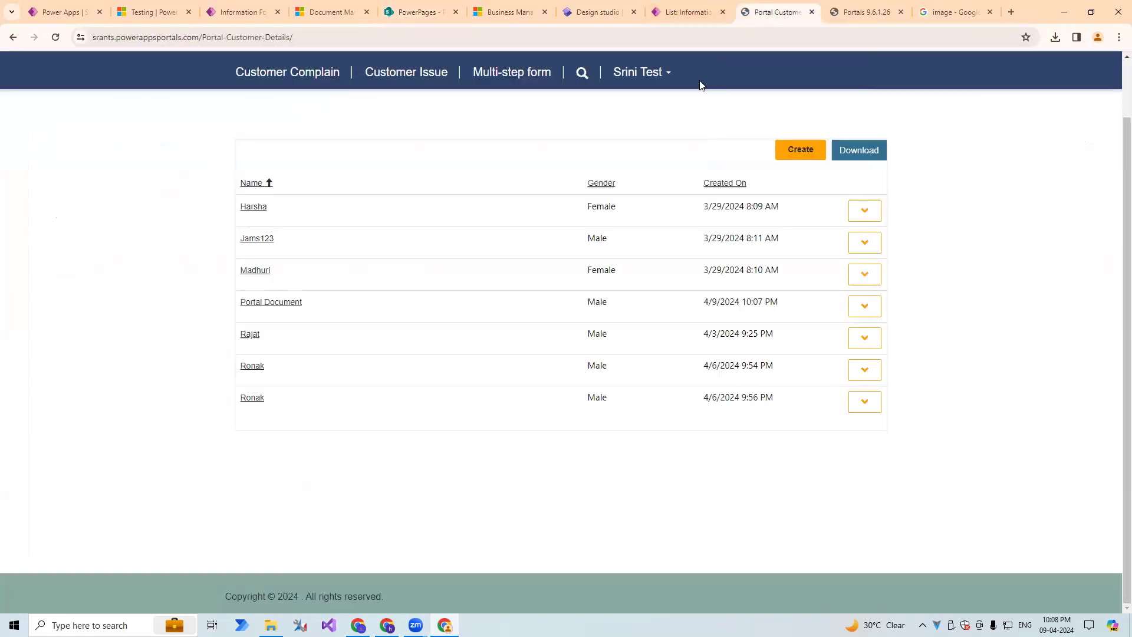
pyautogui.click(865, 211)
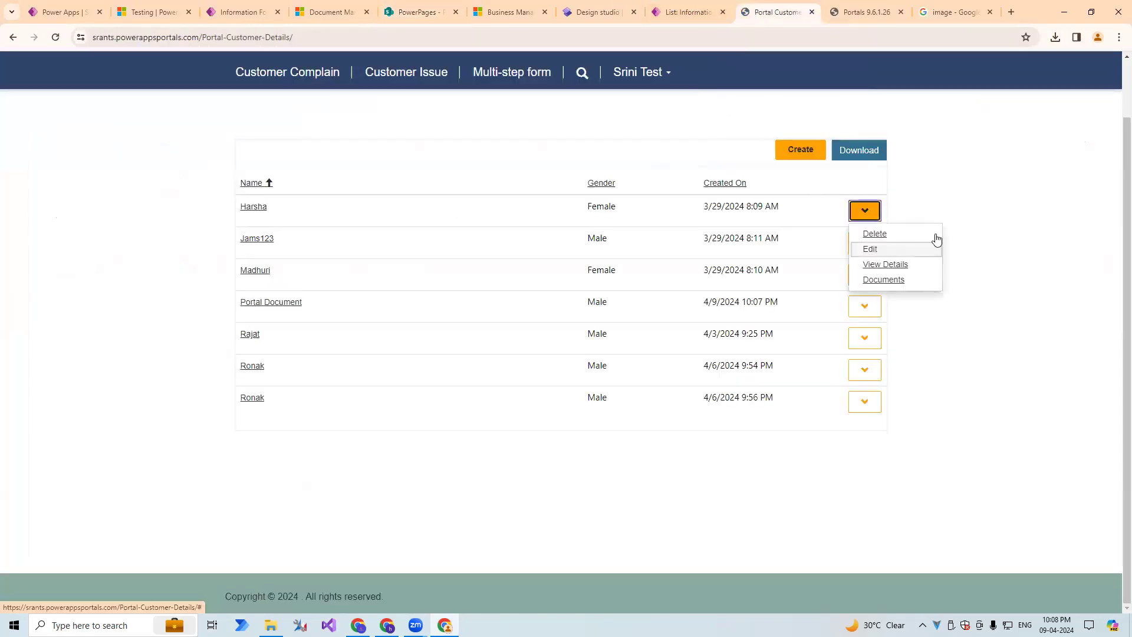
pyautogui.click(878, 286)
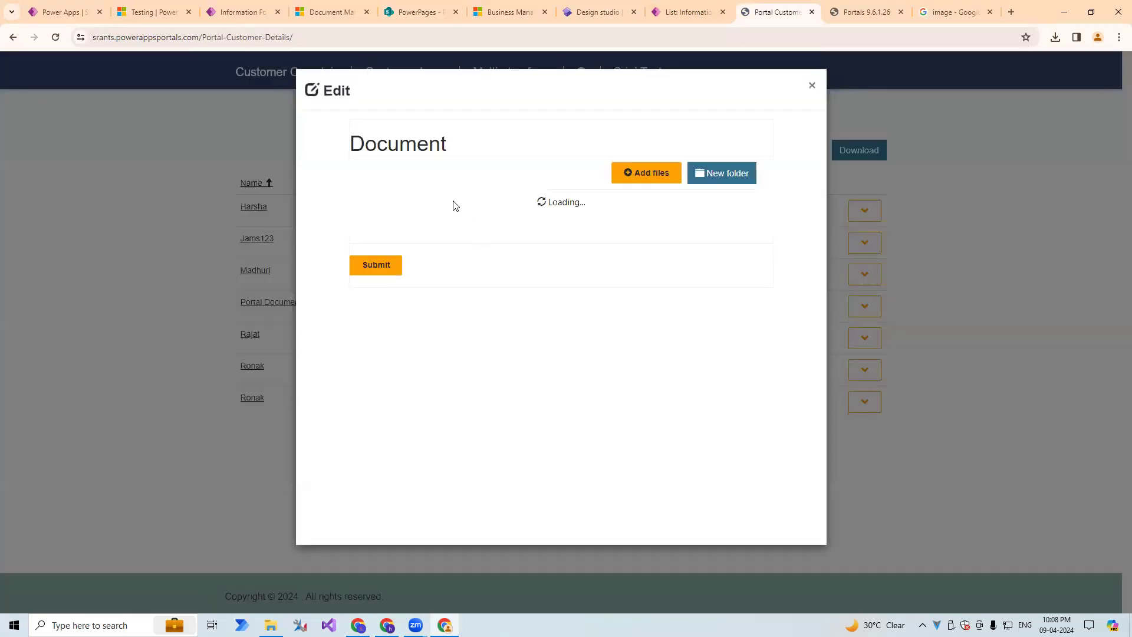
pyautogui.click(658, 173)
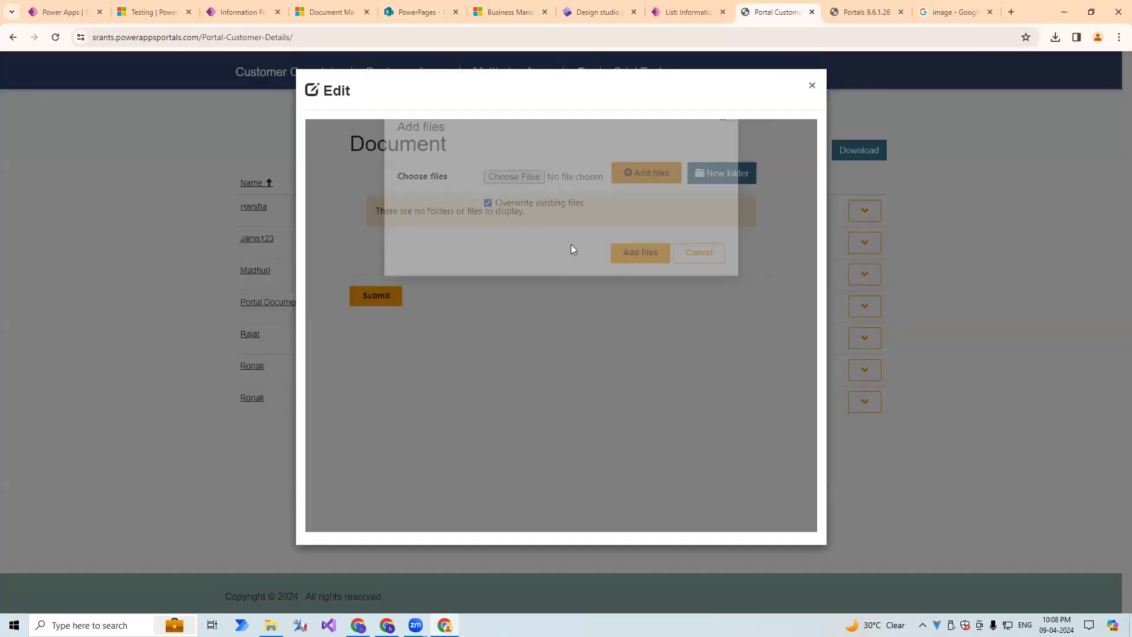
pyautogui.click(508, 213)
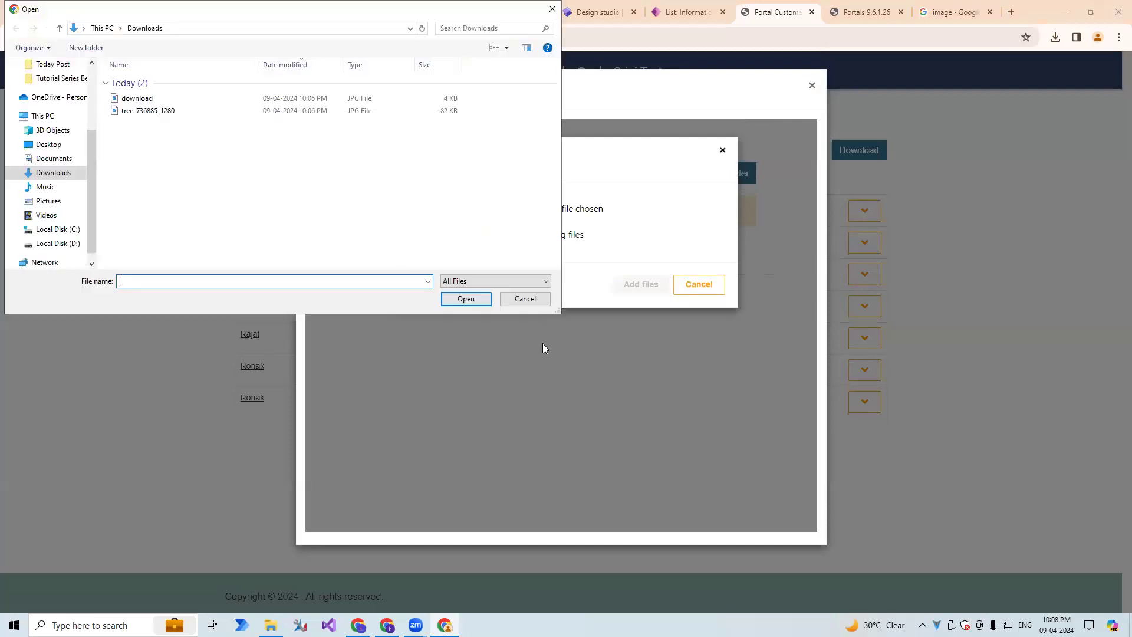
pyautogui.click(525, 298)
pyautogui.click(718, 289)
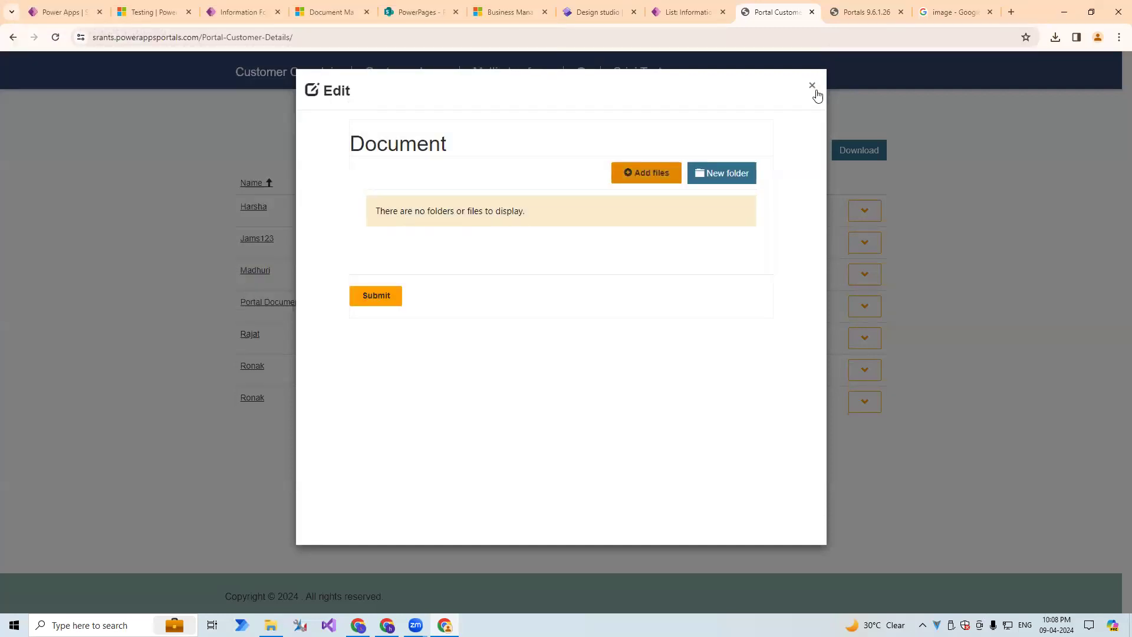
pyautogui.click(812, 85)
pyautogui.moveTo(326, 277); pyautogui.dragTo(325, 335)
pyautogui.moveTo(321, 368); pyautogui.dragTo(859, 243)
pyautogui.click(870, 216)
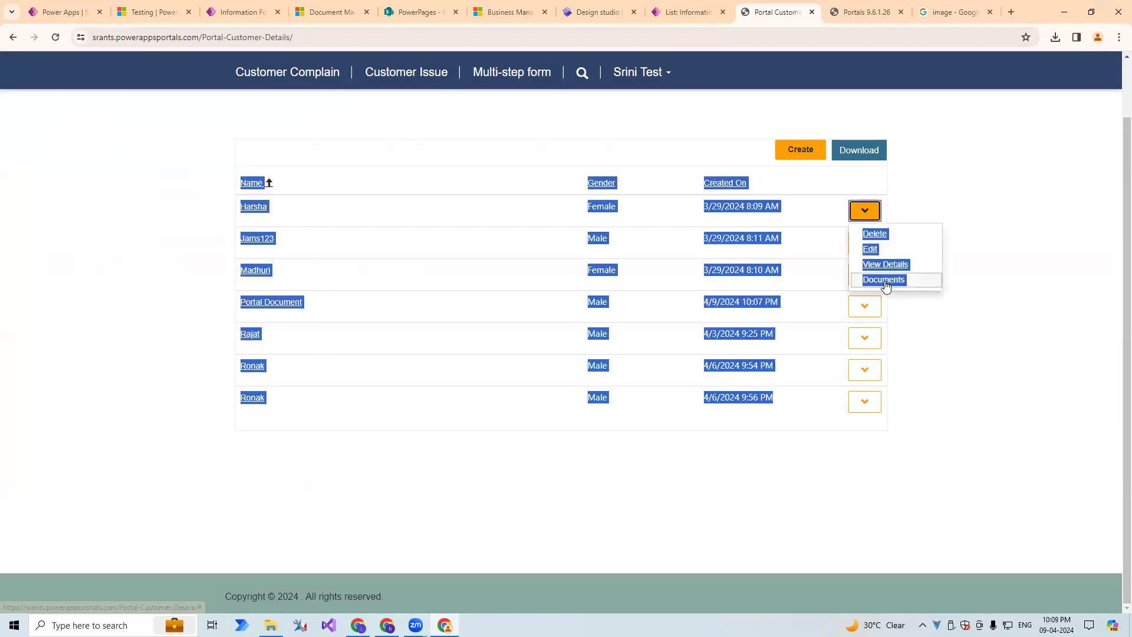
pyautogui.click(984, 148)
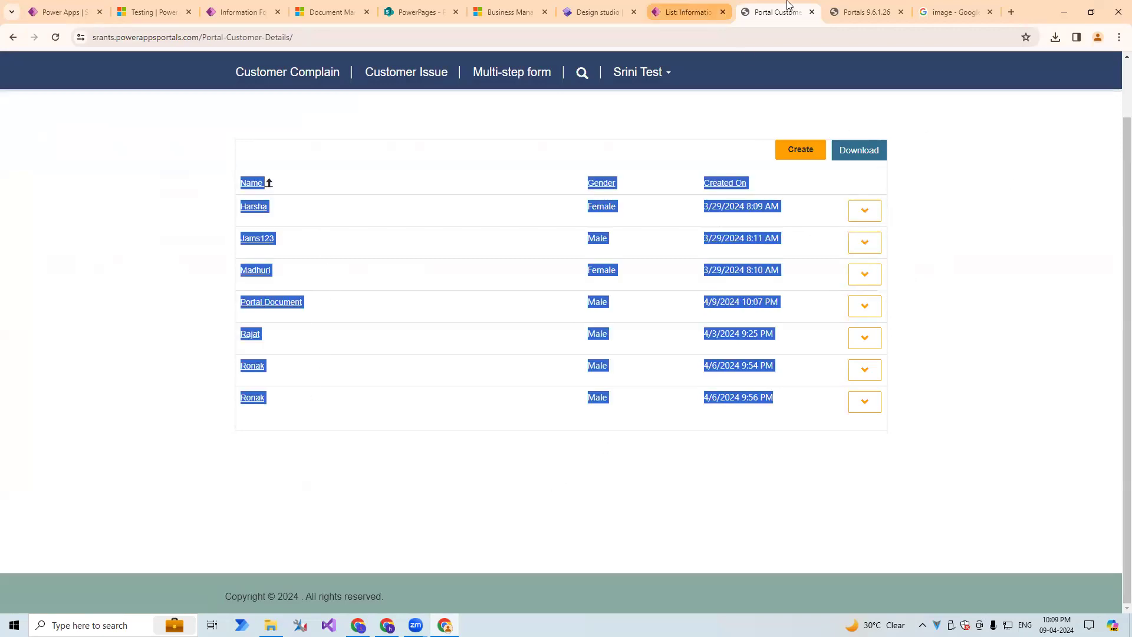
pyautogui.click(844, 9)
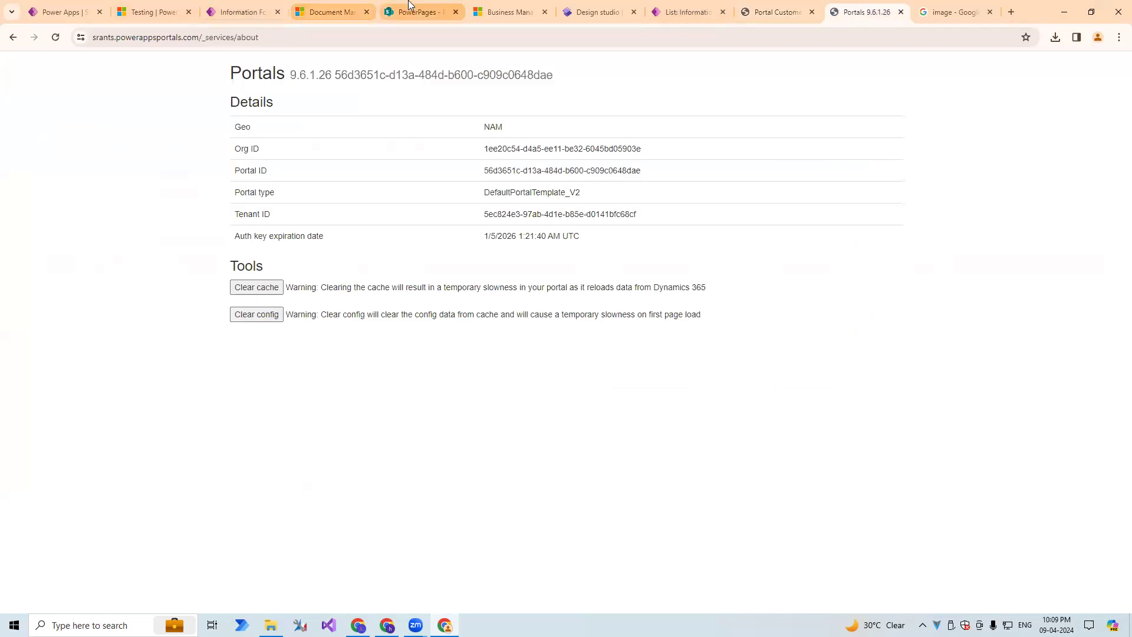
pyautogui.click(402, 10)
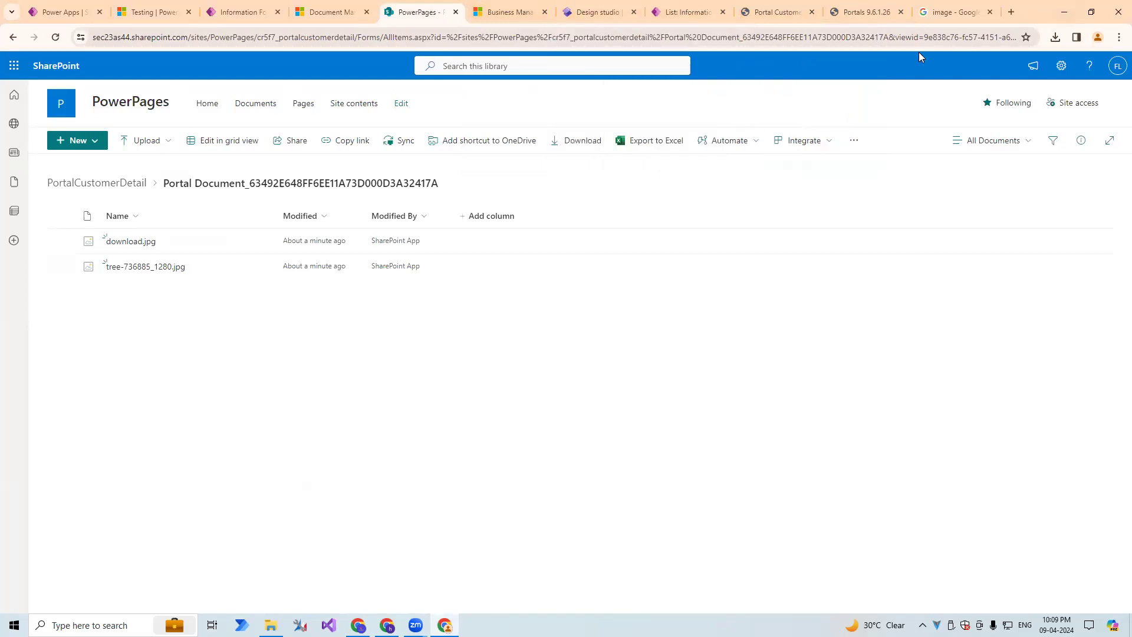
# Return to the Portal Customer Details page, open the Create form, and review its Personal Info fields.
pyautogui.click(779, 12)
pyautogui.click(634, 141)
pyautogui.click(800, 149)
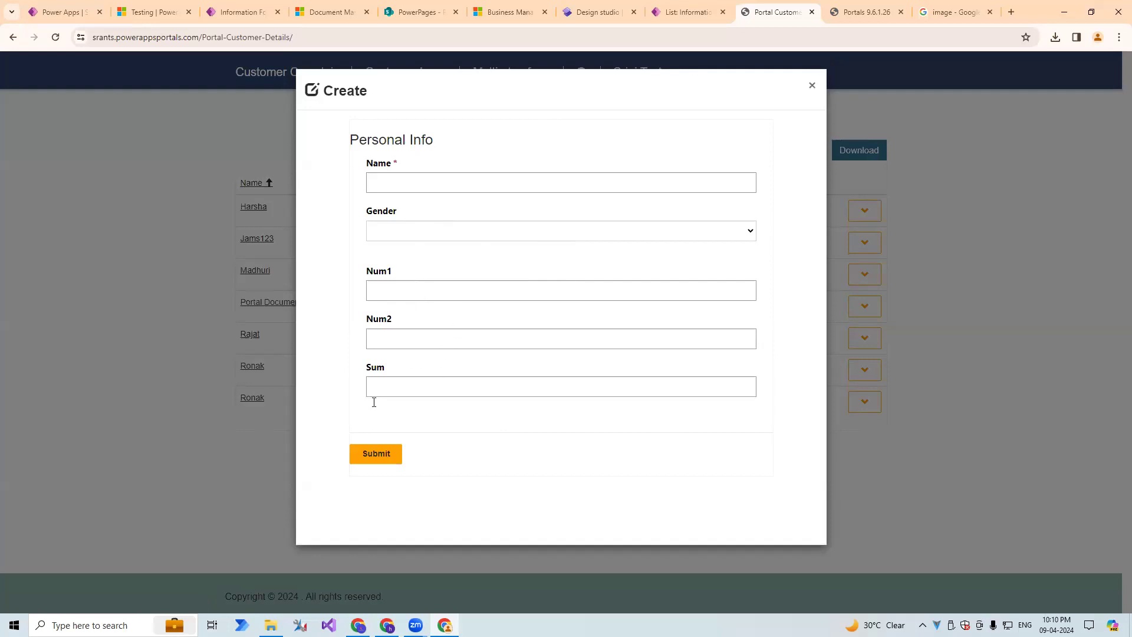
pyautogui.moveTo(417, 171); pyautogui.dragTo(408, 425)
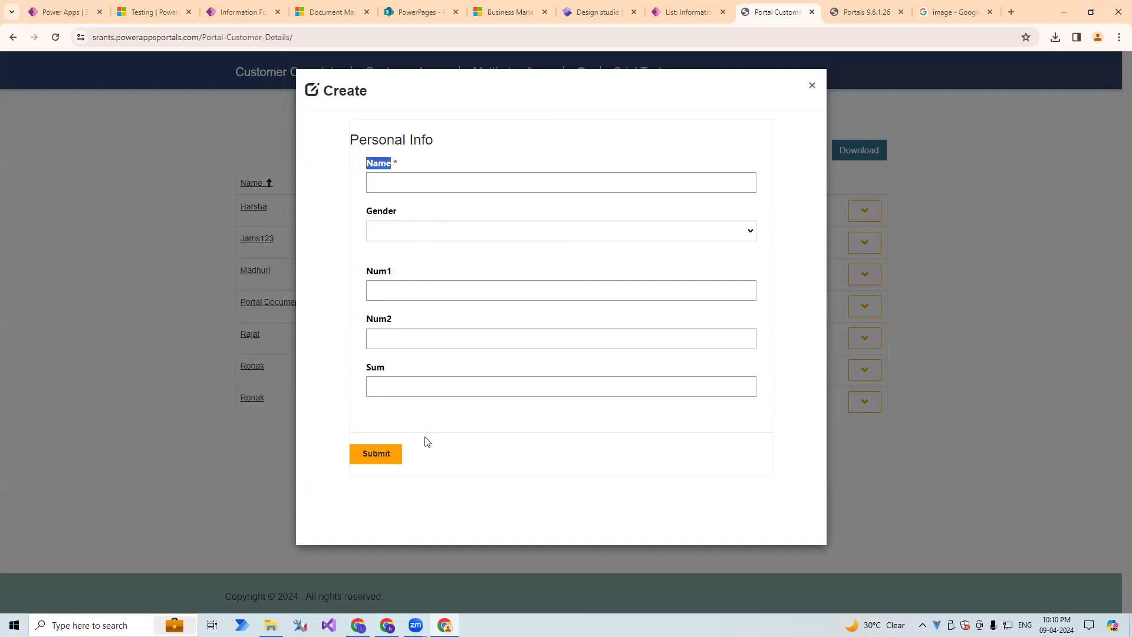